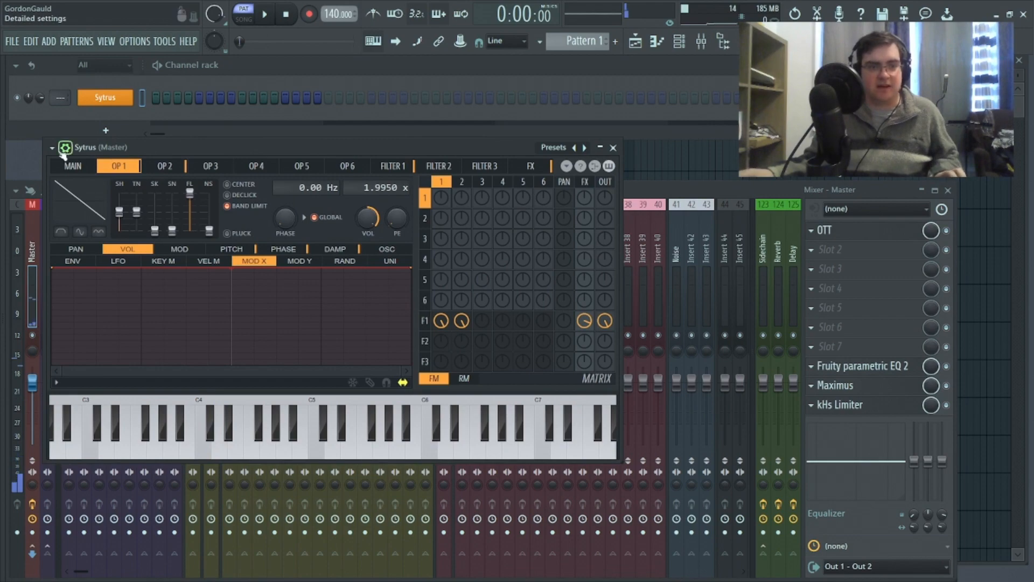
Load the Default preset in Sytrus and give operator 1 a triangle wave with a frequency ratio of 1.0000.
{"action": "mouse_move", "coordinate": [70, 176]}
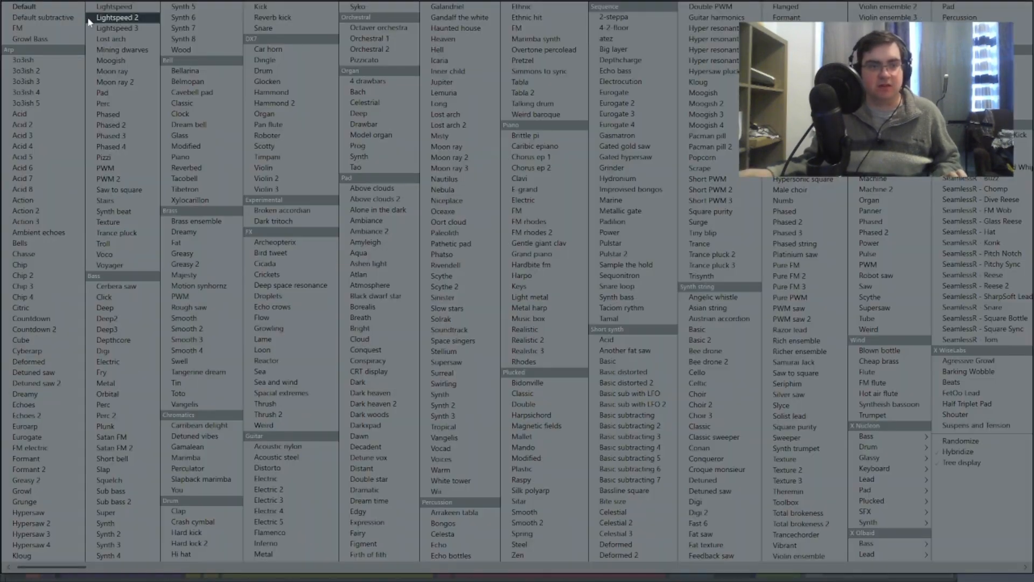
{"action": "left_click", "coordinate": [24, 7]}
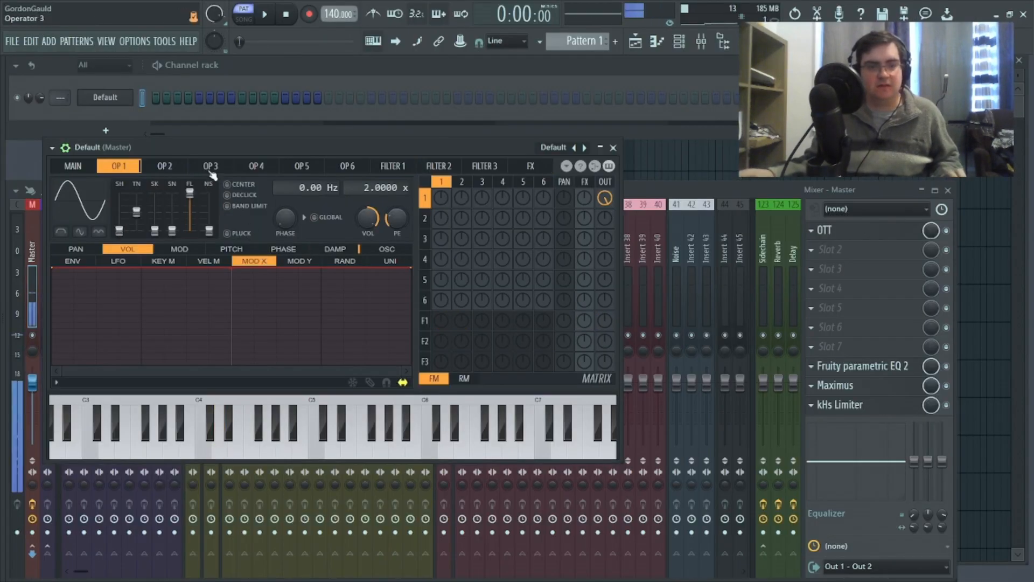
{"action": "left_click_drag", "start_coordinate": [232, 148], "coordinate": [308, 158]}
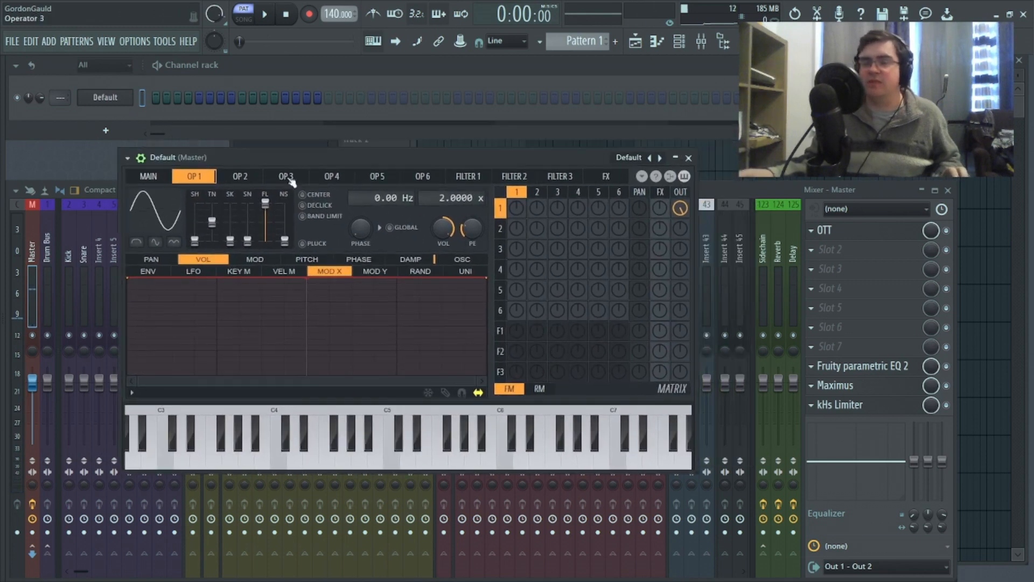
{"action": "left_click_drag", "start_coordinate": [196, 241], "coordinate": [195, 231]}
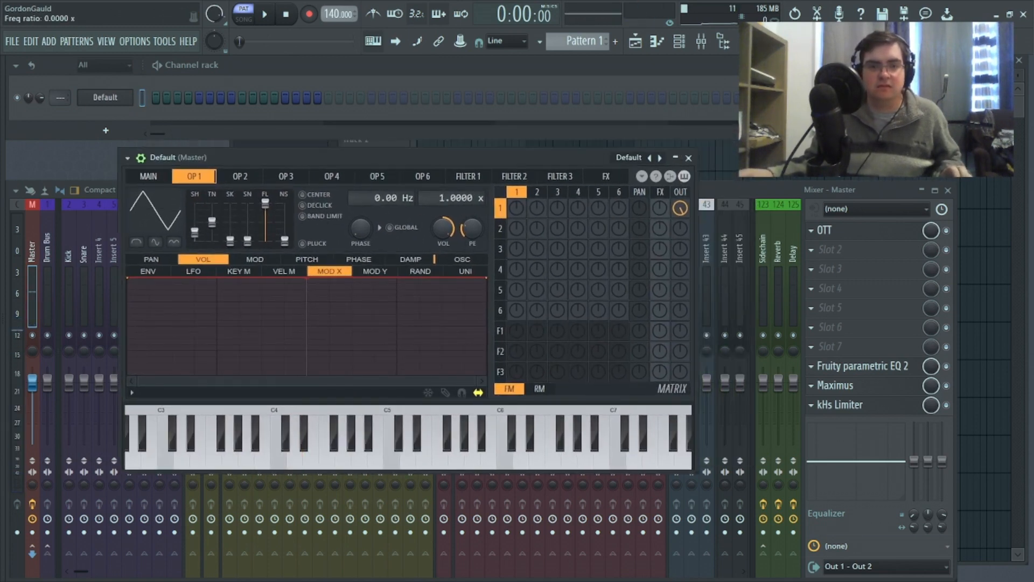
{"action": "left_click", "coordinate": [688, 157]}
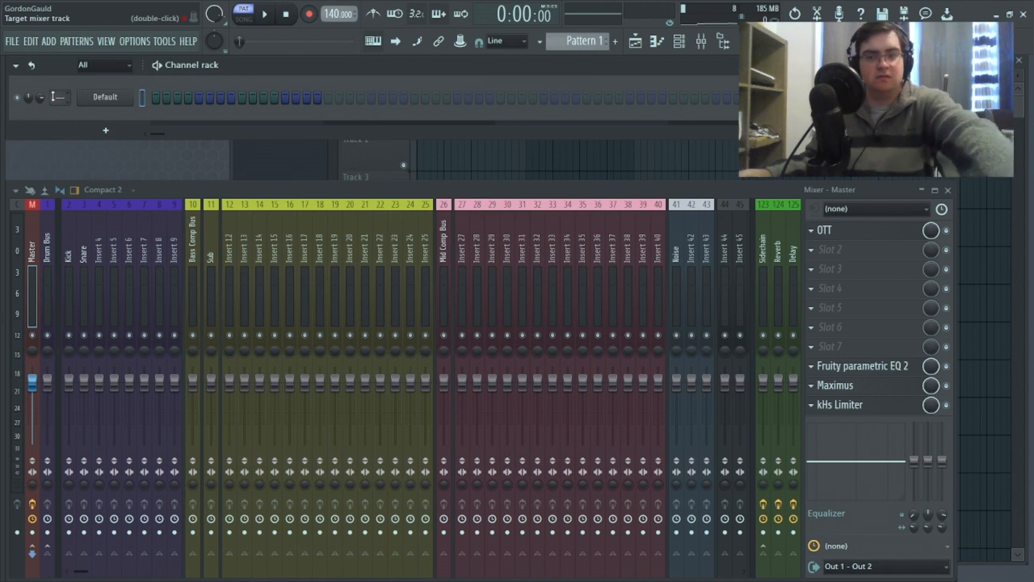
Route the Sytrus channel to mixer track 12 and draw a one-bar D3 note in its piano roll.
{"action": "left_click_drag", "start_coordinate": [52, 97], "coordinate": [54, 69]}
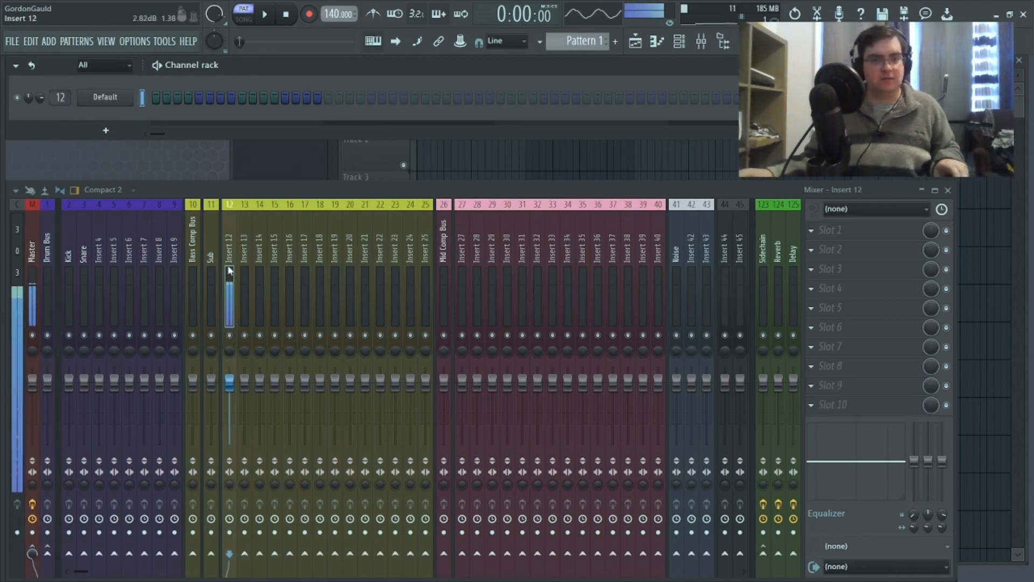
{"action": "right_click", "coordinate": [134, 98]}
{"action": "left_click", "coordinate": [162, 102]}
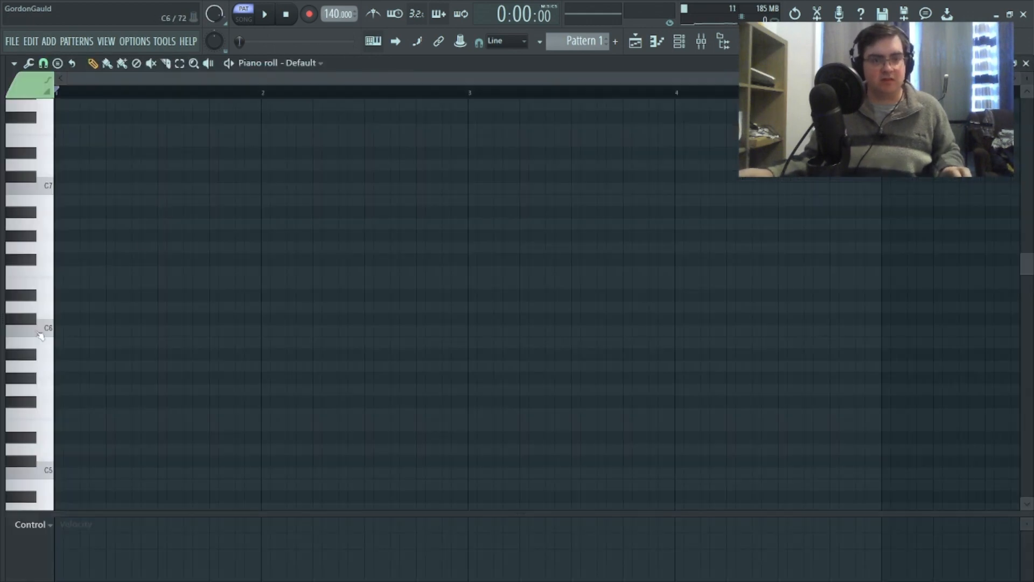
{"action": "left_click", "coordinate": [51, 344]}
{"action": "scroll", "coordinate": [52, 372], "scroll_direction": "down", "scroll_amount": 5}
{"action": "left_click", "coordinate": [51, 414]}
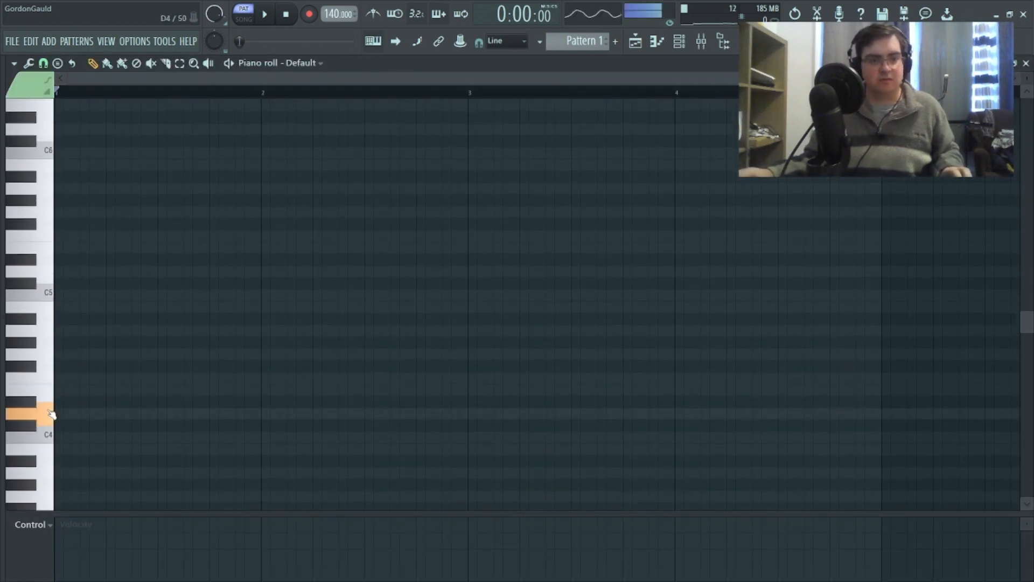
{"action": "scroll", "coordinate": [68, 373], "scroll_direction": "down", "scroll_amount": 6}
{"action": "left_click", "coordinate": [52, 349]}
{"action": "left_click_drag", "start_coordinate": [60, 346], "coordinate": [300, 356]}
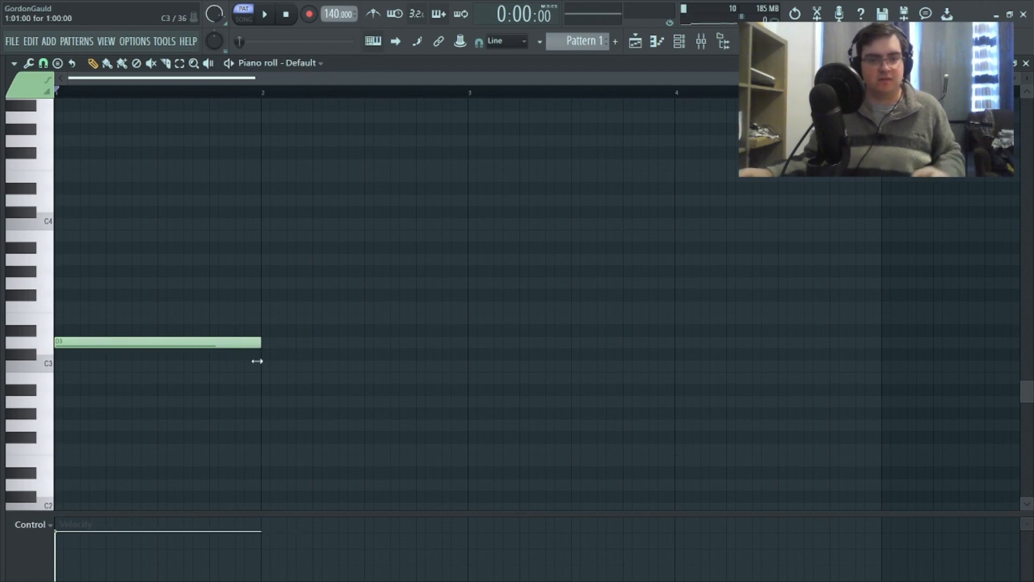
{"action": "left_click", "coordinate": [1026, 63]}
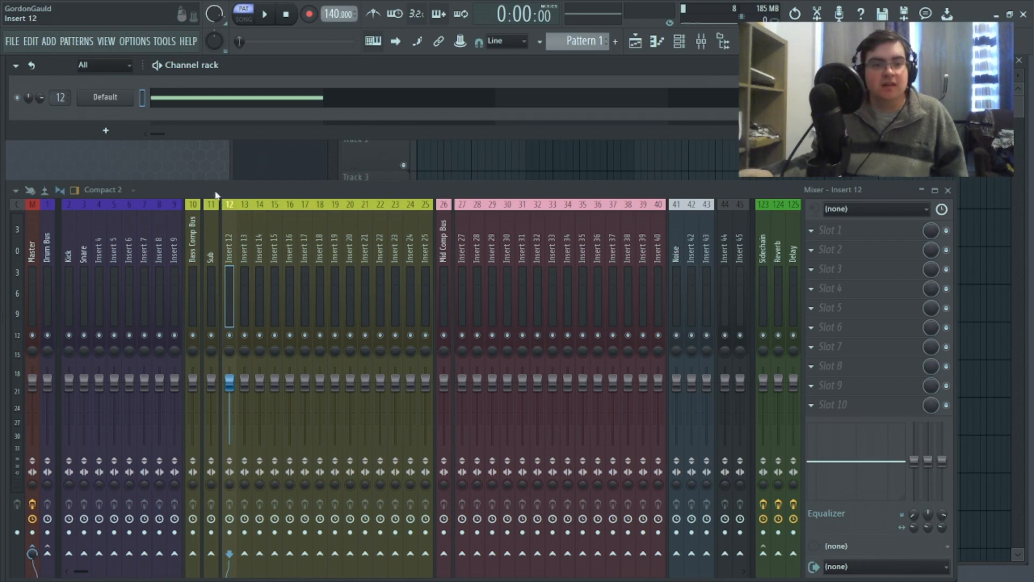
Rename mixer insert 12 as Carrier.
{"action": "right_click", "coordinate": [236, 243]}
{"action": "left_click", "coordinate": [264, 214]}
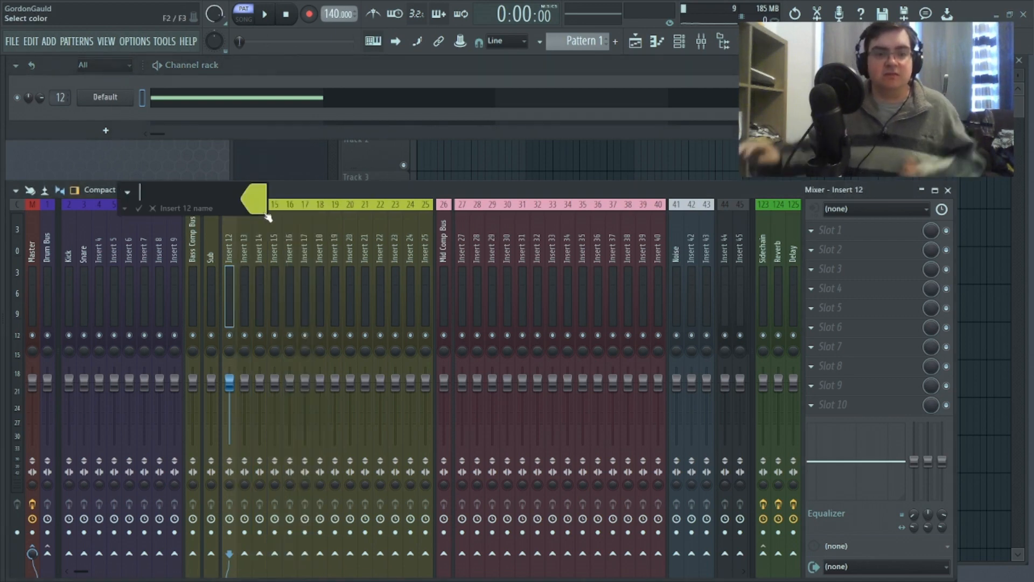
{"action": "type", "text": "Carrier"}
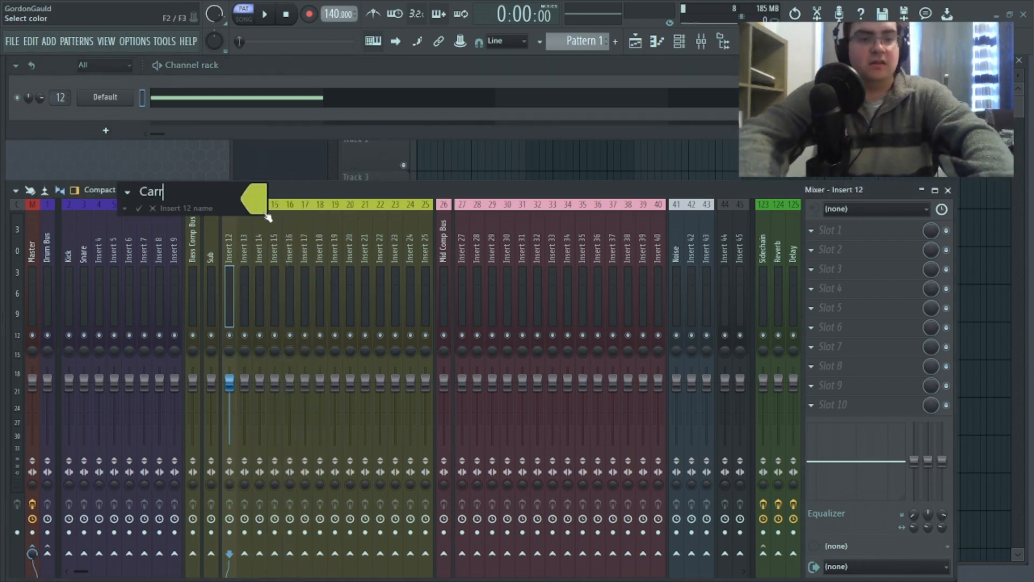
{"action": "key", "text": "Return"}
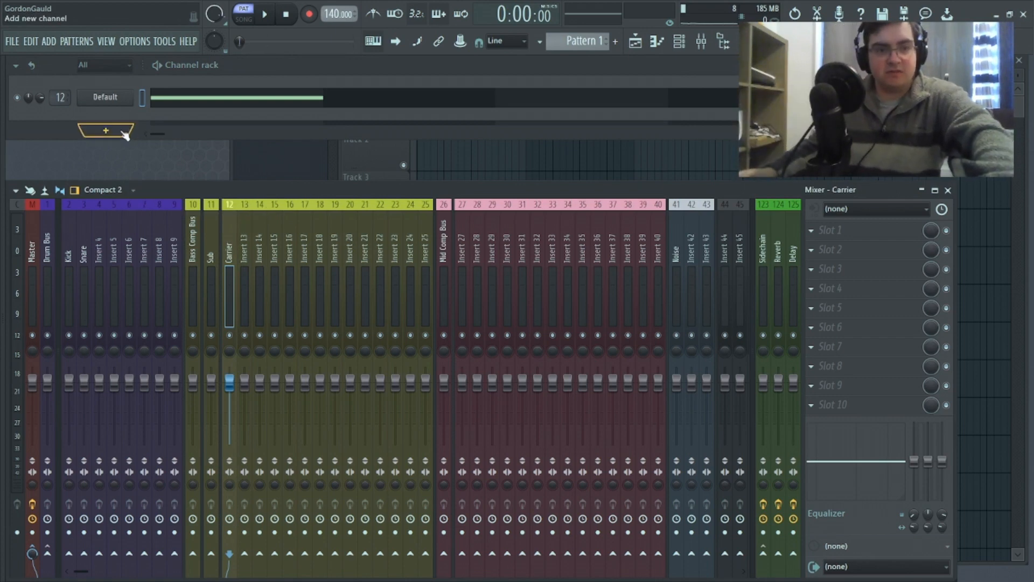
Reopen Sytrus, set operator 2 to a triangle wave with a frequency ratio of 1.0000, and audition the sound.
{"action": "left_click", "coordinate": [105, 131]}
{"action": "left_click", "coordinate": [217, 149]}
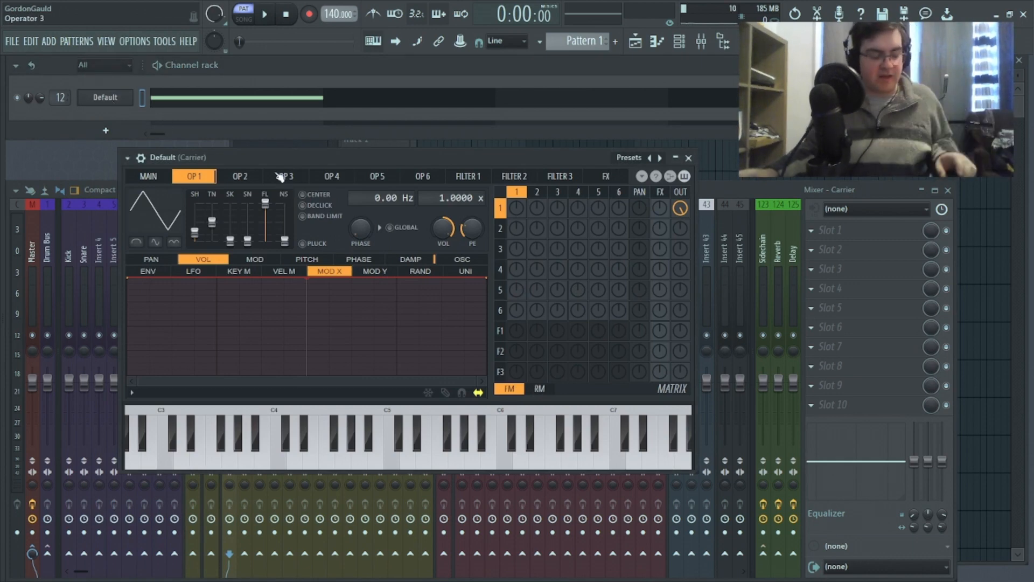
{"action": "key", "text": "x"}
{"action": "left_click", "coordinate": [237, 176]}
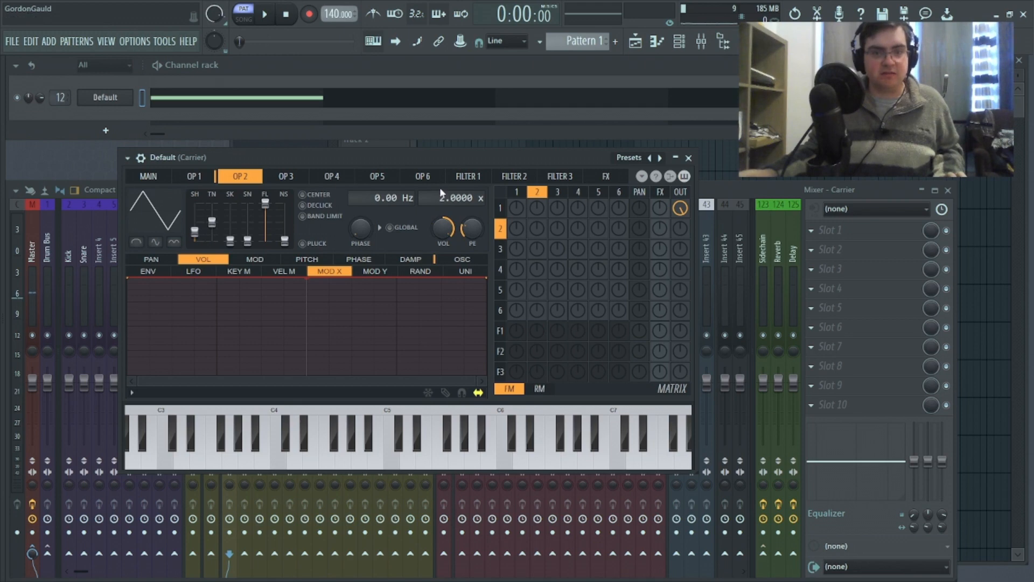
{"action": "left_click", "coordinate": [222, 176]}
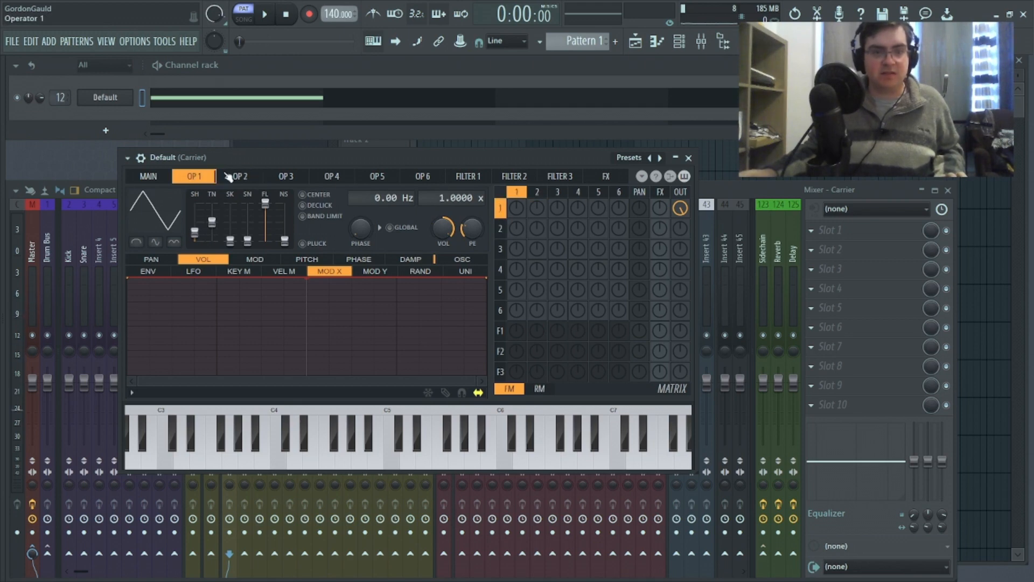
{"action": "left_click", "coordinate": [253, 175]}
{"action": "left_click", "coordinate": [196, 178]}
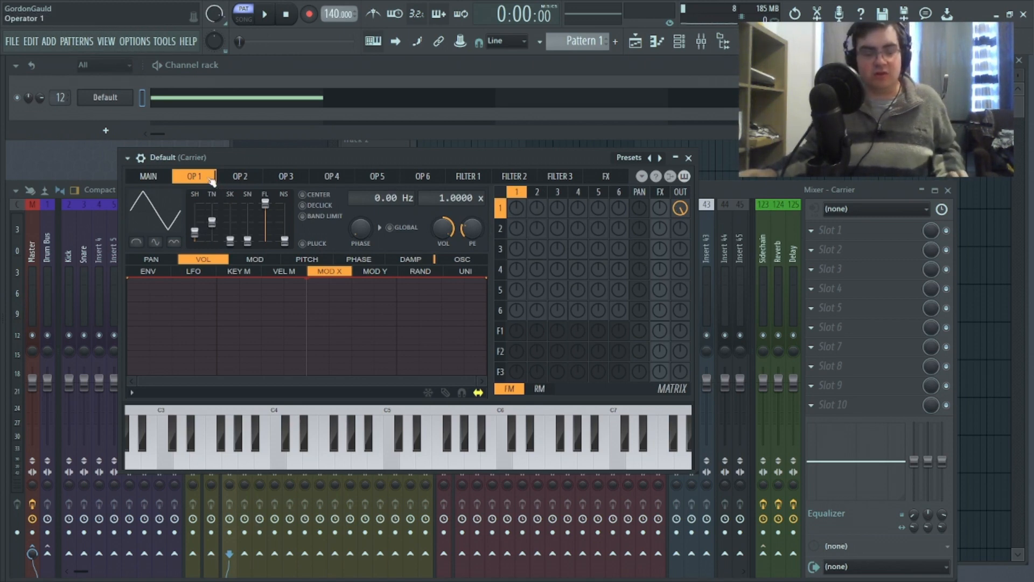
{"action": "key", "text": "x"}
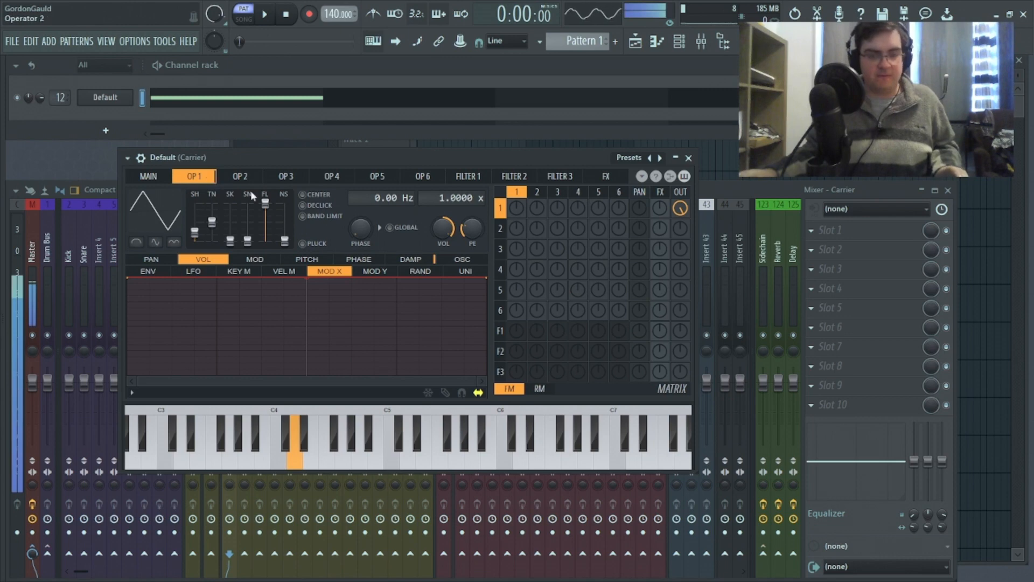
Try different amounts of operator 2 frequency modulation on operator 1 during pattern playback, and reset the amount to zero.
{"action": "left_click", "coordinate": [264, 23]}
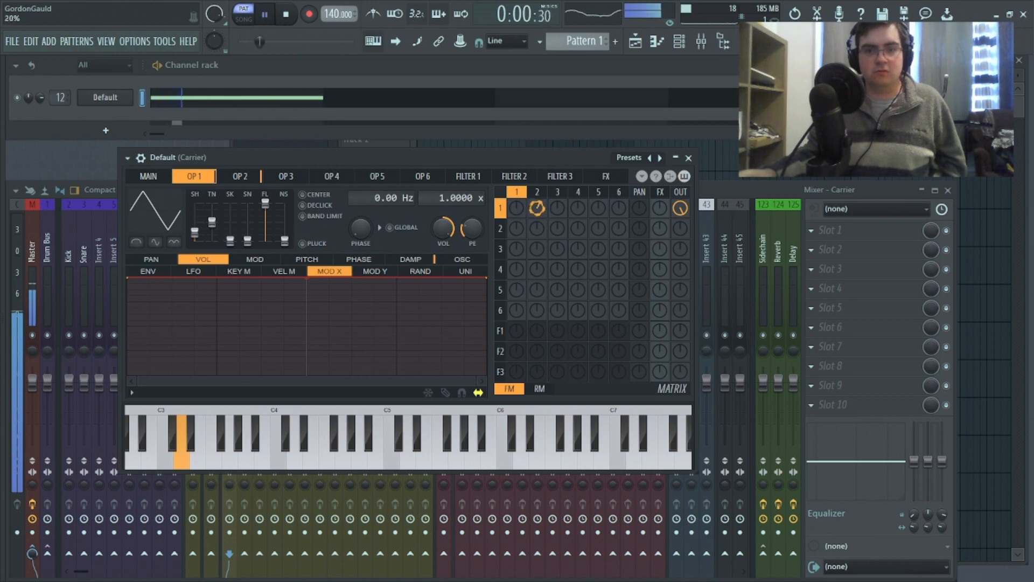
{"action": "left_click", "coordinate": [286, 16]}
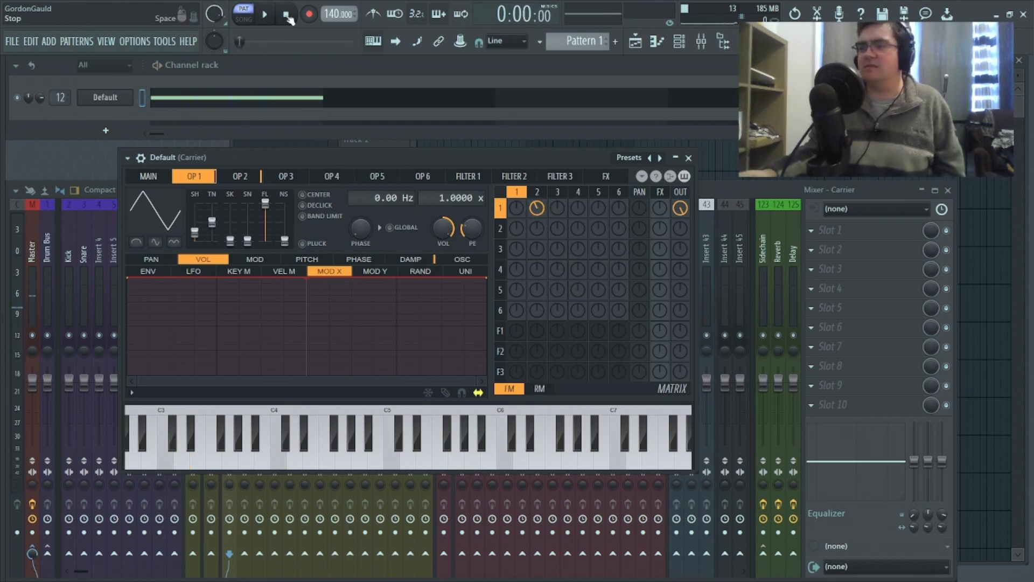
{"action": "left_click", "coordinate": [251, 176]}
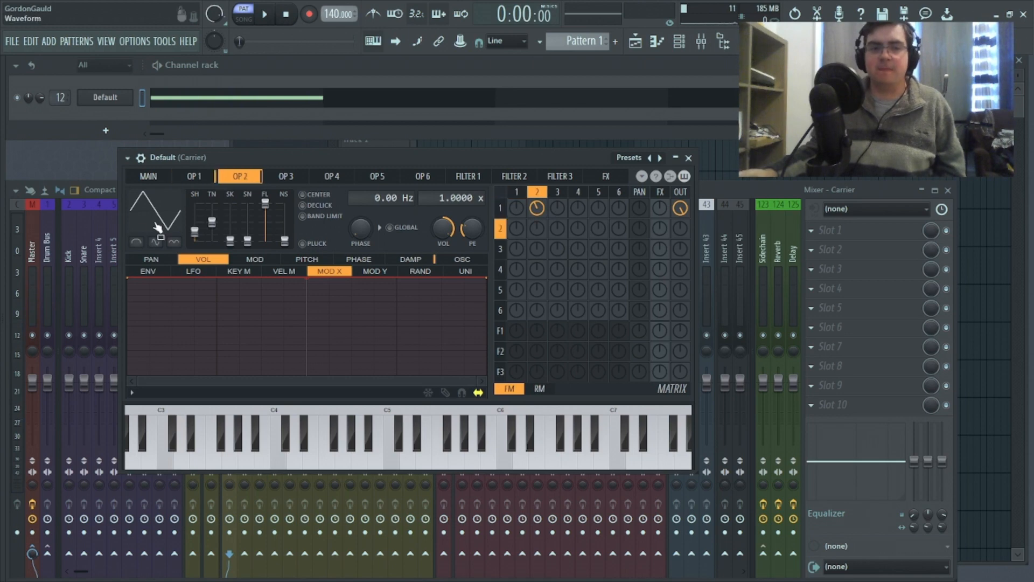
{"action": "left_click_drag", "start_coordinate": [539, 210], "coordinate": [539, 205]}
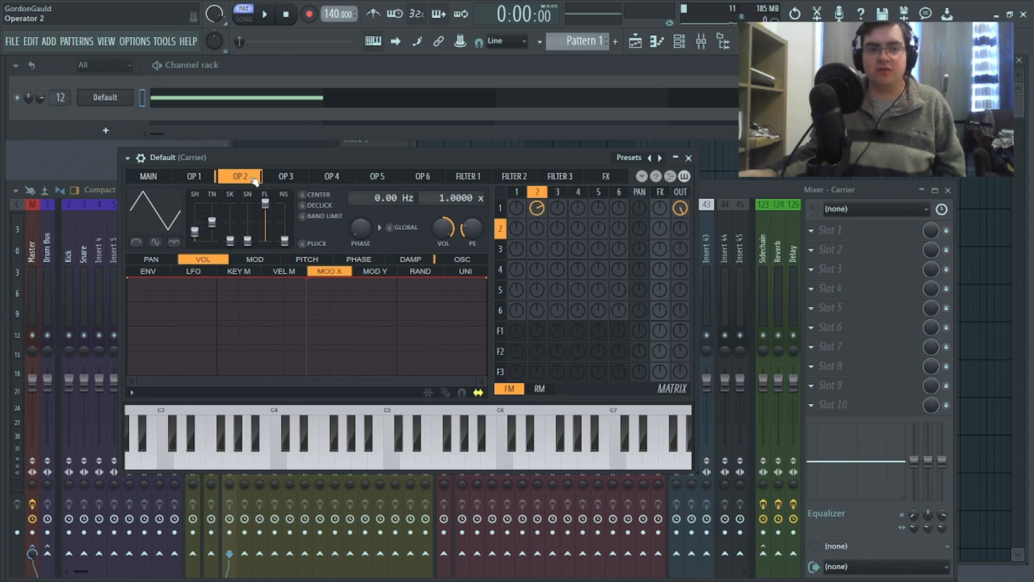
{"action": "left_click", "coordinate": [195, 177]}
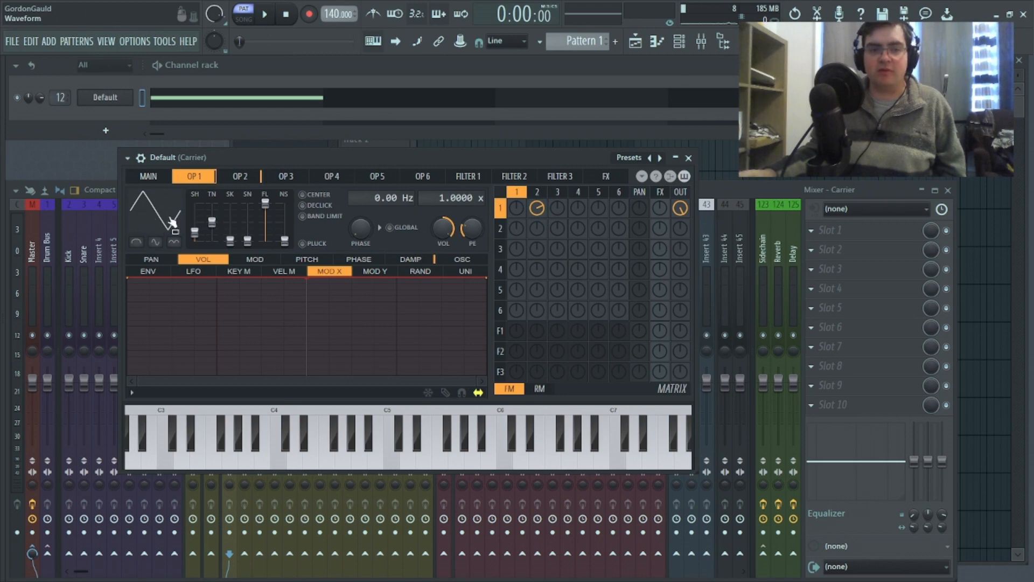
{"action": "left_click", "coordinate": [264, 15]}
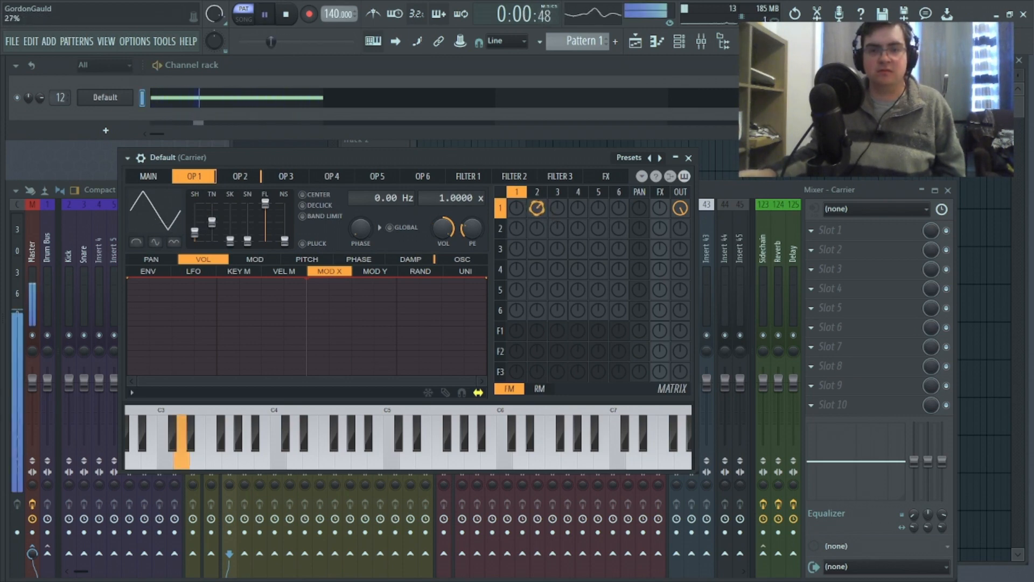
{"action": "left_click_drag", "start_coordinate": [536, 208], "coordinate": [537, 216]}
{"action": "key", "text": "space"}
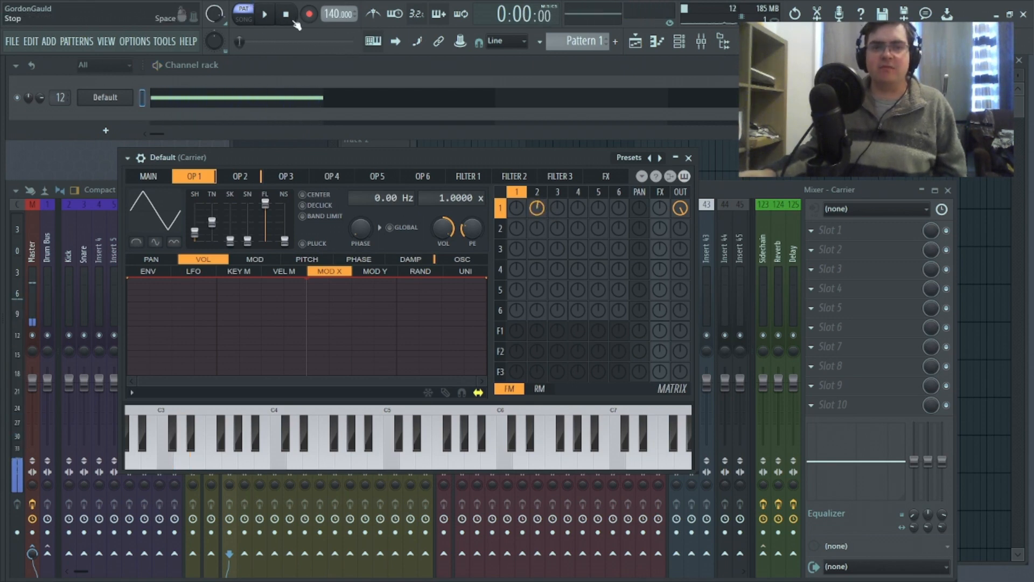
{"action": "left_click_drag", "start_coordinate": [536, 207], "coordinate": [537, 216]}
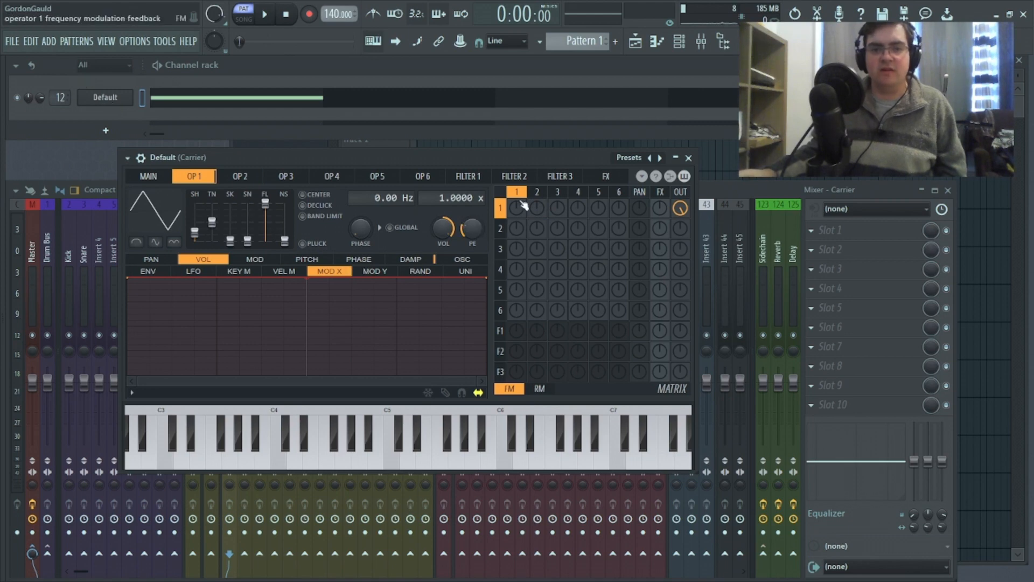
Slope operator 2's Mod X volume envelope from zero up to maximum and create an automation clip for the main Modulation X control.
{"action": "left_click", "coordinate": [249, 179]}
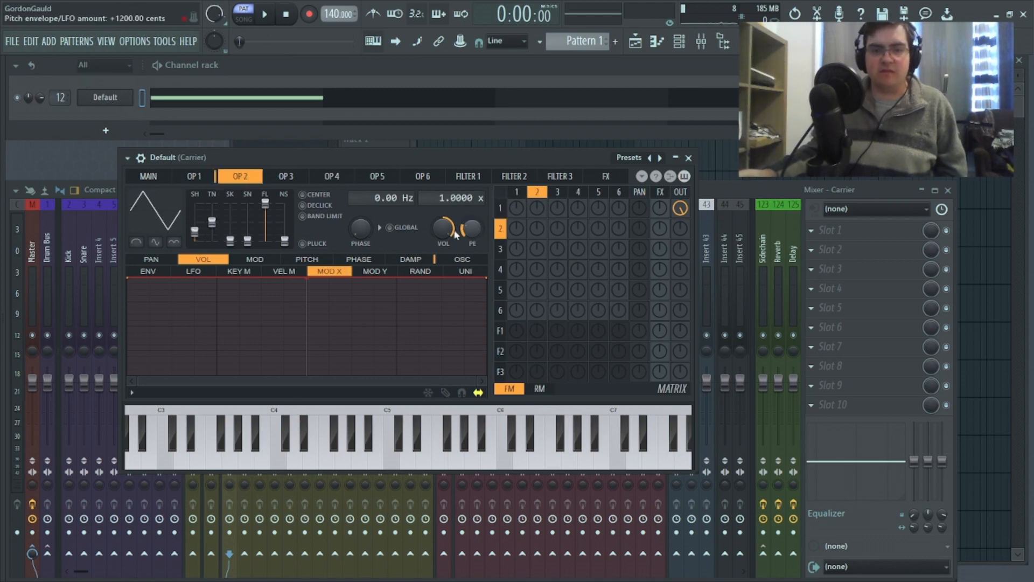
{"action": "left_click_drag", "start_coordinate": [134, 281], "coordinate": [128, 374]}
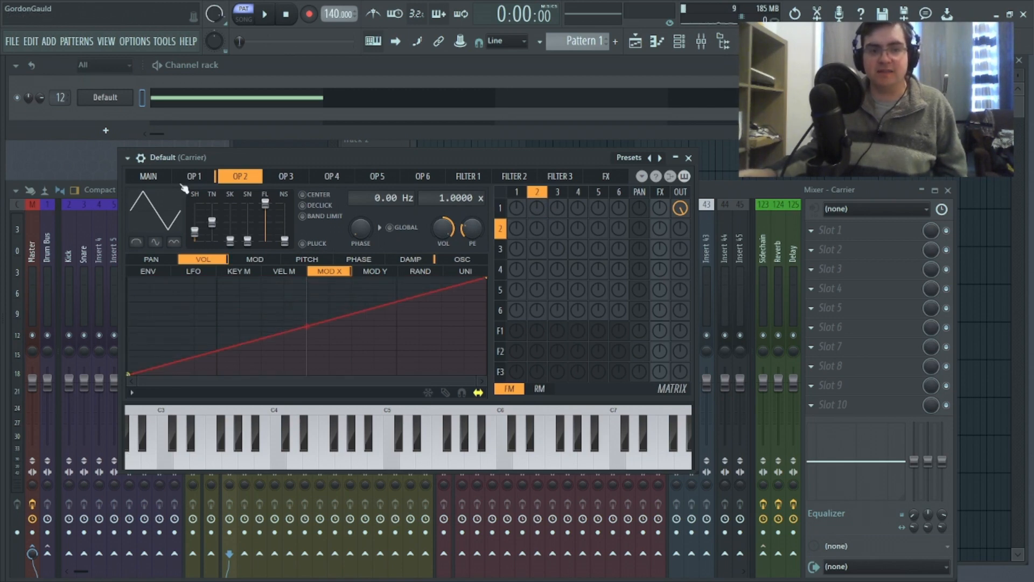
{"action": "left_click", "coordinate": [150, 176]}
{"action": "key", "text": "F5"}
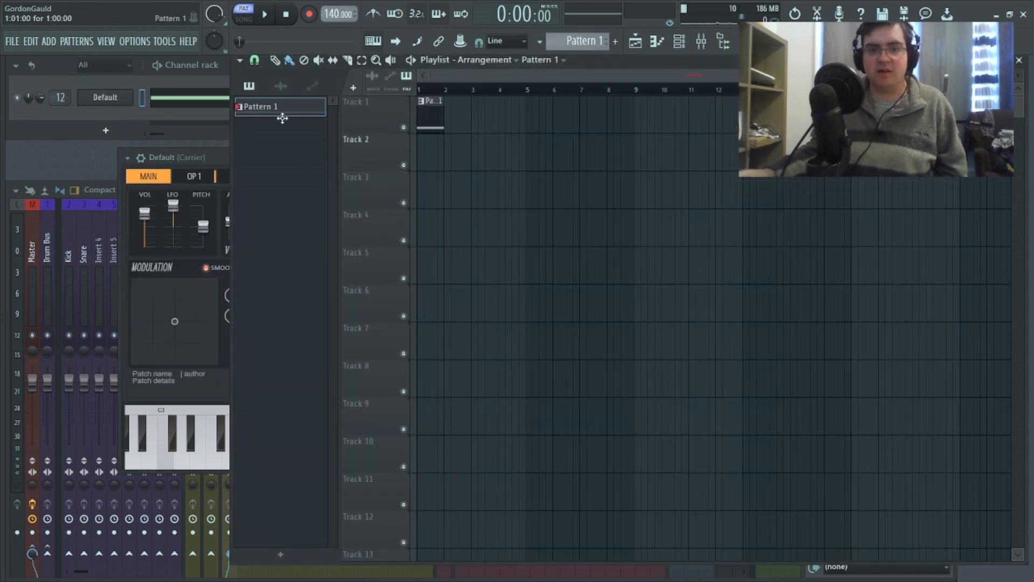
{"action": "left_click", "coordinate": [183, 279]}
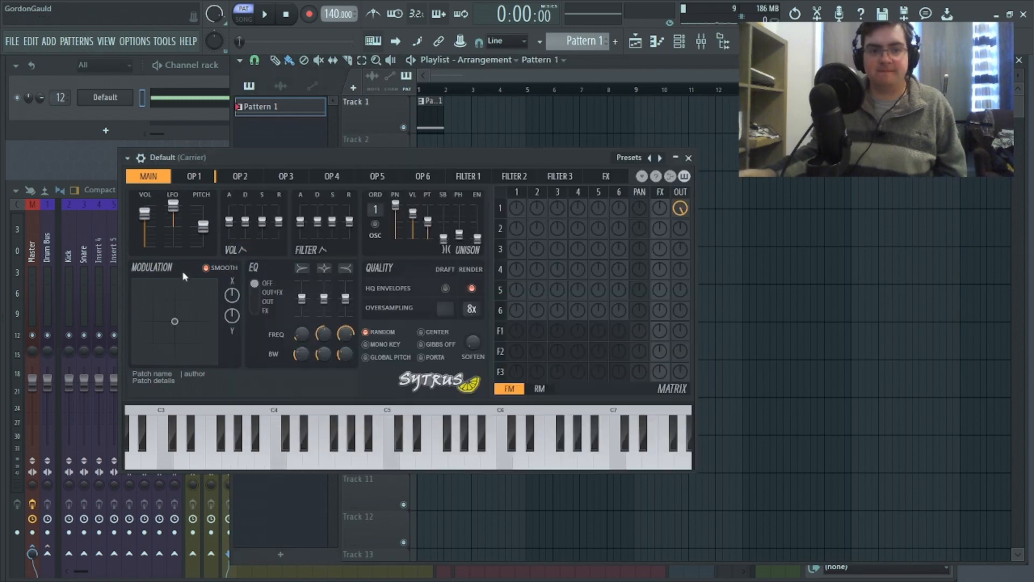
{"action": "right_click", "coordinate": [231, 294]}
{"action": "left_click", "coordinate": [256, 388]}
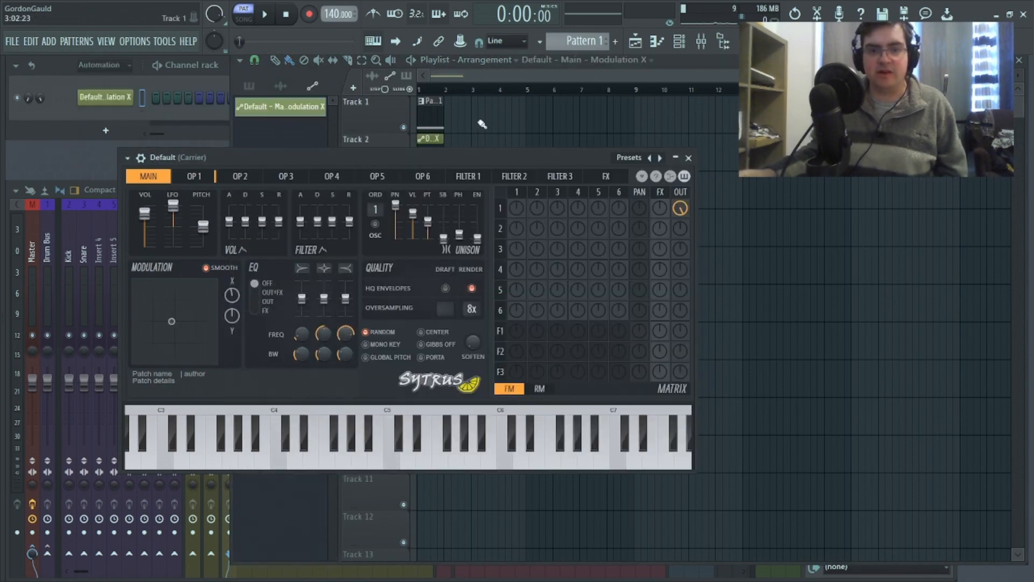
Bend the Modulation X automation clip into a V shape in the playlist and preview it in song mode.
{"action": "left_click", "coordinate": [476, 87]}
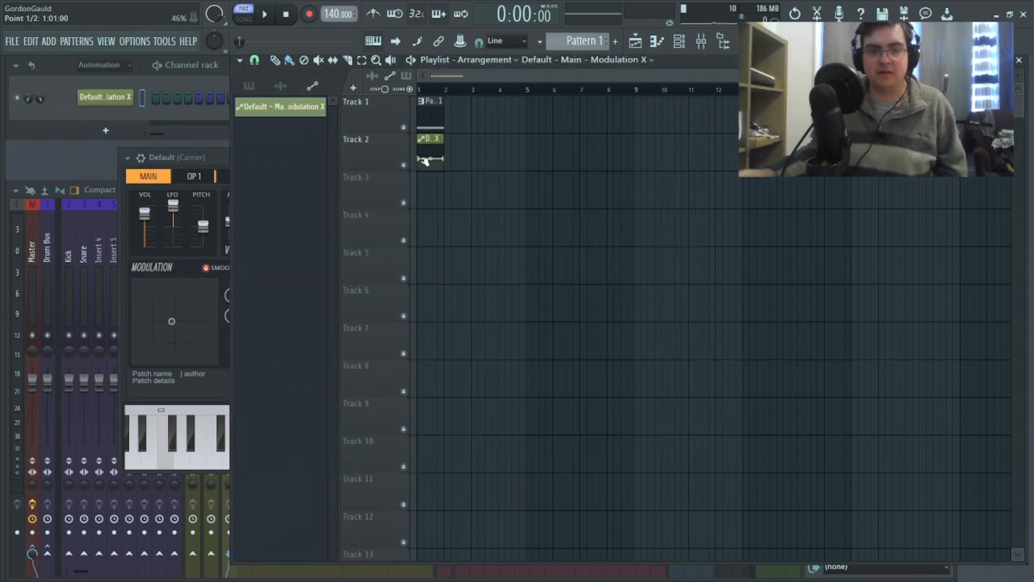
{"action": "mouse_move", "coordinate": [425, 170]}
{"action": "left_mouse_down"}
{"action": "mouse_move", "coordinate": [431, 189]}
{"action": "mouse_move", "coordinate": [424, 175]}
{"action": "left_mouse_up"}
{"action": "left_click", "coordinate": [265, 16]}
{"action": "key", "text": "l"}
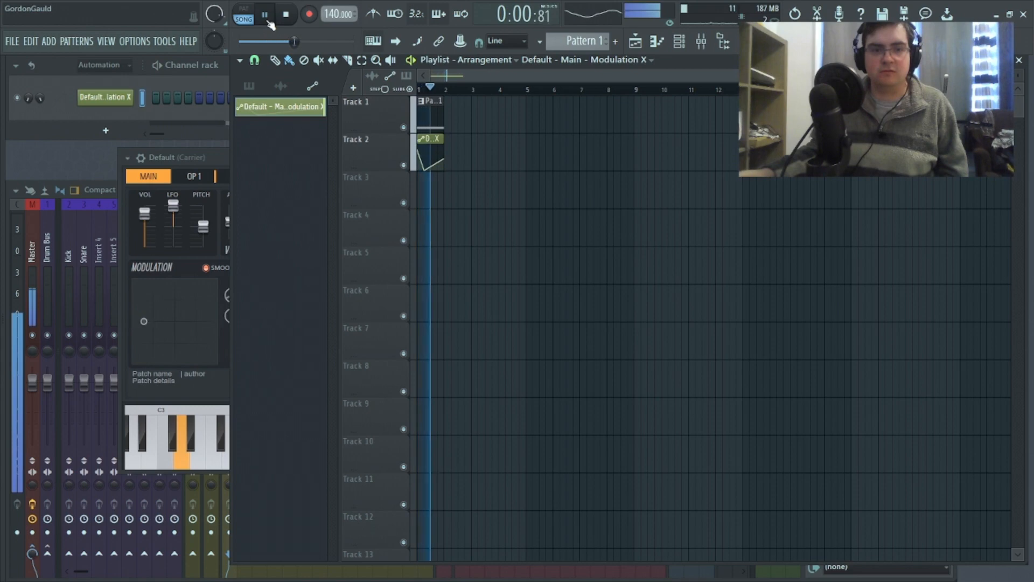
{"action": "left_click", "coordinate": [268, 22]}
Raise operator 2's frequency modulation of operator 1 in the Sytrus matrix and stop playback.
{"action": "left_click", "coordinate": [196, 149]}
{"action": "left_click", "coordinate": [235, 178]}
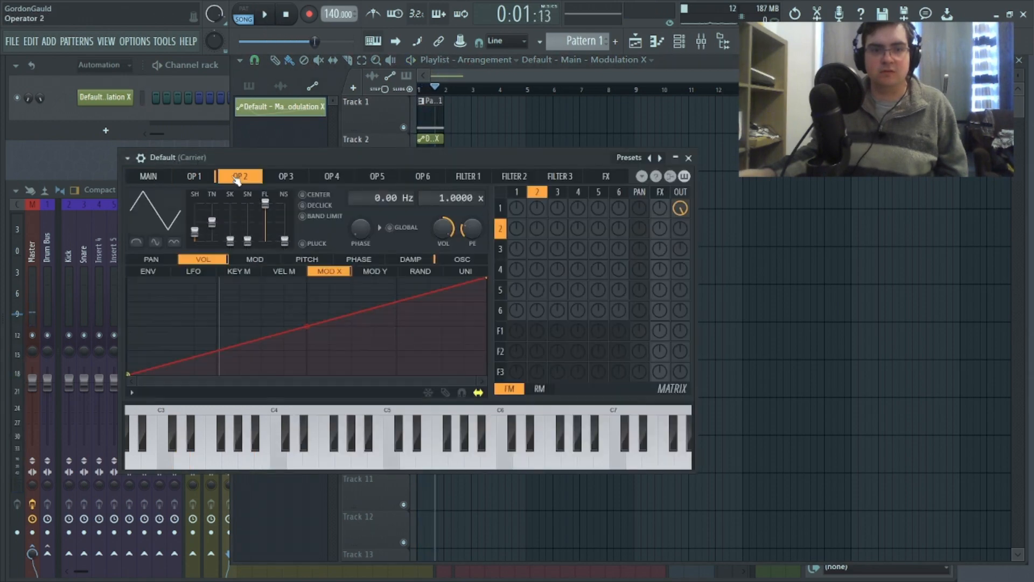
{"action": "left_click_drag", "start_coordinate": [536, 208], "coordinate": [536, 199]}
{"action": "left_click", "coordinate": [286, 18]}
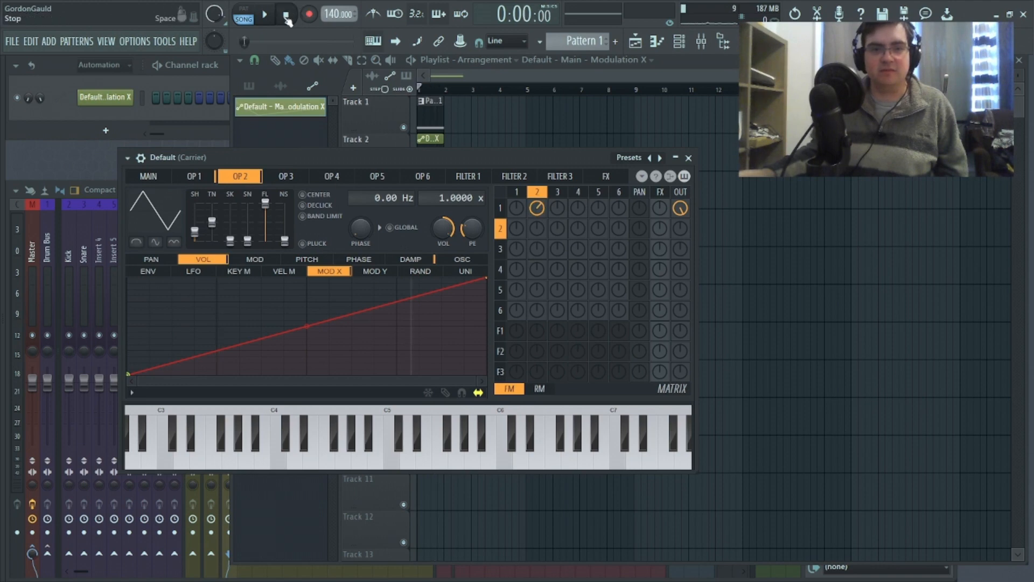
Play the song and bend both halves of the V-shaped Modulation X automation clip on Track 2 into curves.
{"action": "left_click", "coordinate": [271, 18]}
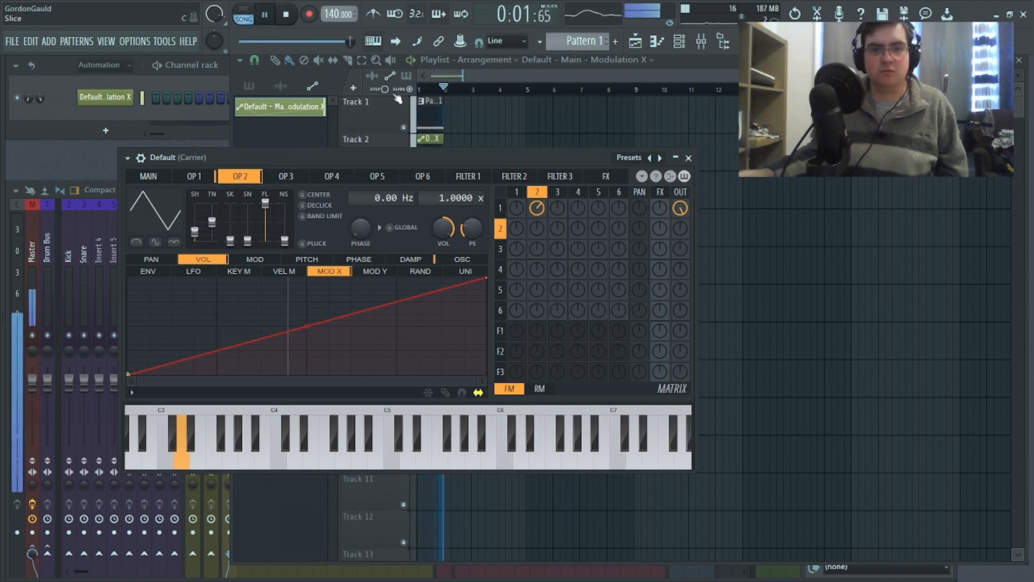
{"action": "left_click", "coordinate": [453, 152]}
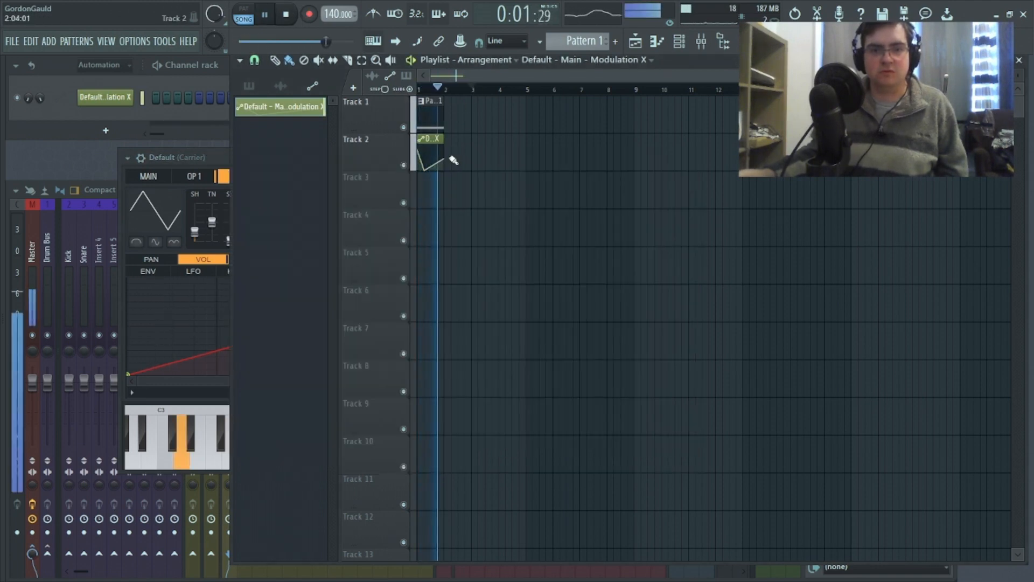
{"action": "left_click_drag", "start_coordinate": [443, 160], "coordinate": [421, 153]}
Raise operator 2's frequency modulation of operator 1 in Sytrus to about 73% during playback, and stop the song.
{"action": "left_click", "coordinate": [220, 157]}
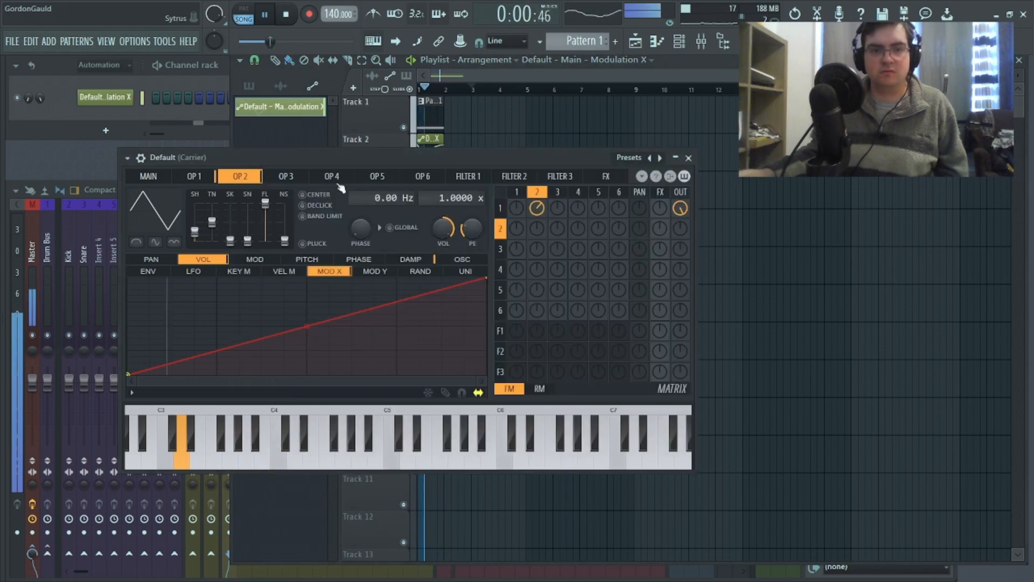
{"action": "left_click_drag", "start_coordinate": [536, 208], "coordinate": [537, 201]}
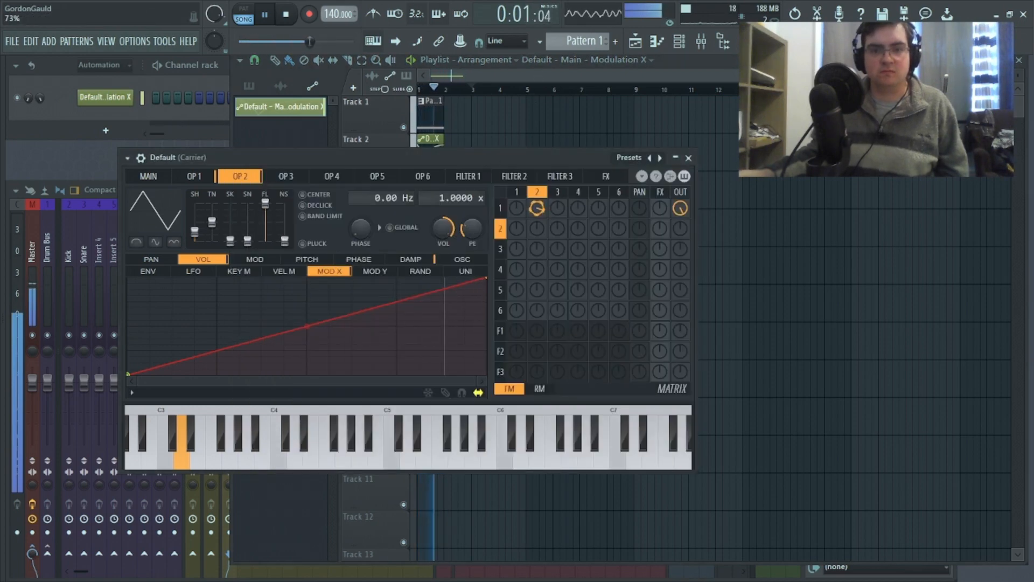
{"action": "left_click", "coordinate": [462, 72]}
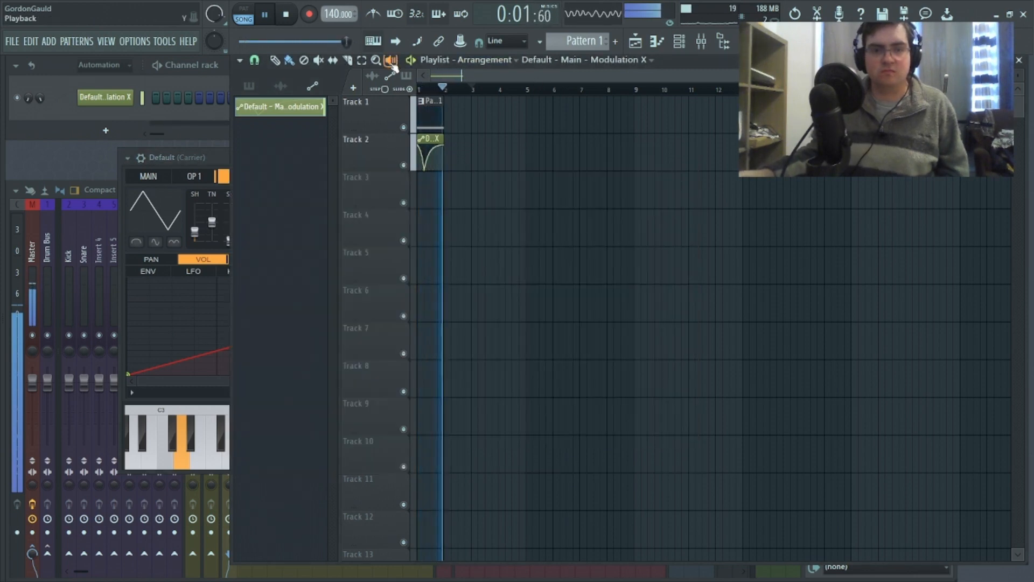
{"action": "left_click", "coordinate": [287, 15]}
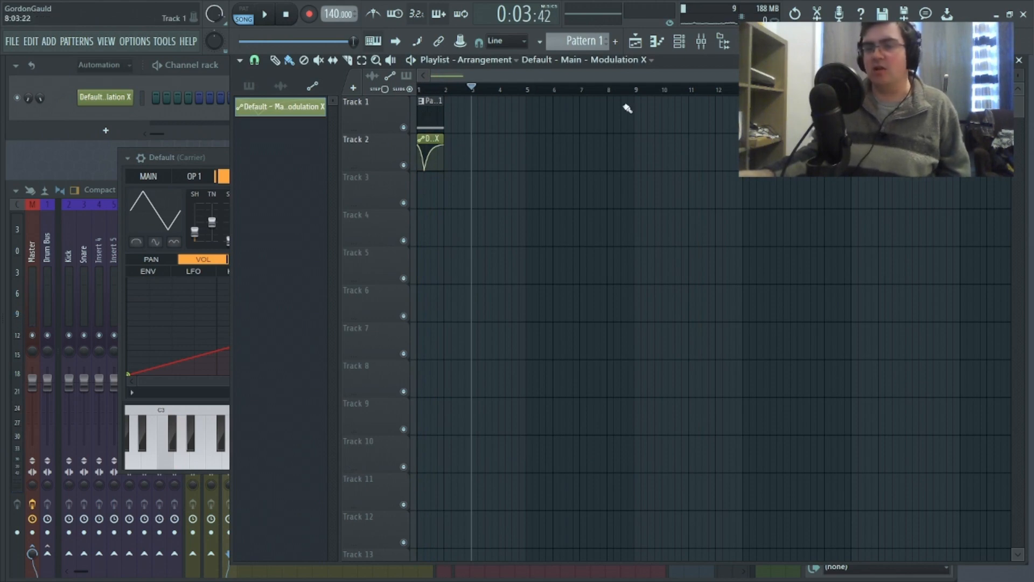
Consolidate Track 1 into a rendered WAV audio clip and close the Sytrus window.
{"action": "right_click", "coordinate": [398, 118]}
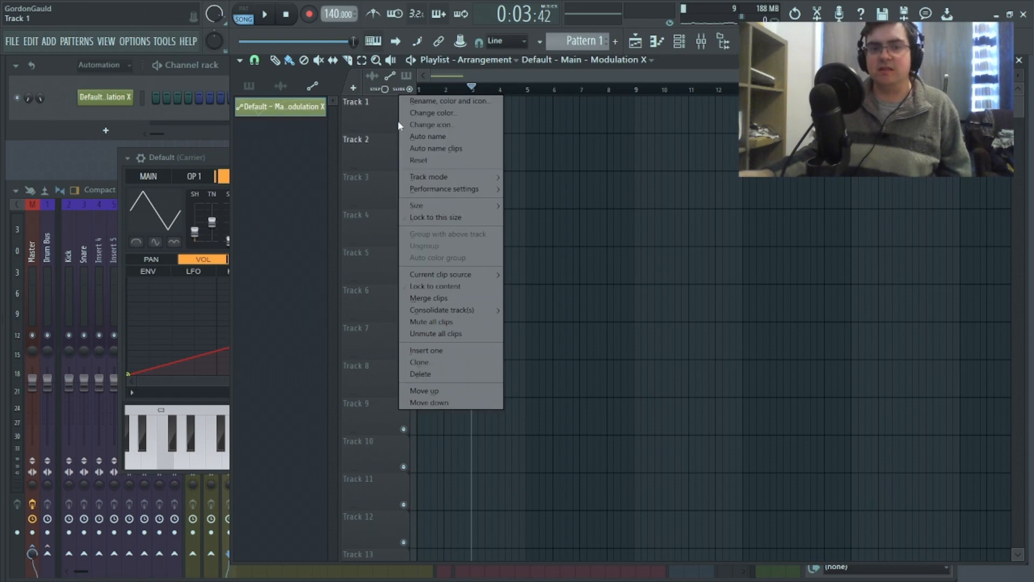
{"action": "mouse_move", "coordinate": [466, 311]}
{"action": "left_click", "coordinate": [564, 313]}
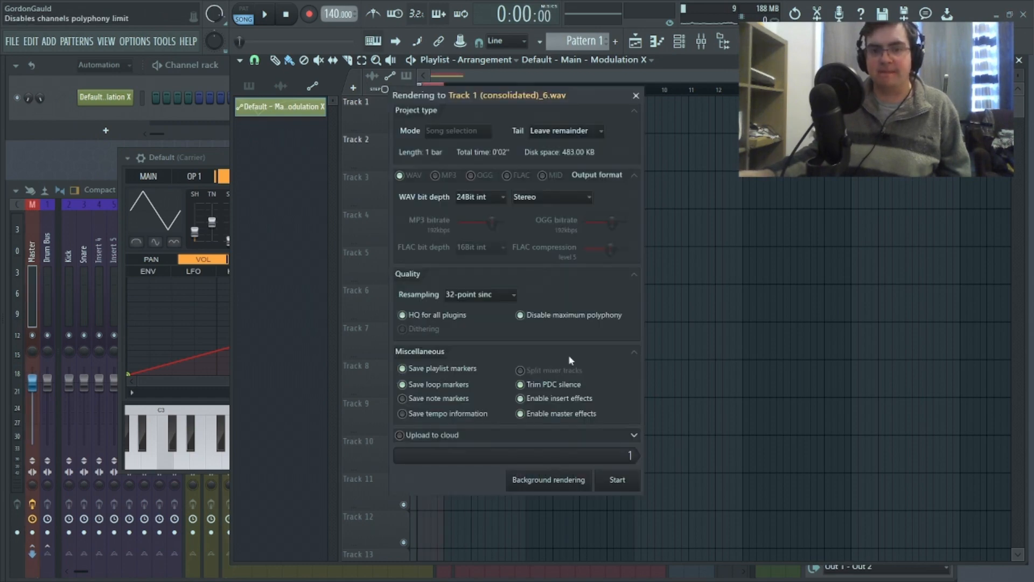
{"action": "left_click", "coordinate": [617, 478]}
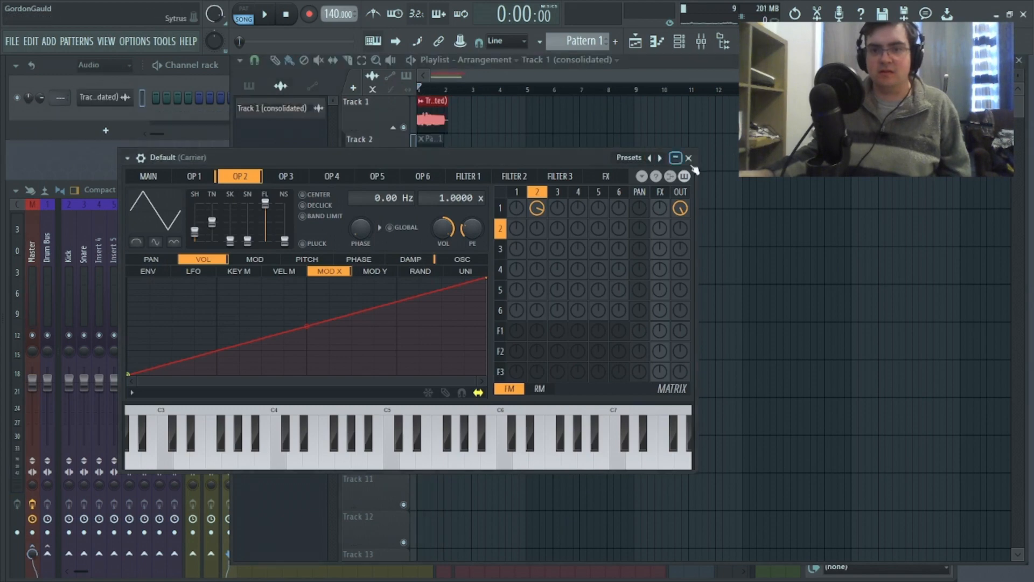
{"action": "left_click", "coordinate": [689, 159]}
Make the consolidated Track 1 audio clip unique as a sample, even though it is used nowhere else.
{"action": "left_click", "coordinate": [421, 103]}
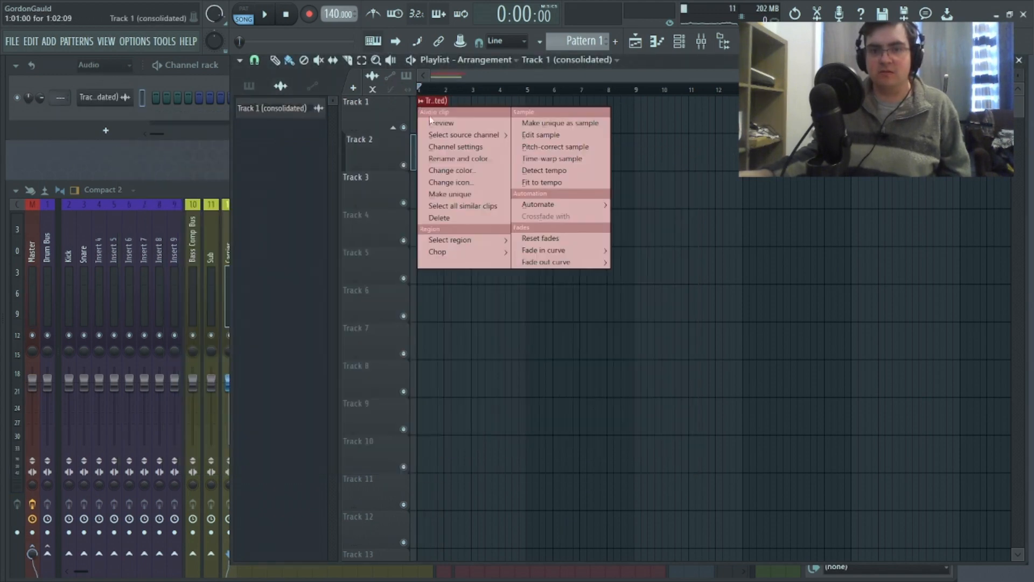
{"action": "left_click", "coordinate": [583, 123]}
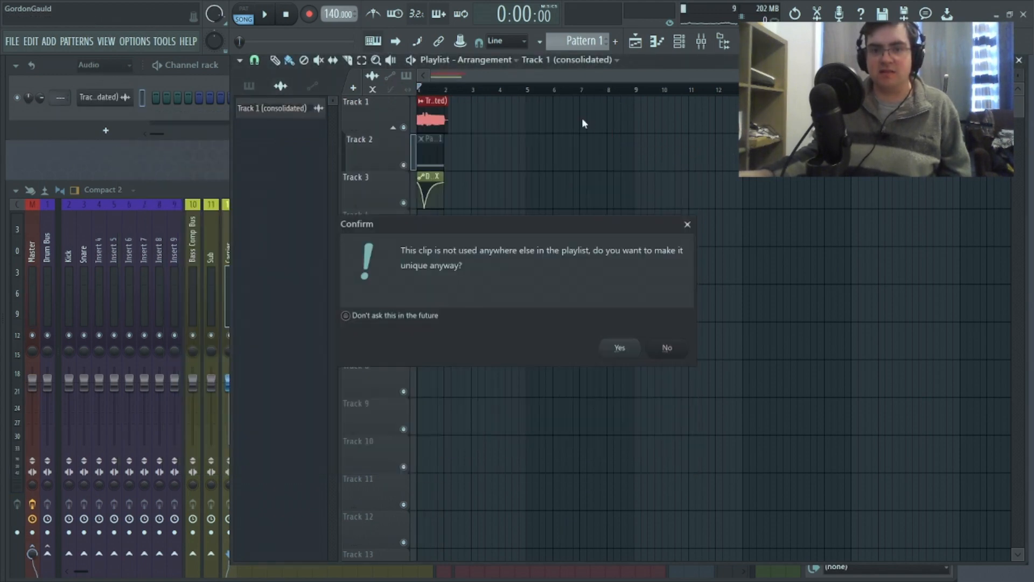
{"action": "left_click", "coordinate": [619, 347]}
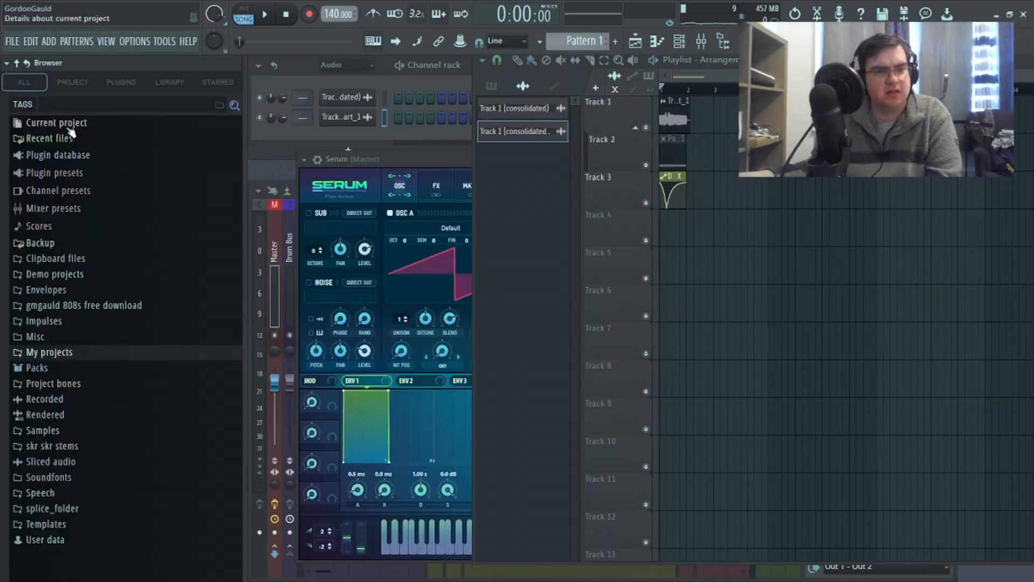
Import the recent file Track 1 (consolidated)_6 - Part_1 into Serum's oscillator A with the constant framesize (pitch avg) option.
{"action": "left_click", "coordinate": [50, 138]}
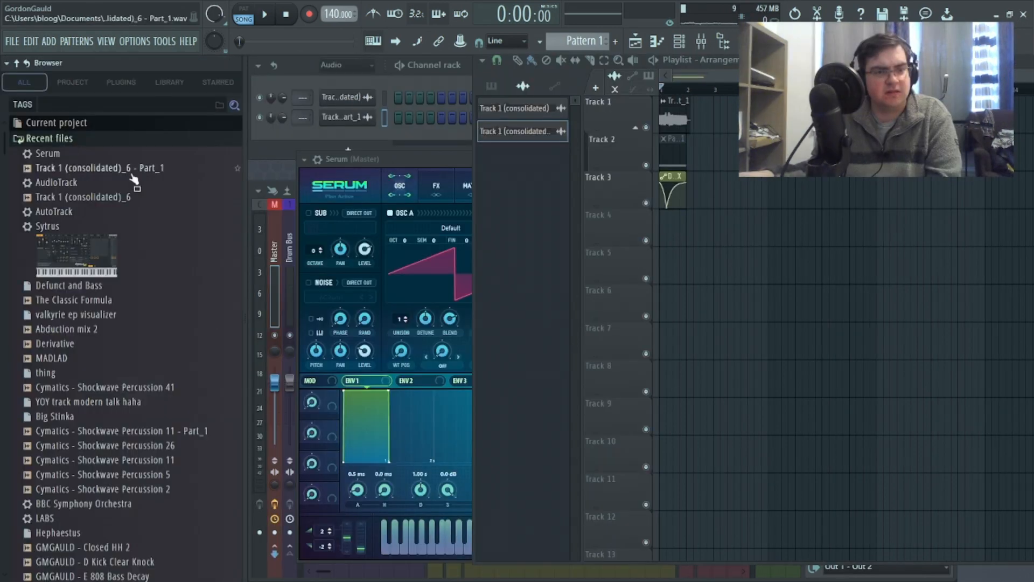
{"action": "left_click", "coordinate": [87, 167]}
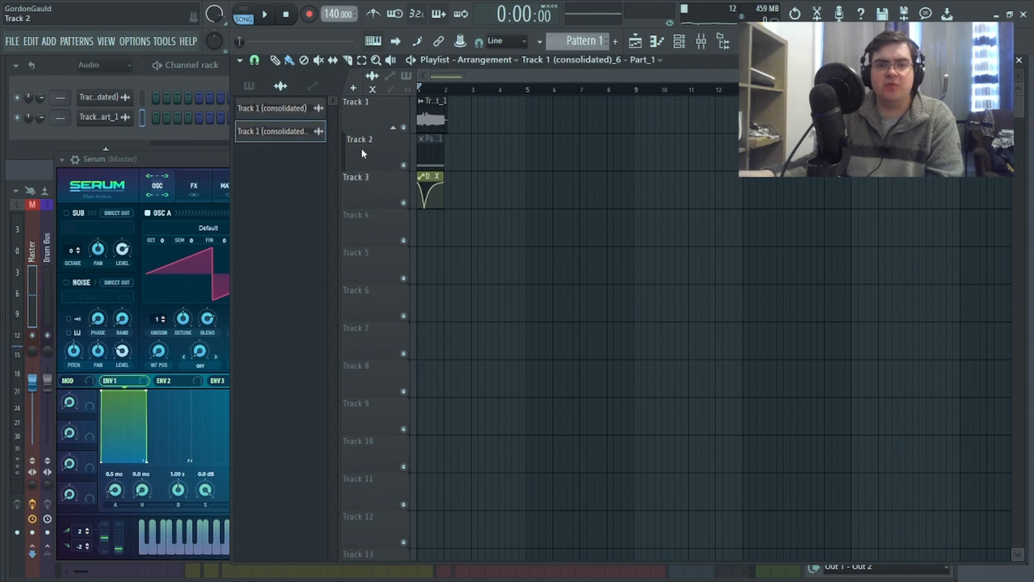
{"action": "mouse_move", "coordinate": [3, 152]}
{"action": "left_click_drag", "start_coordinate": [86, 168], "coordinate": [185, 286]}
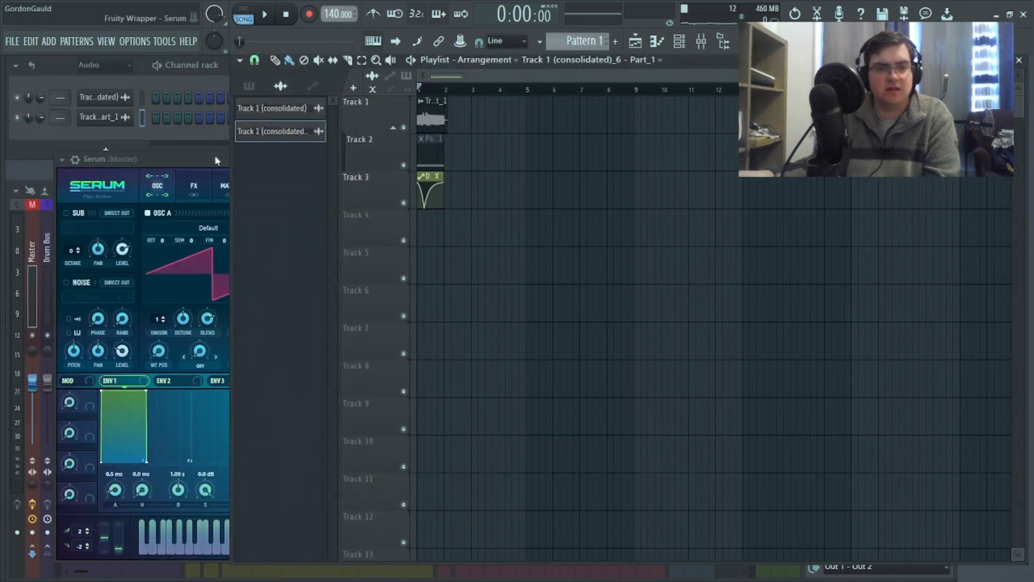
{"action": "left_click", "coordinate": [215, 161]}
{"action": "mouse_move", "coordinate": [1, 237]}
{"action": "left_click_drag", "start_coordinate": [103, 171], "coordinate": [220, 288]}
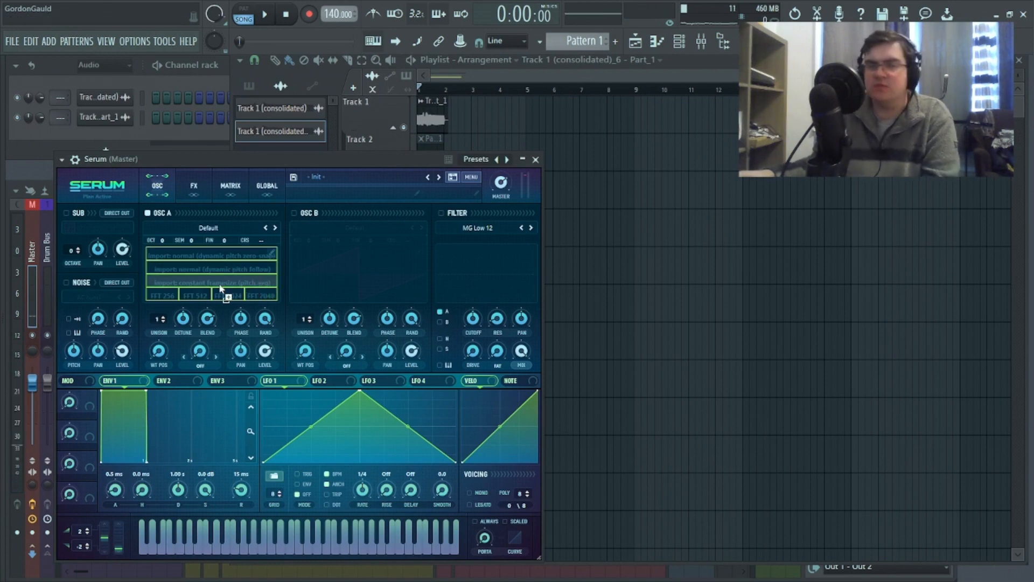
{"action": "left_click_drag", "start_coordinate": [220, 287], "coordinate": [219, 287]}
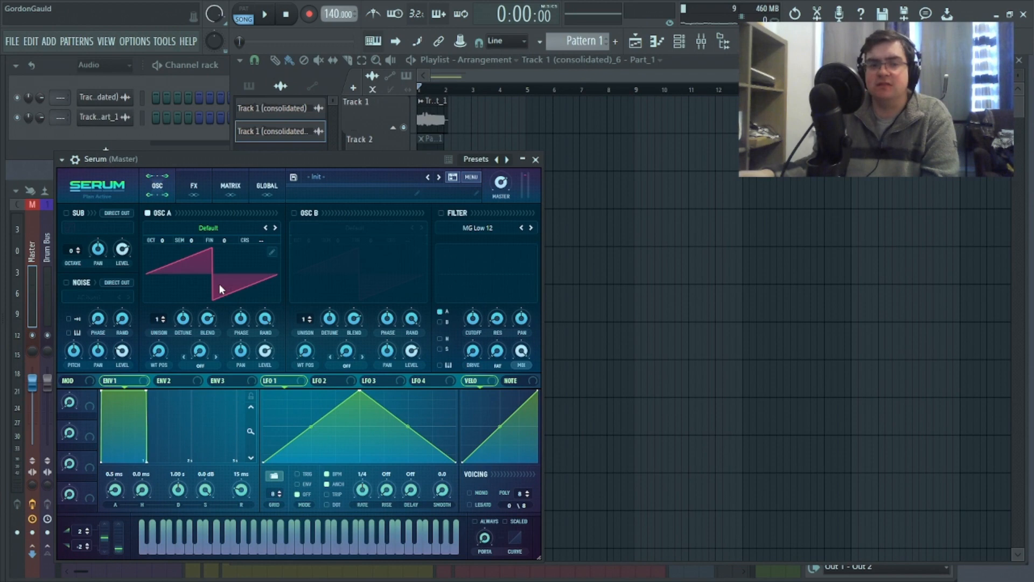
Examine the imported wavetable in the table editor and sweep oscillator A's wavetable position up to 256.
{"action": "left_click", "coordinate": [272, 253]}
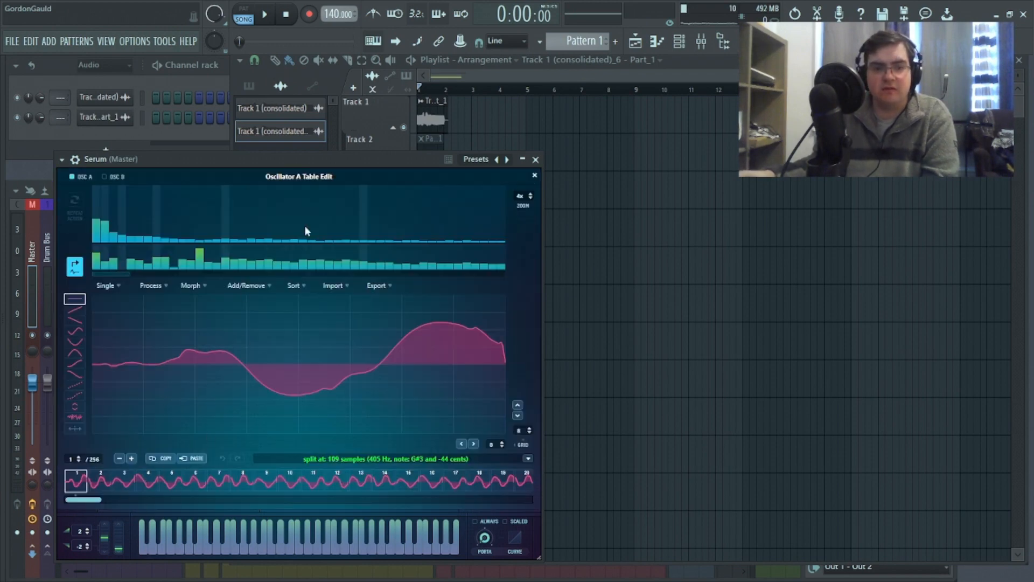
{"action": "left_click", "coordinate": [535, 175]}
{"action": "left_click_drag", "start_coordinate": [156, 354], "coordinate": [168, 222]}
Remove all frames from frame 244 to the end of oscillator A's wavetable.
{"action": "left_click", "coordinate": [272, 252]}
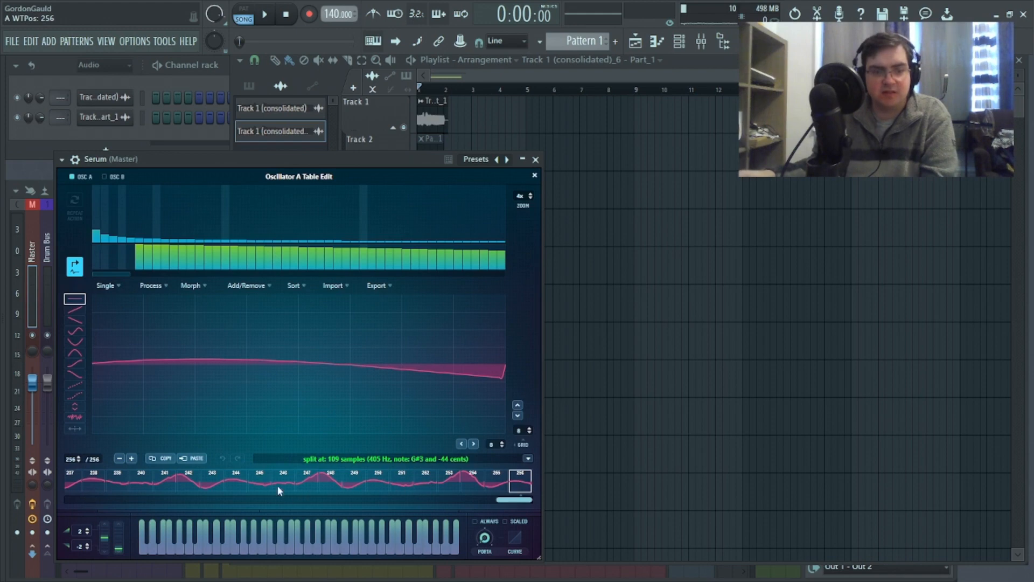
{"action": "left_click", "coordinate": [242, 481]}
{"action": "left_click", "coordinate": [274, 286]}
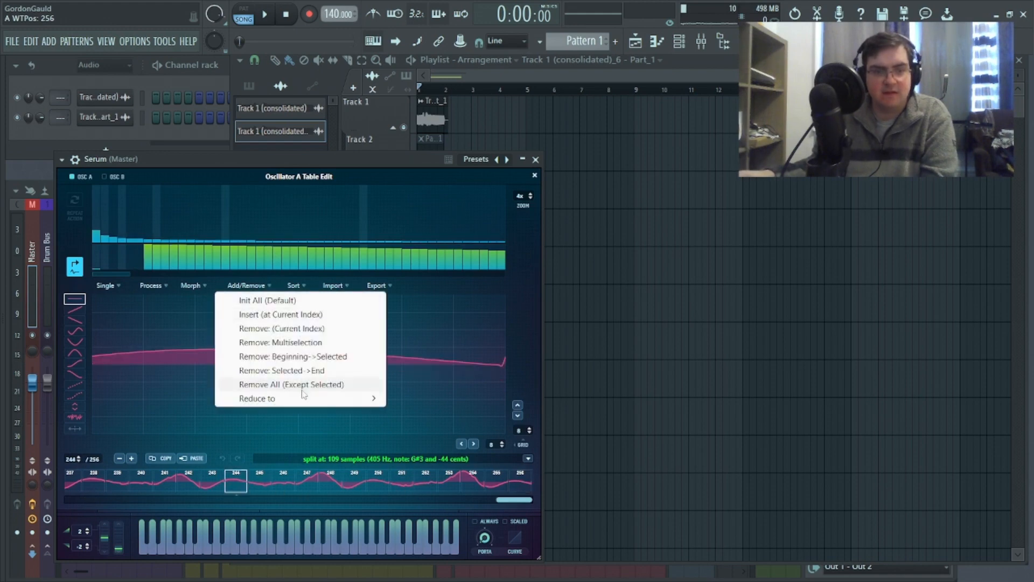
{"action": "left_click", "coordinate": [302, 370]}
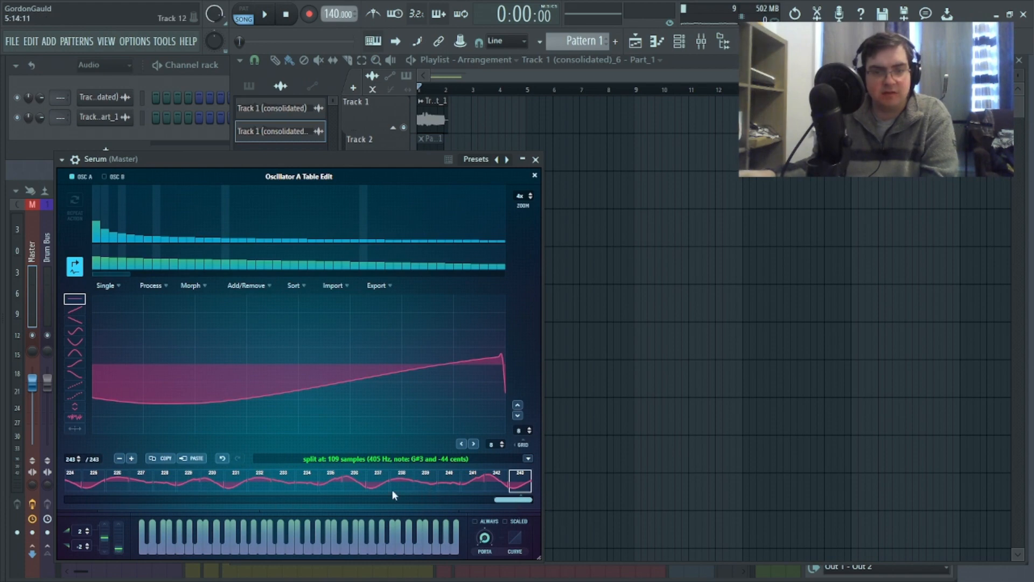
Trim oscillator A's wavetable further by removing all frames from frame 104 to the end.
{"action": "left_click_drag", "start_coordinate": [500, 500], "coordinate": [260, 500]}
{"action": "left_click", "coordinate": [256, 491]}
{"action": "left_click", "coordinate": [362, 483]}
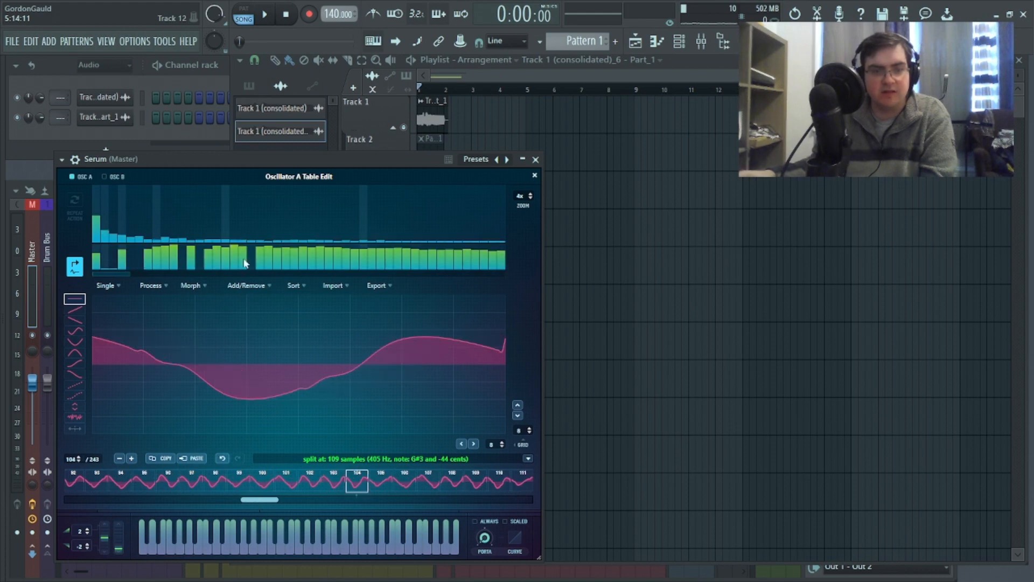
{"action": "left_click", "coordinate": [264, 289]}
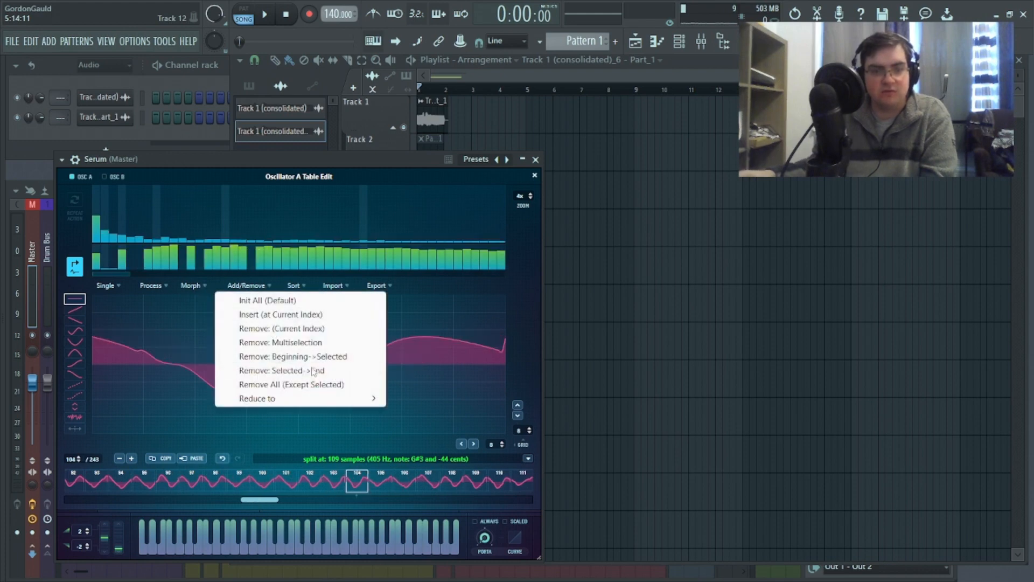
{"action": "left_click", "coordinate": [326, 371]}
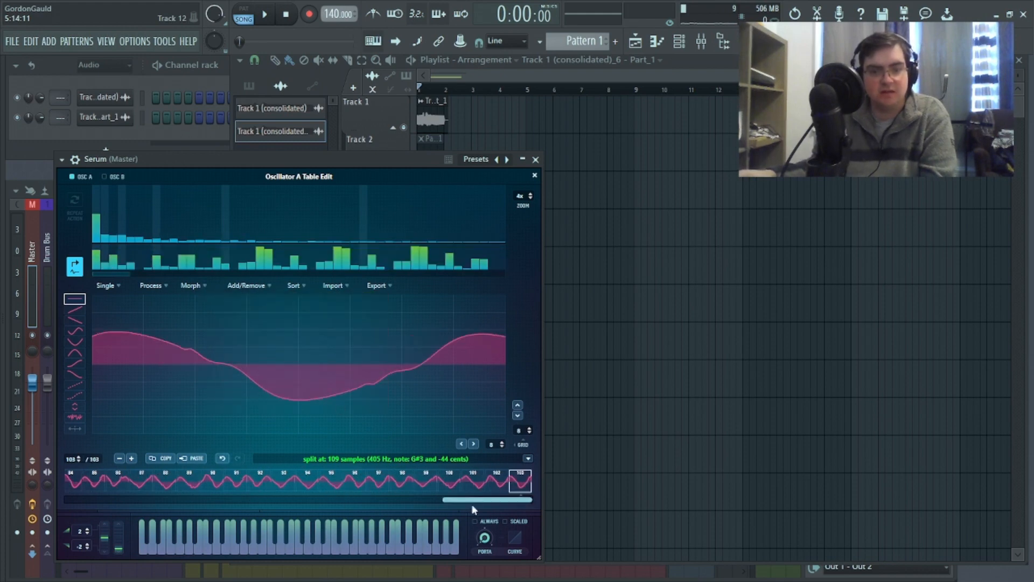
Apply Normalize Same (Max from All Frames) and Morph - Crossfade to oscillator A's wavetable, and close the table editor.
{"action": "left_click_drag", "start_coordinate": [451, 501], "coordinate": [73, 498]}
{"action": "left_click", "coordinate": [155, 285]}
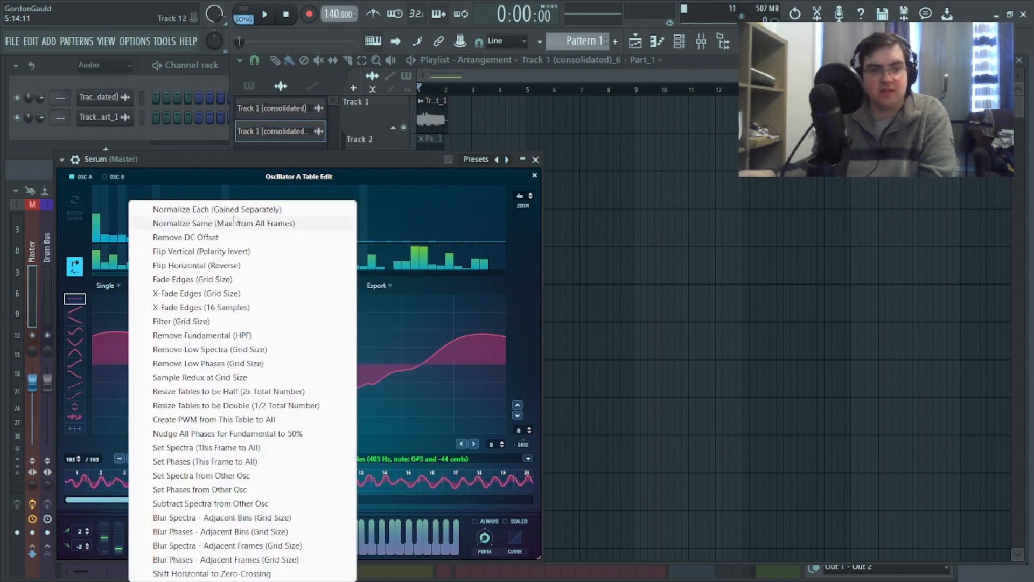
{"action": "left_click", "coordinate": [205, 224]}
{"action": "left_click", "coordinate": [204, 285]}
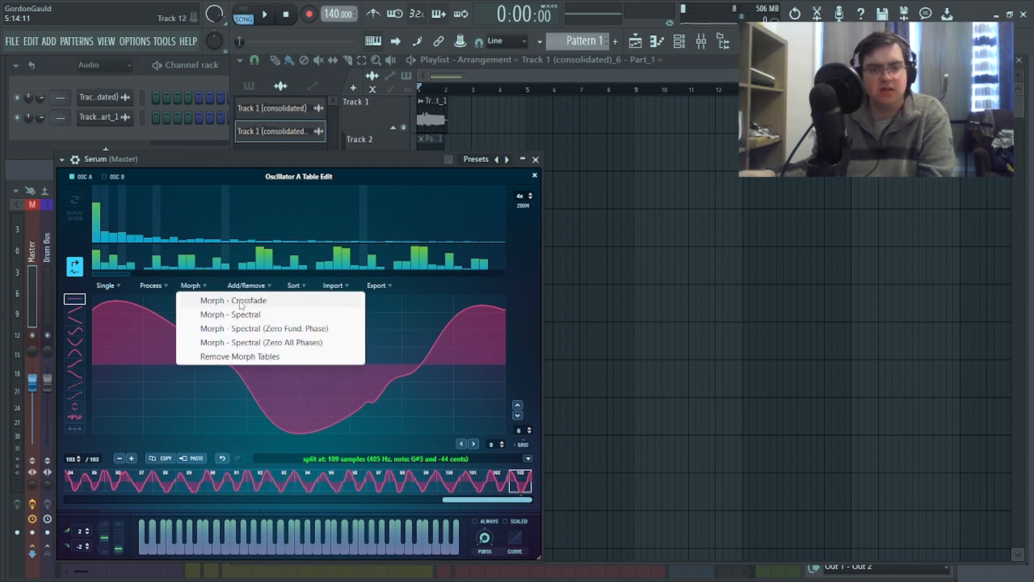
{"action": "left_click", "coordinate": [241, 301]}
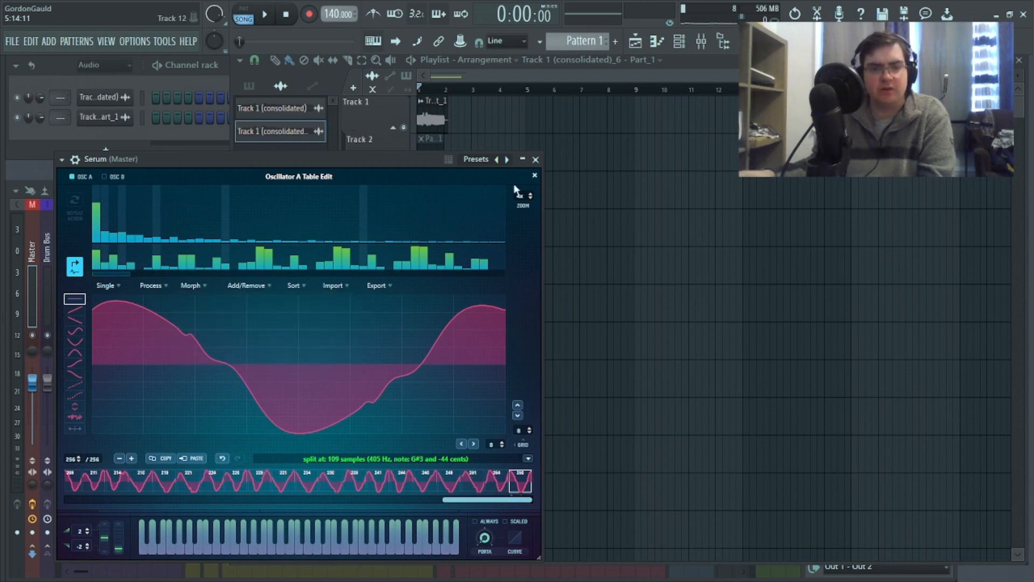
{"action": "left_click", "coordinate": [534, 175]}
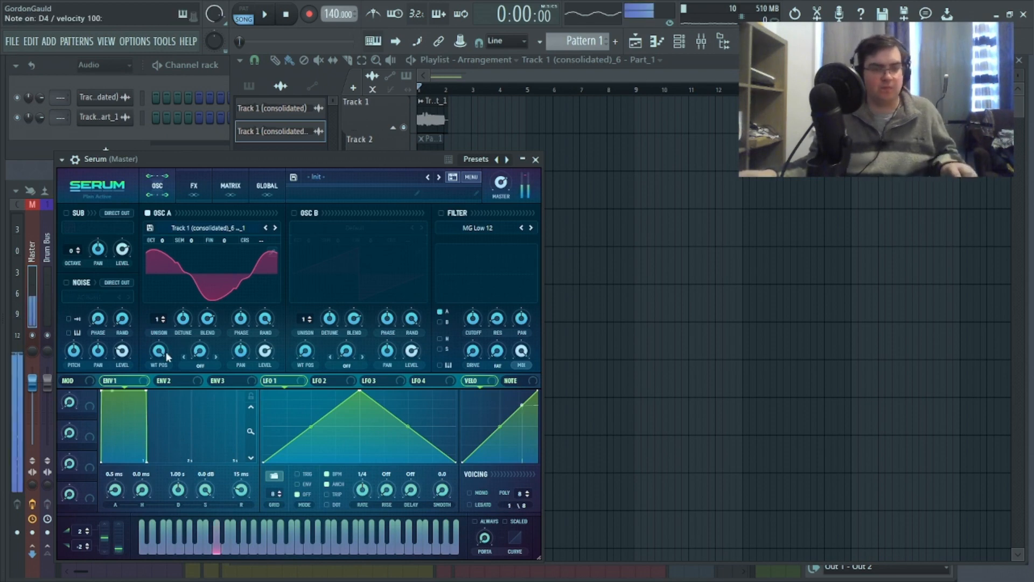
Set oscillator A's octave to -2 and audition the wavetable by sweeping its position while playing notes.
{"action": "mouse_move", "coordinate": [158, 326]}
{"action": "left_mouse_down"}
{"action": "mouse_move", "coordinate": [161, 372]}
{"action": "mouse_move", "coordinate": [157, 330]}
{"action": "mouse_move", "coordinate": [157, 341]}
{"action": "left_mouse_up"}
{"action": "left_click", "coordinate": [161, 322]}
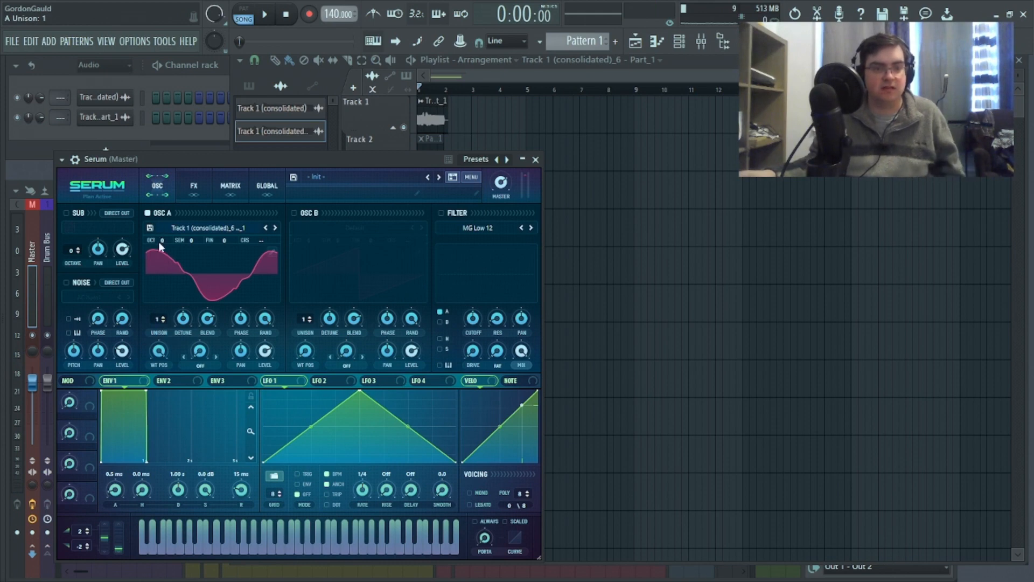
{"action": "left_click_drag", "start_coordinate": [168, 276], "coordinate": [169, 281]}
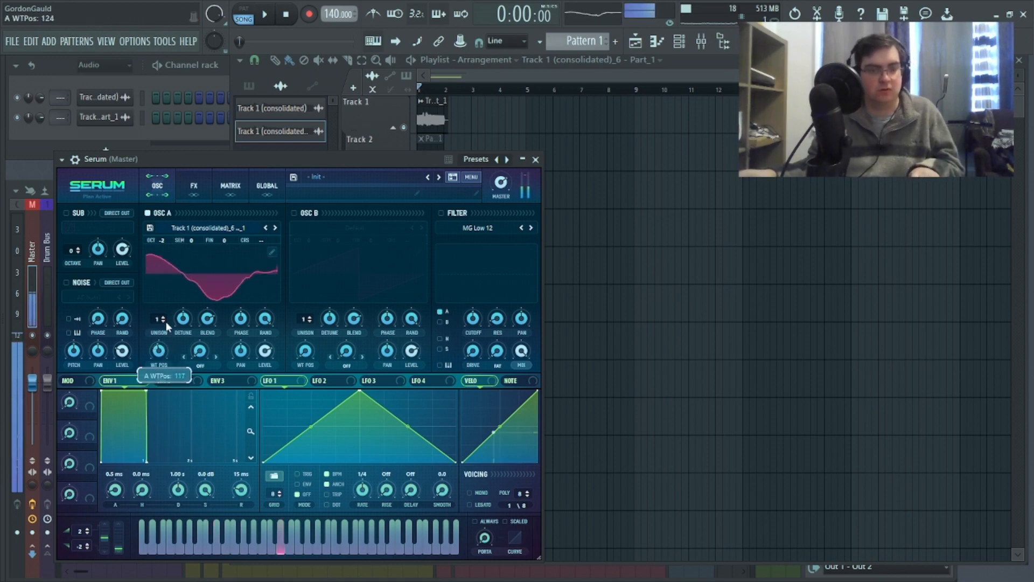
Remove all wavetable frames from frame 101 to the end and audition the result by sweeping oscillator A's wavetable position.
{"action": "left_click", "coordinate": [271, 253]}
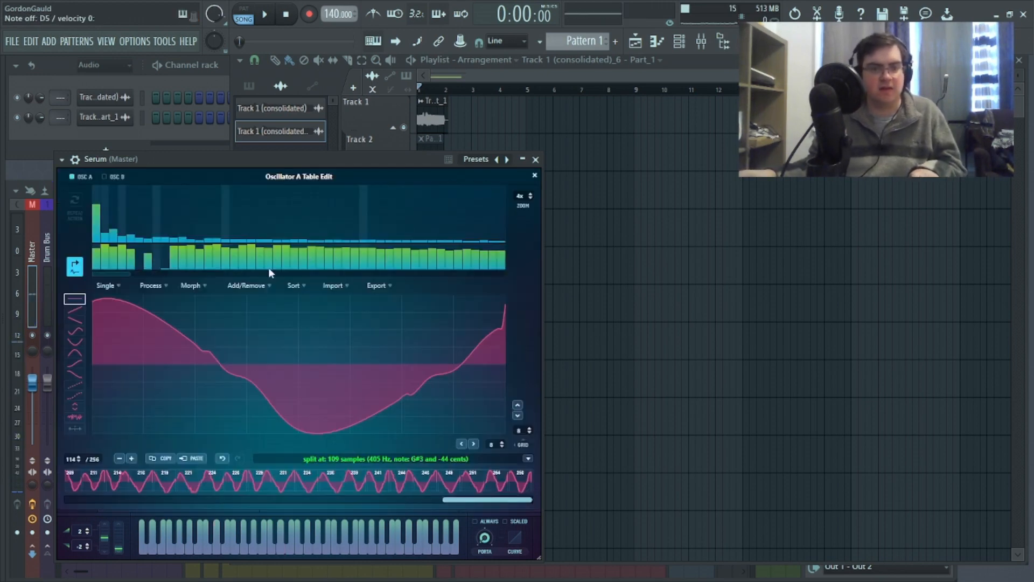
{"action": "left_click_drag", "start_coordinate": [460, 503], "coordinate": [225, 500]}
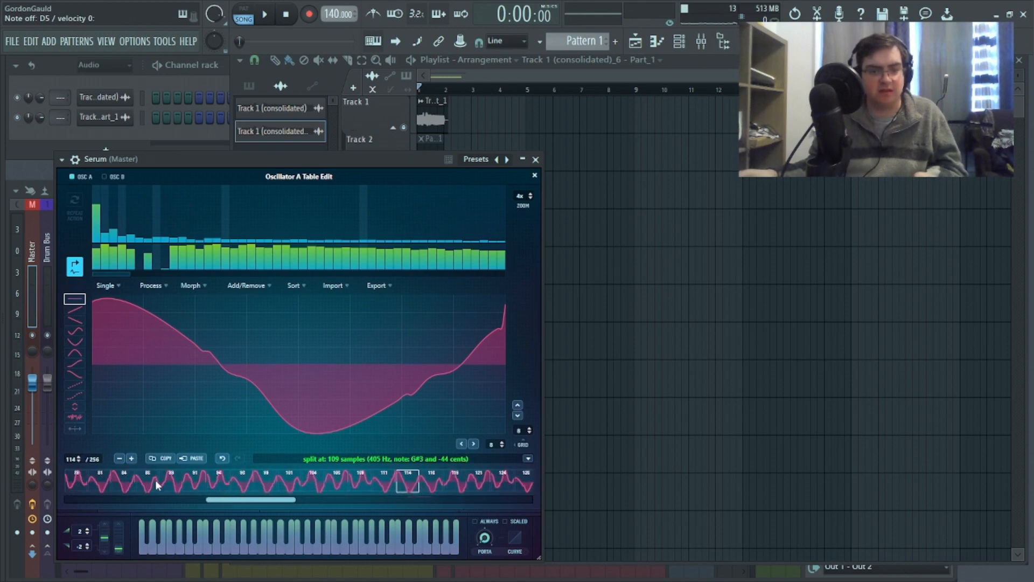
{"action": "left_click", "coordinate": [280, 482]}
{"action": "left_click", "coordinate": [246, 285]}
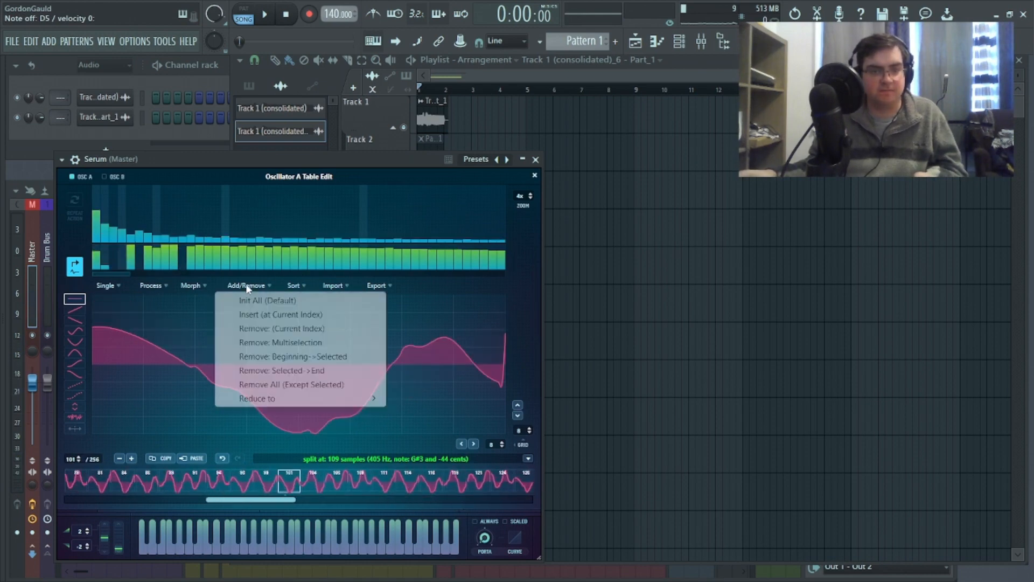
{"action": "left_click", "coordinate": [297, 372]}
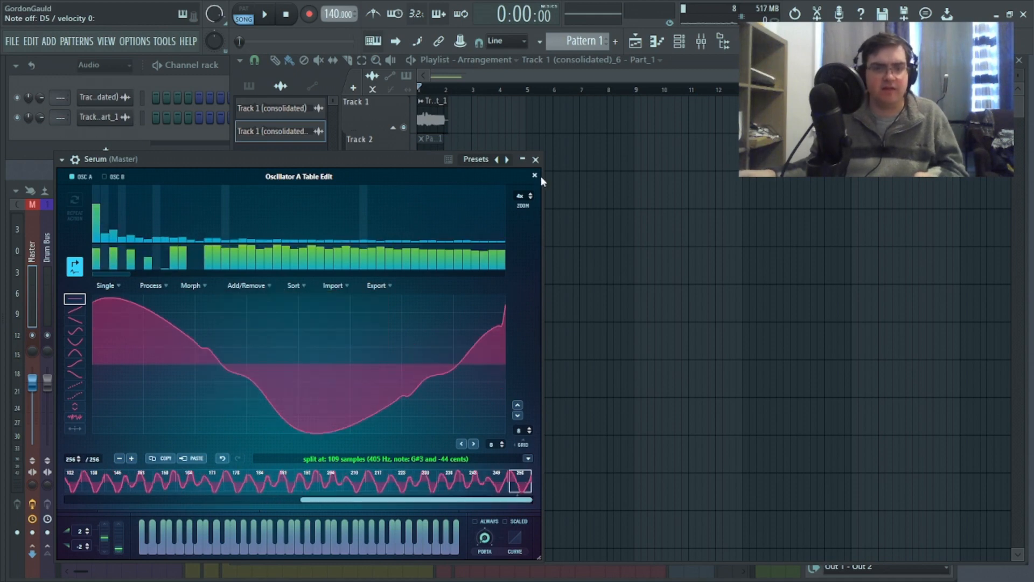
{"action": "left_click", "coordinate": [534, 175]}
{"action": "left_click_drag", "start_coordinate": [159, 351], "coordinate": [158, 401]}
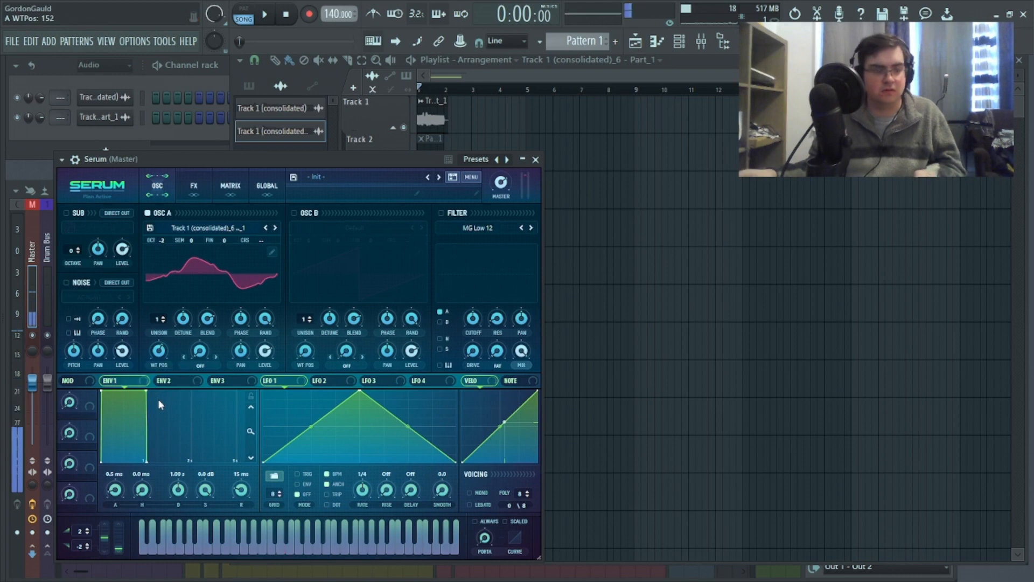
Remove all frames from the beginning to frame 178 of oscillator A's wavetable, and audition the result by sweeping the wavetable position.
{"action": "left_click_drag", "start_coordinate": [157, 346], "coordinate": [154, 365]}
{"action": "left_click", "coordinate": [272, 252]}
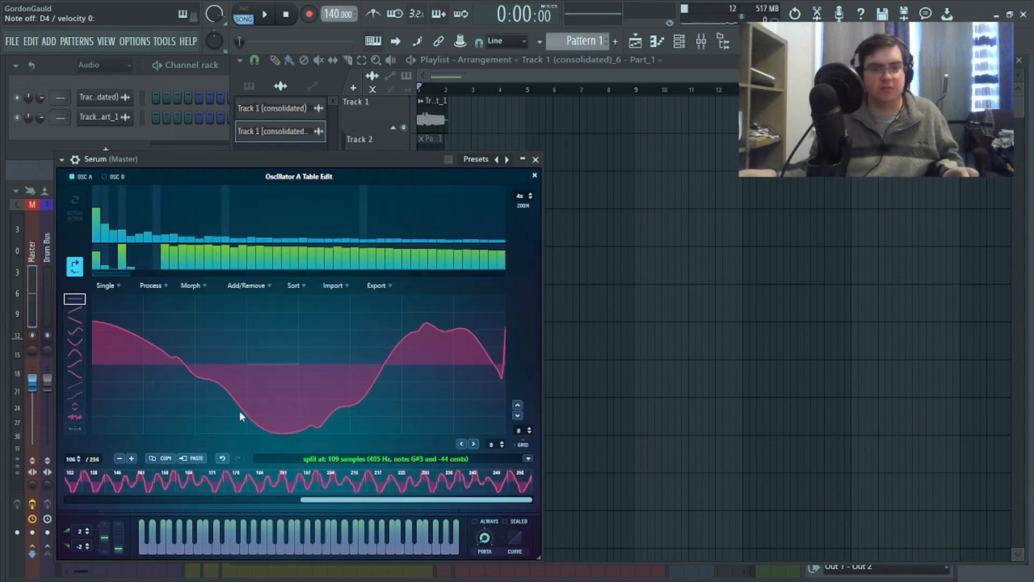
{"action": "left_click", "coordinate": [233, 482]}
{"action": "left_click", "coordinate": [239, 286]}
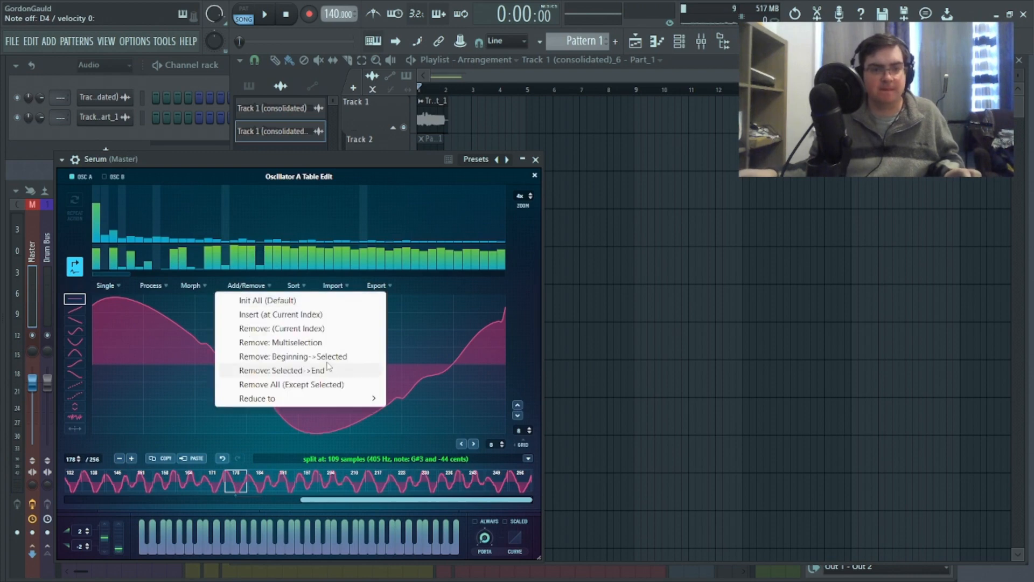
{"action": "left_click", "coordinate": [278, 355]}
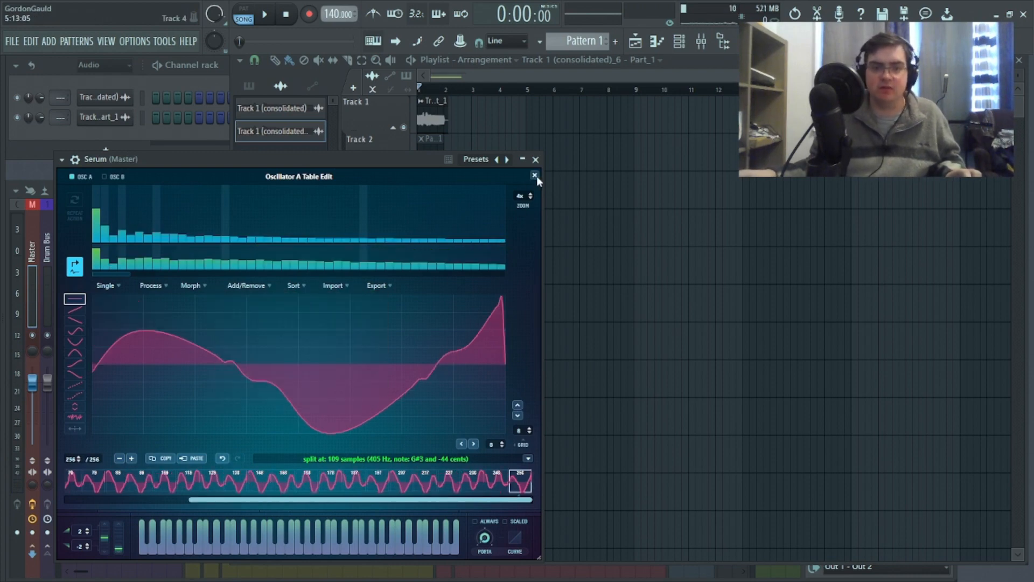
{"action": "left_click", "coordinate": [535, 176]}
{"action": "left_click_drag", "start_coordinate": [162, 359], "coordinate": [165, 400]}
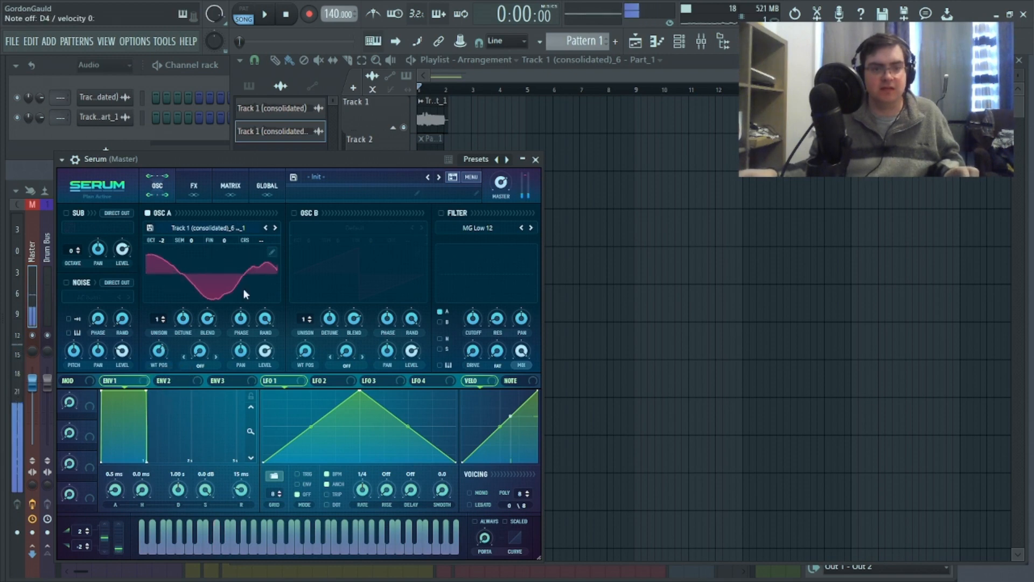
Remove all frames from frame 60 to the end of oscillator A's wavetable, and audition it across the wavetable position range.
{"action": "left_click", "coordinate": [271, 251]}
{"action": "left_click", "coordinate": [218, 480]}
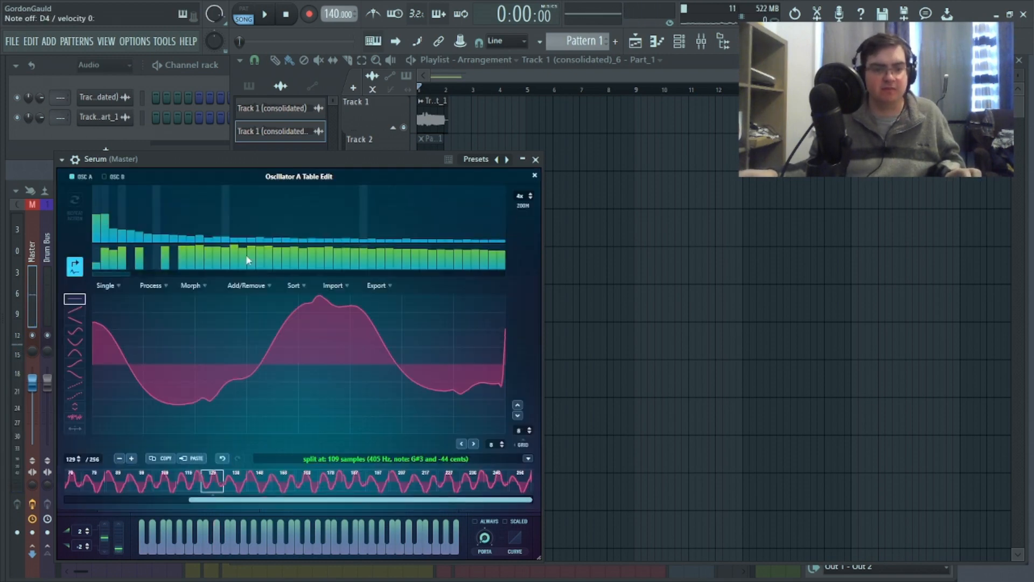
{"action": "left_click_drag", "start_coordinate": [243, 501], "coordinate": [96, 503]}
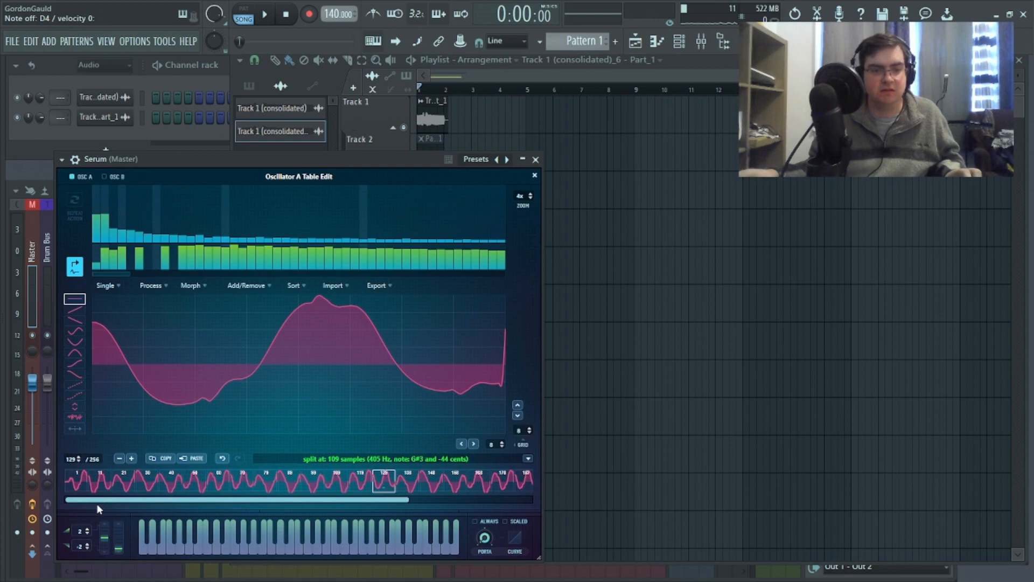
{"action": "left_click", "coordinate": [221, 481]}
{"action": "left_click", "coordinate": [252, 284]}
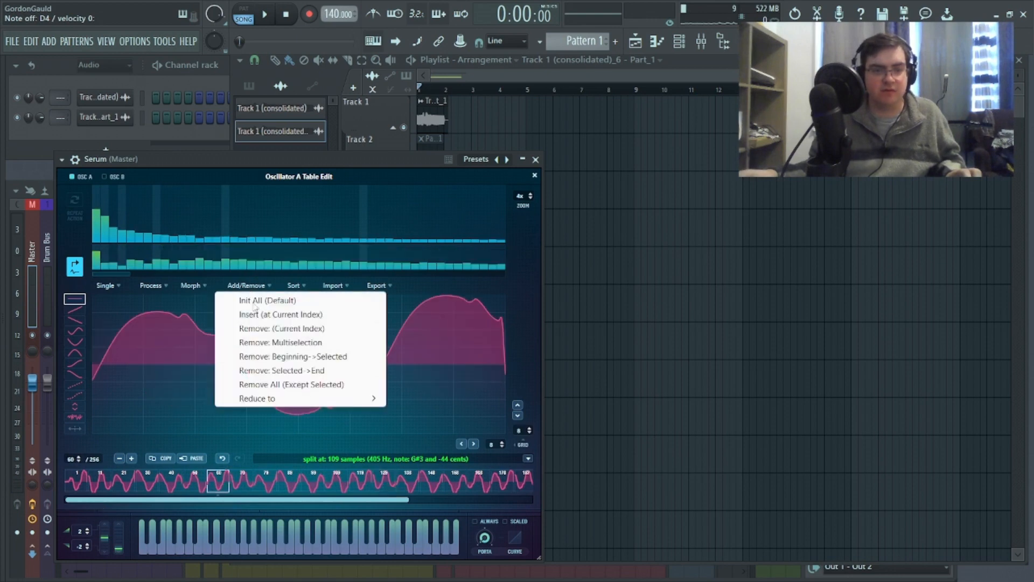
{"action": "left_click", "coordinate": [296, 371]}
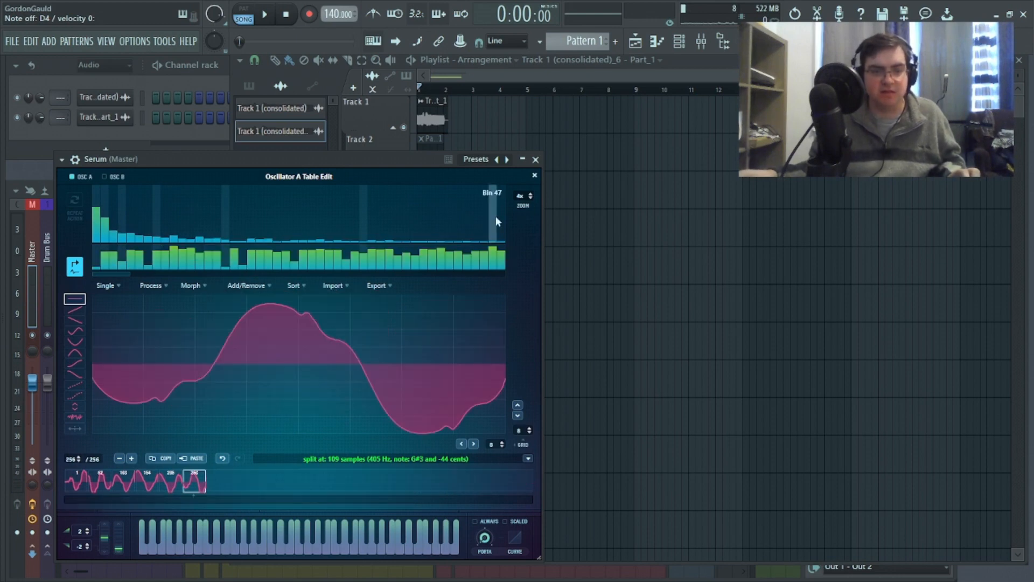
{"action": "left_click", "coordinate": [534, 176]}
{"action": "left_click_drag", "start_coordinate": [158, 352], "coordinate": [161, 538]}
{"action": "left_click", "coordinate": [191, 364]}
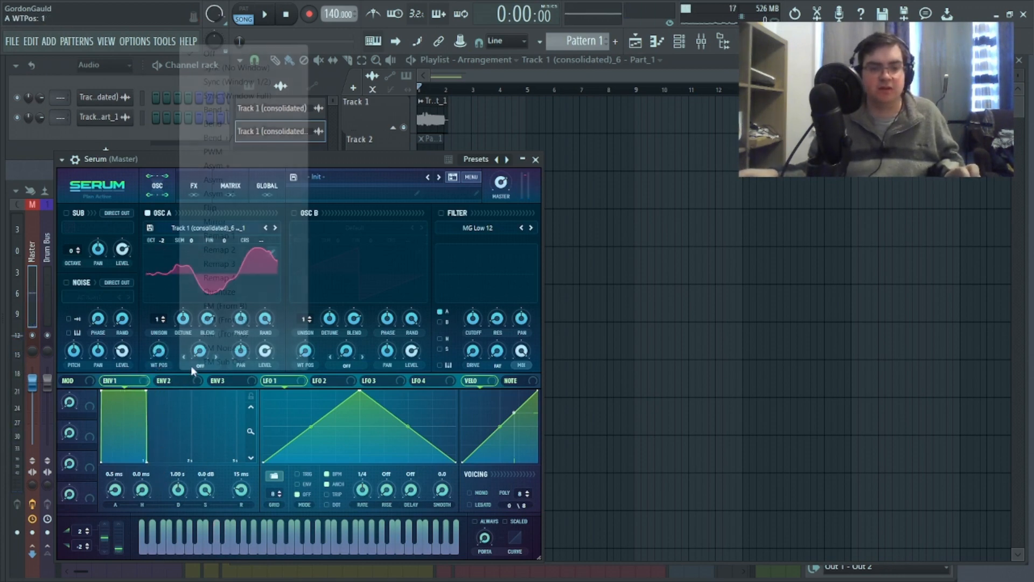
{"action": "left_click", "coordinate": [162, 338]}
{"action": "left_click_drag", "start_coordinate": [162, 338], "coordinate": [159, 232]}
Close Serum, show all channels in the channel rack, and reopen the Sytrus channel.
{"action": "left_click", "coordinate": [536, 160]}
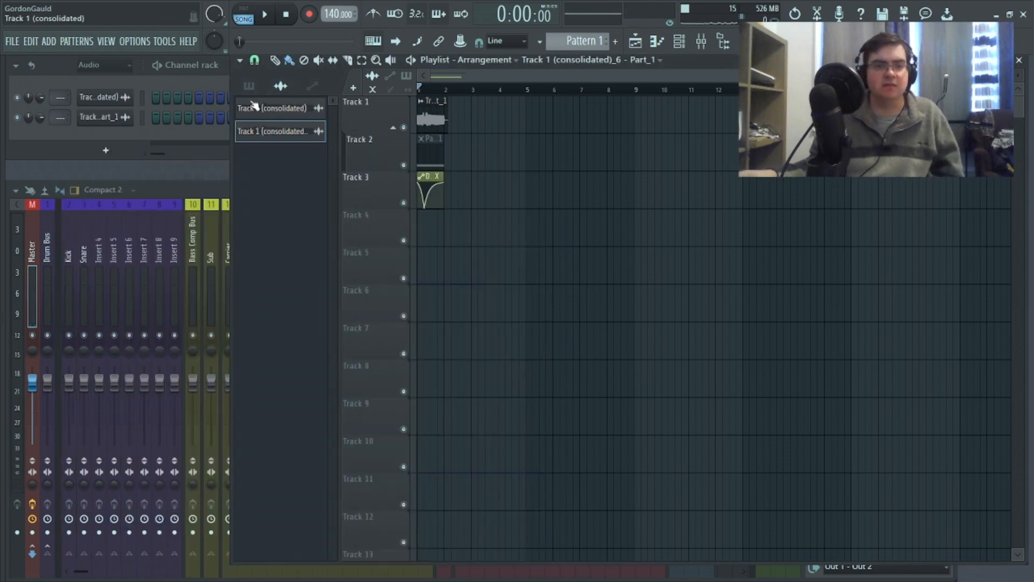
{"action": "left_click", "coordinate": [97, 117]}
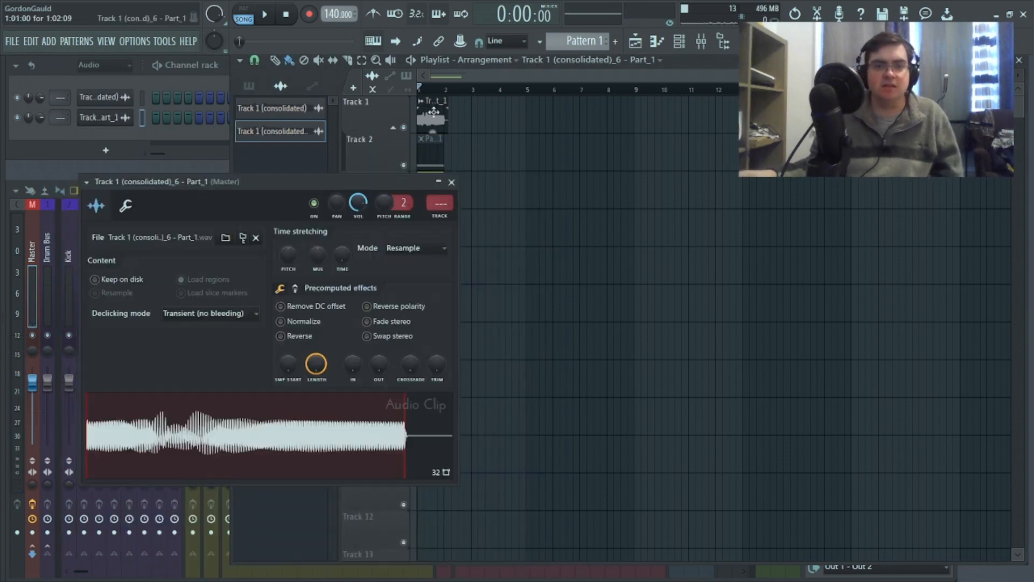
{"action": "left_click", "coordinate": [105, 64]}
{"action": "left_click", "coordinate": [96, 76]}
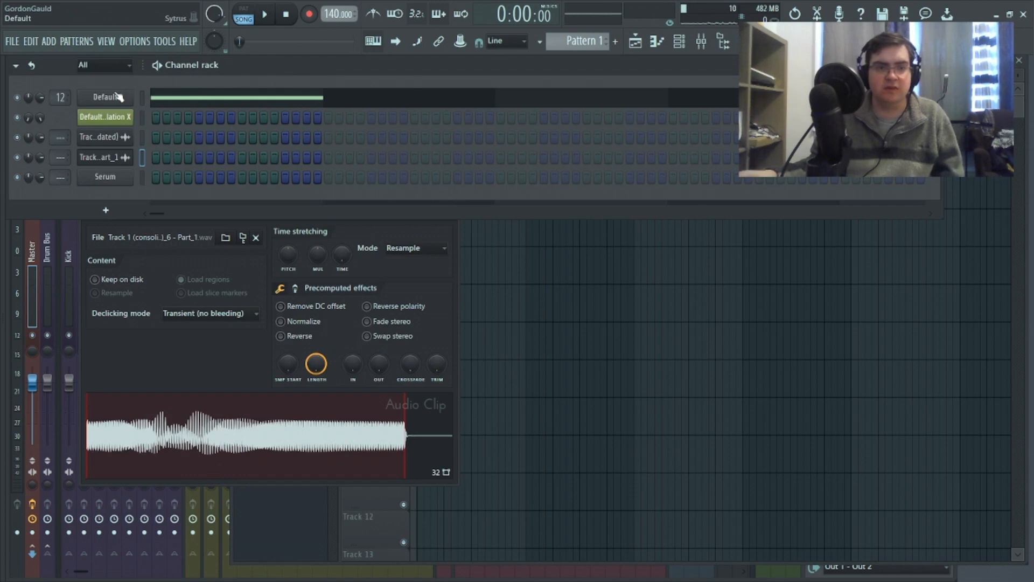
{"action": "left_click", "coordinate": [118, 97]}
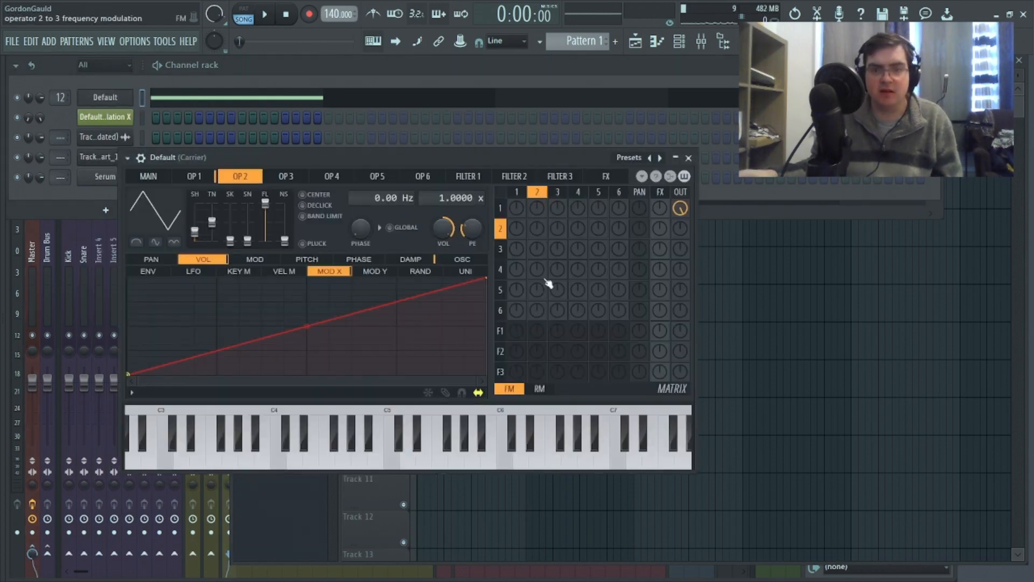
During pattern playback, switch the Sytrus matrix to RM and audition ring modulation from operator 2 to operator 1 with operator 2's ratio at 2.0000.
{"action": "left_click", "coordinate": [243, 14]}
{"action": "key", "text": "space"}
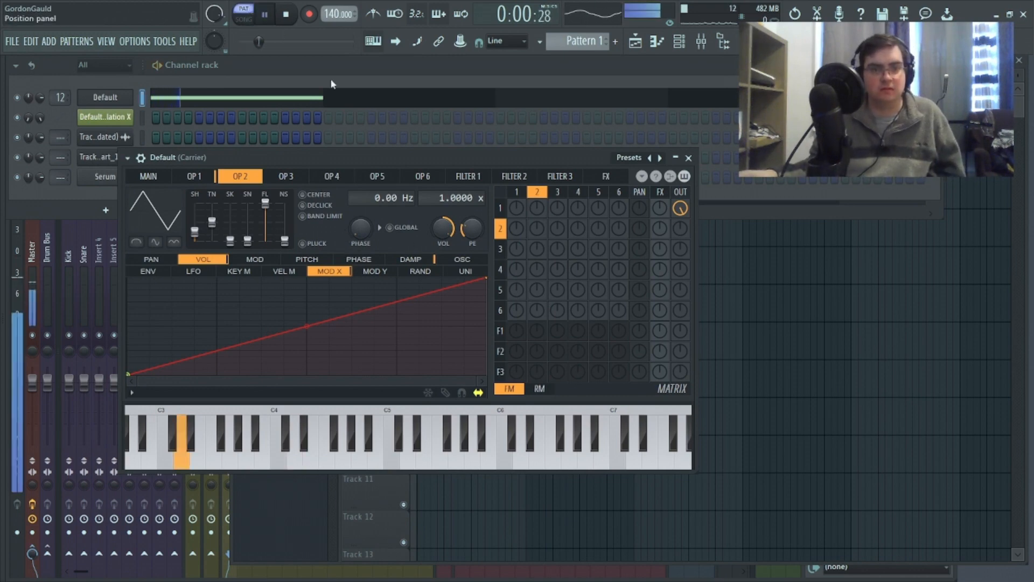
{"action": "left_click", "coordinate": [542, 389]}
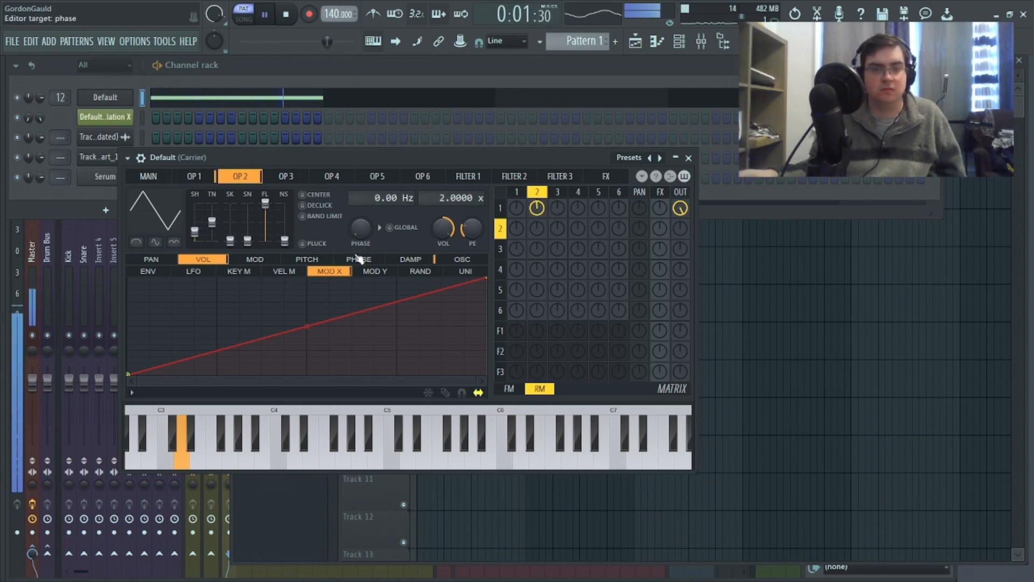
{"action": "left_click", "coordinate": [149, 178]}
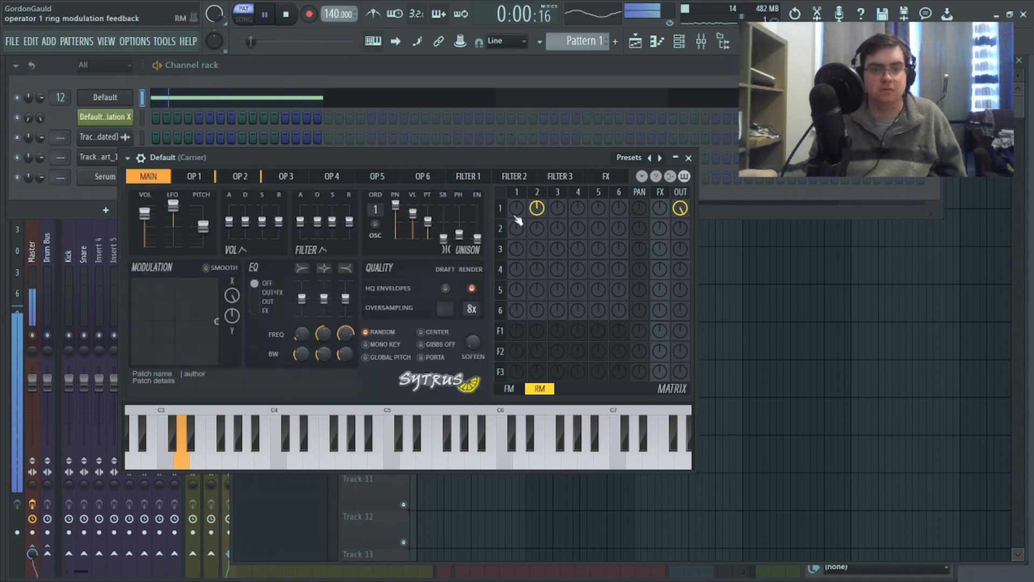
{"action": "left_click_drag", "start_coordinate": [537, 208], "coordinate": [537, 248]}
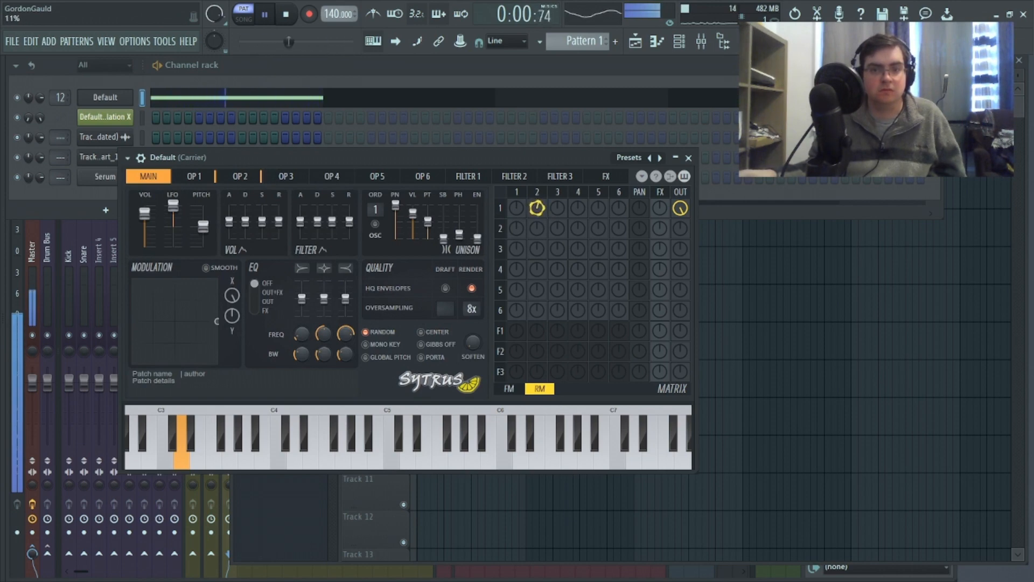
{"action": "left_click", "coordinate": [287, 14]}
Play the song with the mixer open to examine the Carrier track's signal beside the empty Insert 13.
{"action": "left_click", "coordinate": [961, 129]}
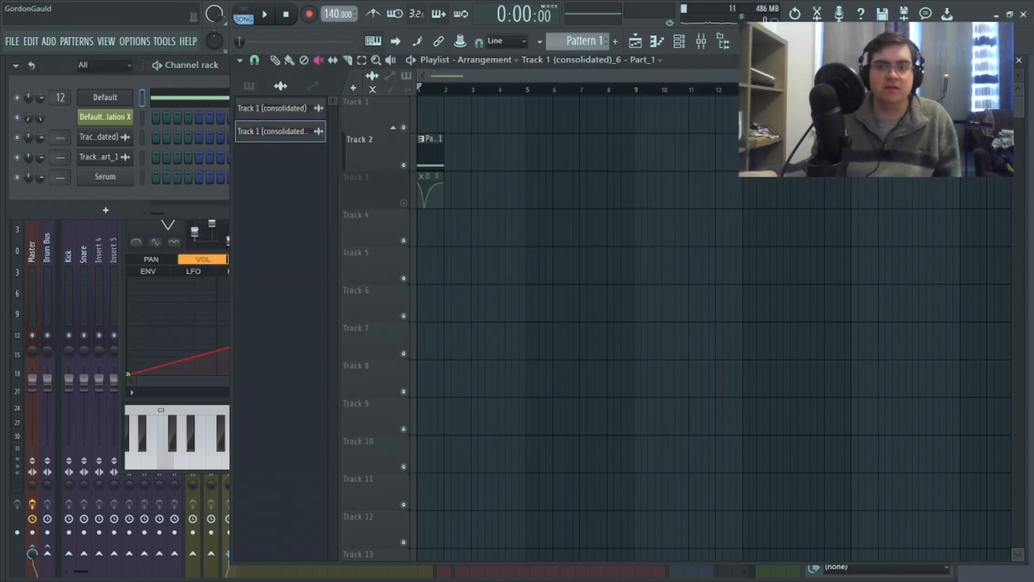
{"action": "key", "text": "F9"}
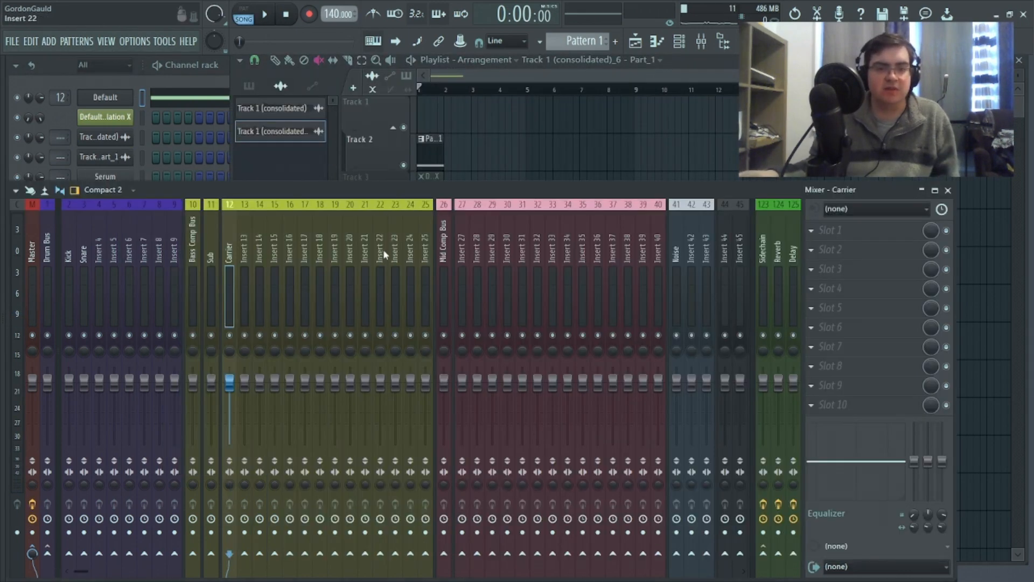
{"action": "left_click", "coordinate": [277, 16]}
{"action": "left_click", "coordinate": [244, 296]}
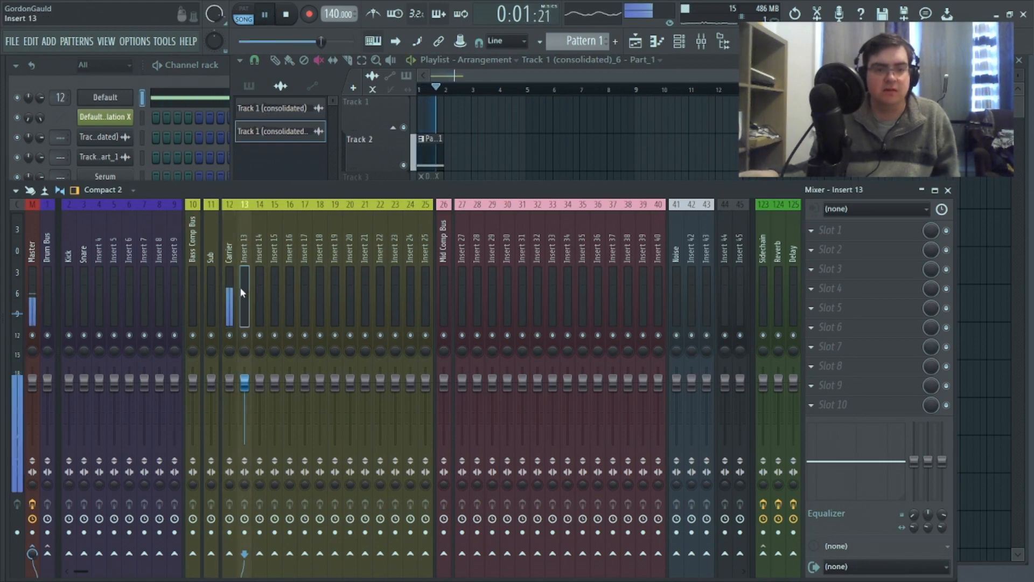
{"action": "left_click", "coordinate": [159, 82]}
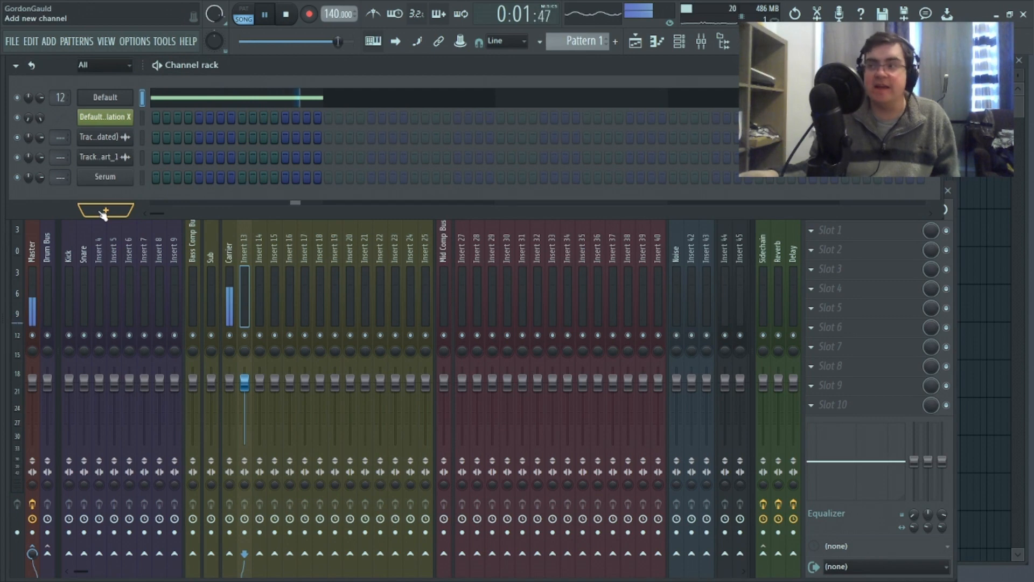
{"action": "key", "text": "space"}
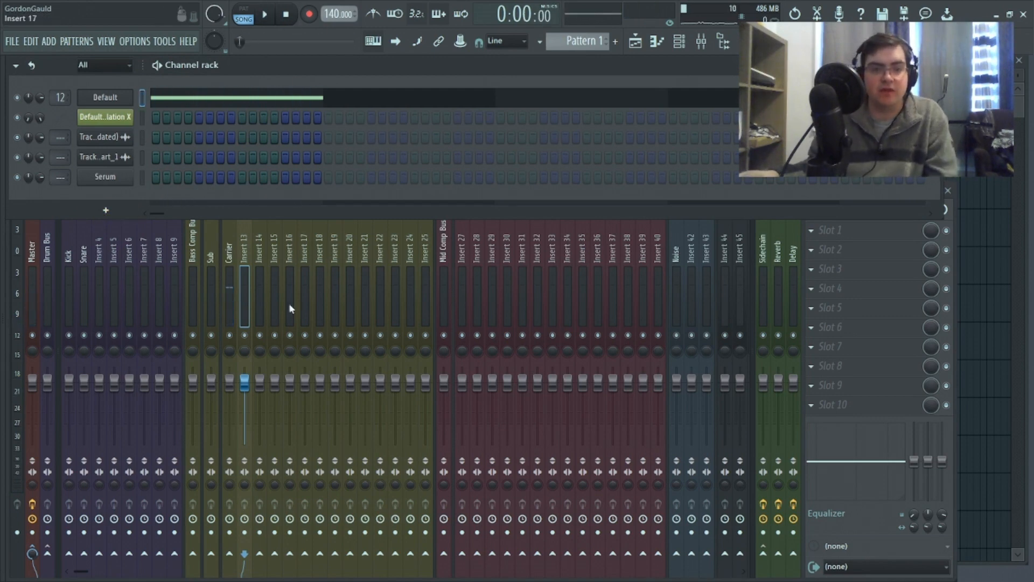
Play the pattern and audition different amounts of ring modulation from operator 2 to operator 1 in Sytrus.
{"action": "left_click", "coordinate": [243, 8]}
{"action": "key", "text": "space"}
{"action": "left_click", "coordinate": [133, 99]}
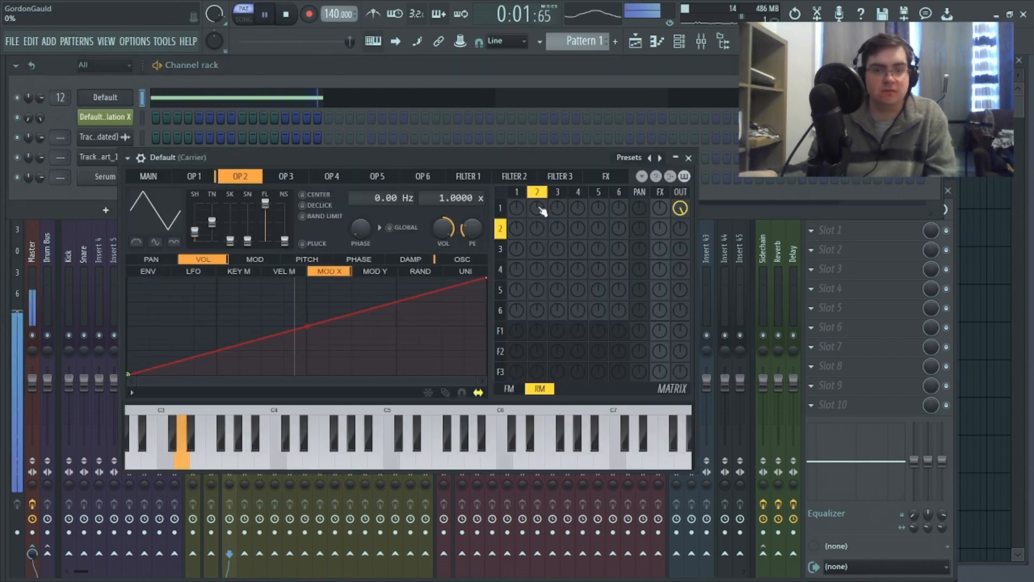
{"action": "left_click_drag", "start_coordinate": [536, 208], "coordinate": [537, 215]}
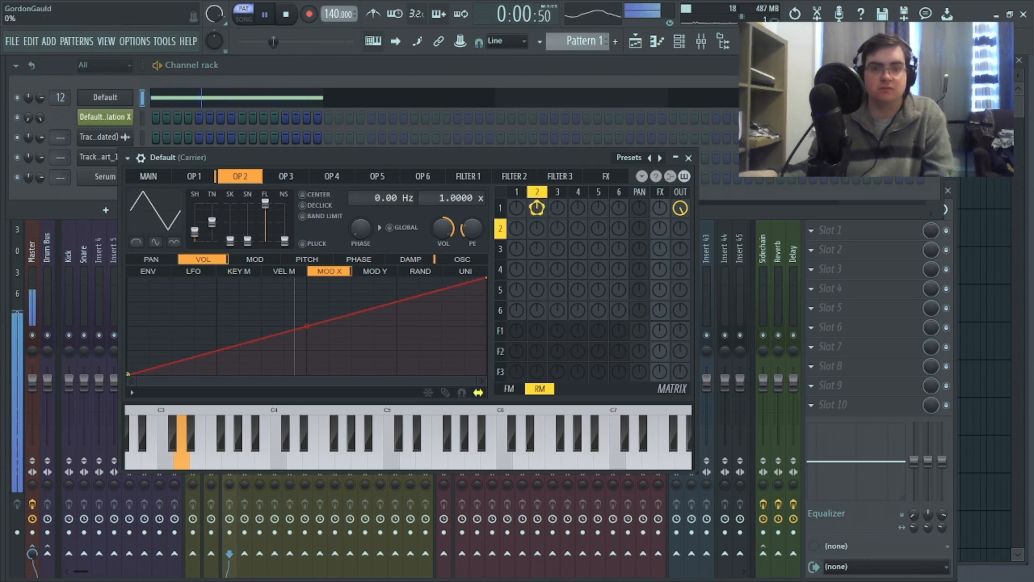
{"action": "key", "text": "space"}
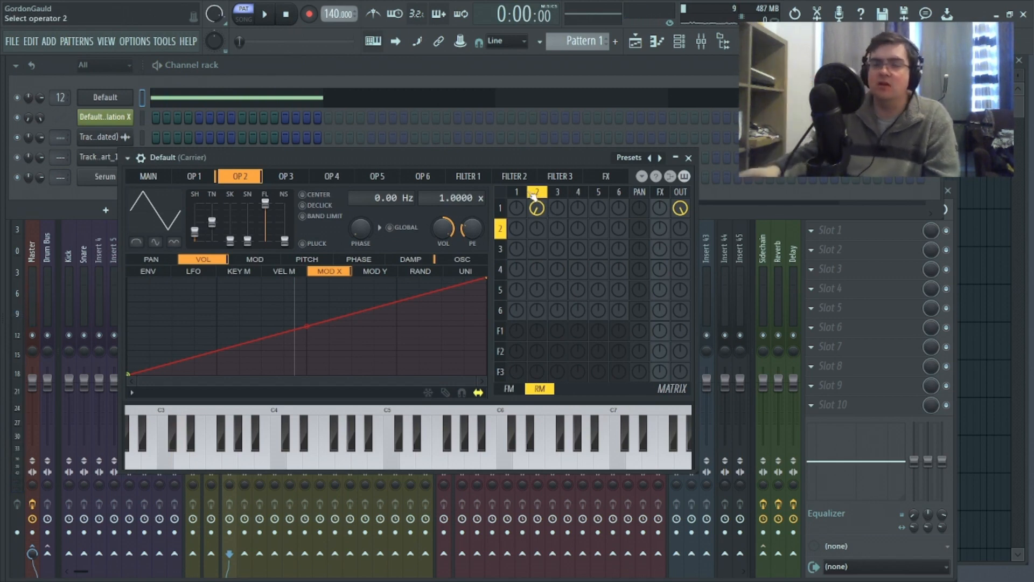
{"action": "left_click_drag", "start_coordinate": [539, 210], "coordinate": [539, 186]}
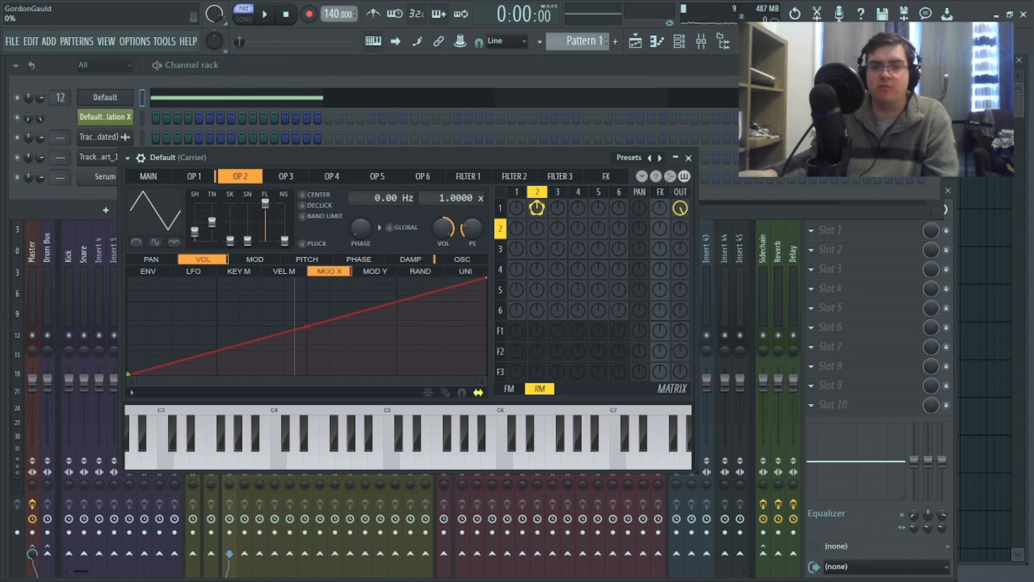
Set operator 2's frequency ratio to 4.0000 and audition its ring modulation of operator 1 during pattern playback.
{"action": "left_click", "coordinate": [269, 14]}
{"action": "left_click_drag", "start_coordinate": [537, 210], "coordinate": [538, 232]}
{"action": "left_click_drag", "start_coordinate": [444, 199], "coordinate": [444, 186]}
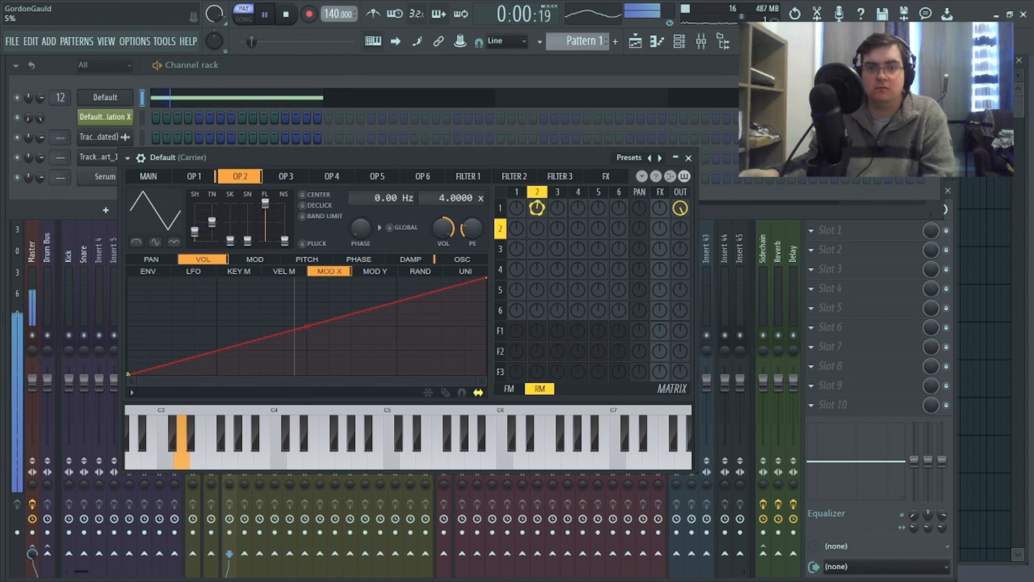
{"action": "left_click", "coordinate": [286, 15]}
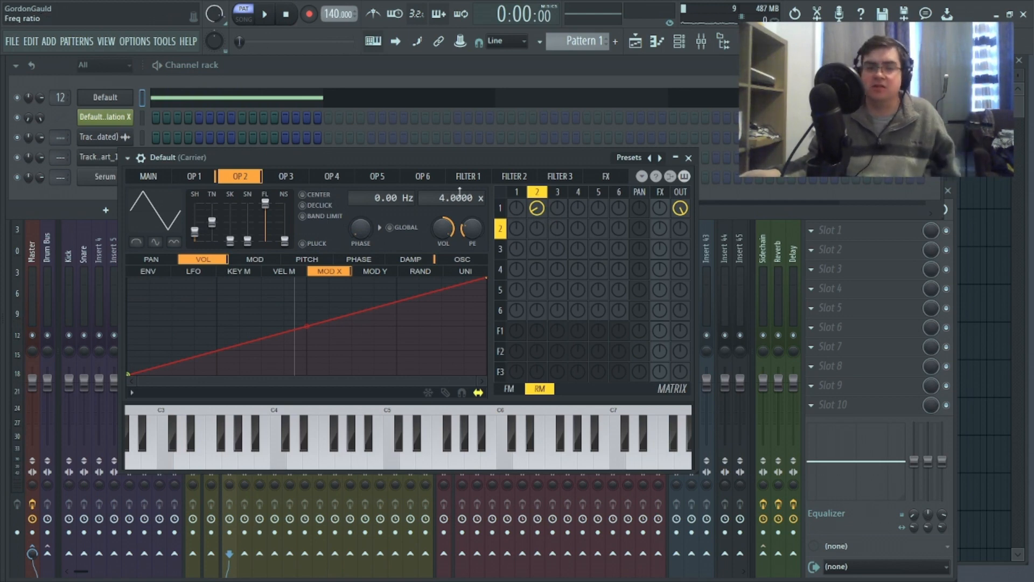
Return the ring modulation from operator 2 to operator 1 to 0% and play operator 1 unmodulated.
{"action": "left_click_drag", "start_coordinate": [539, 214], "coordinate": [539, 231]}
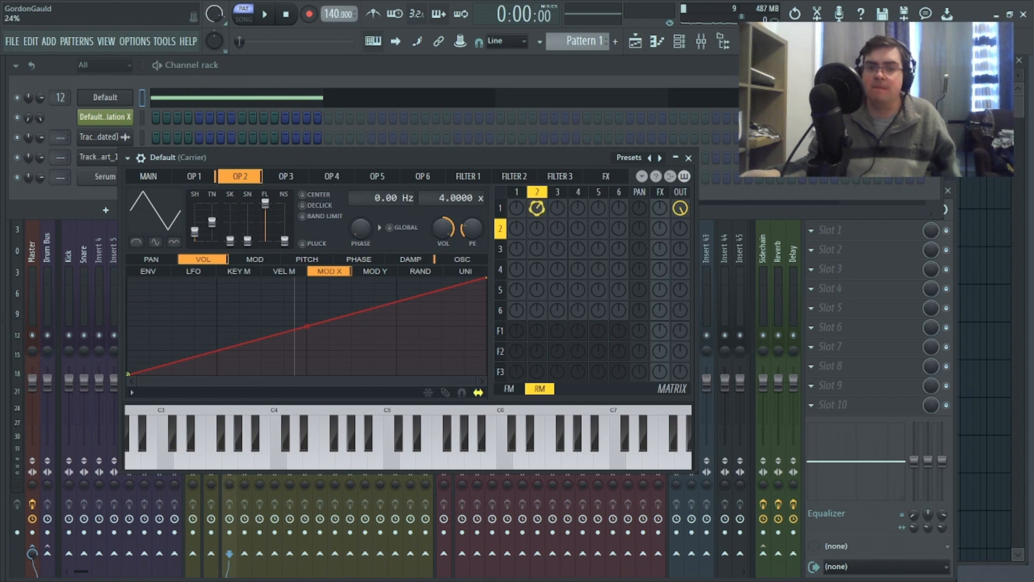
{"action": "left_click_drag", "start_coordinate": [536, 242], "coordinate": [537, 236]}
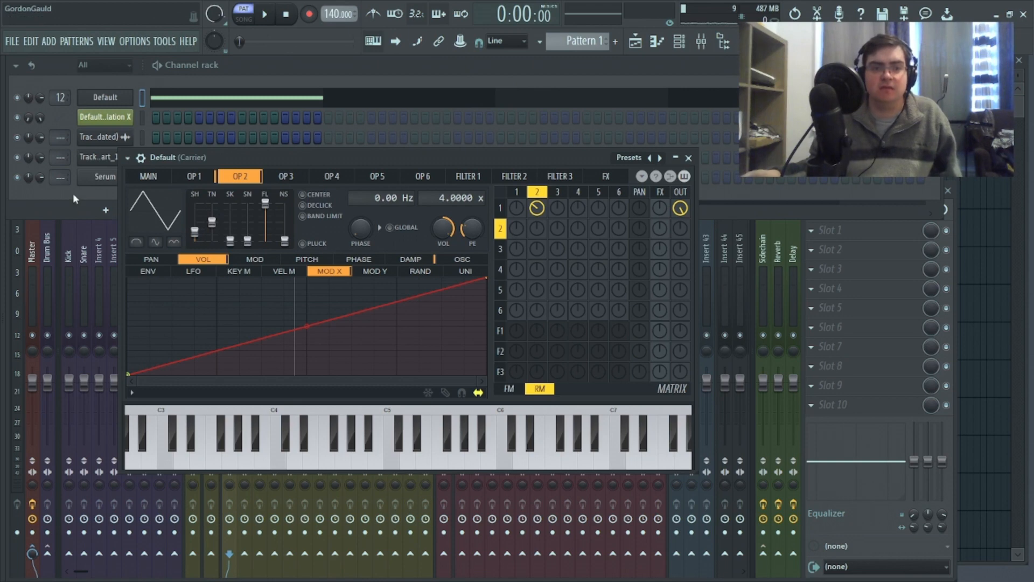
{"action": "left_click_drag", "start_coordinate": [536, 208], "coordinate": [536, 203]}
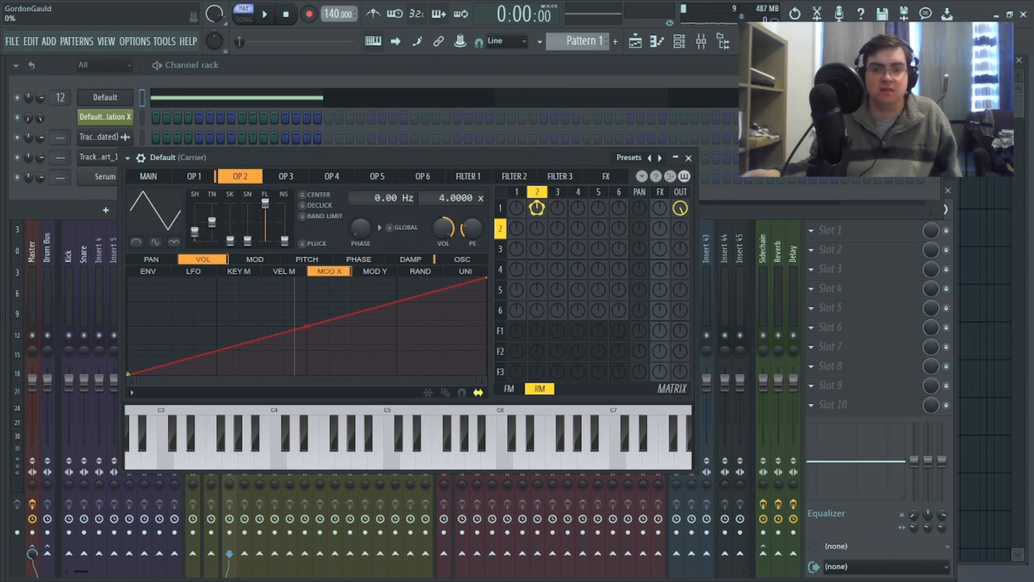
{"action": "left_click", "coordinate": [201, 177]}
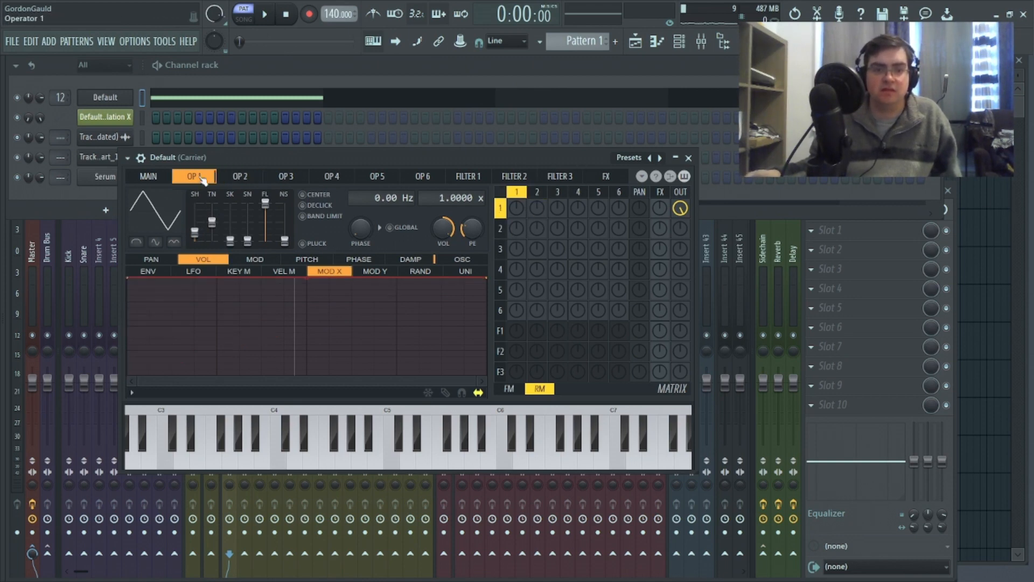
{"action": "left_click", "coordinate": [264, 21]}
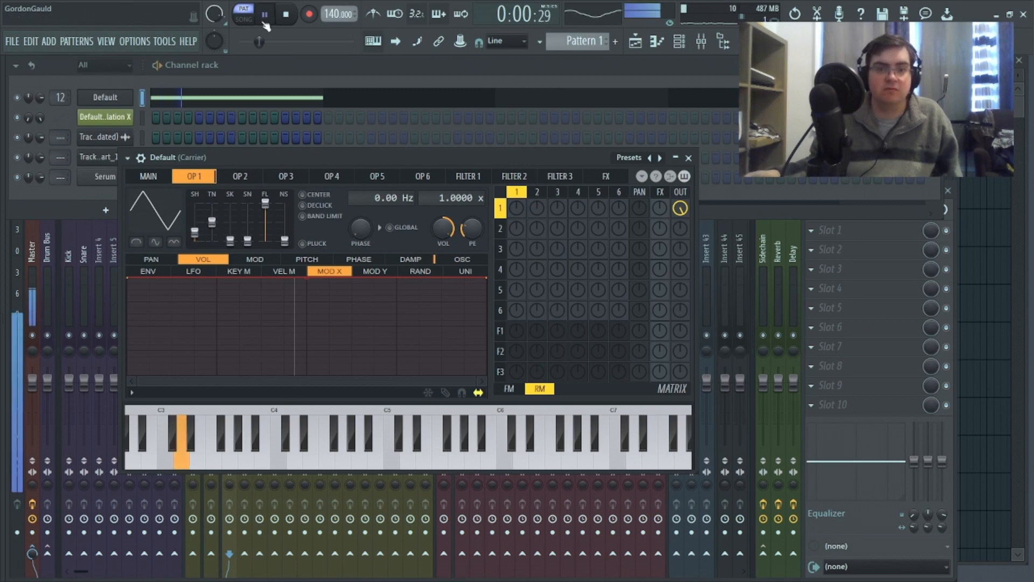
Stop playback and add a 3x Osc instrument to the channel rack.
{"action": "left_click", "coordinate": [328, 73]}
{"action": "key", "text": "space"}
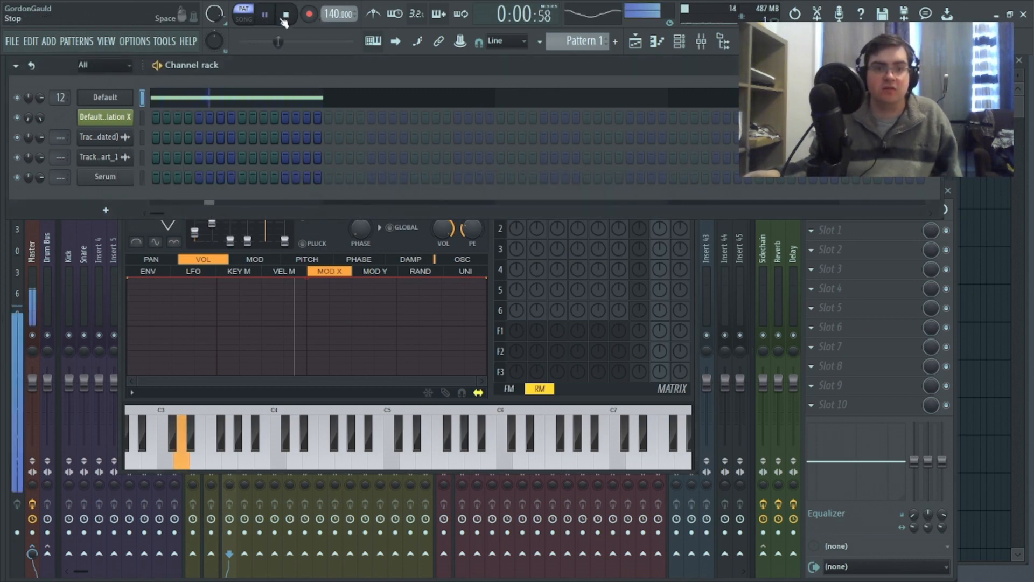
{"action": "left_click", "coordinate": [106, 210]}
{"action": "left_click", "coordinate": [233, 39]}
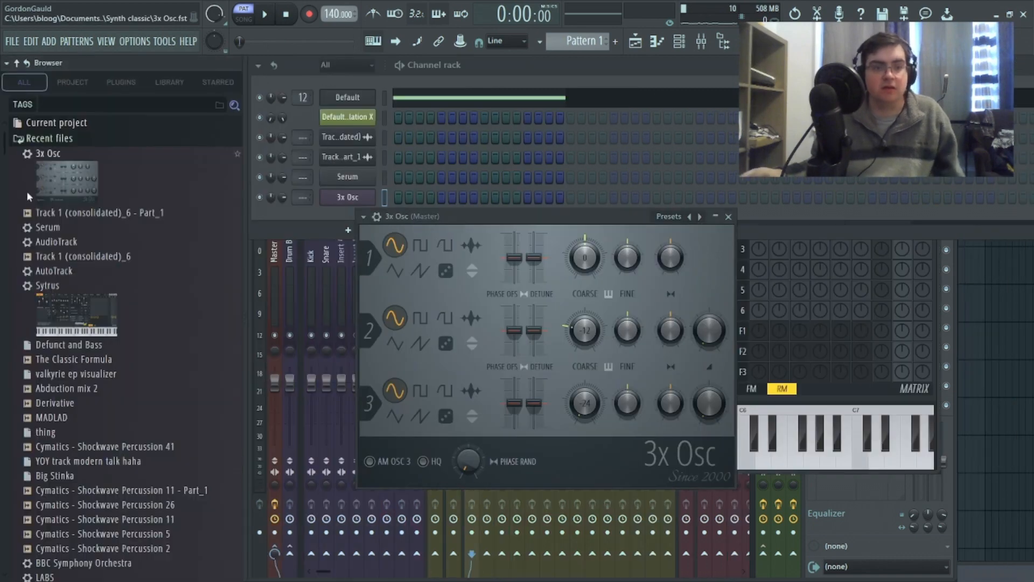
Route the 3x Osc channel to mixer track 13 and bring up the mixer.
{"action": "left_click", "coordinate": [356, 199]}
{"action": "left_click_drag", "start_coordinate": [60, 198], "coordinate": [60, 167]}
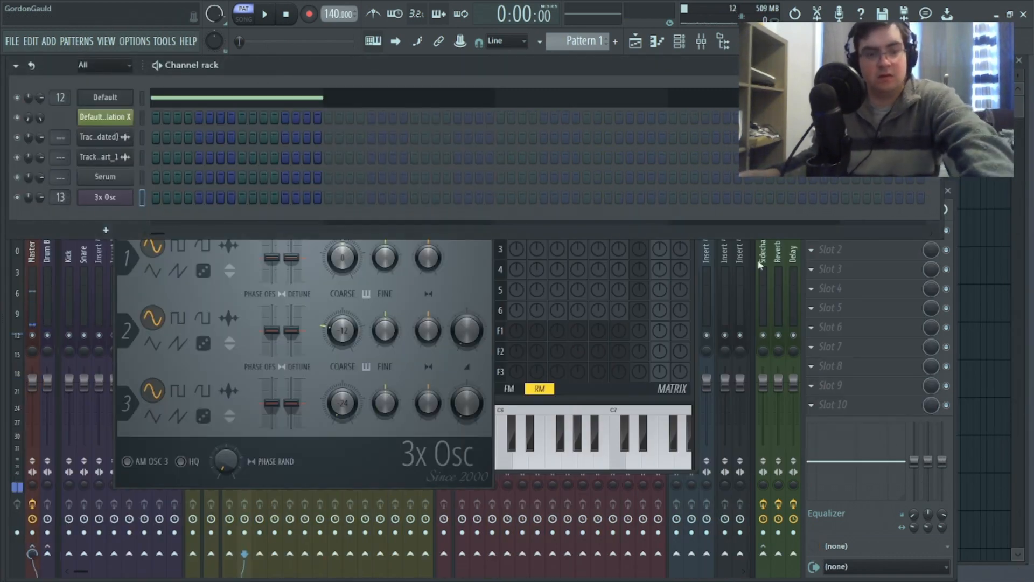
{"action": "left_click", "coordinate": [952, 305]}
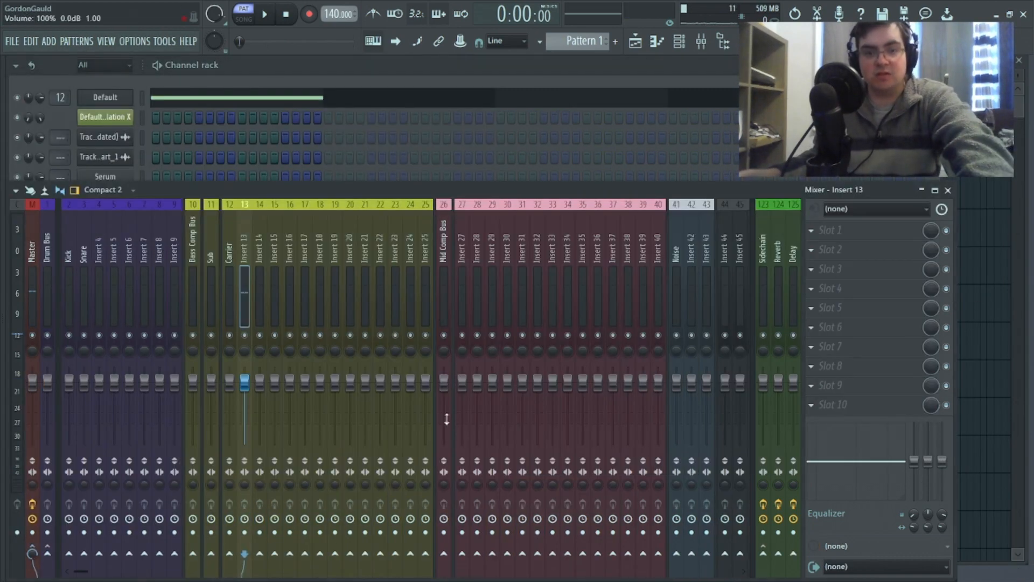
Sidechain mixer Insert 13 into the Carrier track at a 0% send level and remove its routing to the master.
{"action": "left_click", "coordinate": [229, 553]}
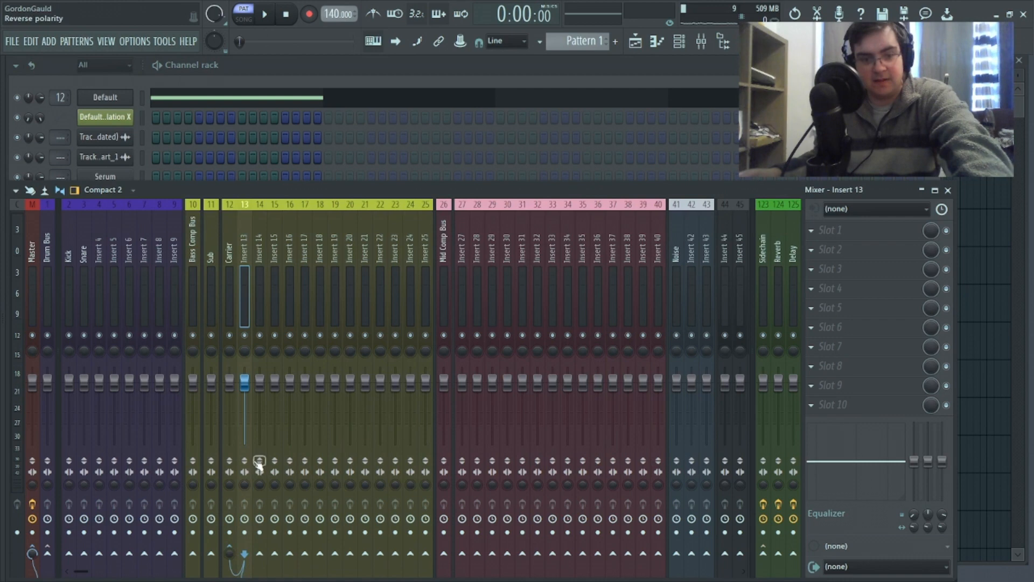
{"action": "left_click", "coordinate": [36, 545]}
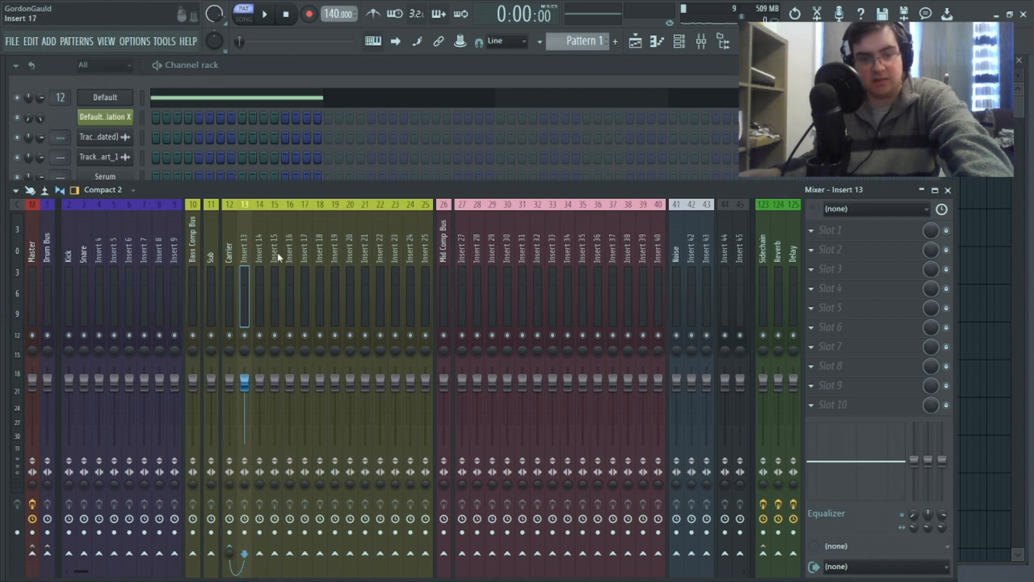
{"action": "left_click", "coordinate": [231, 283]}
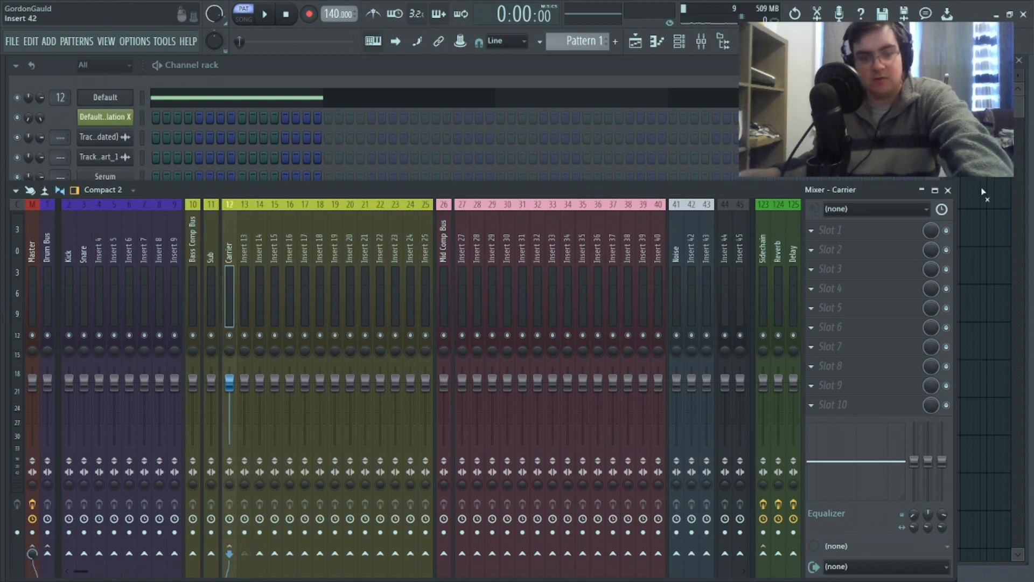
{"action": "left_click", "coordinate": [243, 252]}
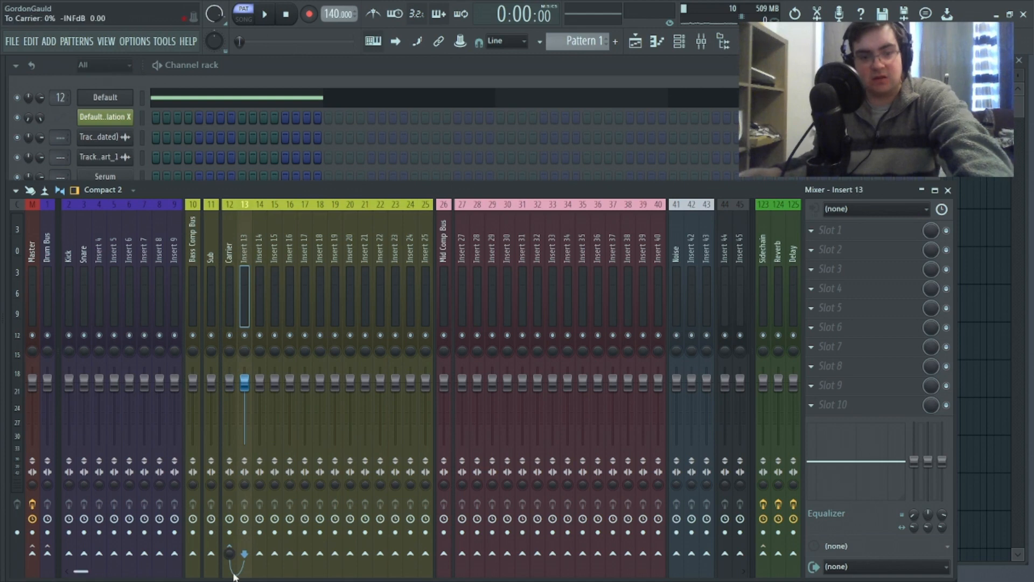
{"action": "right_click", "coordinate": [232, 255]}
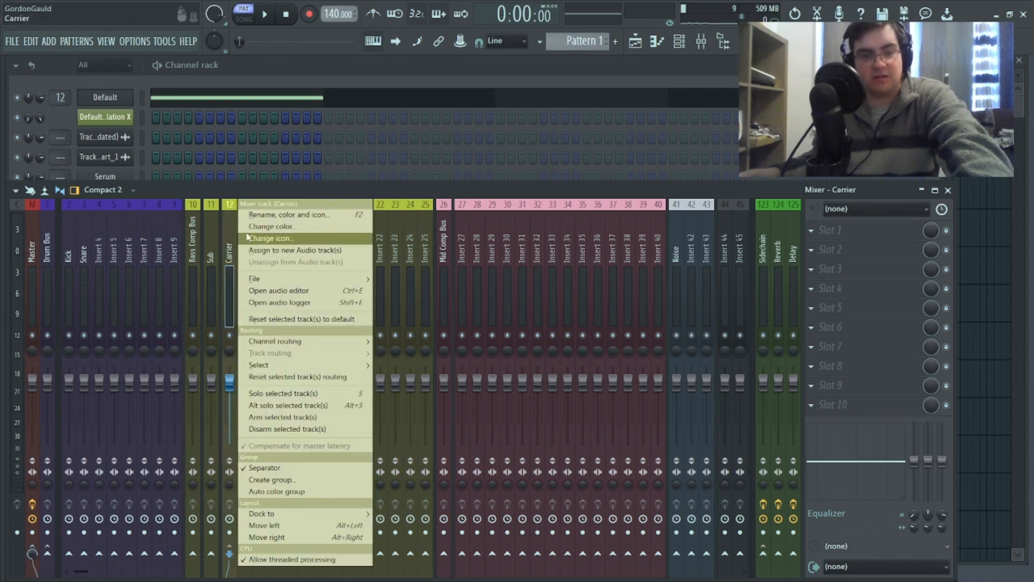
{"action": "left_click", "coordinate": [268, 191]}
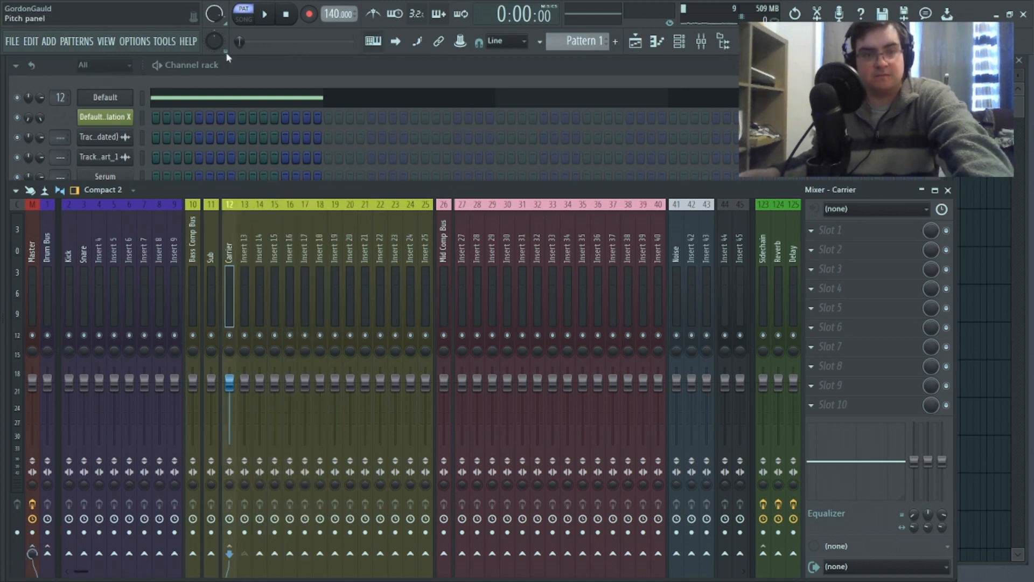
Draw a one-bar A#3 note for 3x Osc in its piano roll and return to the channel rack.
{"action": "left_click", "coordinate": [218, 102]}
{"action": "right_click", "coordinate": [118, 203]}
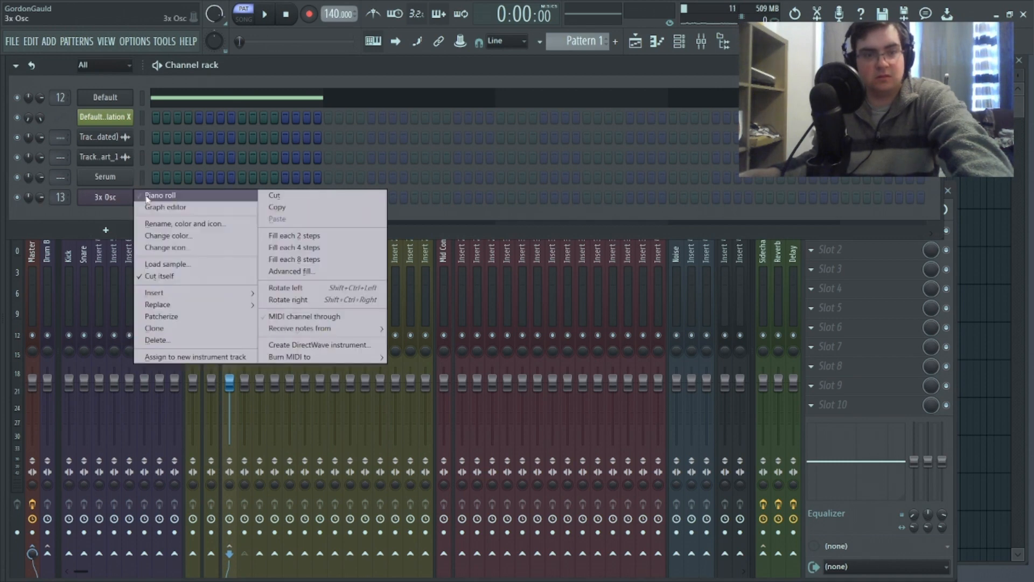
{"action": "left_click", "coordinate": [149, 195]}
{"action": "left_click", "coordinate": [60, 214]}
{"action": "mouse_move", "coordinate": [116, 212]}
{"action": "left_mouse_down"}
{"action": "mouse_move", "coordinate": [83, 258]}
{"action": "mouse_move", "coordinate": [75, 360]}
{"action": "mouse_move", "coordinate": [74, 340]}
{"action": "mouse_move", "coordinate": [87, 338]}
{"action": "mouse_move", "coordinate": [72, 247]}
{"action": "mouse_move", "coordinate": [60, 271]}
{"action": "mouse_move", "coordinate": [68, 259]}
{"action": "left_mouse_up"}
{"action": "left_click", "coordinate": [50, 350]}
{"action": "left_click", "coordinate": [53, 280]}
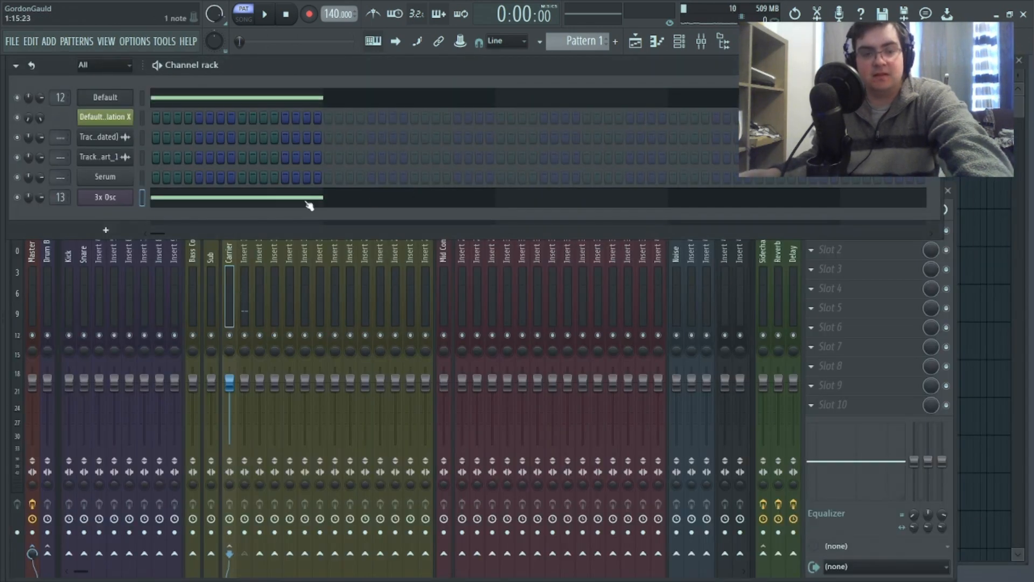
Add Frequency Shifter to the Carrier track's first effect slot and raise its frequency to 119 Hz during pattern playback.
{"action": "left_click", "coordinate": [264, 14]}
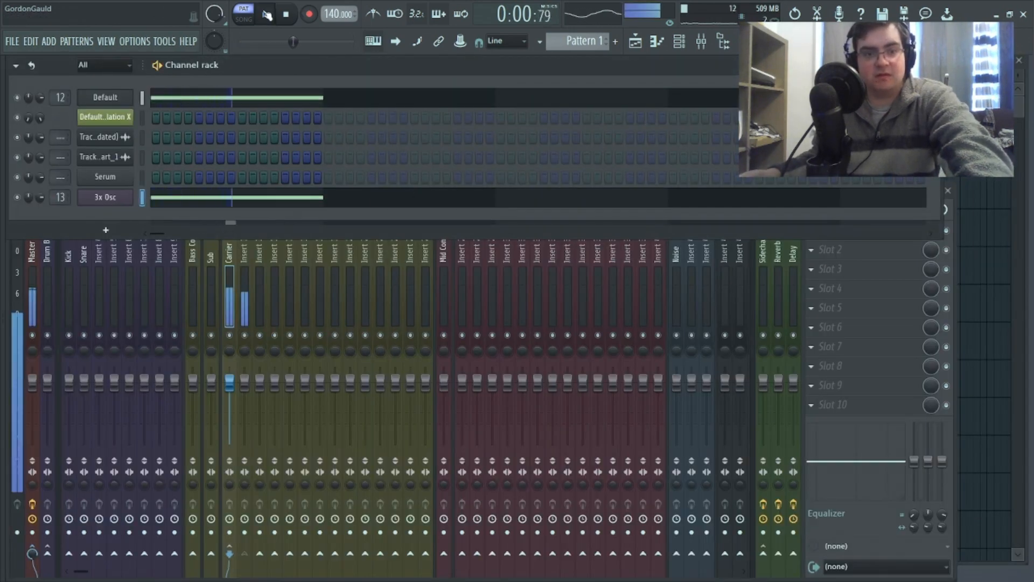
{"action": "left_click", "coordinate": [233, 291]}
{"action": "left_click", "coordinate": [809, 230]}
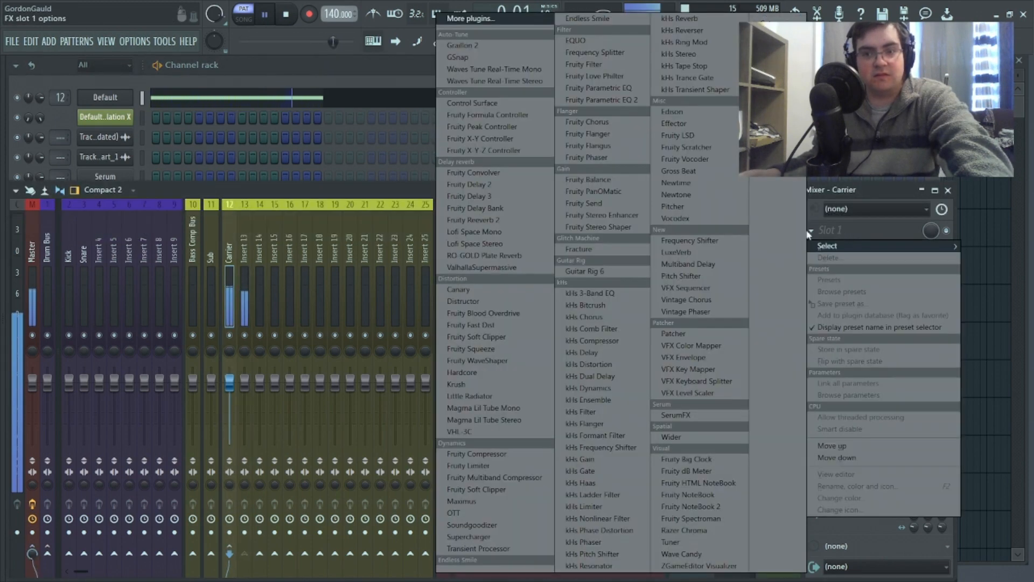
{"action": "left_click", "coordinate": [704, 238]}
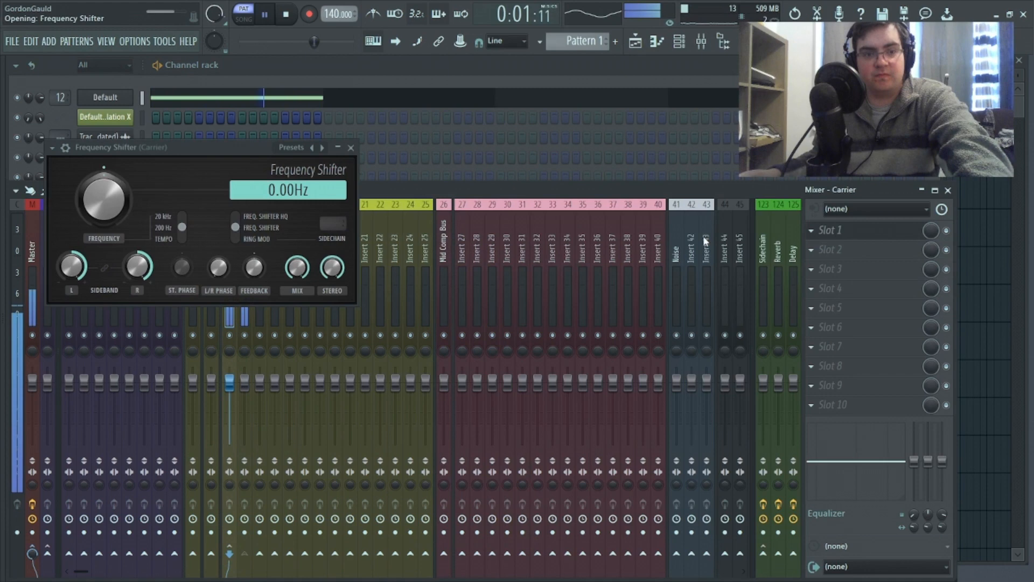
{"action": "left_click_drag", "start_coordinate": [105, 199], "coordinate": [105, 161]}
{"action": "left_click", "coordinate": [286, 15]}
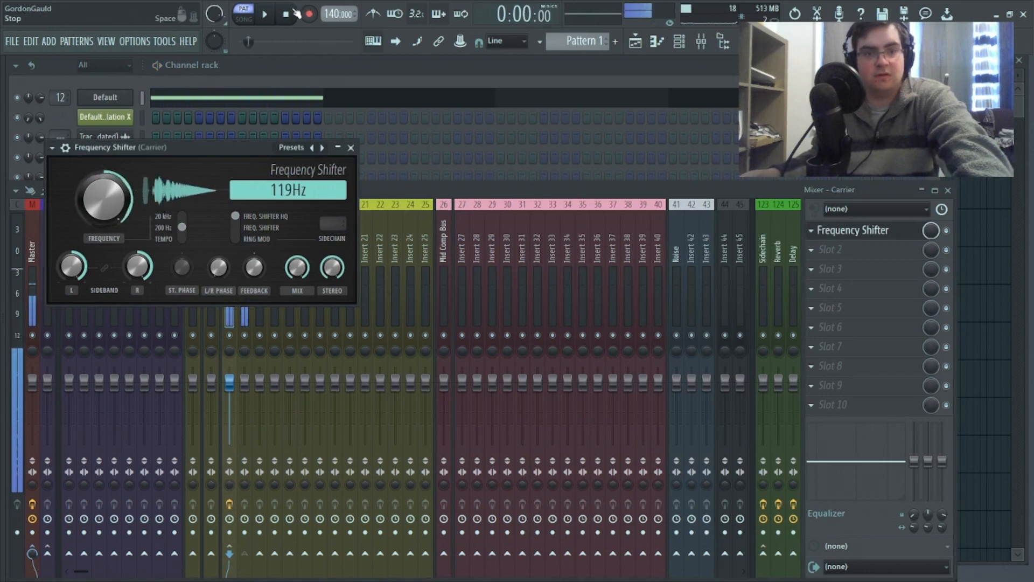
Set the Frequency Shifter's range to 20 kHz and try shift frequencies of 9.56 Hz and 124 Hz.
{"action": "left_click", "coordinate": [182, 220]}
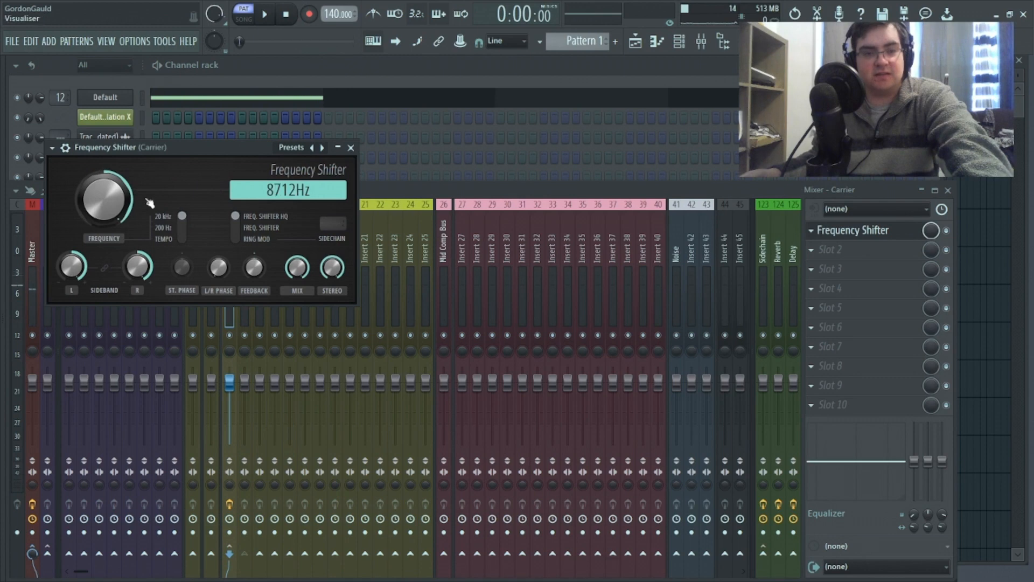
{"action": "left_click", "coordinate": [267, 16]}
{"action": "left_click_drag", "start_coordinate": [103, 197], "coordinate": [104, 218]}
{"action": "key", "text": "space"}
{"action": "left_click_drag", "start_coordinate": [164, 149], "coordinate": [534, 174]}
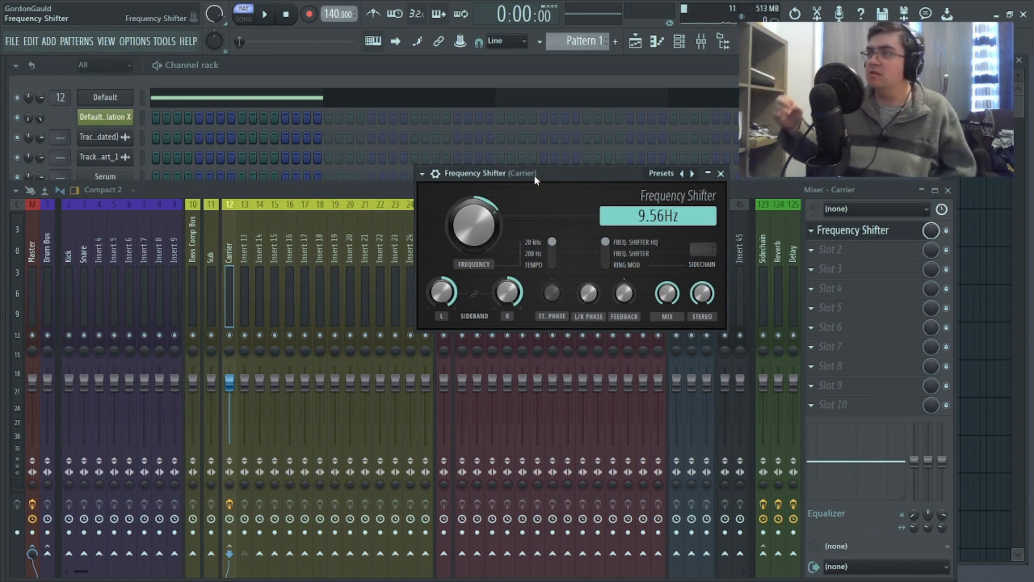
{"action": "left_click_drag", "start_coordinate": [480, 240], "coordinate": [585, 226]}
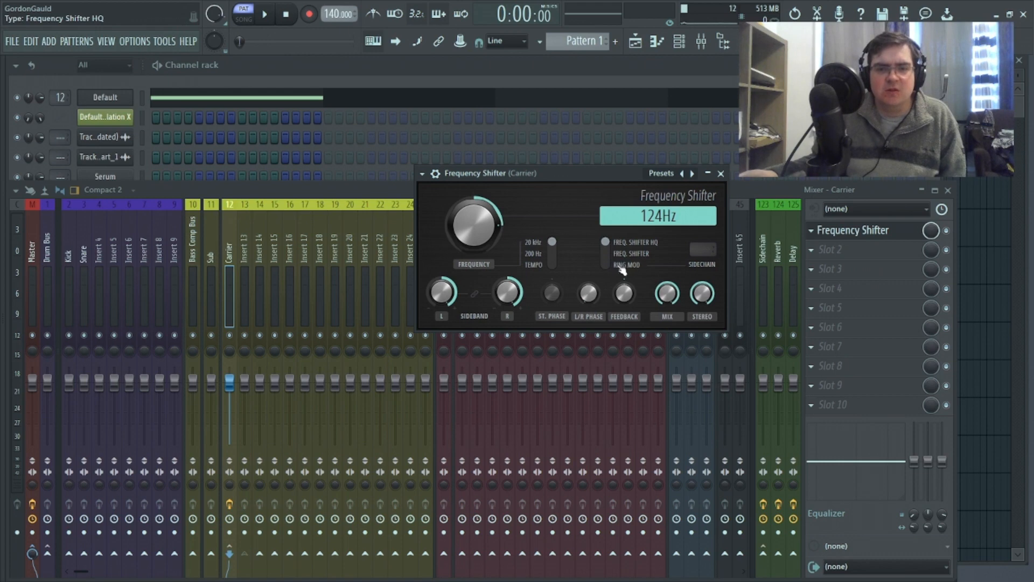
Switch the Frequency Shifter to Ring Mod and audition its frequency up to 193 Hz during pattern playback.
{"action": "left_click_drag", "start_coordinate": [474, 225], "coordinate": [474, 253]}
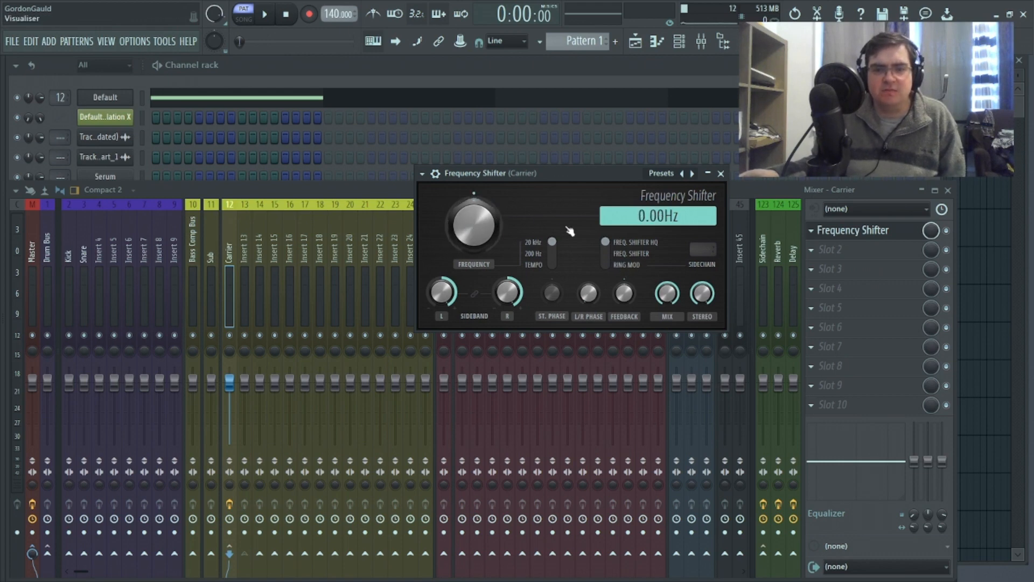
{"action": "left_click", "coordinate": [612, 270]}
{"action": "left_click", "coordinate": [269, 15]}
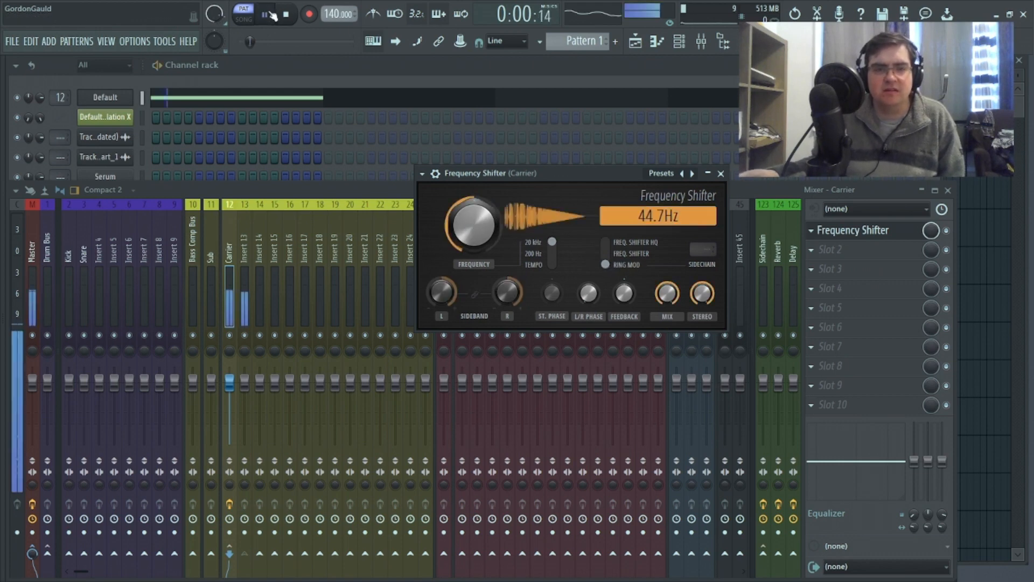
{"action": "mouse_move", "coordinate": [474, 225]}
{"action": "left_mouse_down"}
{"action": "mouse_move", "coordinate": [474, 202]}
{"action": "mouse_move", "coordinate": [474, 247]}
{"action": "mouse_move", "coordinate": [474, 205]}
{"action": "mouse_move", "coordinate": [474, 221]}
{"action": "left_mouse_up"}
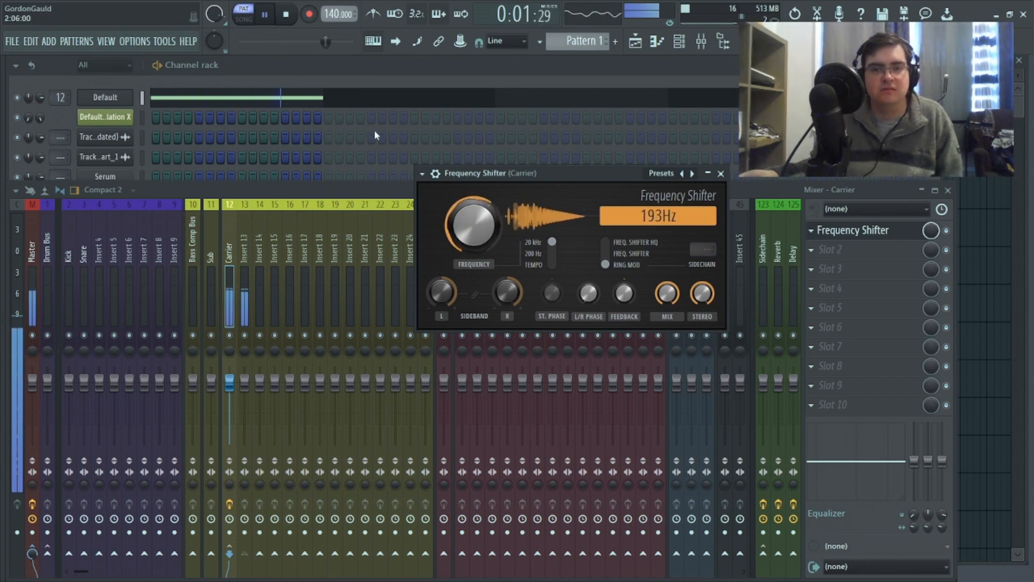
{"action": "key", "text": "space"}
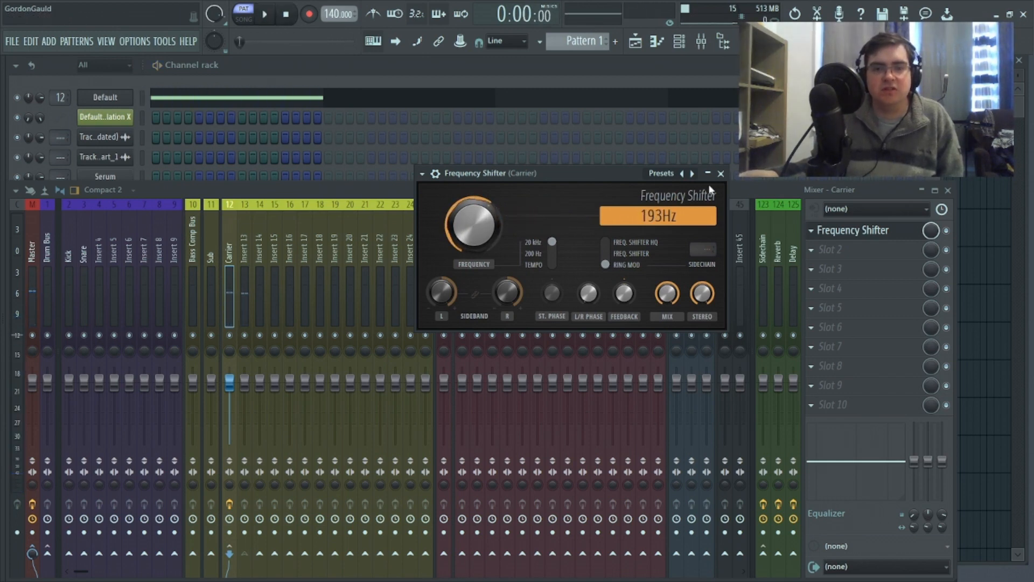
Load kHs Ring Mod in the Carrier track's second effect slot to show it, and delete it again.
{"action": "left_click", "coordinate": [815, 250]}
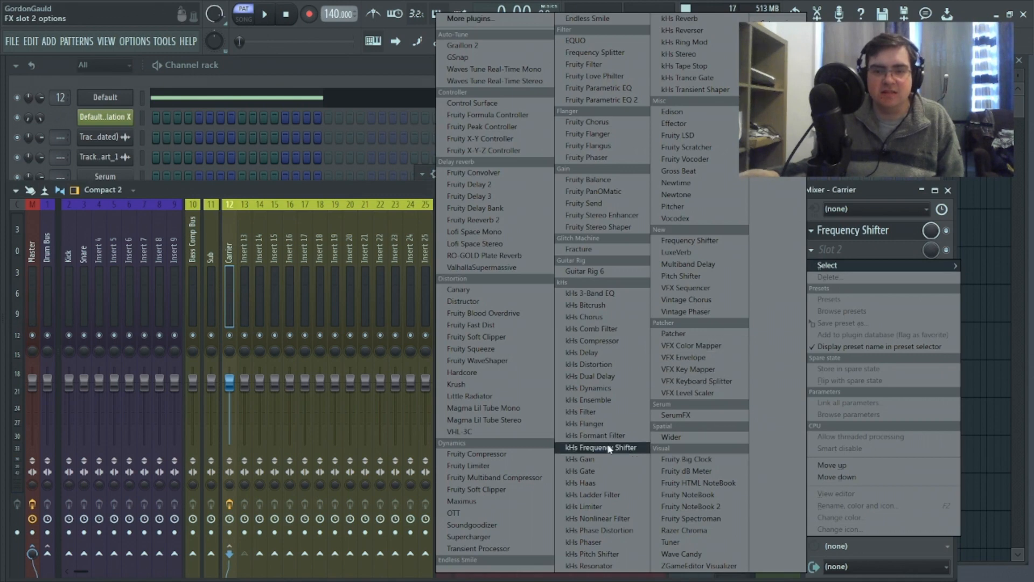
{"action": "left_click", "coordinate": [697, 43]}
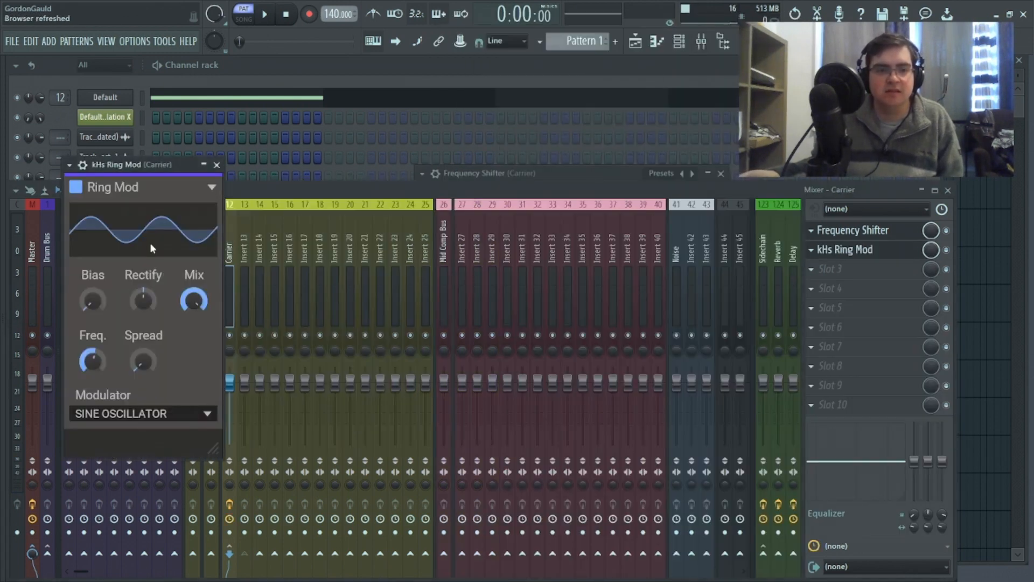
{"action": "left_click", "coordinate": [216, 164]}
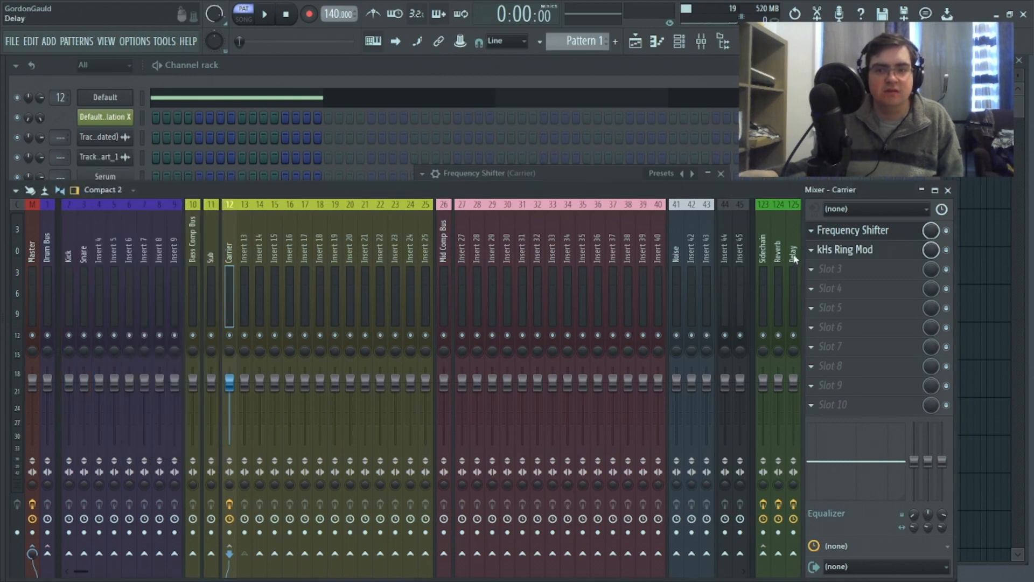
{"action": "left_click", "coordinate": [819, 260]}
{"action": "left_click", "coordinate": [840, 276]}
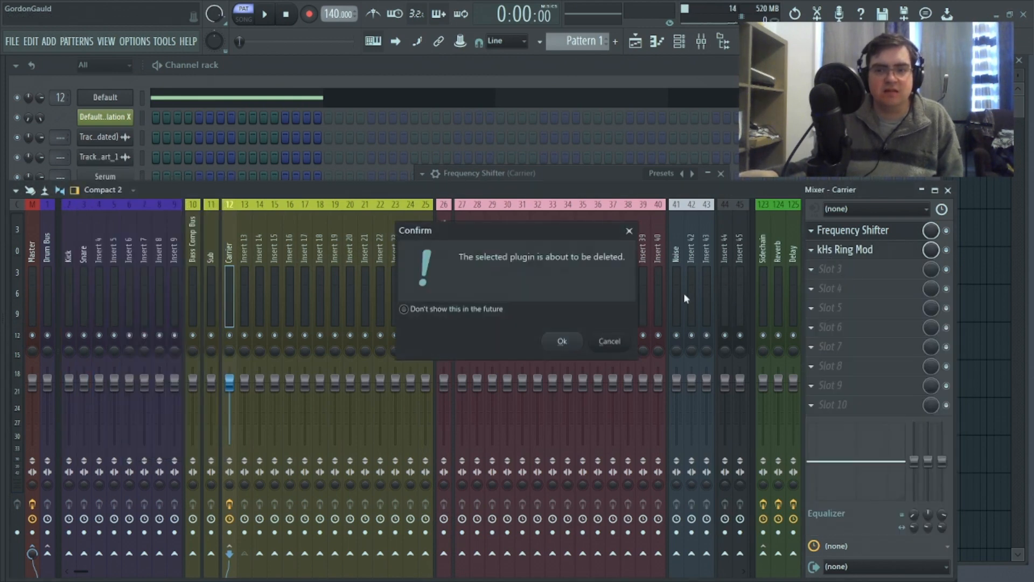
{"action": "left_click", "coordinate": [566, 349]}
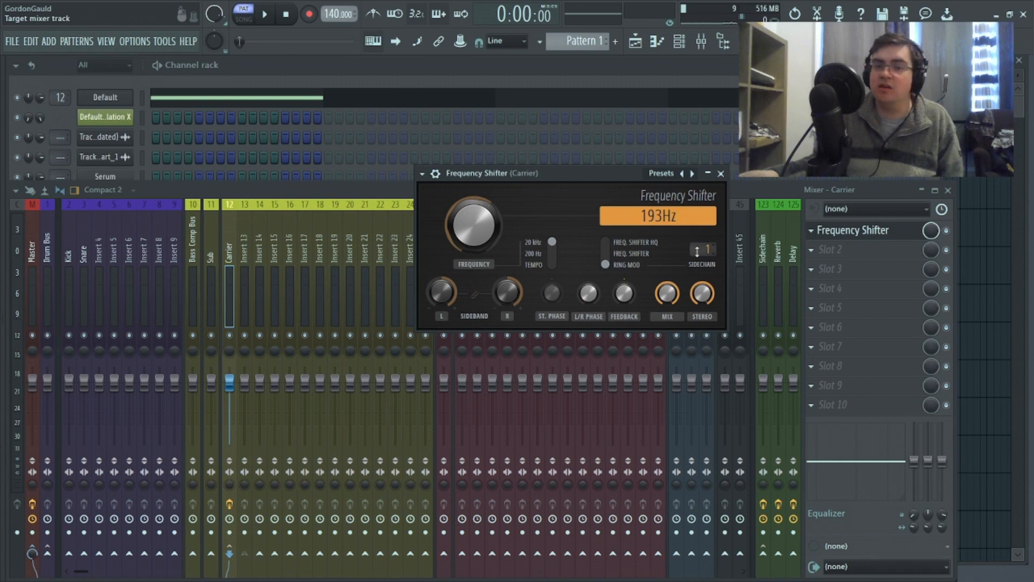
Set the Frequency Shifter's sidechain input to 1 and play the pattern.
{"action": "left_click", "coordinate": [275, 18]}
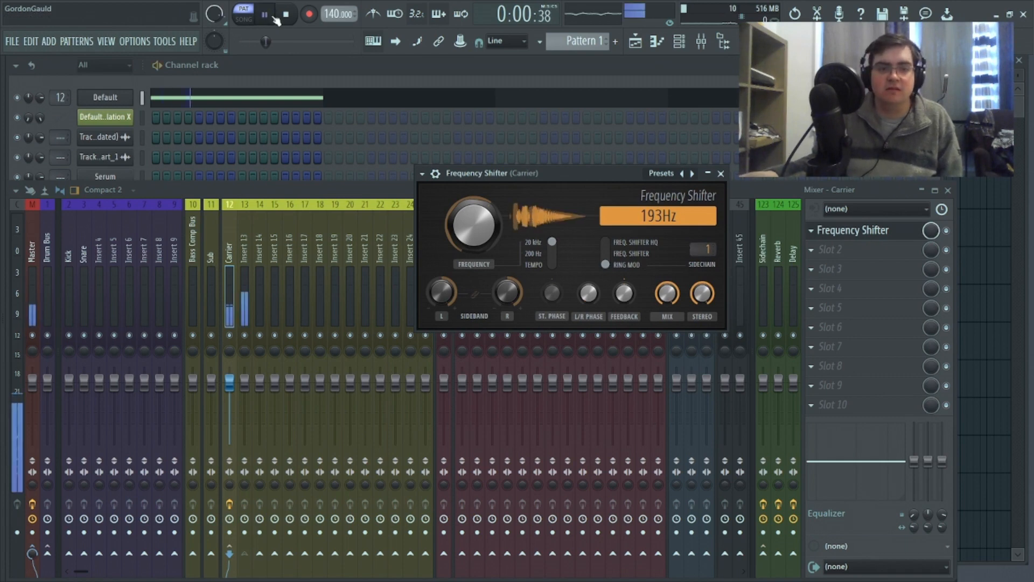
{"action": "left_click", "coordinate": [379, 87]}
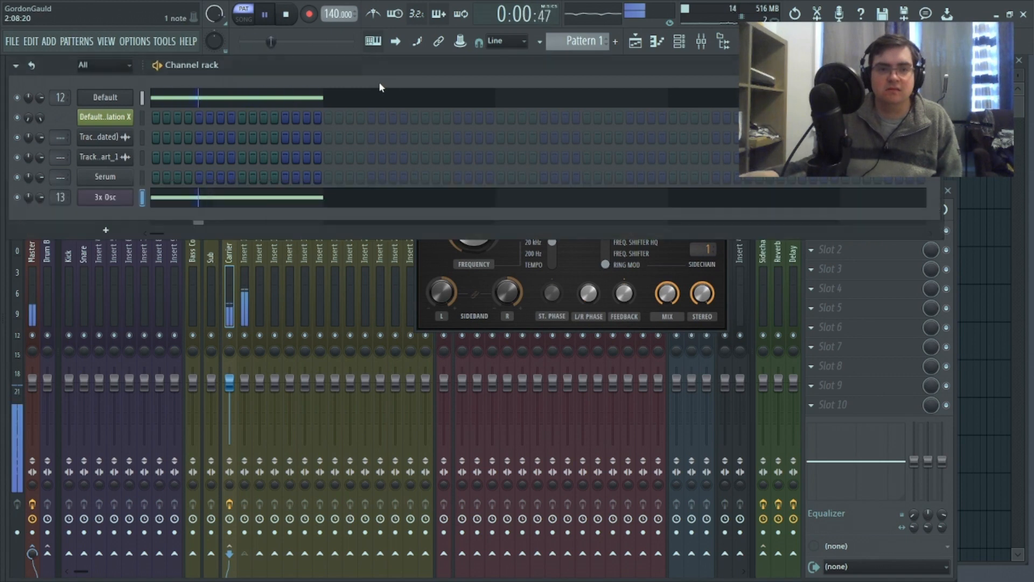
Transpose the 3x Osc piano roll note through B3, C#4, D4 and D#4 down to F#3 during playback.
{"action": "left_click", "coordinate": [105, 197]}
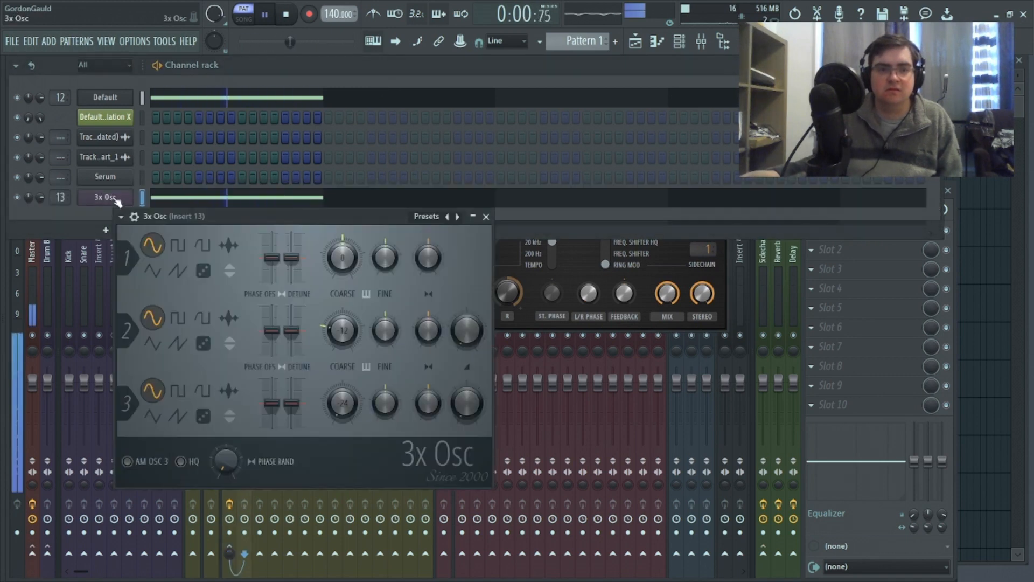
{"action": "right_click", "coordinate": [105, 197]}
{"action": "left_click", "coordinate": [154, 195]}
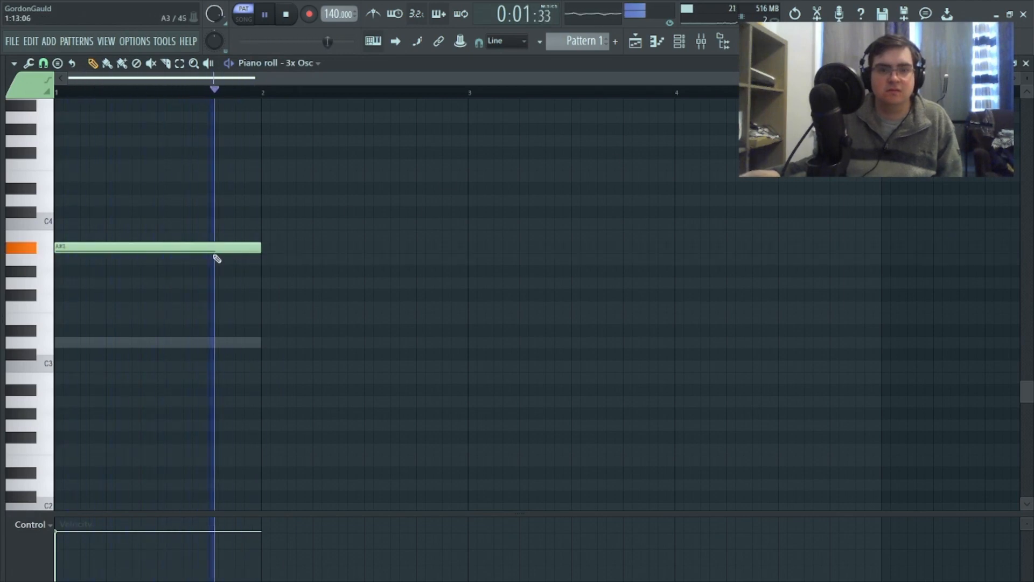
{"action": "left_click_drag", "start_coordinate": [206, 247], "coordinate": [210, 235]}
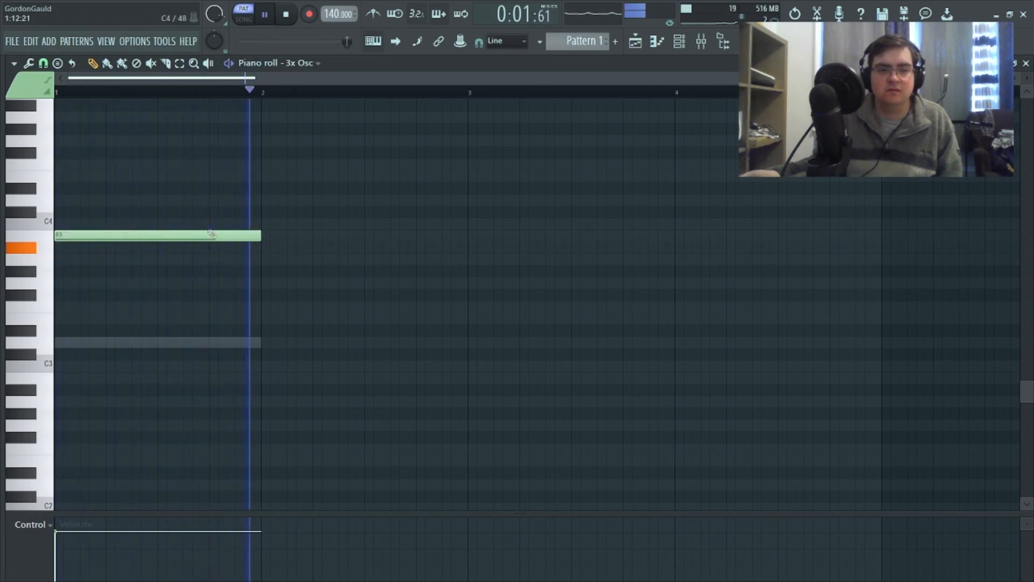
{"action": "mouse_move", "coordinate": [199, 231]}
{"action": "left_mouse_down"}
{"action": "mouse_move", "coordinate": [207, 211]}
{"action": "mouse_move", "coordinate": [193, 212]}
{"action": "left_mouse_up"}
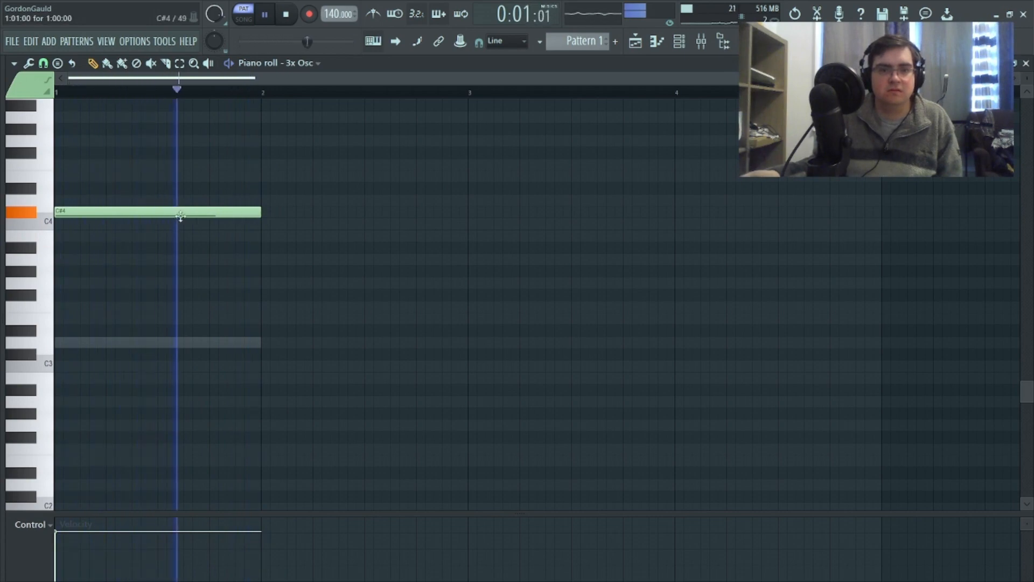
{"action": "left_click_drag", "start_coordinate": [178, 212], "coordinate": [179, 201]}
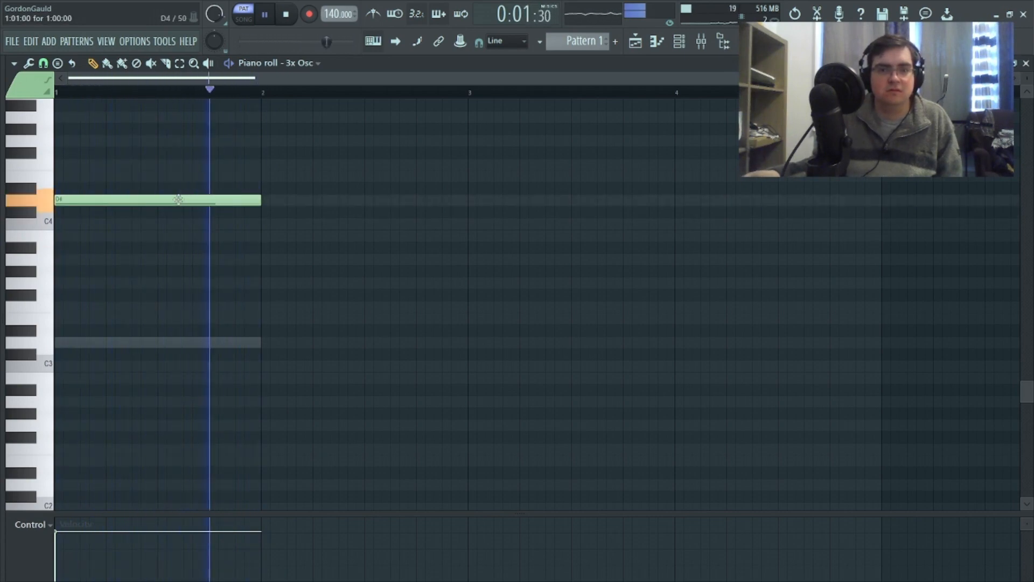
{"action": "left_click_drag", "start_coordinate": [178, 199], "coordinate": [178, 183]}
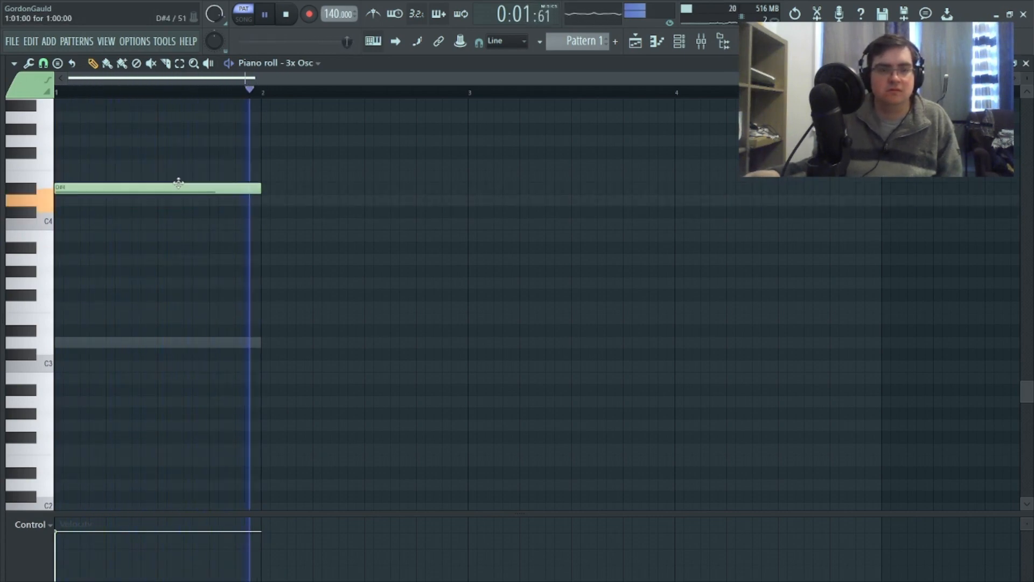
{"action": "left_click_drag", "start_coordinate": [178, 183], "coordinate": [149, 295]}
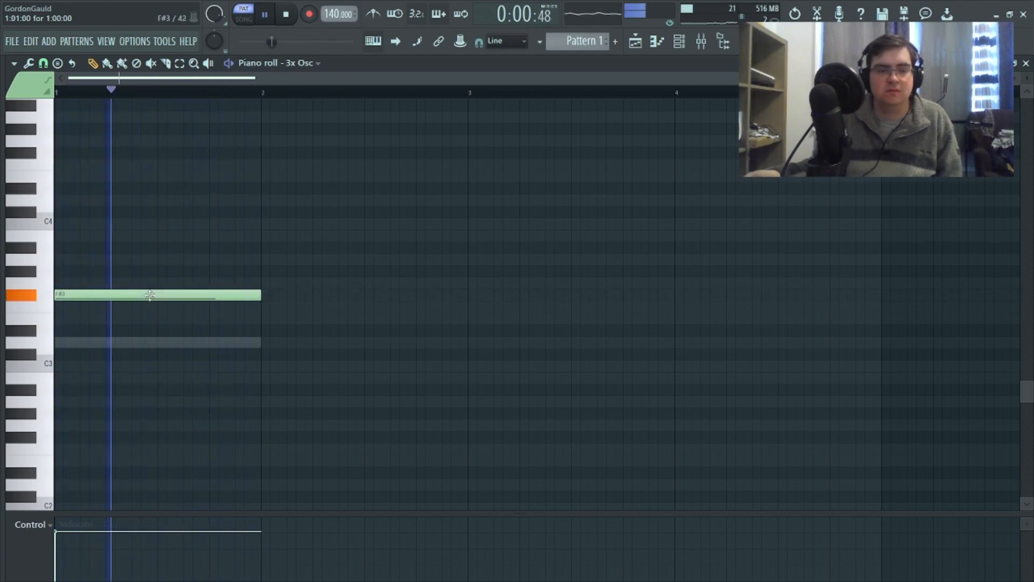
Move the 3x Osc piano roll note to A3 and play the pattern, and repeat the audition at D4.
{"action": "key", "text": "space"}
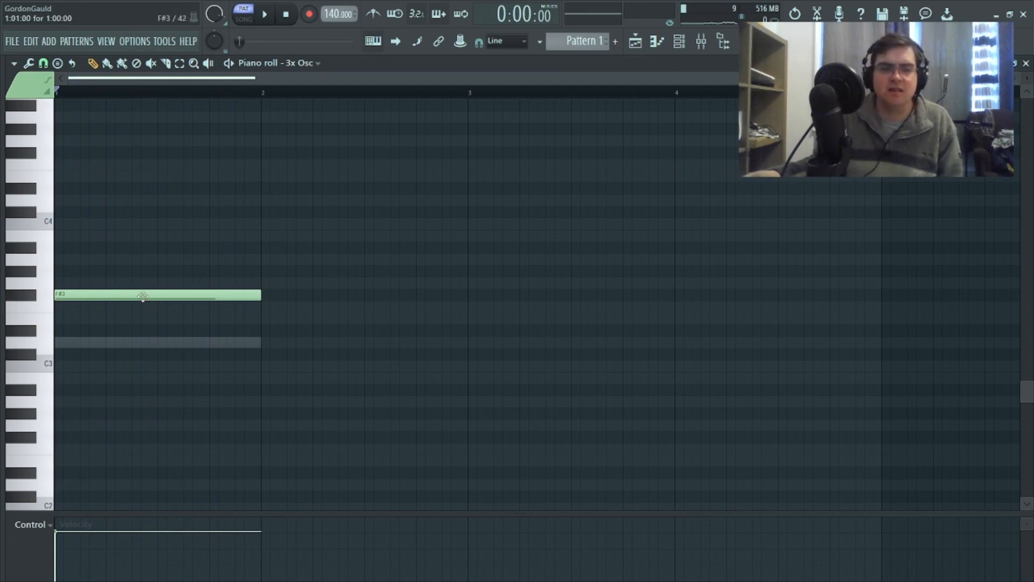
{"action": "left_click_drag", "start_coordinate": [143, 307], "coordinate": [145, 249]}
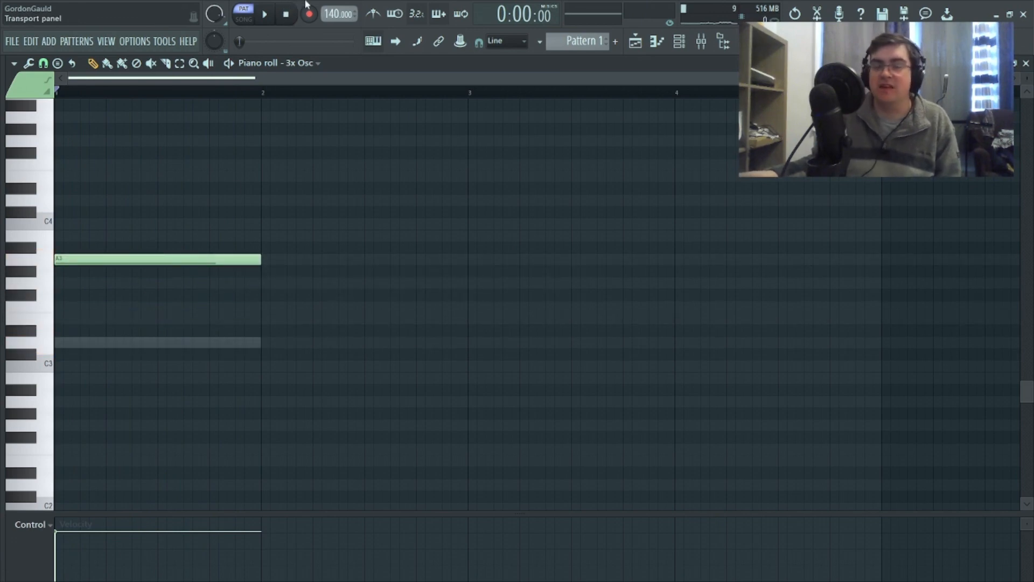
{"action": "left_click", "coordinate": [274, 22]}
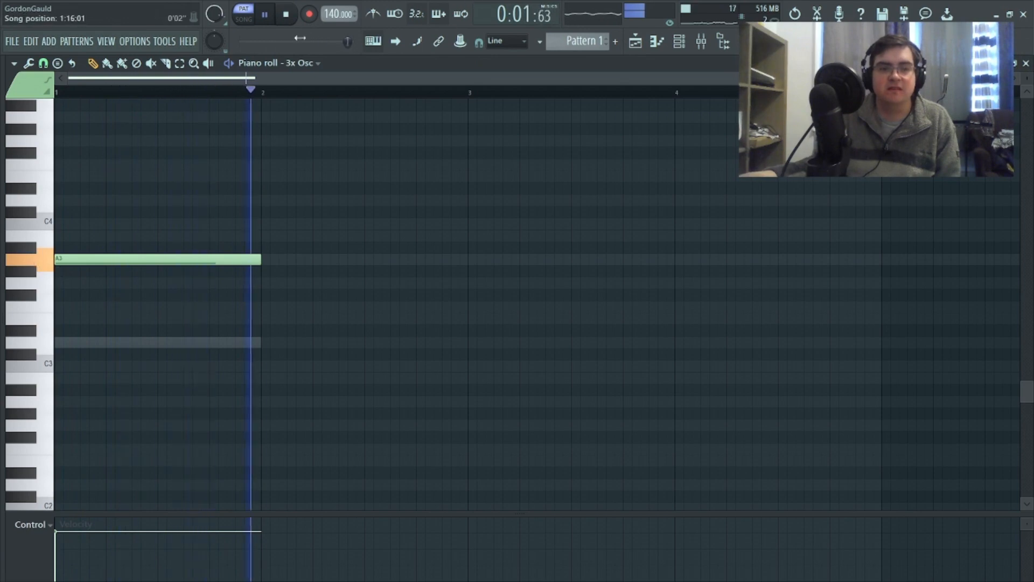
{"action": "key", "text": "space"}
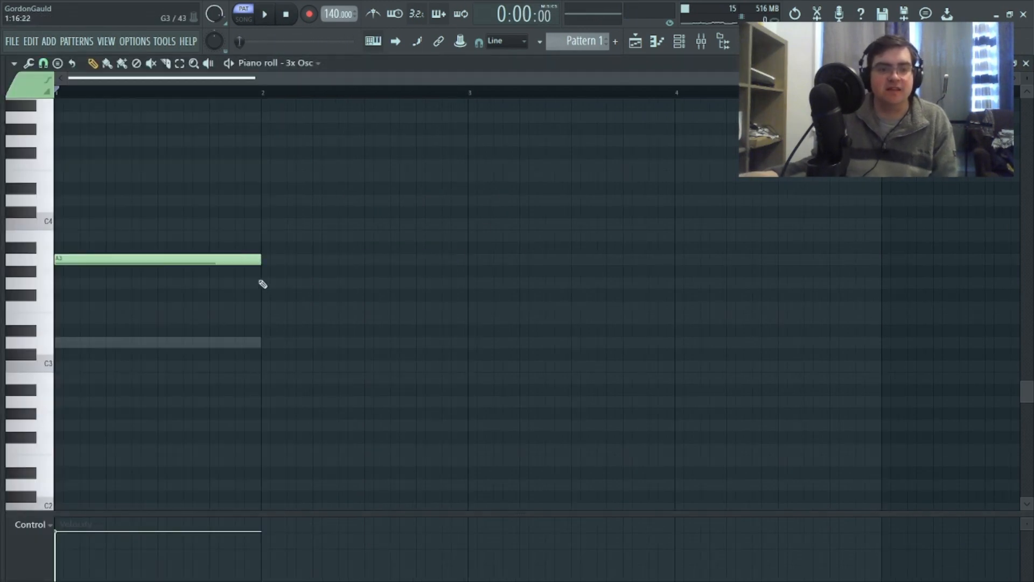
{"action": "left_click_drag", "start_coordinate": [228, 264], "coordinate": [225, 202]}
{"action": "left_click", "coordinate": [265, 15]}
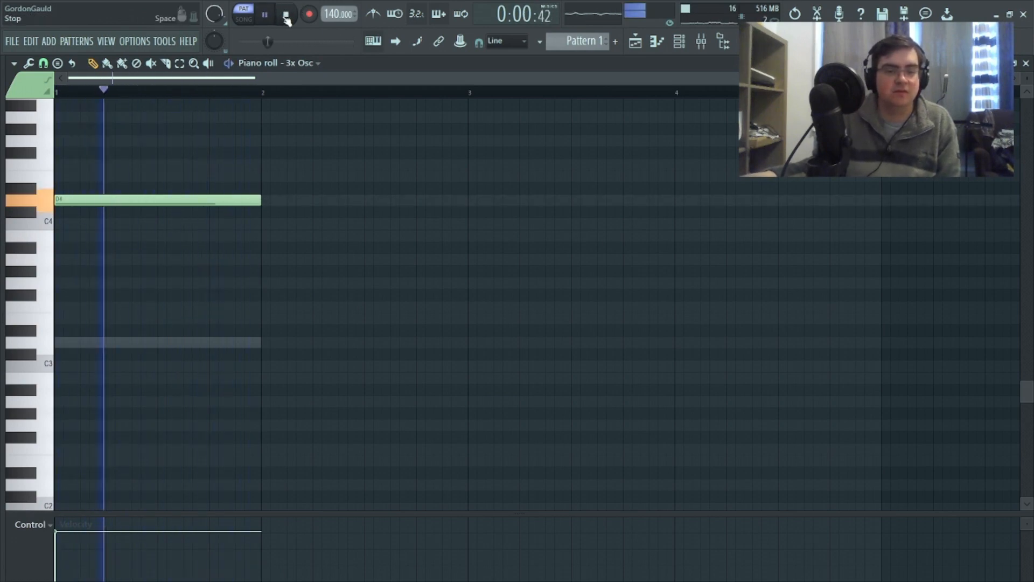
{"action": "left_click", "coordinate": [286, 20]}
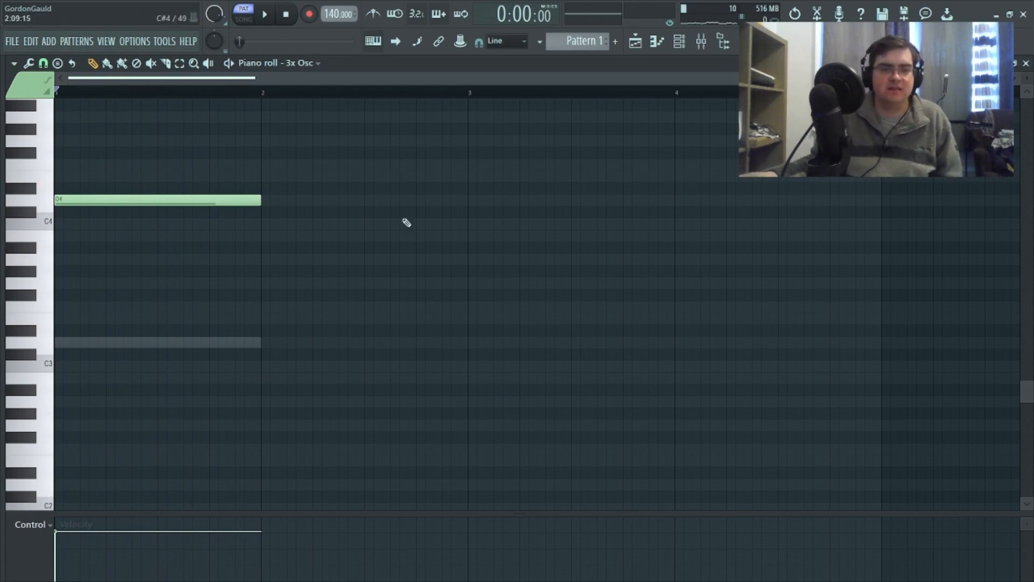
Lower the 3x Osc note to G#3 and audition the pattern.
{"action": "scroll", "coordinate": [174, 260], "scroll_direction": "up", "scroll_amount": 3}
{"action": "left_click_drag", "start_coordinate": [141, 238], "coordinate": [88, 302]}
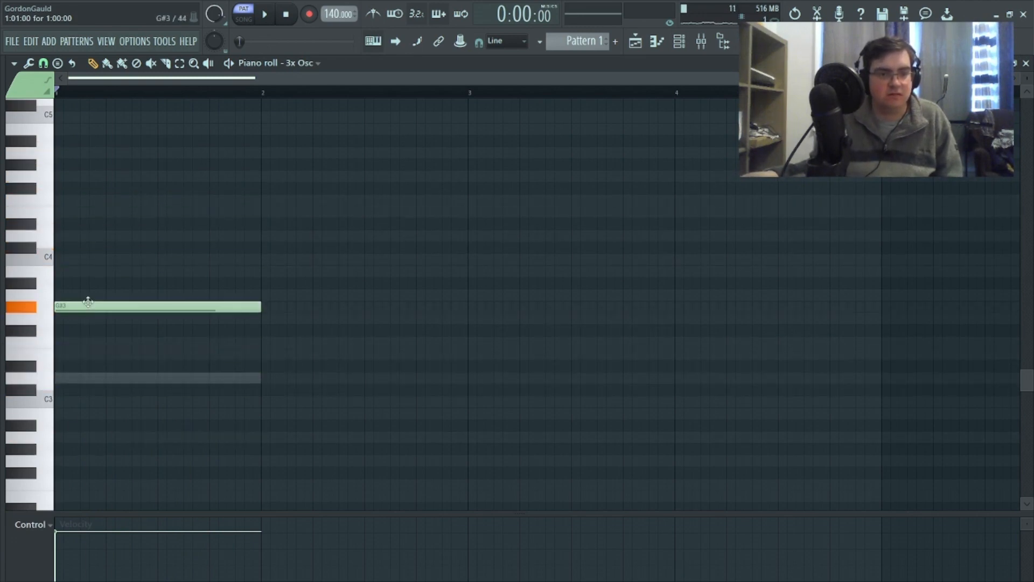
{"action": "left_click", "coordinate": [265, 7]}
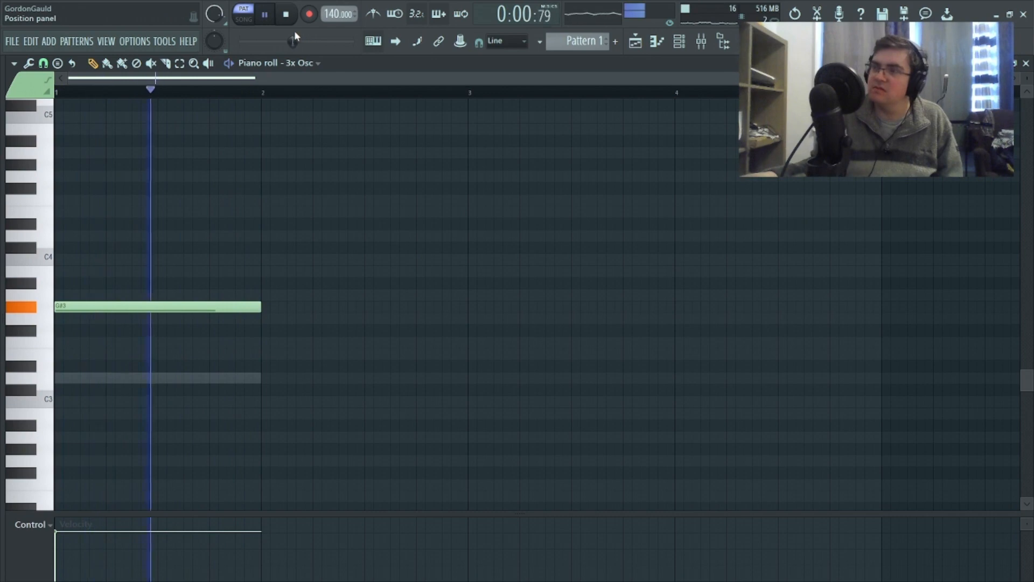
{"action": "left_click", "coordinate": [297, 15]}
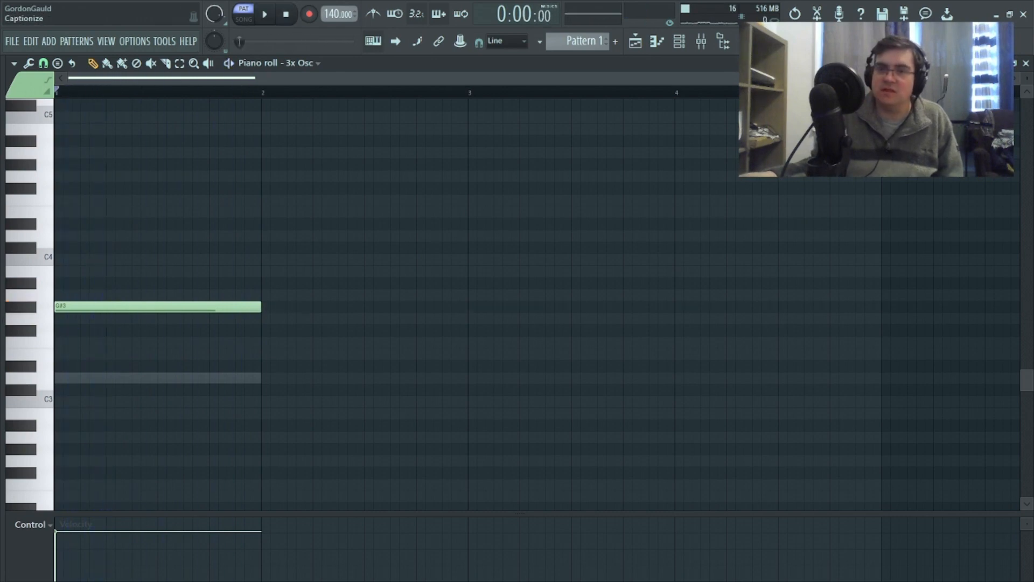
Leave the piano roll and consolidate playlist Track 2 into an audio clip.
{"action": "left_click", "coordinate": [1015, 63]}
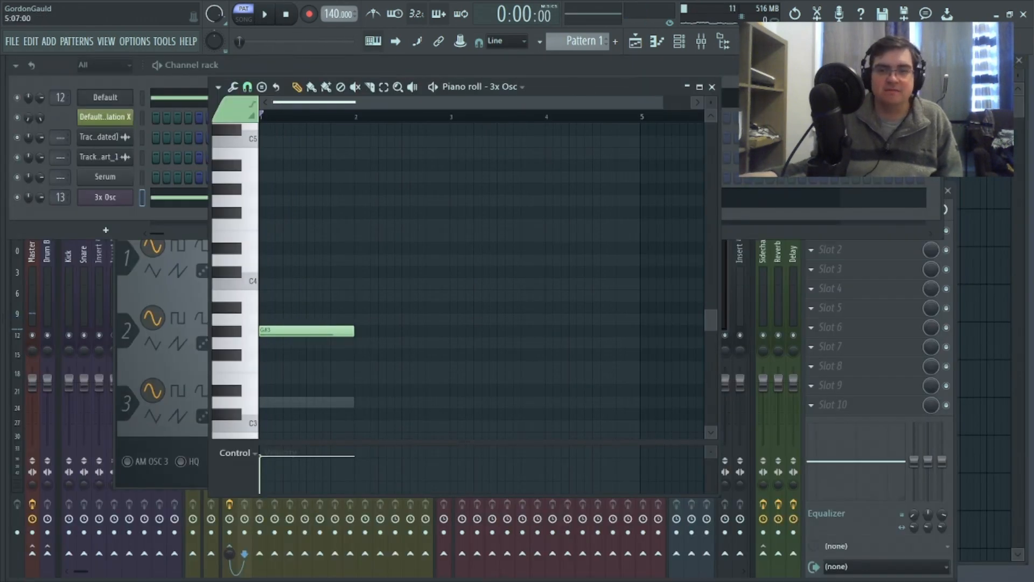
{"action": "key", "text": "F5"}
{"action": "right_click", "coordinate": [371, 134]}
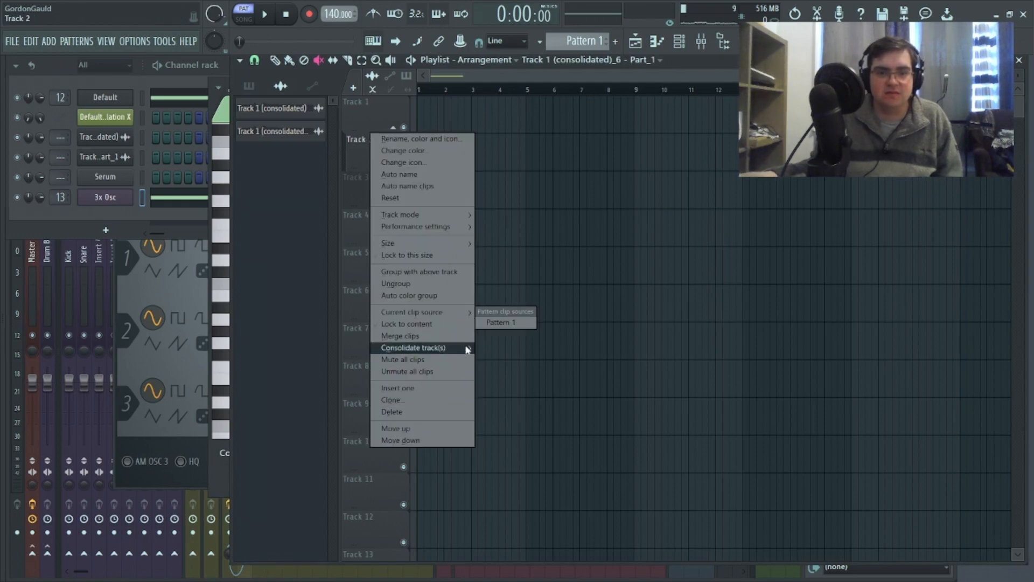
{"action": "mouse_move", "coordinate": [460, 350]}
{"action": "left_click", "coordinate": [530, 350]}
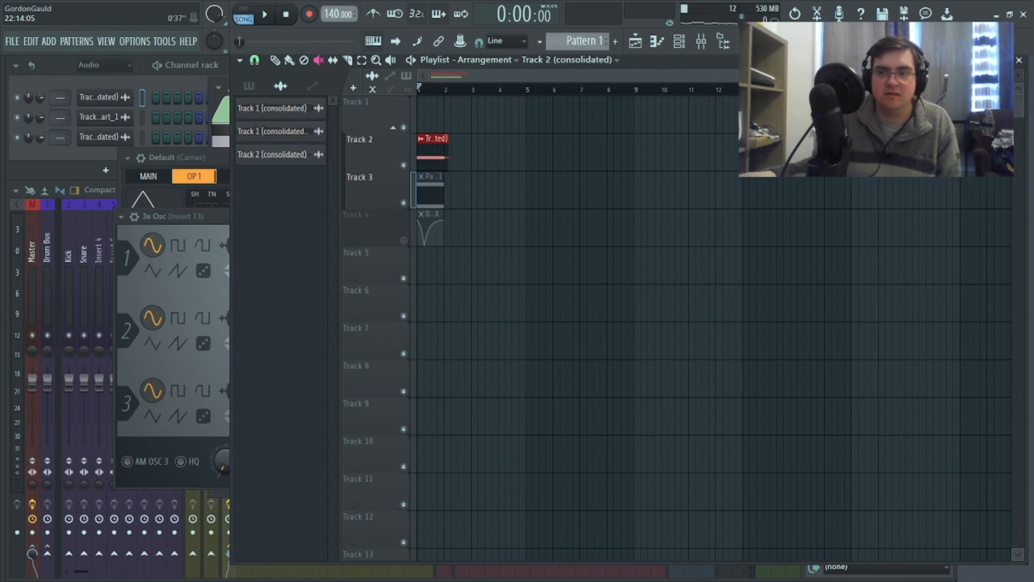
Enlarge Track 2 in the playlist to inspect the consolidated clip's waveform, and play it back.
{"action": "left_click_drag", "start_coordinate": [1000, 75], "coordinate": [425, 111]}
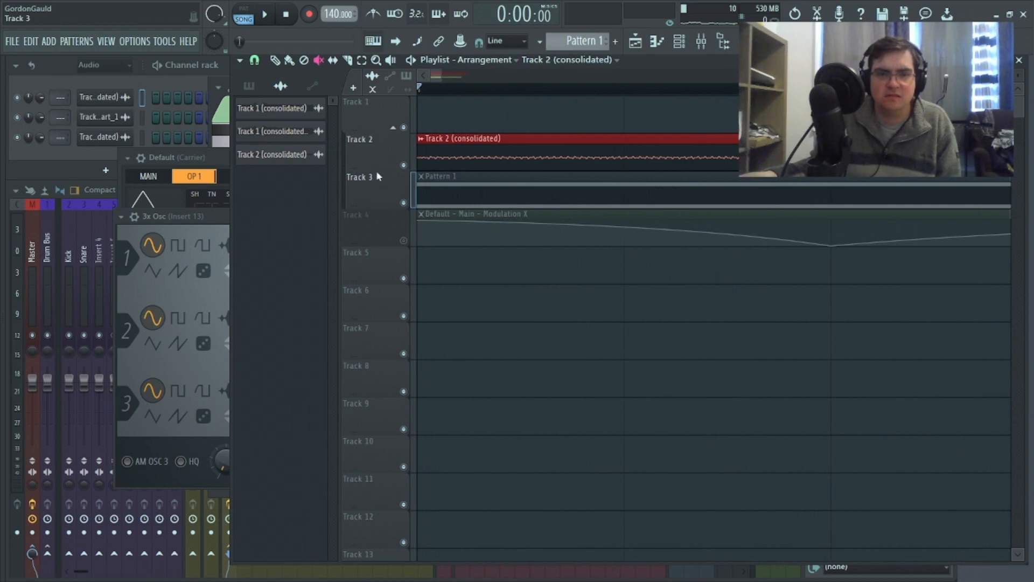
{"action": "left_click_drag", "start_coordinate": [384, 166], "coordinate": [351, 484]}
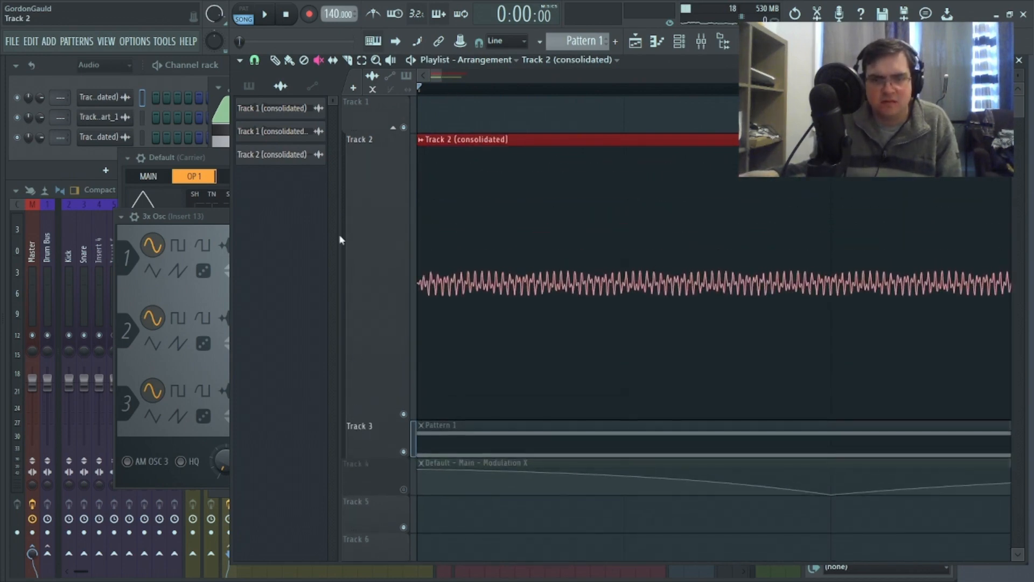
{"action": "left_click", "coordinate": [264, 17]}
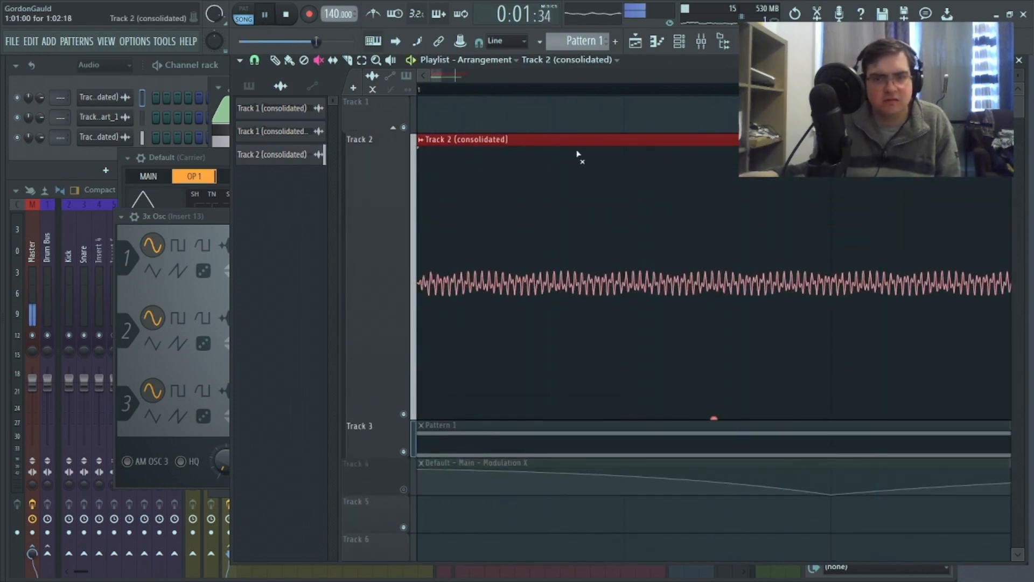
{"action": "key", "text": "space"}
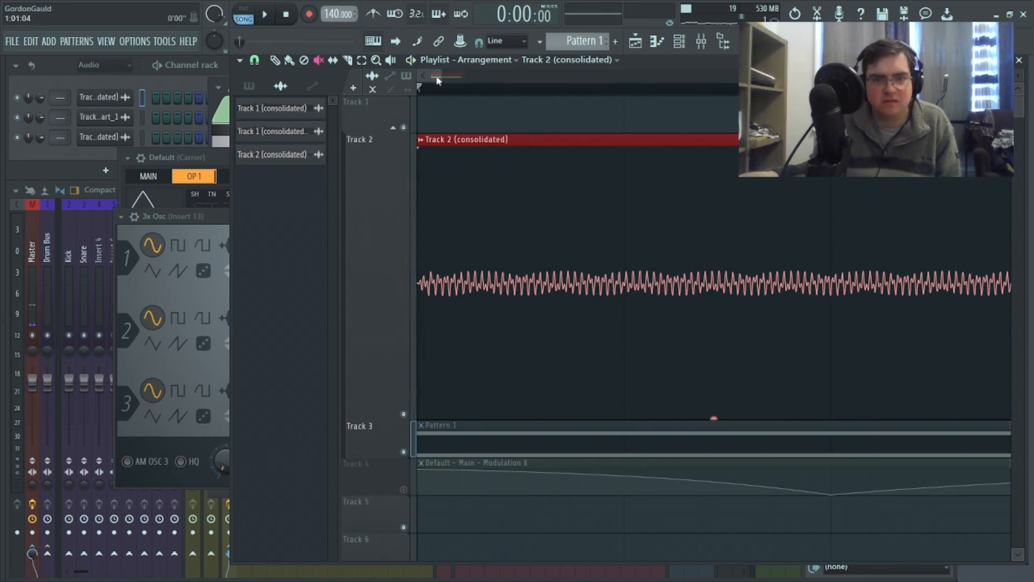
Slice the Track 2 (consolidated) clip near its start and make the short first piece unique as a sample.
{"action": "left_click_drag", "start_coordinate": [436, 78], "coordinate": [443, 76]}
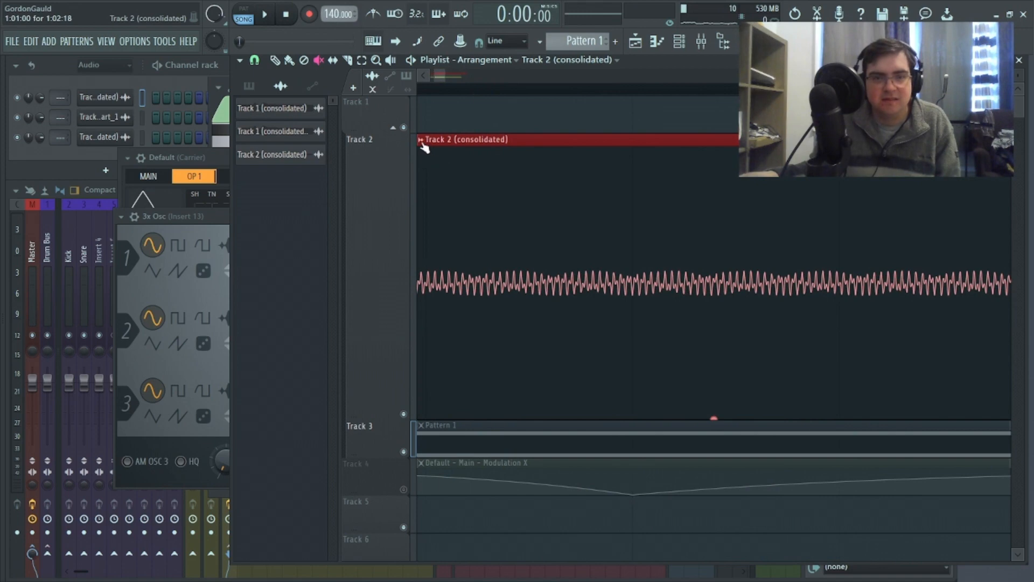
{"action": "left_click_drag", "start_coordinate": [443, 75], "coordinate": [644, 88]}
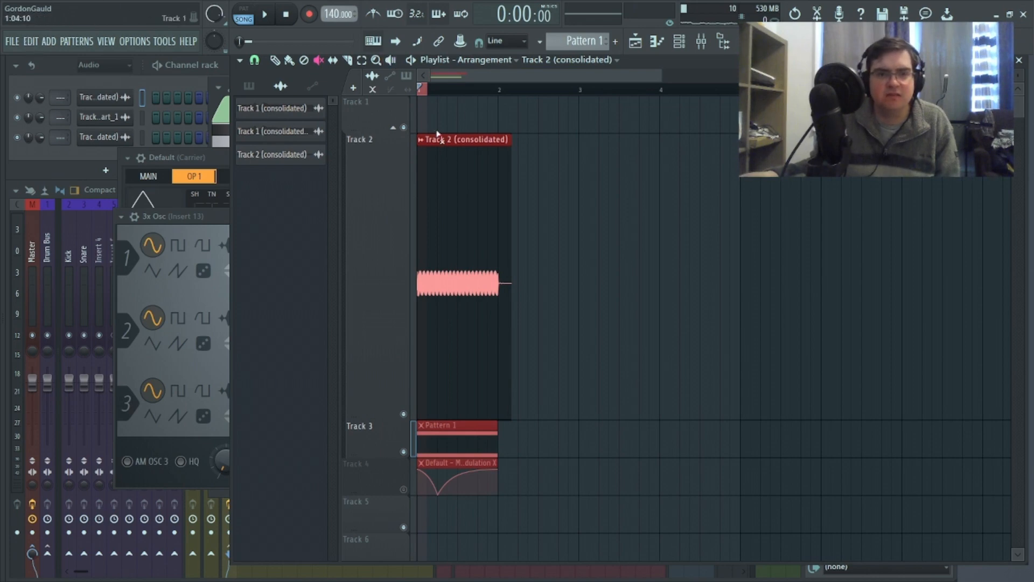
{"action": "left_click", "coordinate": [430, 160]}
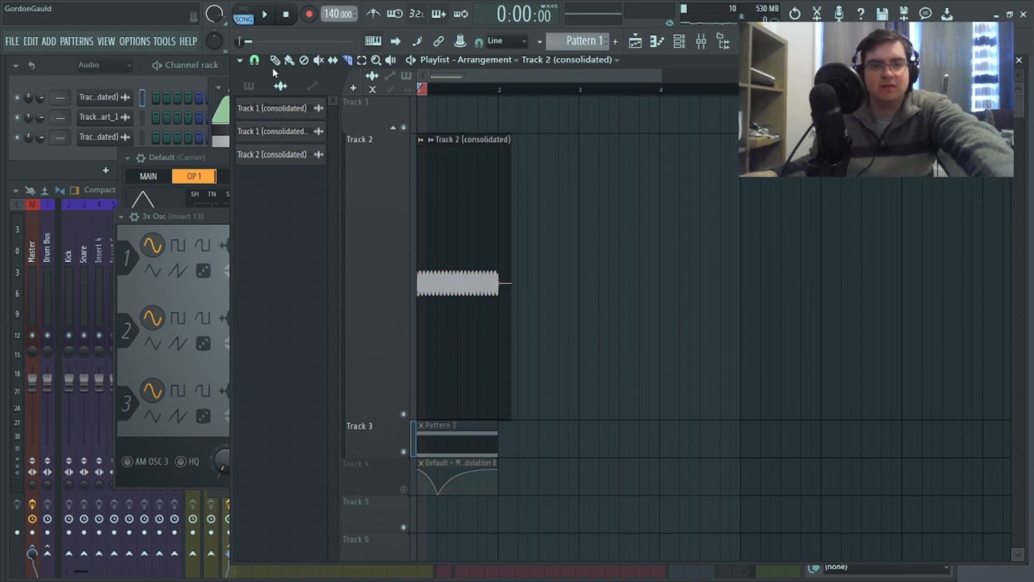
{"action": "left_click", "coordinate": [424, 142]}
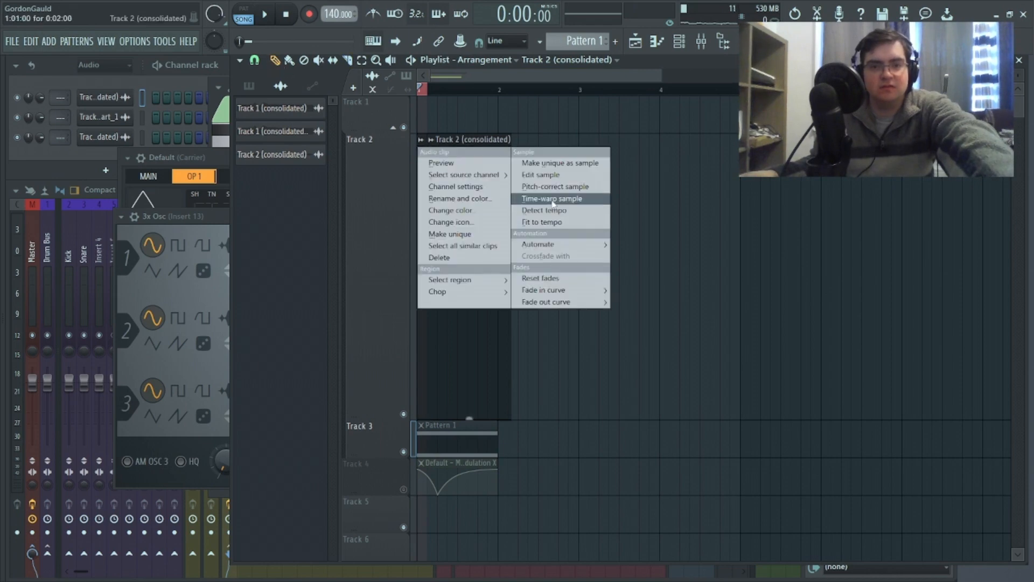
{"action": "left_click", "coordinate": [563, 163]}
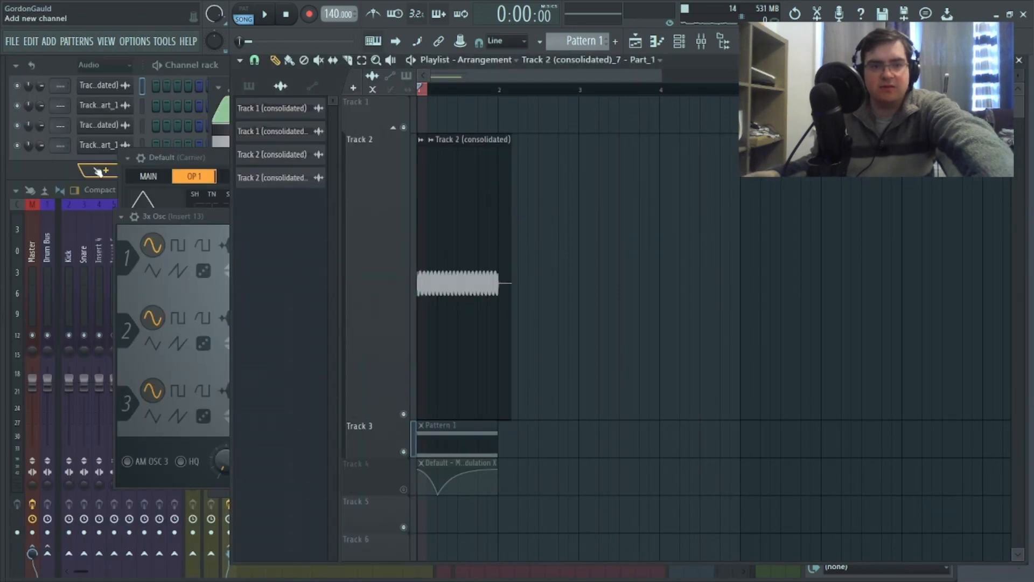
Add a new Serum channel and load the Track 2 (consolidated)_7 - Part_1 sample into its oscillator A.
{"action": "left_click", "coordinate": [99, 171]}
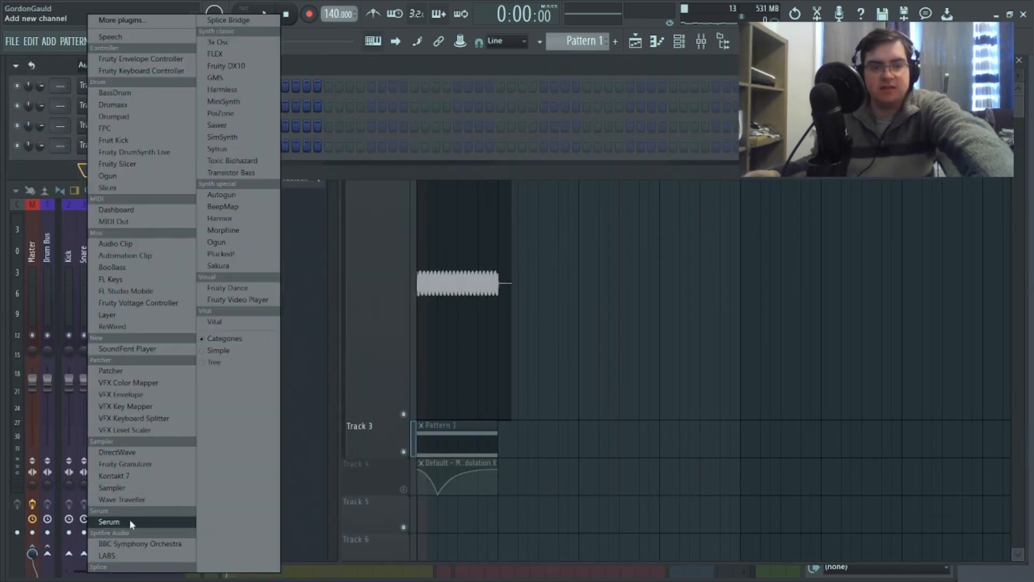
{"action": "left_click", "coordinate": [131, 522]}
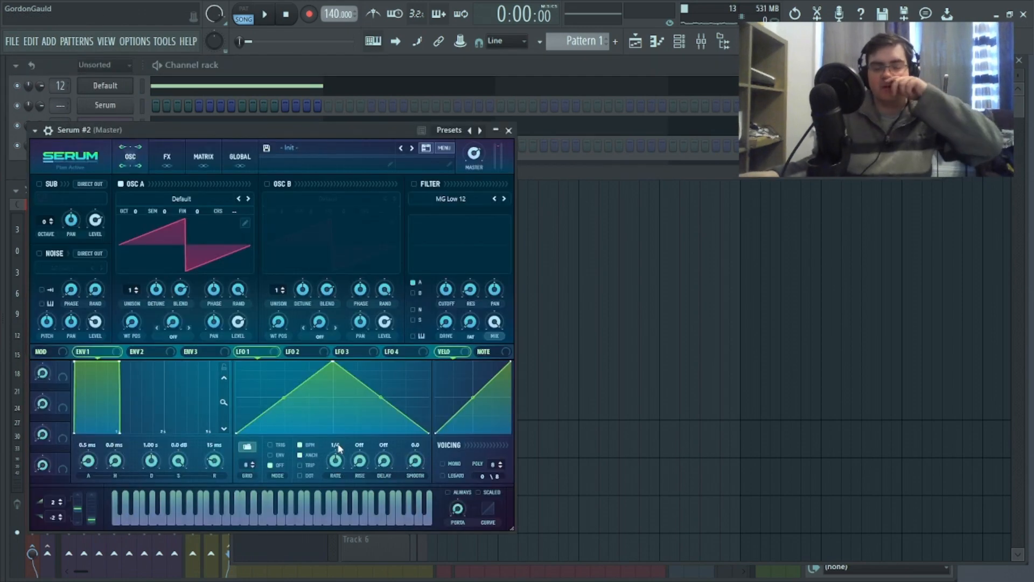
{"action": "left_click_drag", "start_coordinate": [327, 131], "coordinate": [601, 142]}
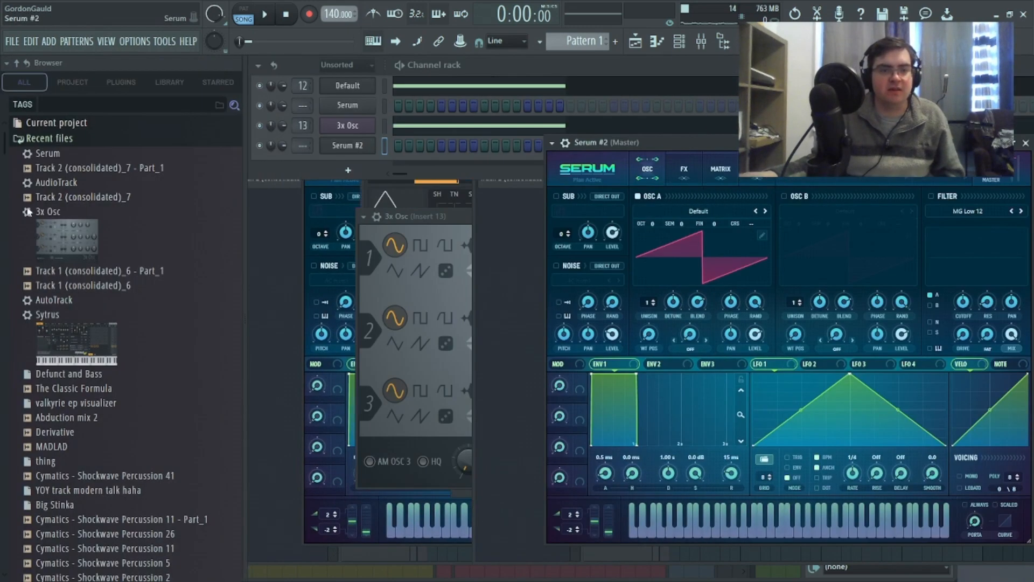
{"action": "left_click", "coordinate": [68, 169]}
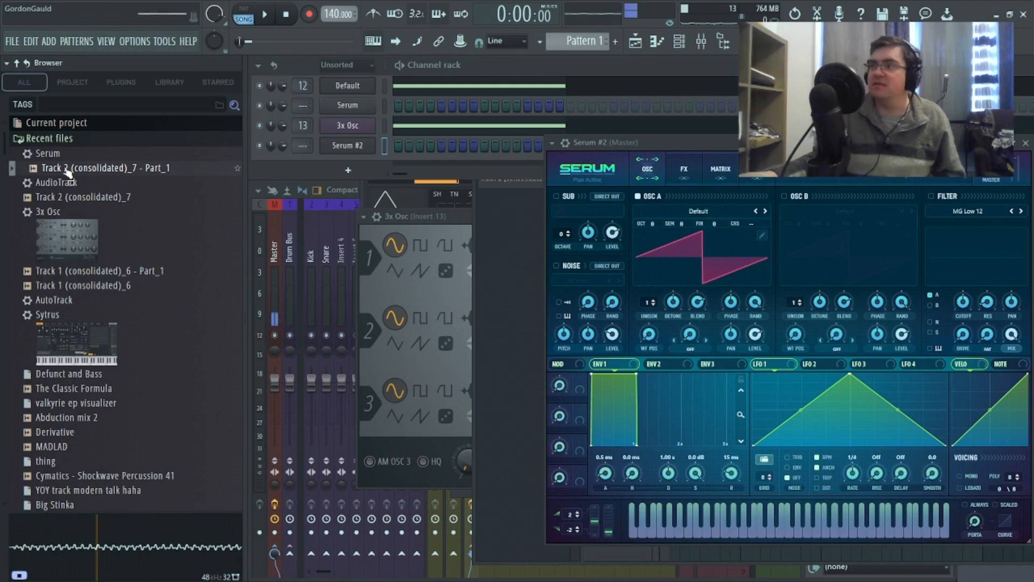
{"action": "left_click_drag", "start_coordinate": [85, 175], "coordinate": [462, 266]}
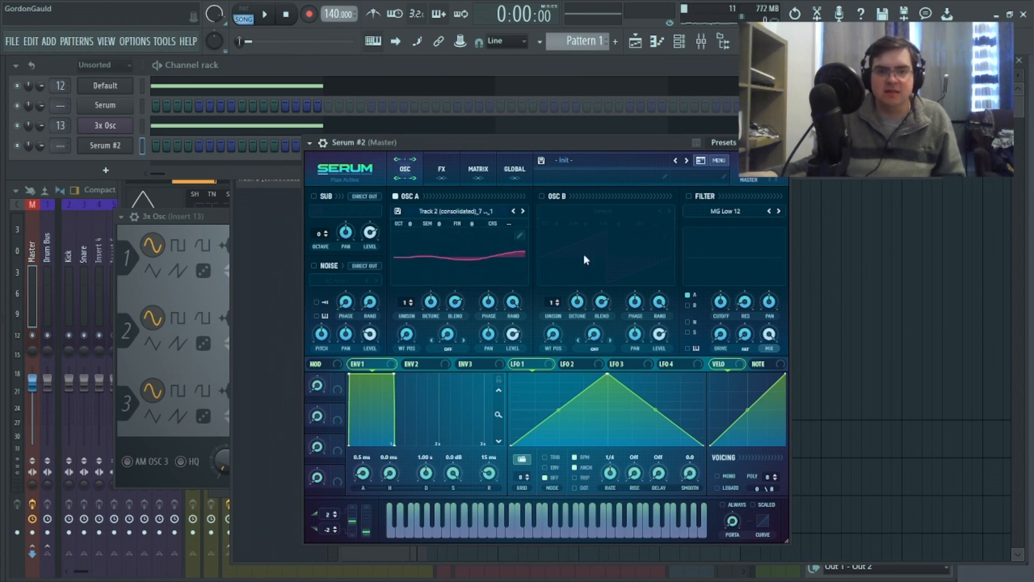
Open oscillator A's wavetable editor and examine the waveforms of individual frames across the imported table.
{"action": "left_click", "coordinate": [523, 235]}
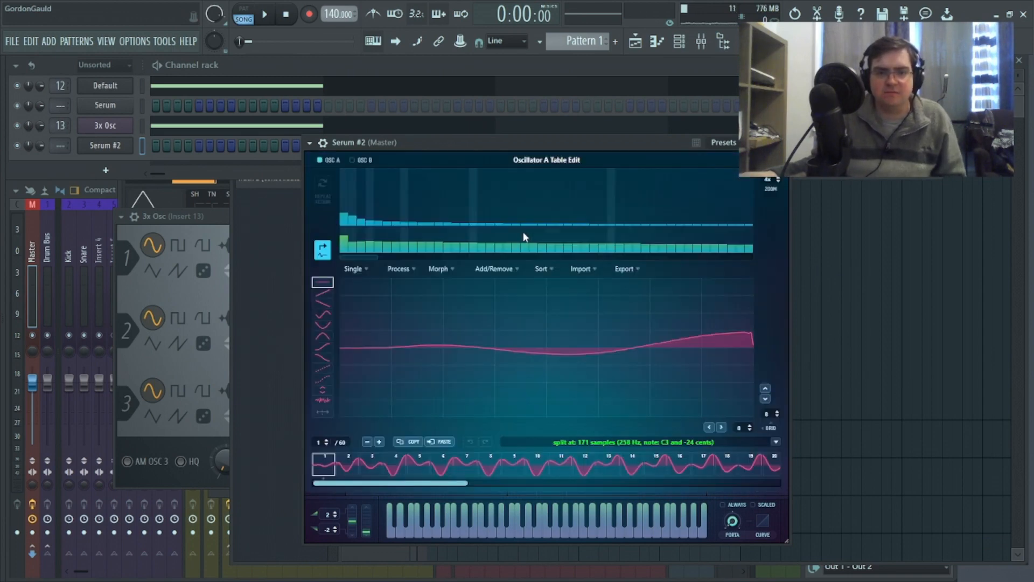
{"action": "left_click", "coordinate": [350, 466]}
{"action": "left_click", "coordinate": [418, 463]}
{"action": "left_click", "coordinate": [498, 465]}
{"action": "left_click_drag", "start_coordinate": [500, 465], "coordinate": [641, 464]}
{"action": "left_click_drag", "start_coordinate": [443, 484], "coordinate": [514, 483]}
{"action": "left_click", "coordinate": [580, 470]}
{"action": "left_click", "coordinate": [604, 467]}
{"action": "left_click", "coordinate": [649, 465]}
{"action": "left_click", "coordinate": [714, 468]}
{"action": "left_click", "coordinate": [752, 467]}
{"action": "left_click", "coordinate": [764, 468]}
{"action": "left_click_drag", "start_coordinate": [485, 484], "coordinate": [671, 484]}
{"action": "left_click", "coordinate": [620, 466]}
{"action": "left_click", "coordinate": [487, 469]}
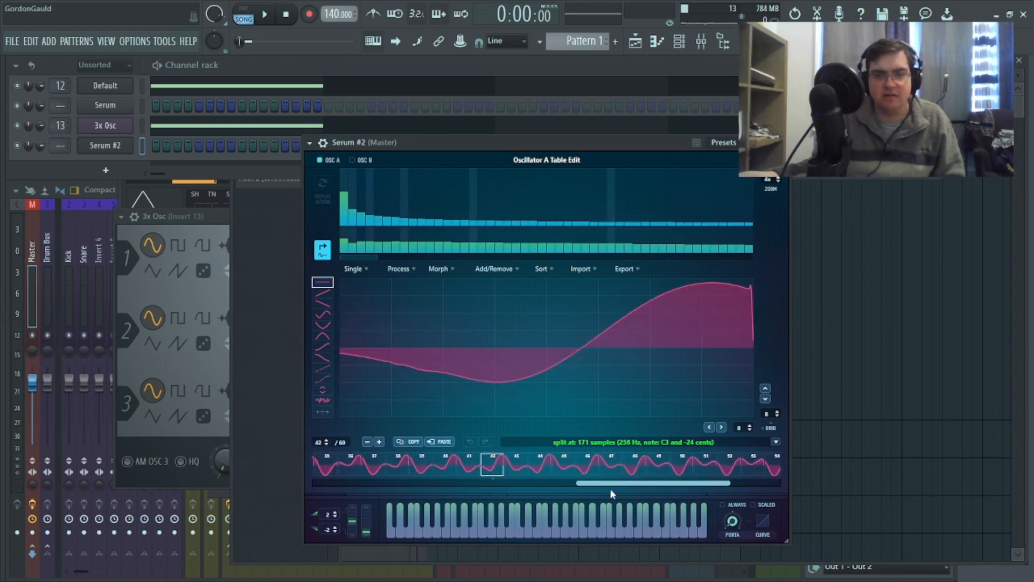
Remove the first frame from oscillator A's wavetable.
{"action": "left_click_drag", "start_coordinate": [610, 484], "coordinate": [304, 475]}
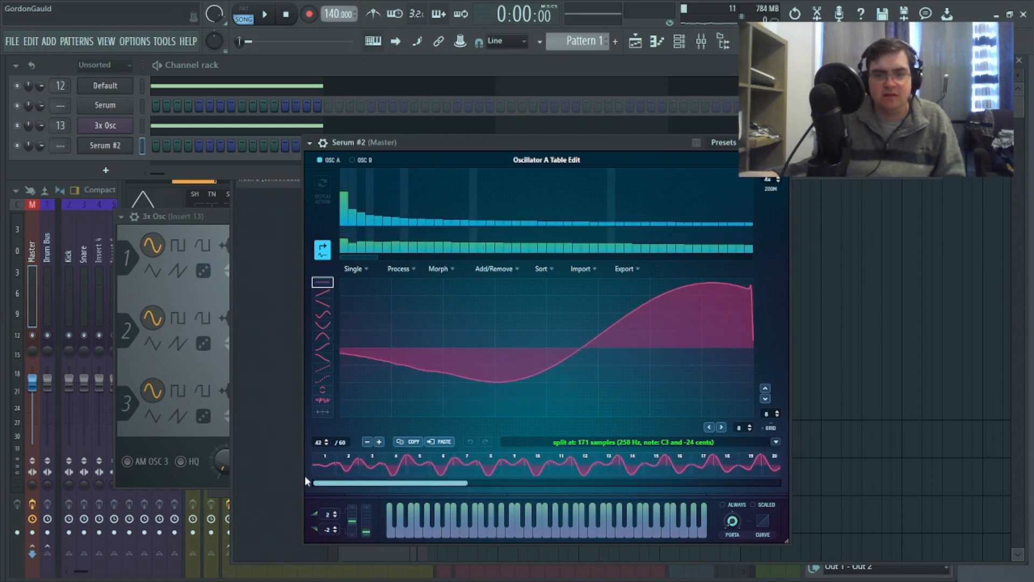
{"action": "left_click", "coordinate": [331, 467]}
{"action": "left_click", "coordinate": [480, 268]}
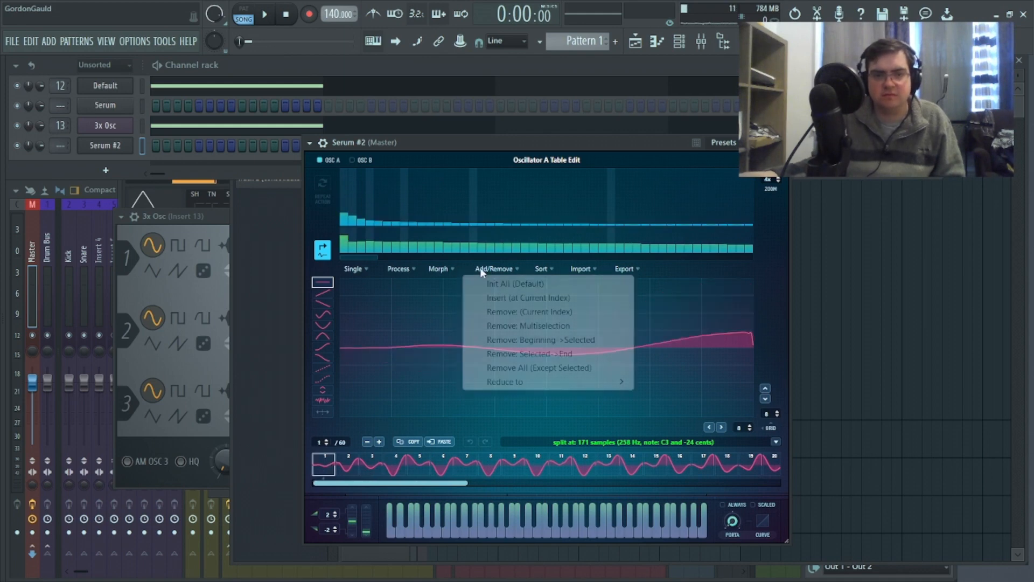
{"action": "left_click", "coordinate": [527, 350]}
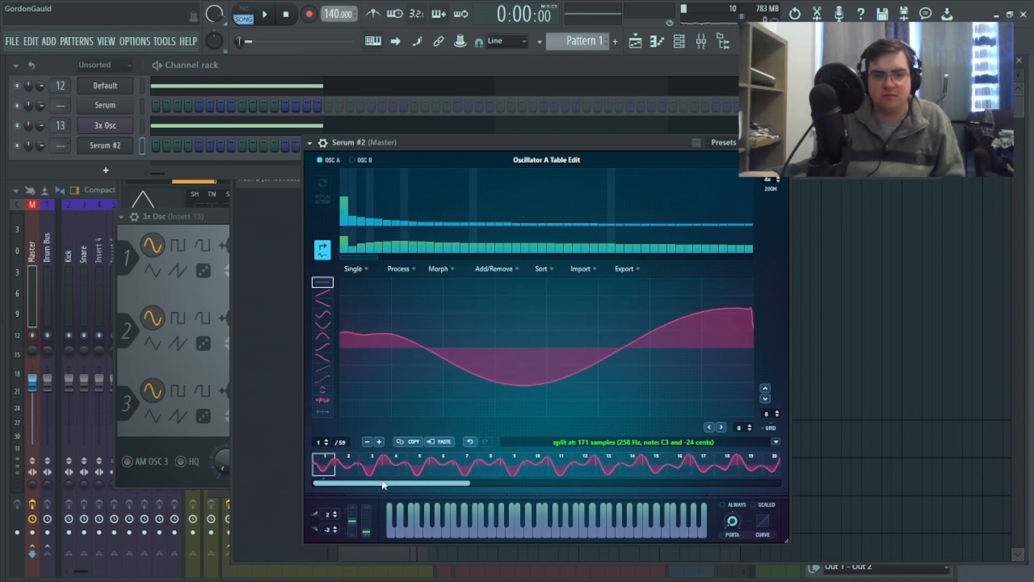
Remove the later frames through the end of the wavetable, keeping only the first 20.
{"action": "scroll", "coordinate": [543, 464], "scroll_direction": "down", "scroll_amount": 5}
{"action": "left_click", "coordinate": [555, 464]}
{"action": "left_click", "coordinate": [491, 268]}
{"action": "left_click", "coordinate": [552, 354]}
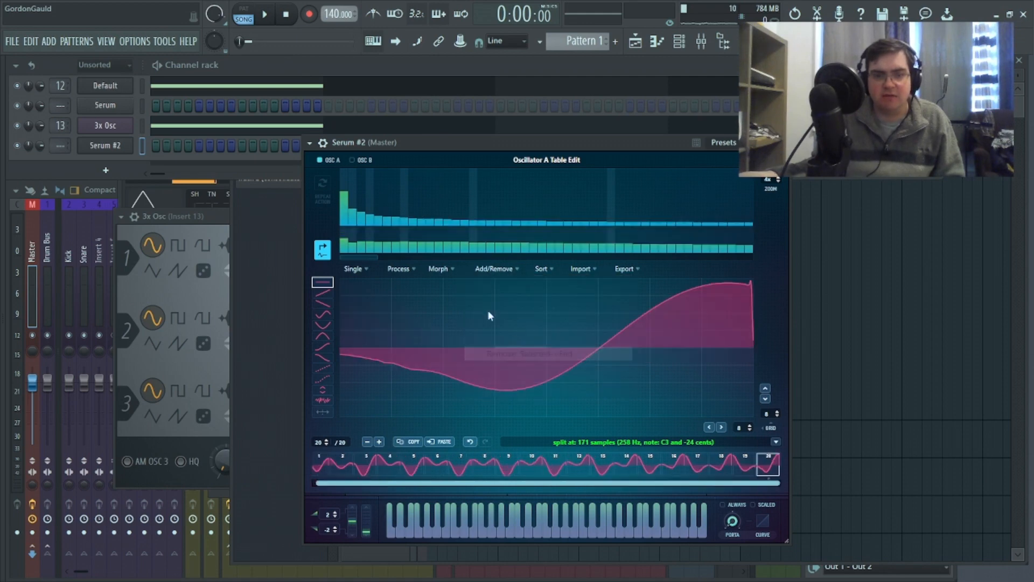
Normalize each wavetable frame separately and apply Morph - Spectral to the table.
{"action": "left_click", "coordinate": [397, 269]}
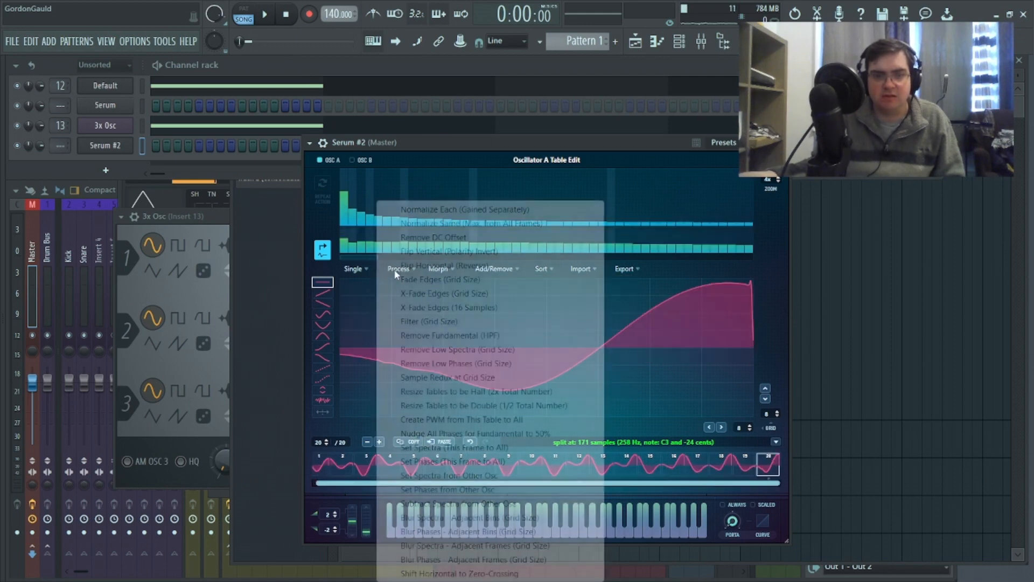
{"action": "left_click", "coordinate": [450, 210]}
{"action": "left_click", "coordinate": [446, 268]}
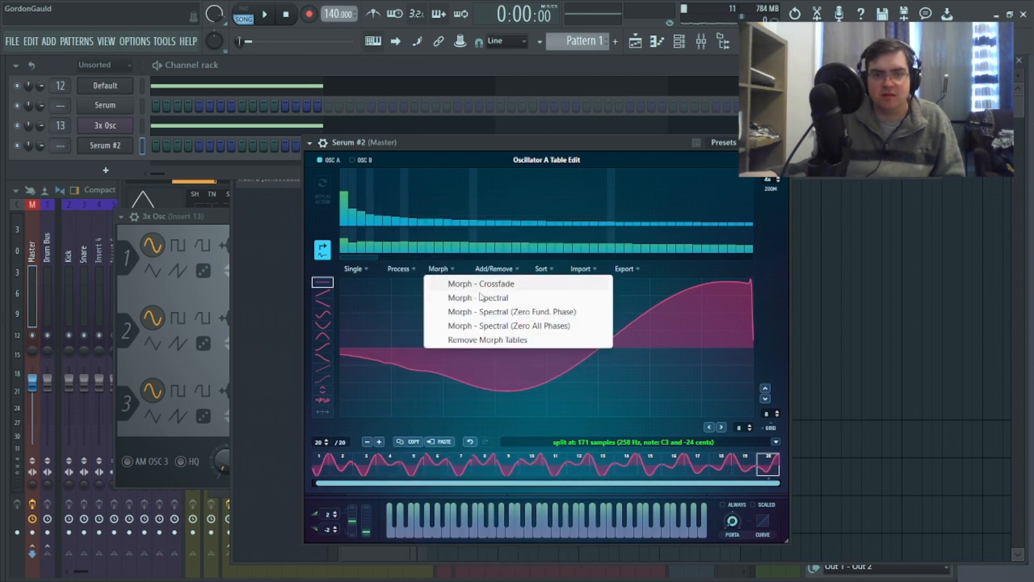
{"action": "left_click", "coordinate": [463, 296]}
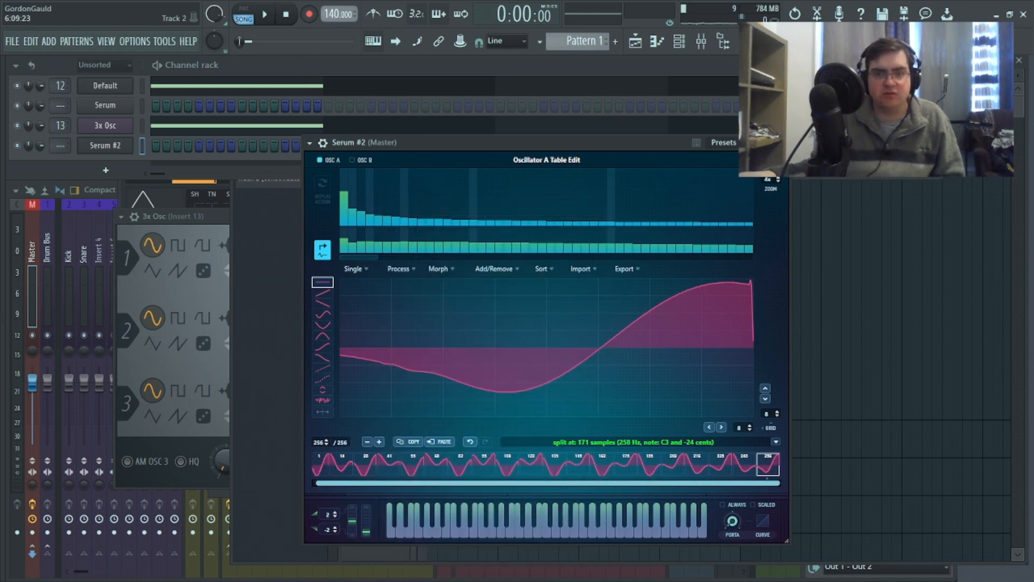
Leave the wavetable editor, lower oscillator A's octave to -2 and adjust its wavetable position.
{"action": "left_click", "coordinate": [776, 161]}
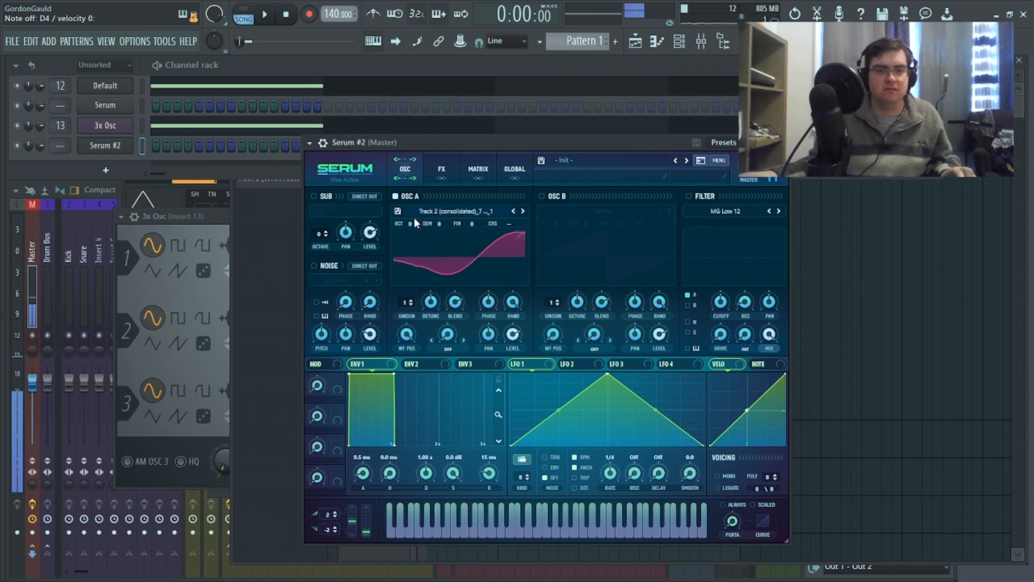
{"action": "left_click_drag", "start_coordinate": [409, 223], "coordinate": [409, 236]}
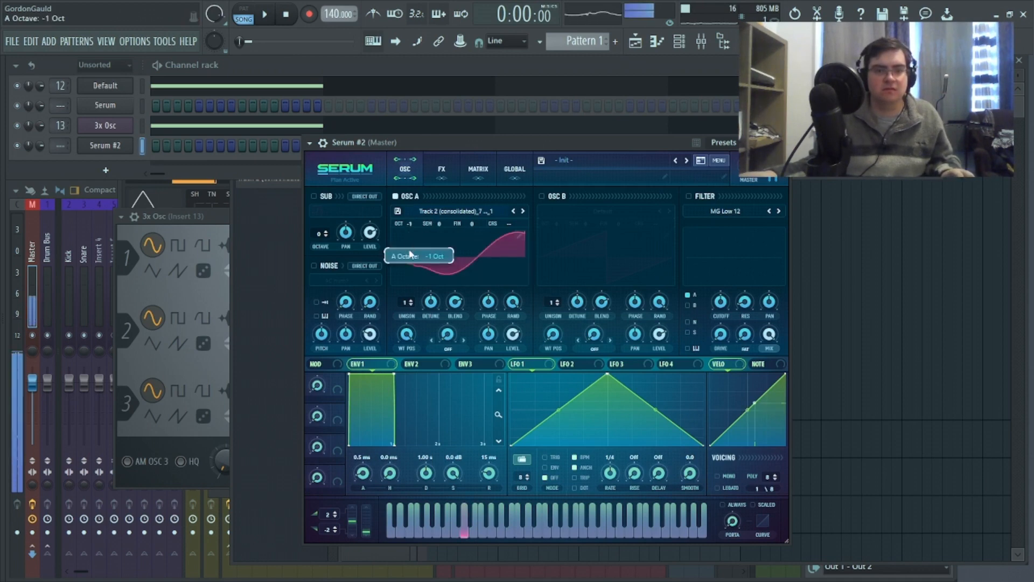
{"action": "mouse_move", "coordinate": [406, 334]}
{"action": "left_mouse_down"}
{"action": "mouse_move", "coordinate": [408, 401]}
{"action": "mouse_move", "coordinate": [393, 447]}
{"action": "mouse_move", "coordinate": [384, 370]}
{"action": "left_mouse_up"}
Remove the frames from the beginning of oscillator A's wavetable through selected frame 68.
{"action": "left_click", "coordinate": [520, 235]}
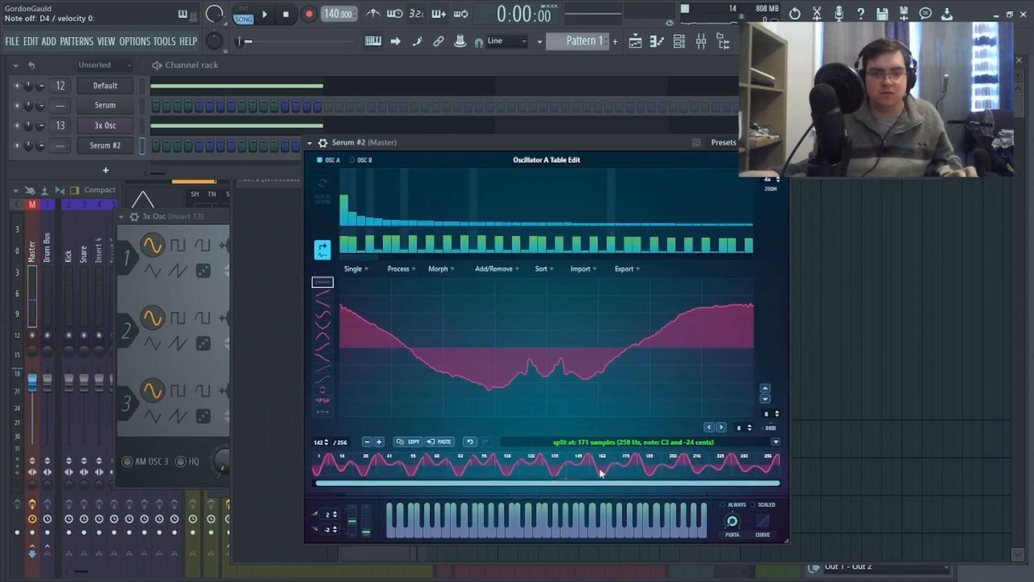
{"action": "left_click_drag", "start_coordinate": [507, 481], "coordinate": [444, 472]}
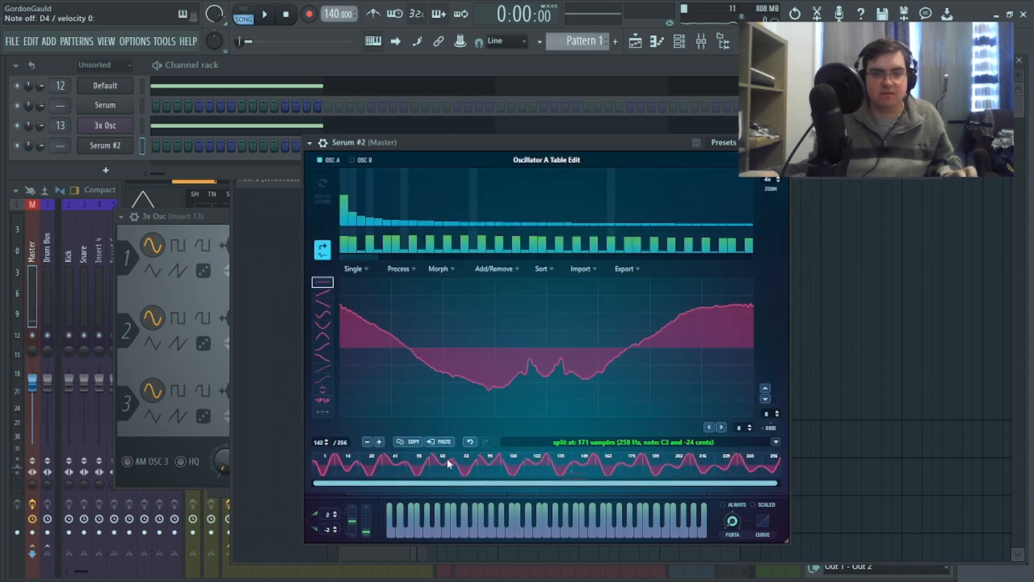
{"action": "left_click", "coordinate": [447, 463]}
{"action": "left_click", "coordinate": [493, 269]}
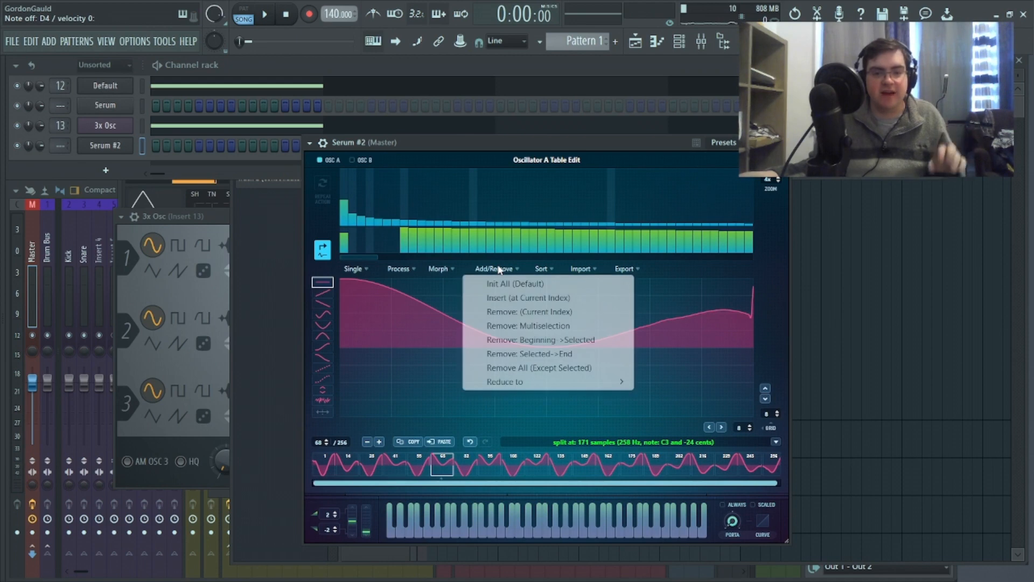
{"action": "left_click", "coordinate": [521, 339]}
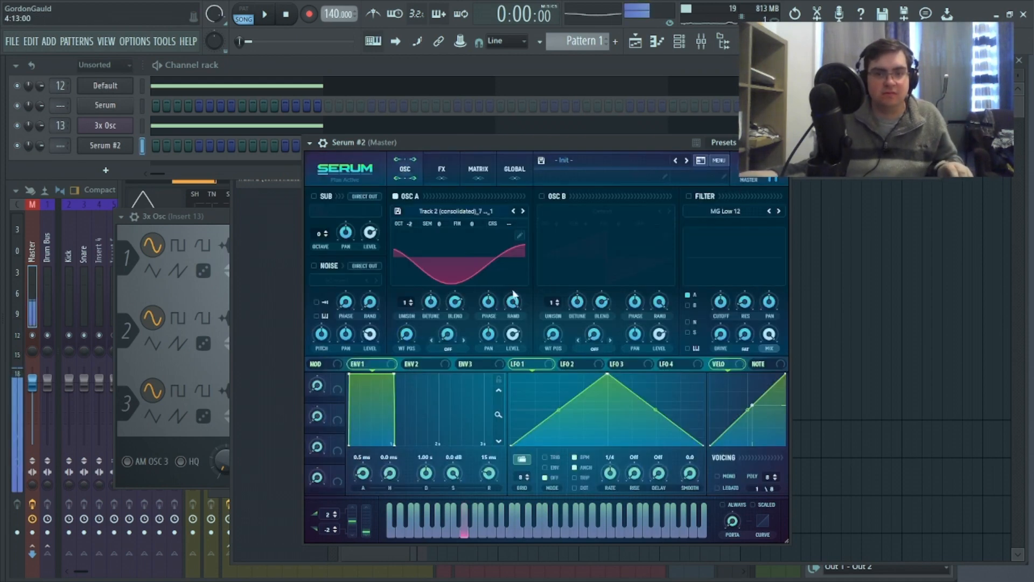
Sweep oscillator A's wavetable position and set its warp mode to Bend -.
{"action": "left_click_drag", "start_coordinate": [402, 338], "coordinate": [405, 334]}
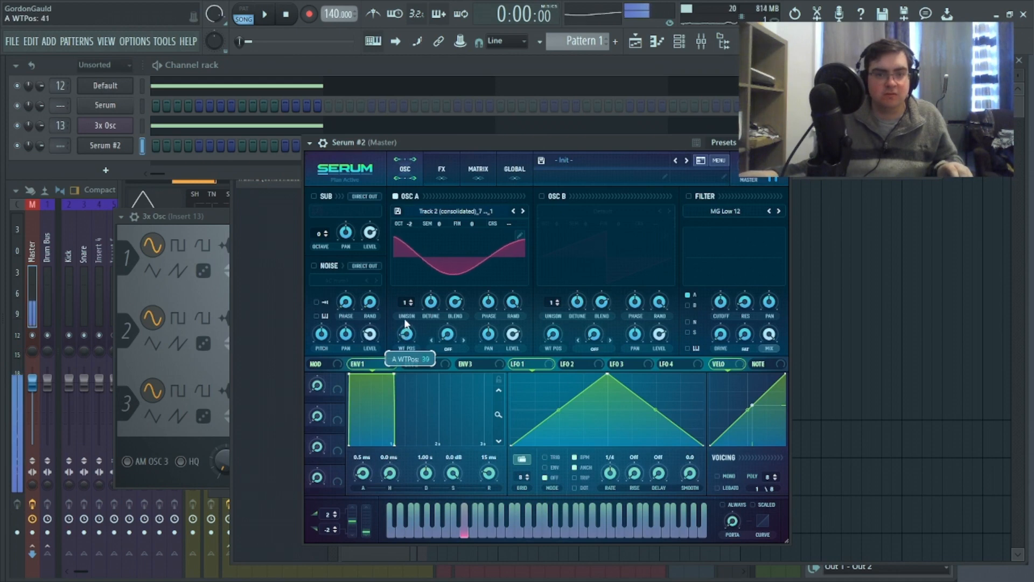
{"action": "left_click_drag", "start_coordinate": [408, 306], "coordinate": [428, 274]}
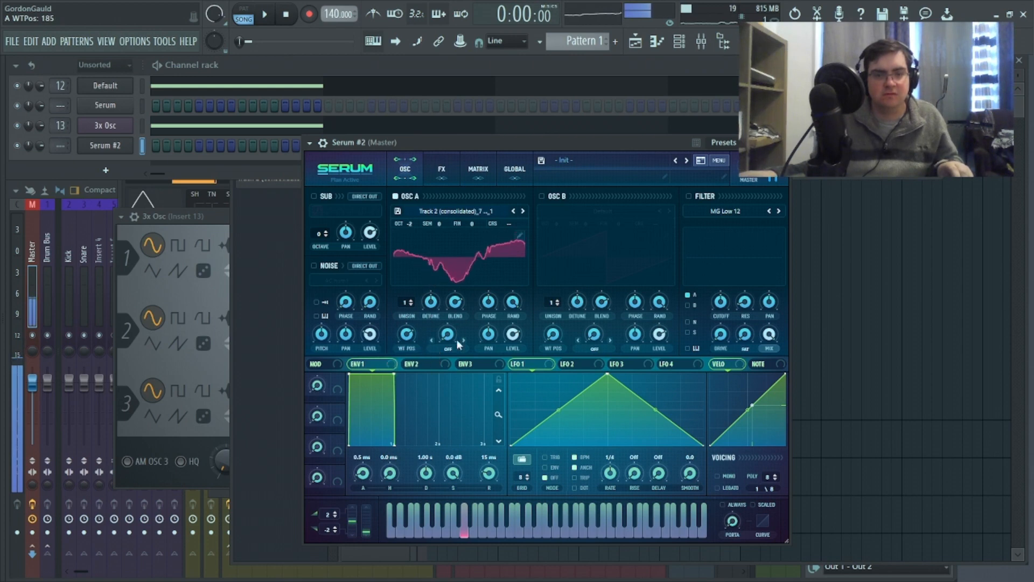
{"action": "left_click", "coordinate": [455, 349]}
{"action": "left_click", "coordinate": [463, 105]}
{"action": "left_click_drag", "start_coordinate": [446, 305], "coordinate": [445, 275]}
{"action": "left_click_drag", "start_coordinate": [441, 209], "coordinate": [438, 209]}
{"action": "left_click_drag", "start_coordinate": [412, 336], "coordinate": [411, 335]}
Reshape LFO 1 into a fast rise with a long convex decay and assign it to oscillator A's level.
{"action": "left_click_drag", "start_coordinate": [607, 373], "coordinate": [537, 363]}
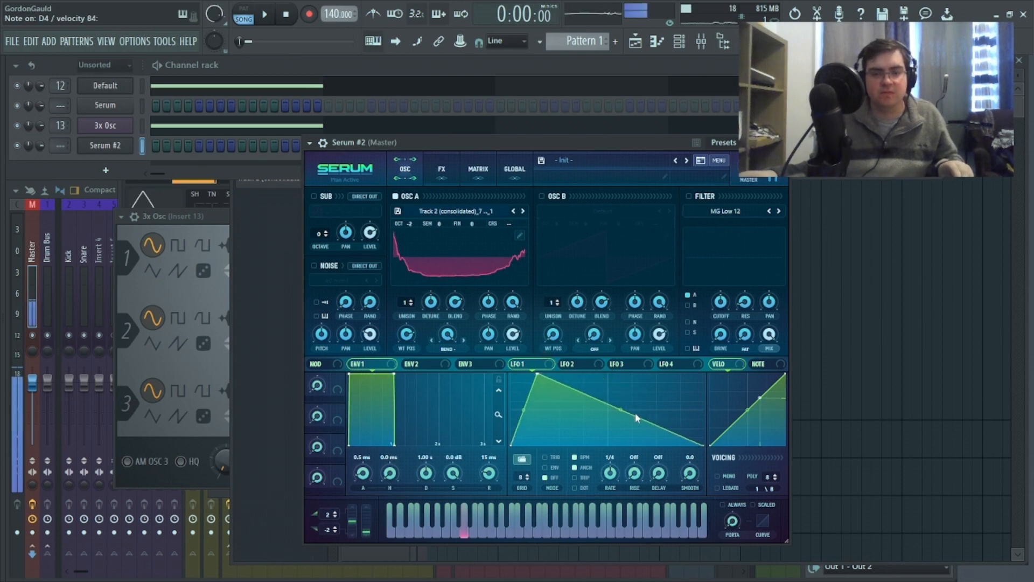
{"action": "left_click_drag", "start_coordinate": [622, 413], "coordinate": [621, 396]}
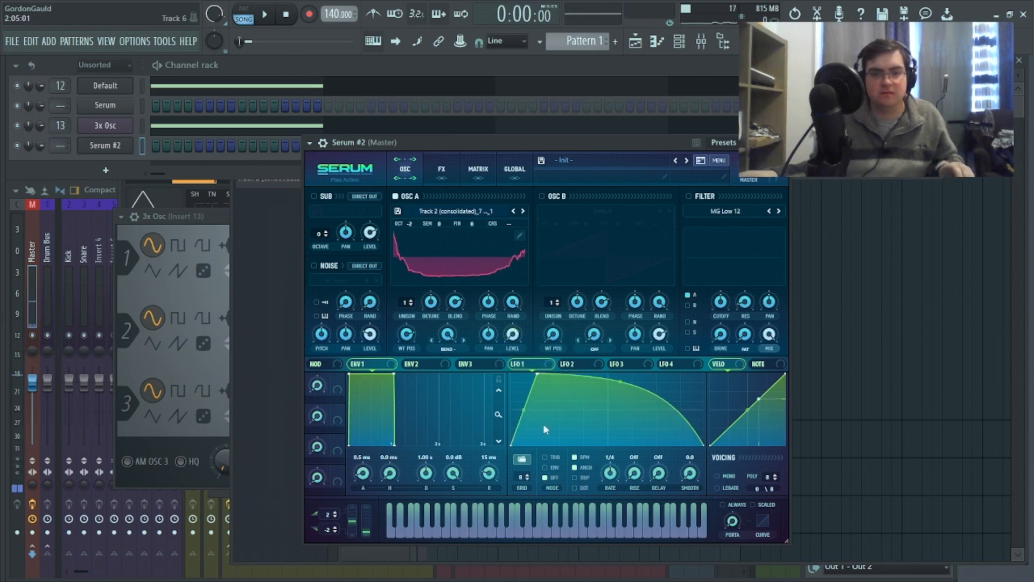
{"action": "left_click_drag", "start_coordinate": [513, 338], "coordinate": [513, 336]}
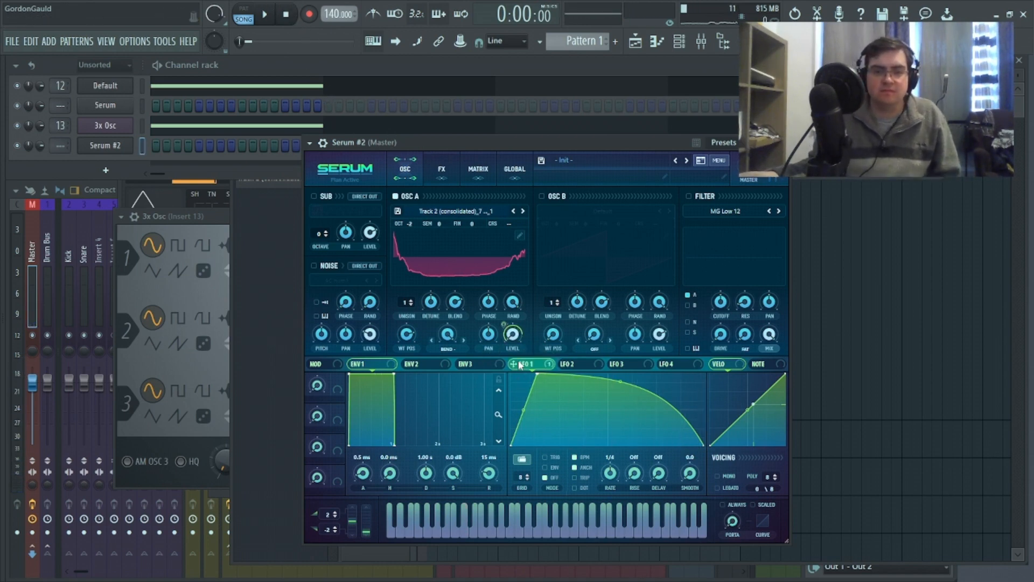
Modulate oscillator A's bend amount and wavetable position with LFO 1 in Trig mode, adjusting the base wavetable position.
{"action": "double_click", "coordinate": [444, 335]}
{"action": "left_click_drag", "start_coordinate": [452, 338], "coordinate": [439, 321]}
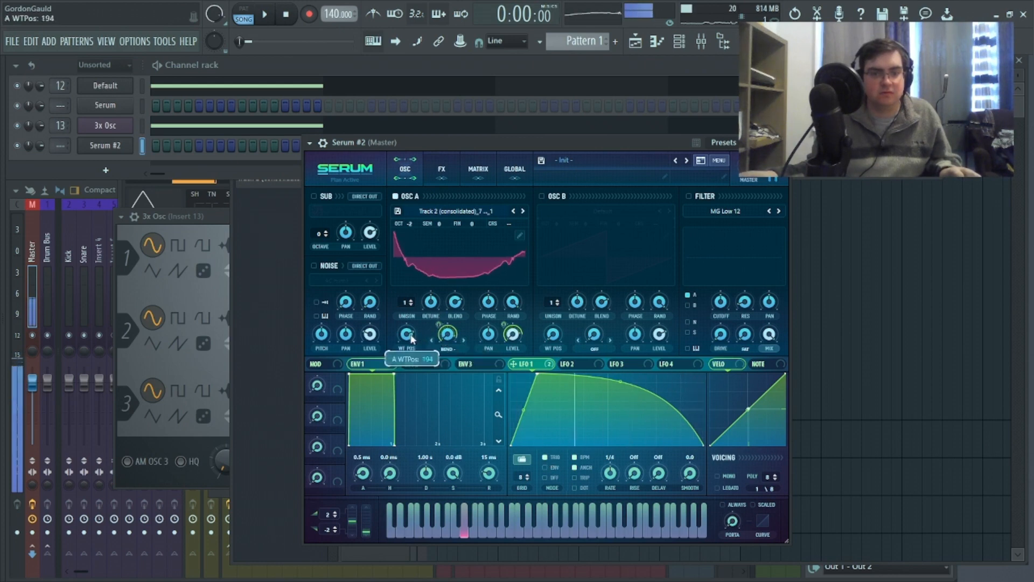
{"action": "left_click_drag", "start_coordinate": [411, 338], "coordinate": [410, 312]}
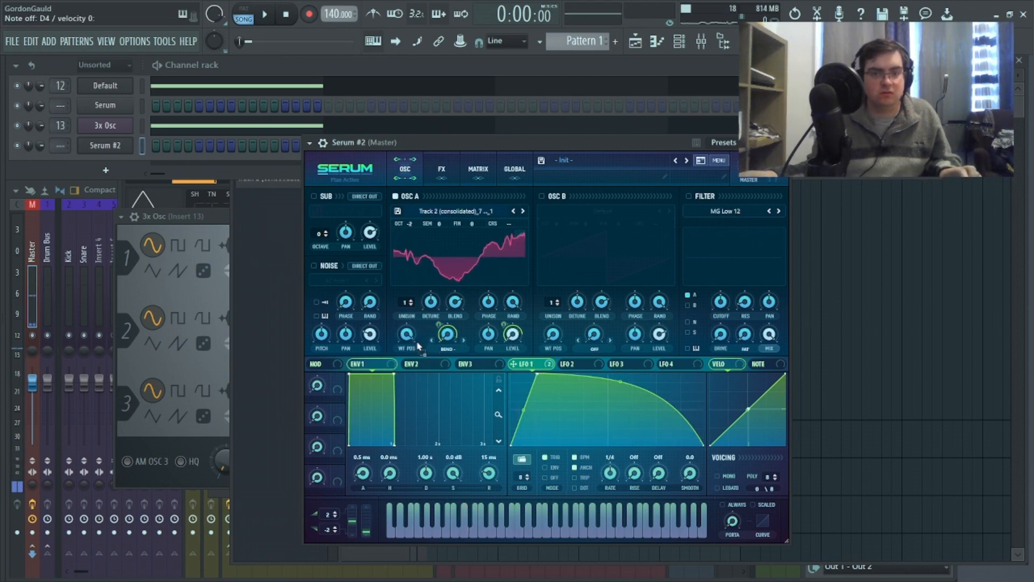
{"action": "mouse_move", "coordinate": [396, 326]}
{"action": "left_mouse_down"}
{"action": "mouse_move", "coordinate": [406, 339]}
{"action": "mouse_move", "coordinate": [399, 323]}
{"action": "left_mouse_up"}
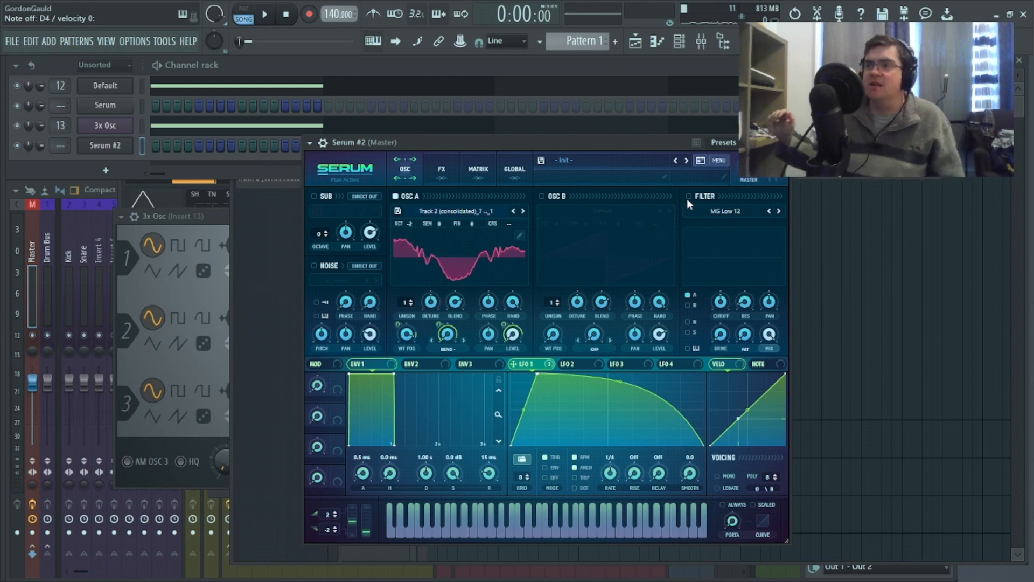
Start a new project from a template without saving the current one, keeping the recorded audio files on disk.
{"action": "left_click", "coordinate": [808, 237]}
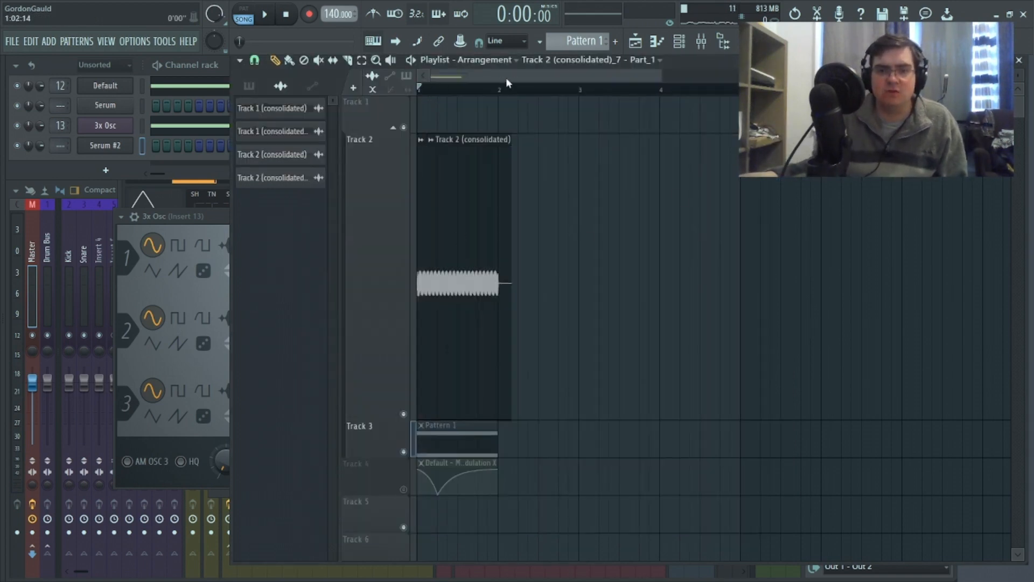
{"action": "left_click_drag", "start_coordinate": [665, 75], "coordinate": [592, 118]}
{"action": "left_click_drag", "start_coordinate": [519, 76], "coordinate": [664, 106]}
{"action": "left_click", "coordinate": [12, 41]}
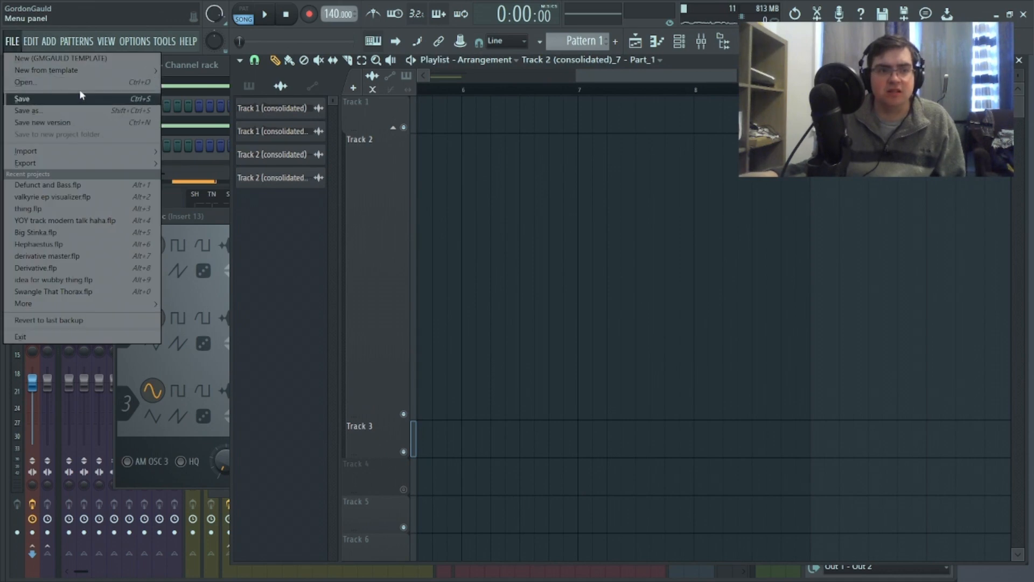
{"action": "mouse_move", "coordinate": [101, 69]}
{"action": "left_click", "coordinate": [196, 161]}
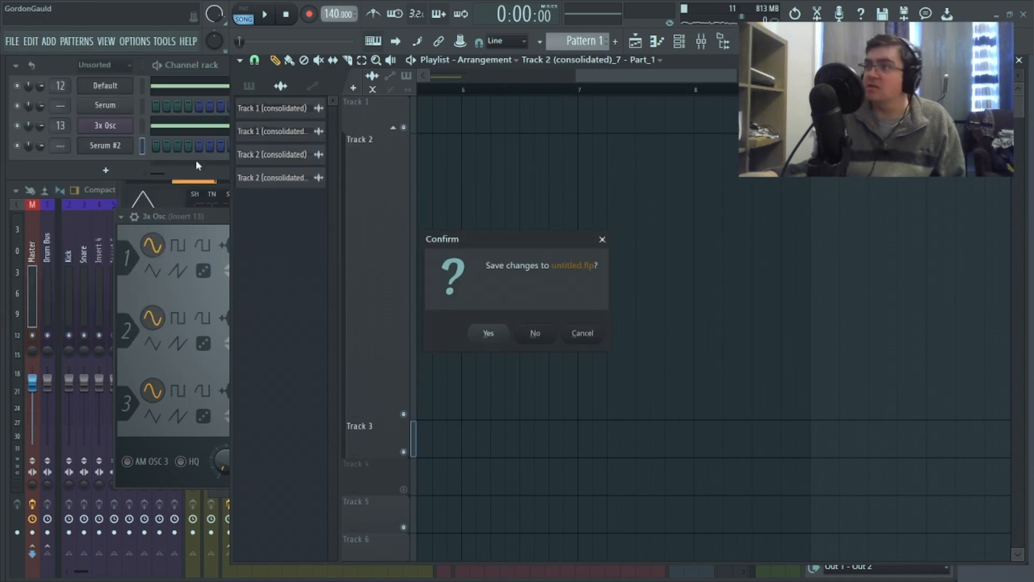
{"action": "left_click", "coordinate": [536, 334]}
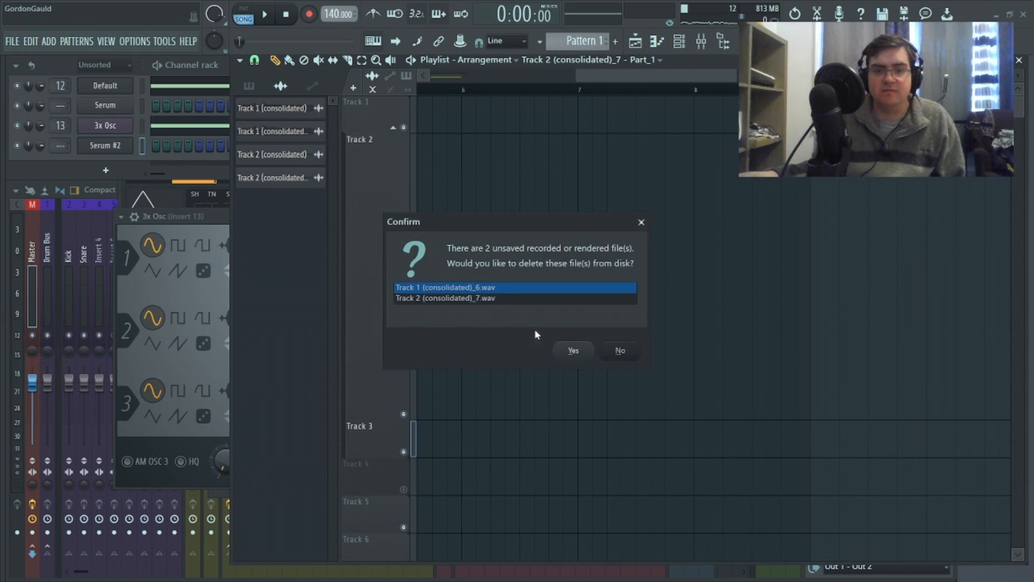
{"action": "left_click", "coordinate": [613, 356]}
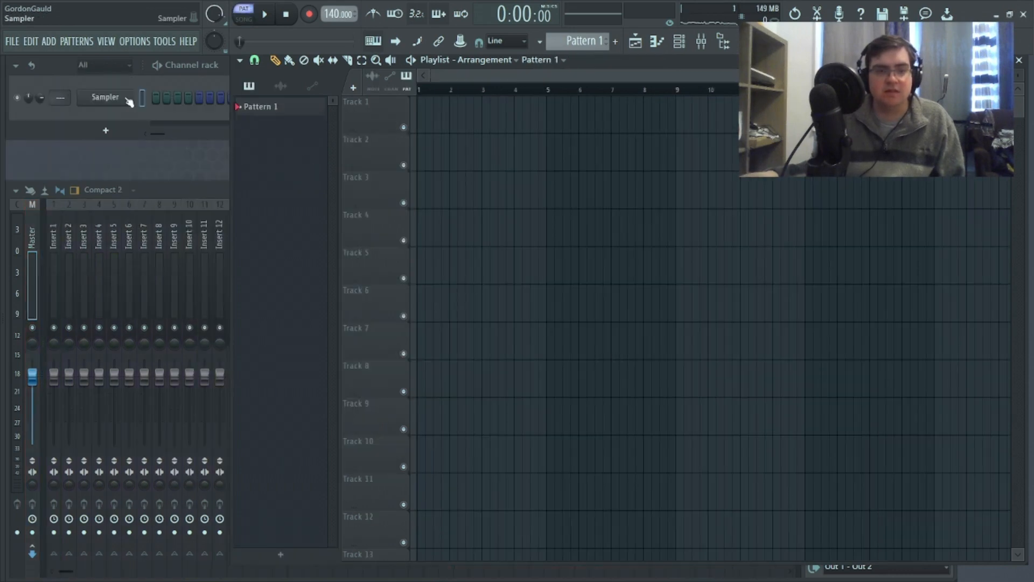
{"action": "left_click", "coordinate": [107, 98]}
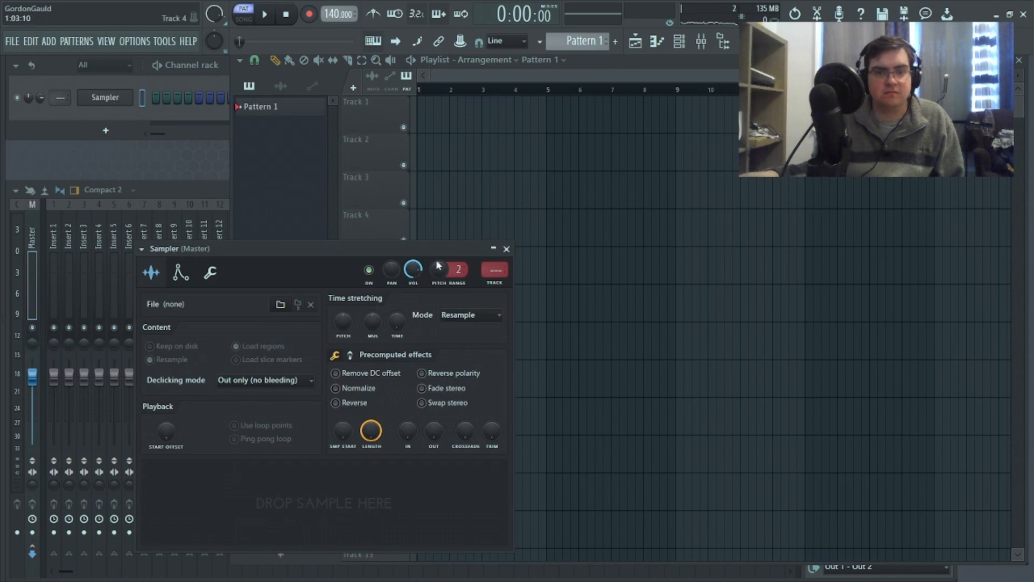
{"action": "left_click", "coordinate": [506, 249]}
{"action": "right_click", "coordinate": [107, 101]}
{"action": "left_click", "coordinate": [97, 173]}
Rename mixer track Insert 1 as "car" and Insert 2 as "mod".
{"action": "right_click", "coordinate": [52, 241]}
{"action": "left_click", "coordinate": [88, 211]}
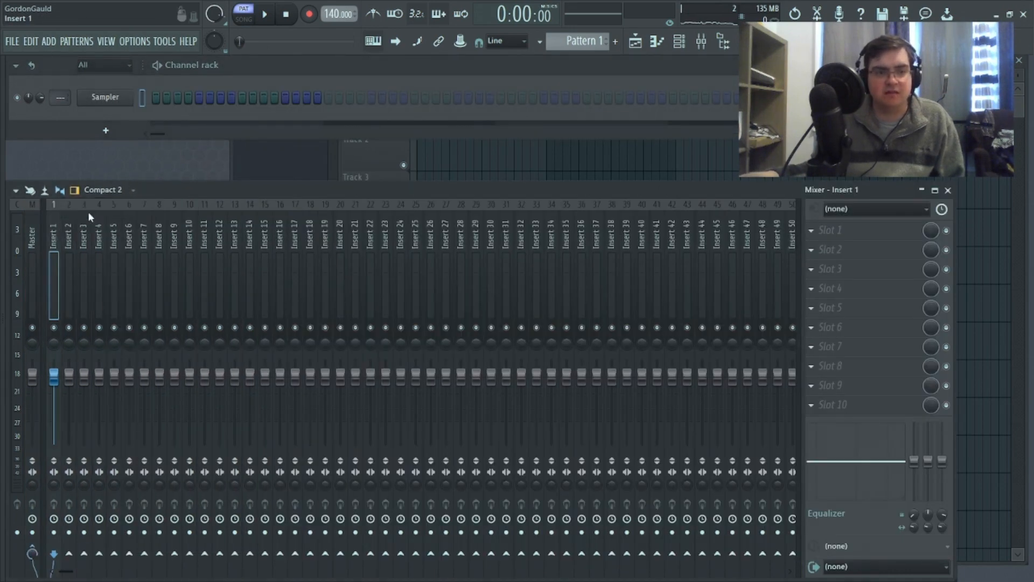
{"action": "type", "text": "car"}
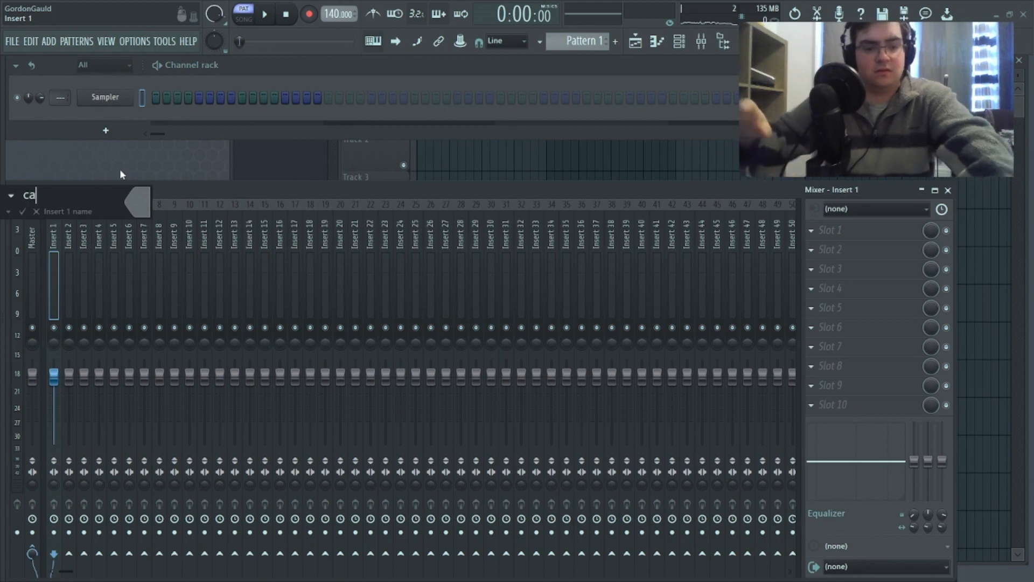
{"action": "key", "text": "Return"}
{"action": "right_click", "coordinate": [73, 227]}
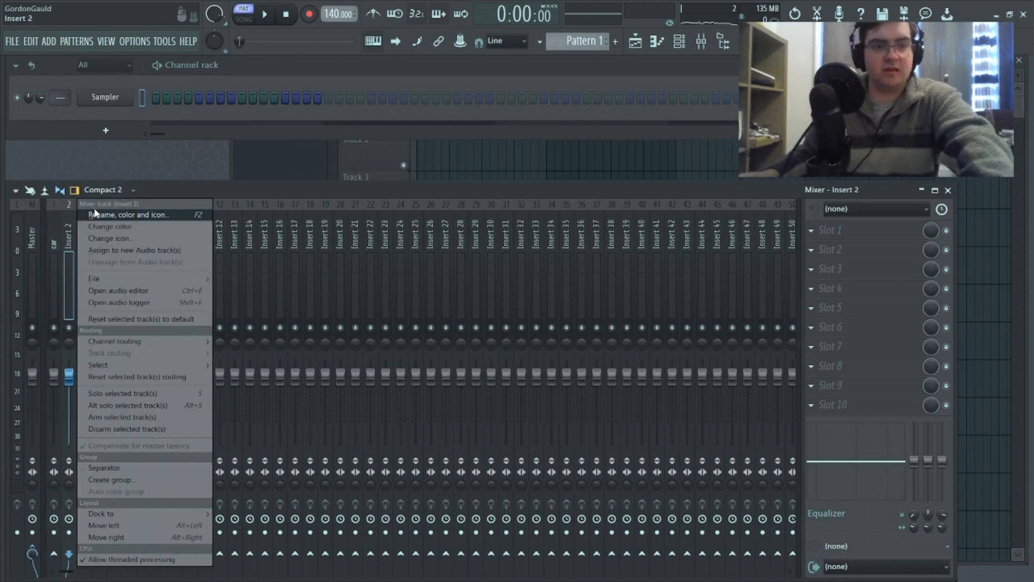
{"action": "left_click", "coordinate": [94, 207]}
{"action": "type", "text": "mod"}
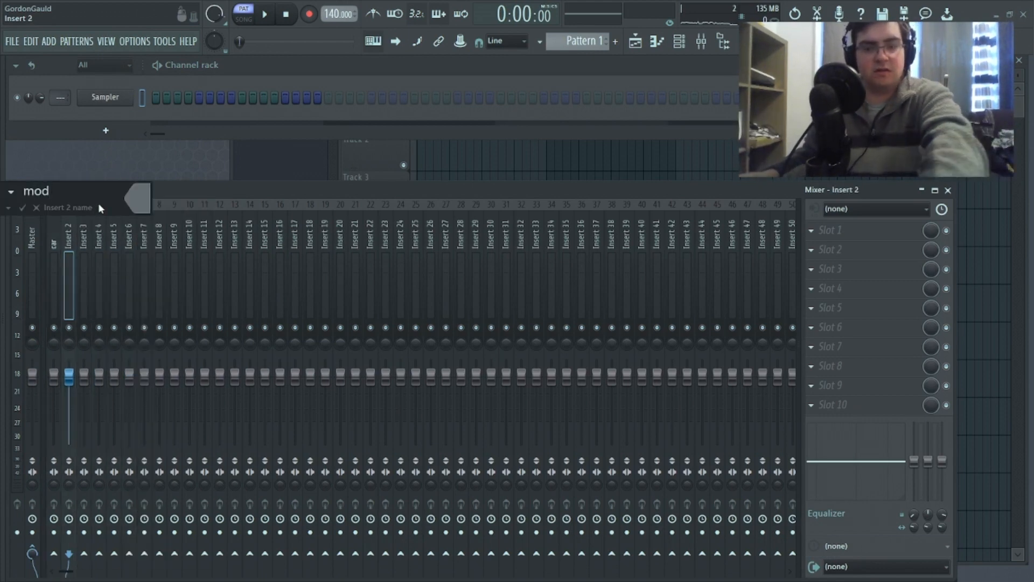
{"action": "key", "text": "Return"}
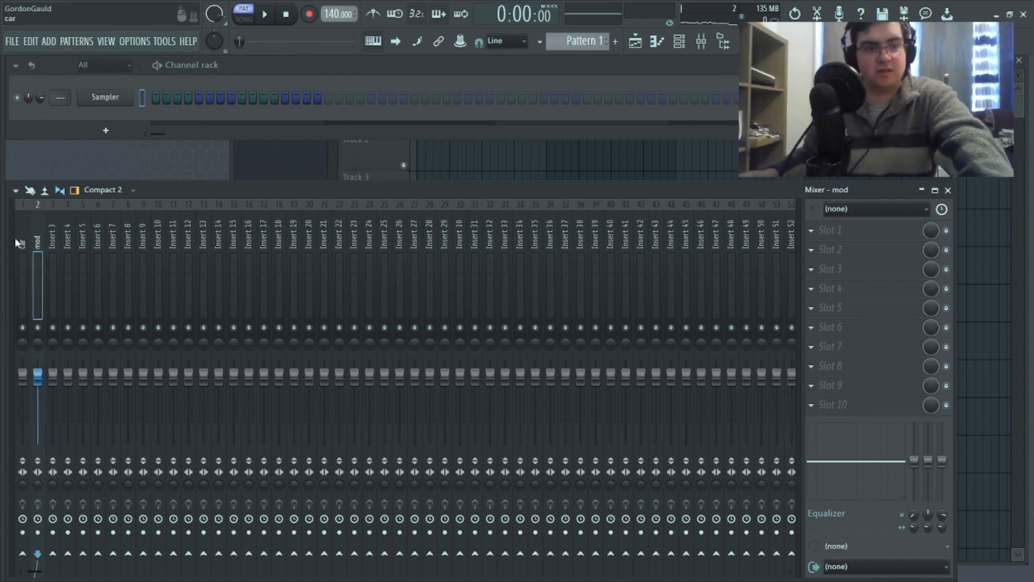
Sidechain the mod track to the car track only, and load Frequency Shifter in the car track's first effect slot.
{"action": "right_click", "coordinate": [54, 553]}
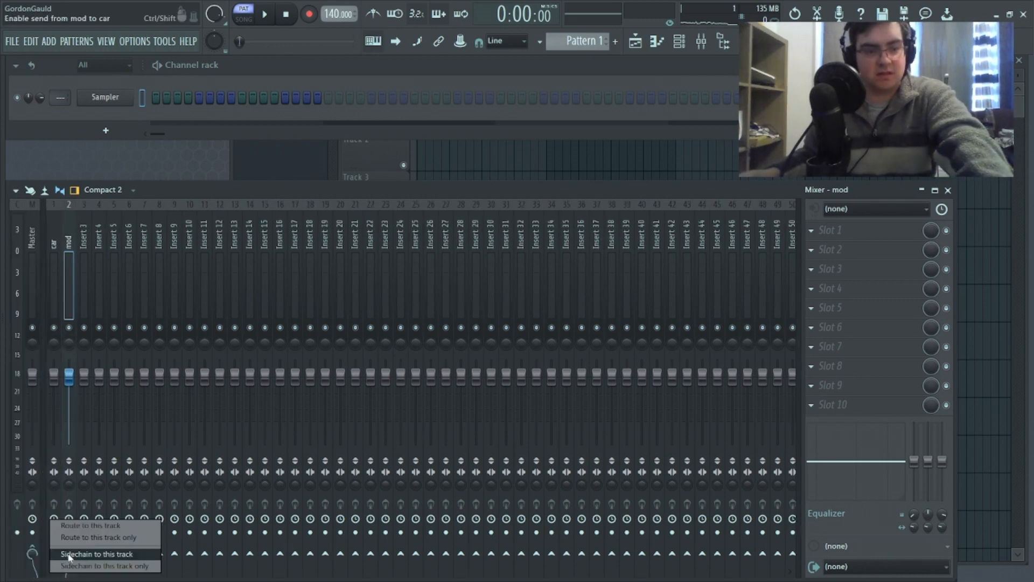
{"action": "left_click", "coordinate": [81, 567]}
{"action": "left_click", "coordinate": [54, 266]}
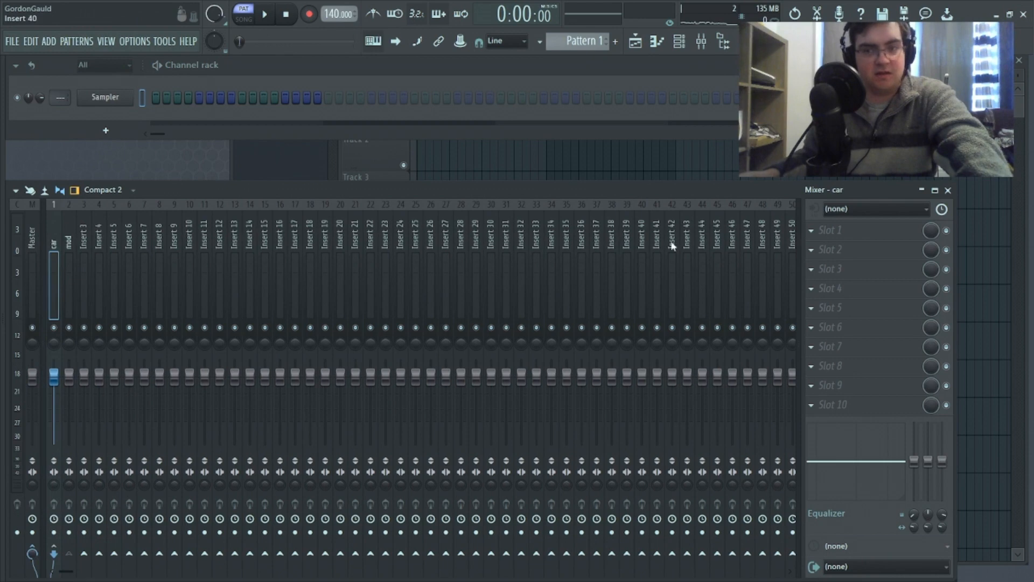
{"action": "left_click", "coordinate": [839, 230]}
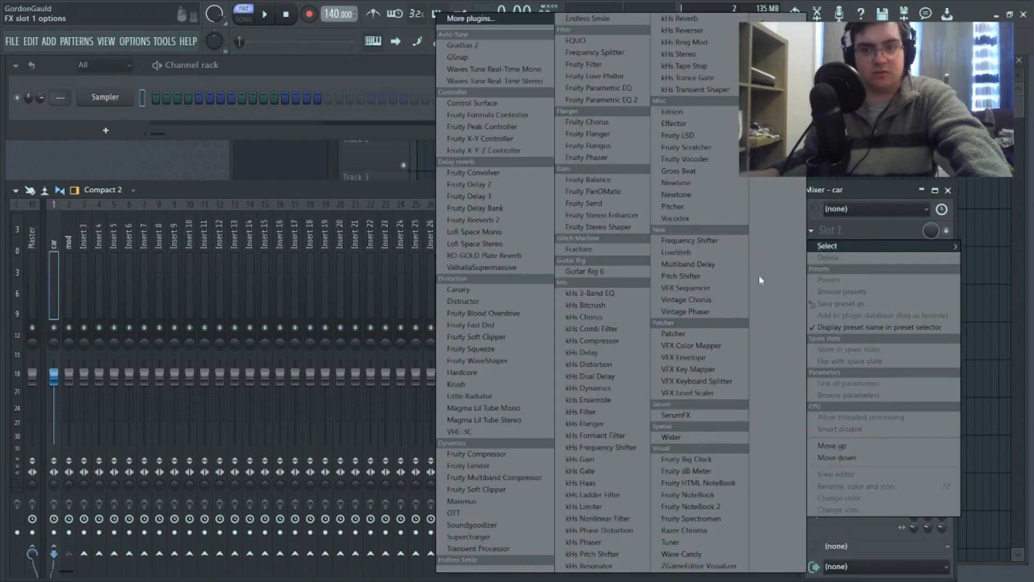
{"action": "left_click", "coordinate": [691, 241]}
{"action": "left_click", "coordinate": [385, 182]}
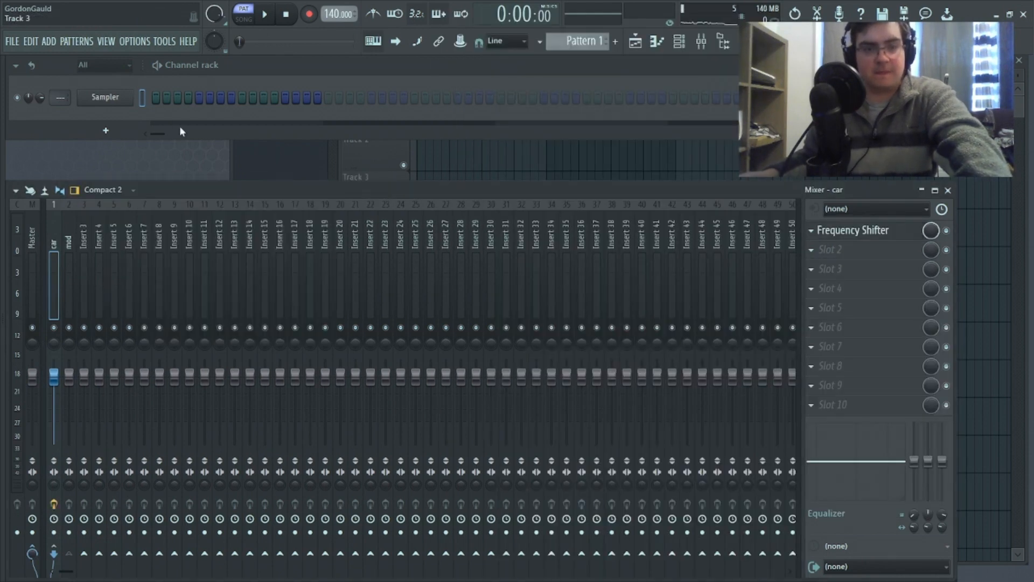
{"action": "left_click", "coordinate": [123, 102]}
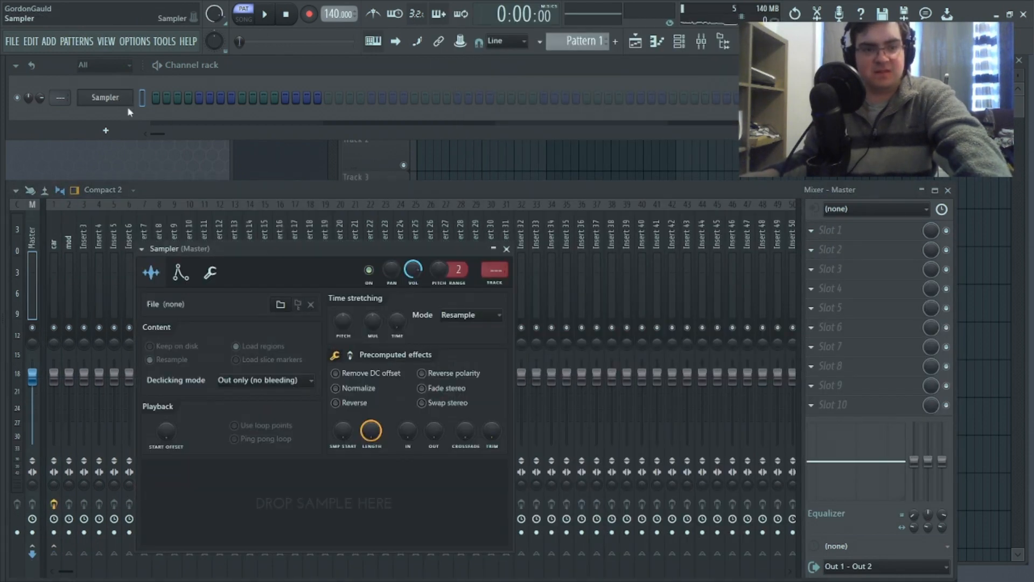
{"action": "left_click", "coordinate": [506, 249]}
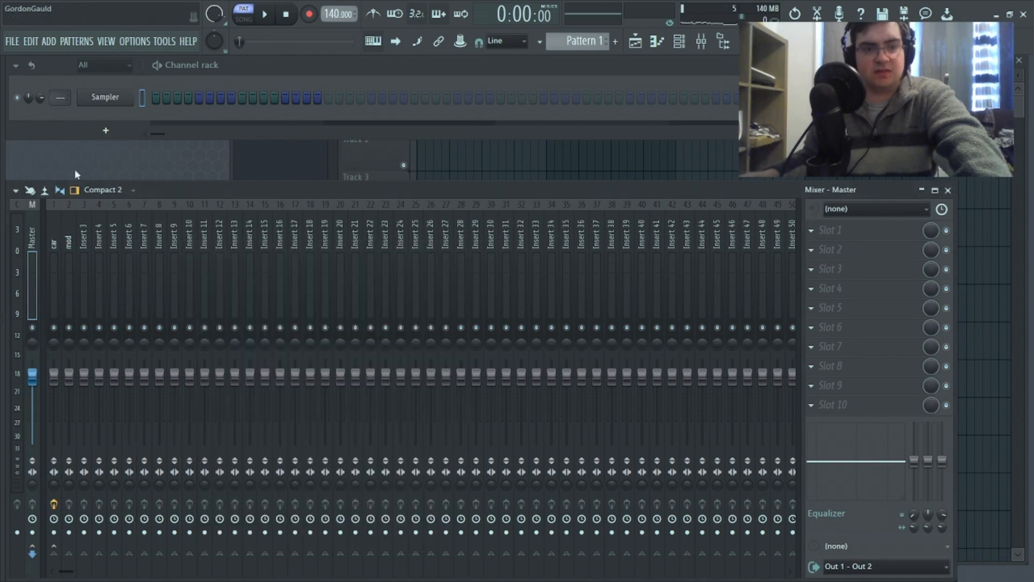
Set the car track's Frequency Shifter to Ring Mod with sidechain input 1.
{"action": "left_click", "coordinate": [59, 261]}
{"action": "left_click", "coordinate": [869, 232]}
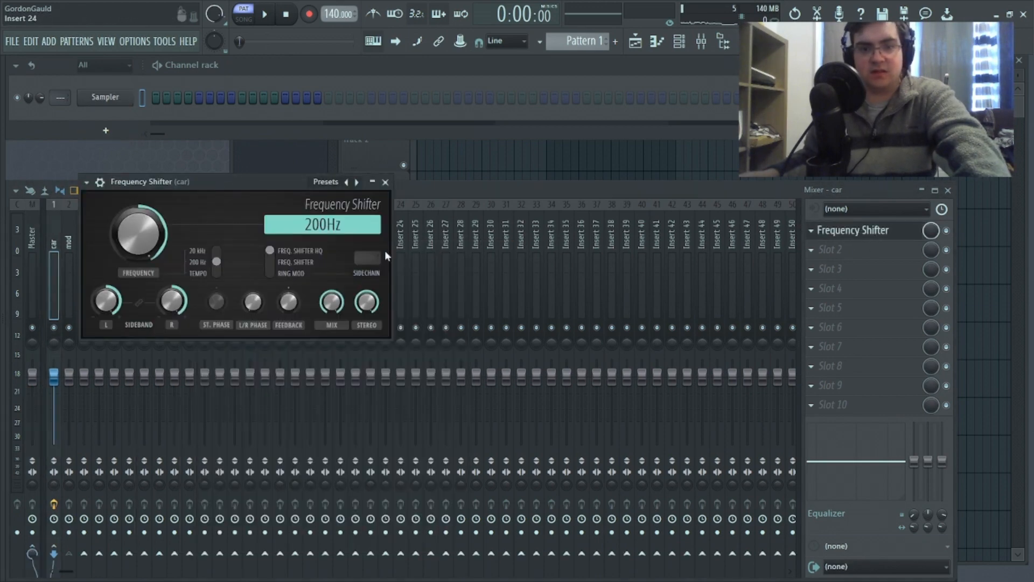
{"action": "left_click", "coordinate": [287, 276]}
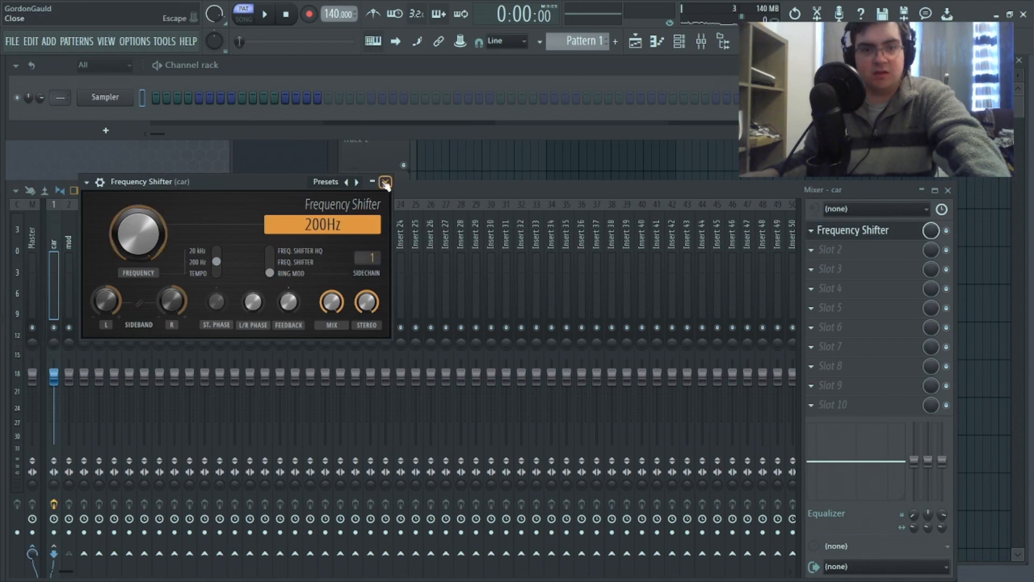
{"action": "left_click", "coordinate": [385, 182]}
Collapse the recent files in the browser and open the GMGAULD EFFECTS JAN223 sample folder.
{"action": "key", "text": "alt+F8"}
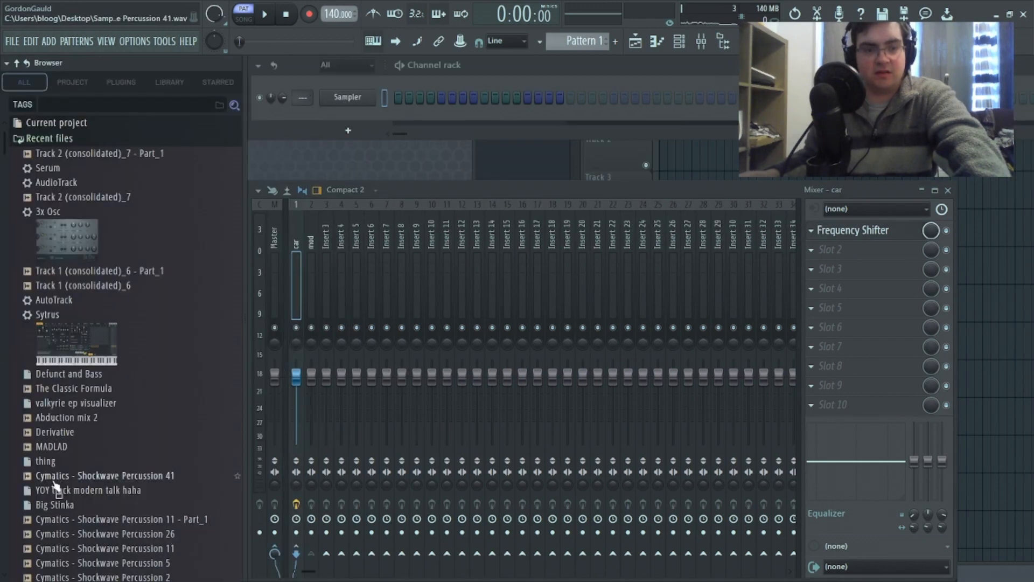
{"action": "left_click", "coordinate": [43, 139]}
{"action": "left_click", "coordinate": [64, 432]}
{"action": "scroll", "coordinate": [108, 426], "scroll_direction": "down", "scroll_amount": 15}
{"action": "scroll", "coordinate": [121, 418], "scroll_direction": "up", "scroll_amount": 7}
{"action": "scroll", "coordinate": [135, 399], "scroll_direction": "down", "scroll_amount": 4}
{"action": "scroll", "coordinate": [143, 384], "scroll_direction": "up", "scroll_amount": 1}
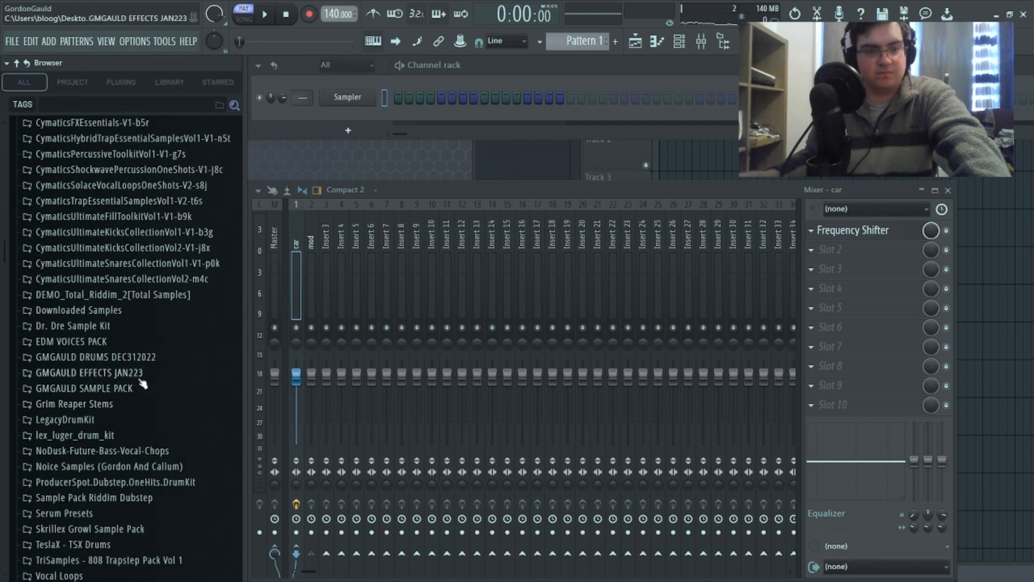
{"action": "left_click", "coordinate": [141, 377]}
Audition the ambient pads, place GMGAULD - 140BPM D#m Ambient Pad Air at the start of playlist Track 2, and route it to mixer track 1.
{"action": "left_click", "coordinate": [148, 389]}
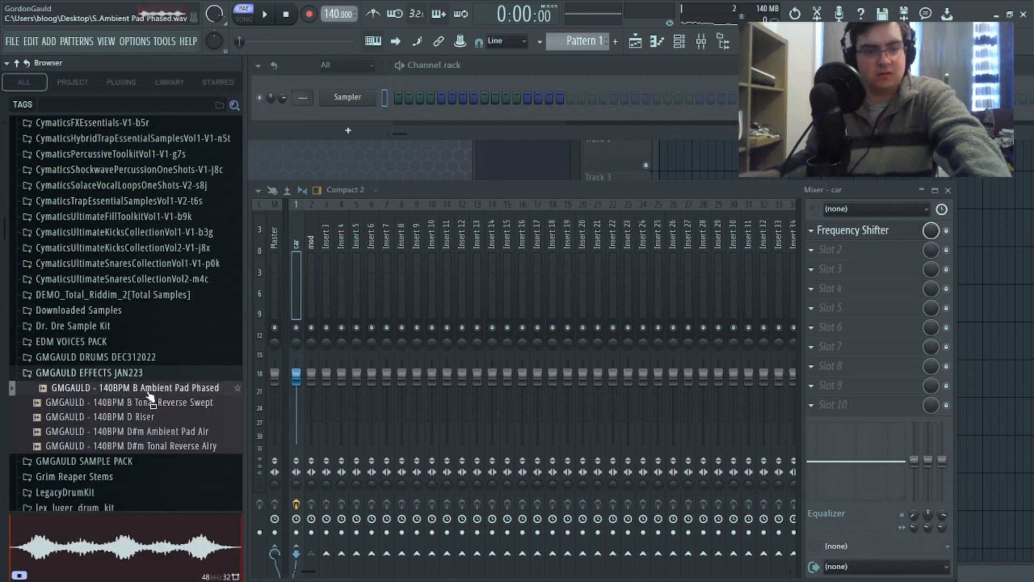
{"action": "left_click", "coordinate": [156, 435]}
{"action": "left_click_drag", "start_coordinate": [156, 441], "coordinate": [470, 159]}
{"action": "left_click", "coordinate": [60, 98]}
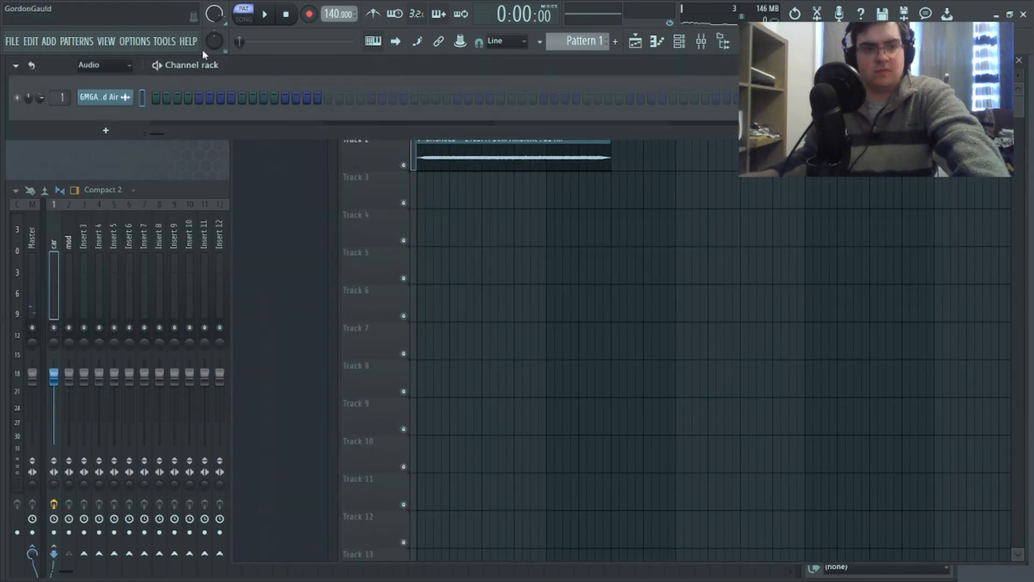
Play the pad in song mode and lower the car track's Frequency Shifter frequency to about 71.8 Hz.
{"action": "left_click", "coordinate": [264, 15]}
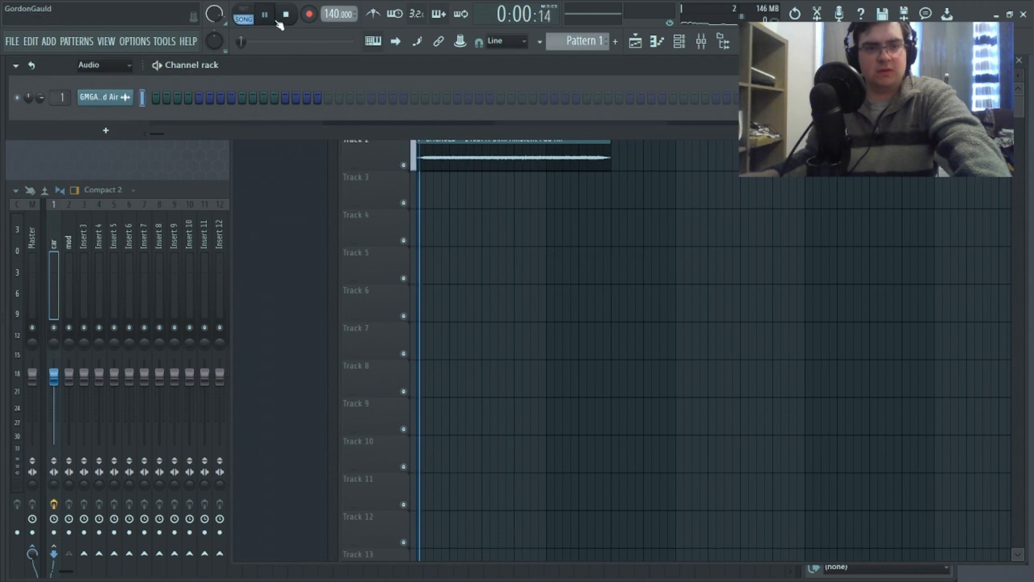
{"action": "left_click", "coordinate": [175, 192]}
{"action": "middle_click", "coordinate": [947, 162]}
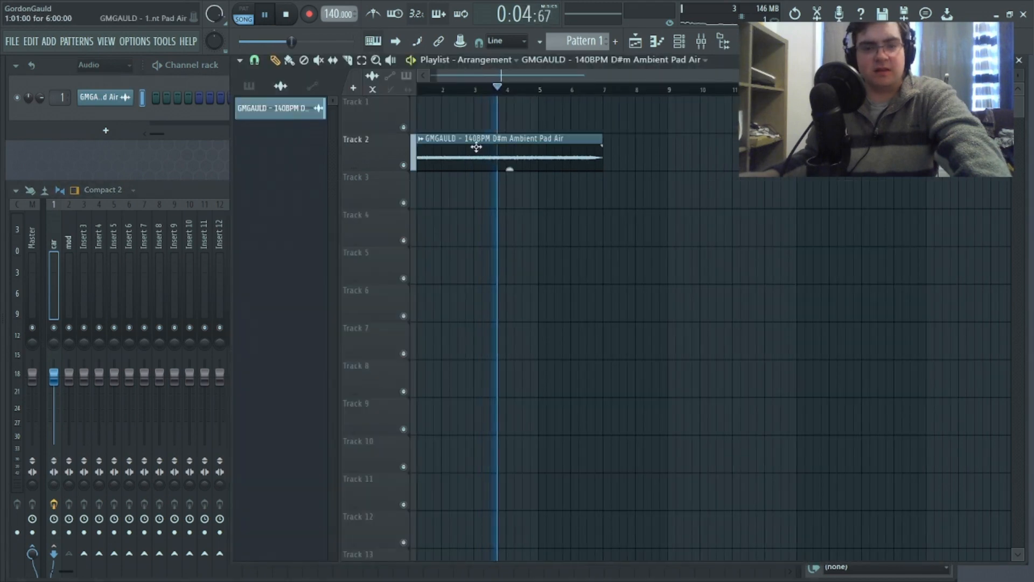
{"action": "left_click", "coordinate": [158, 208]}
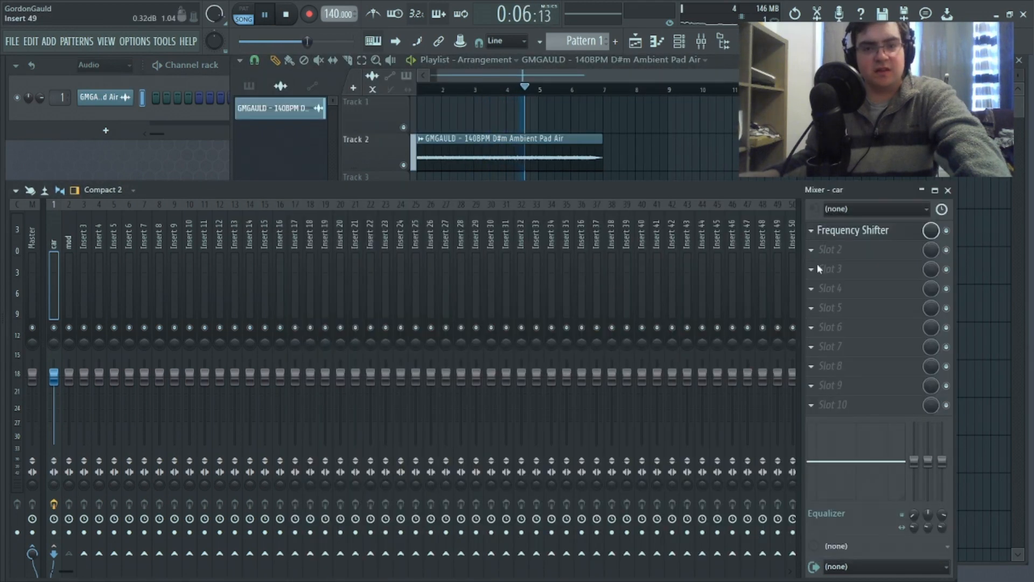
{"action": "left_click", "coordinate": [864, 233]}
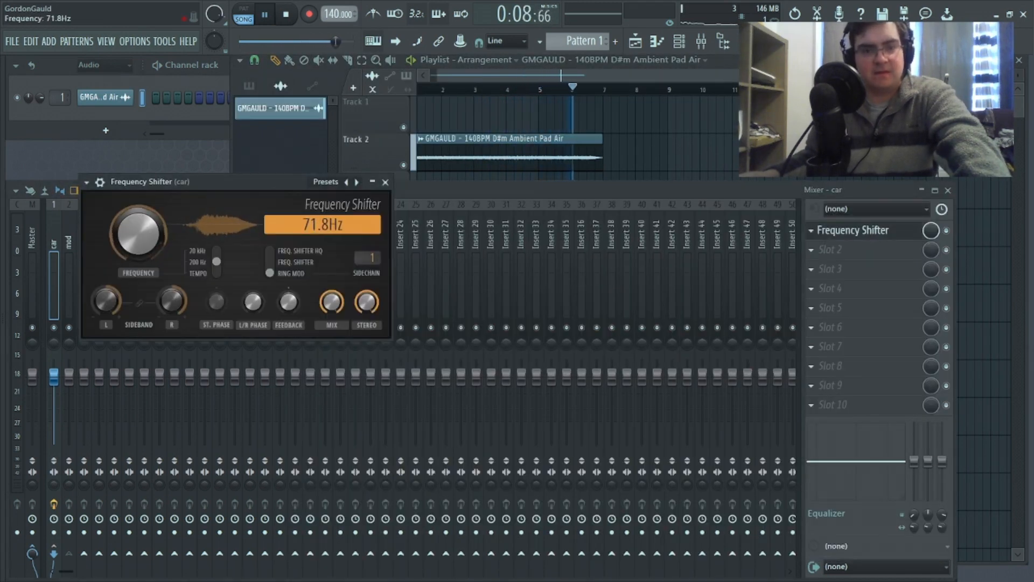
{"action": "left_click", "coordinate": [386, 182]}
{"action": "key", "text": "space"}
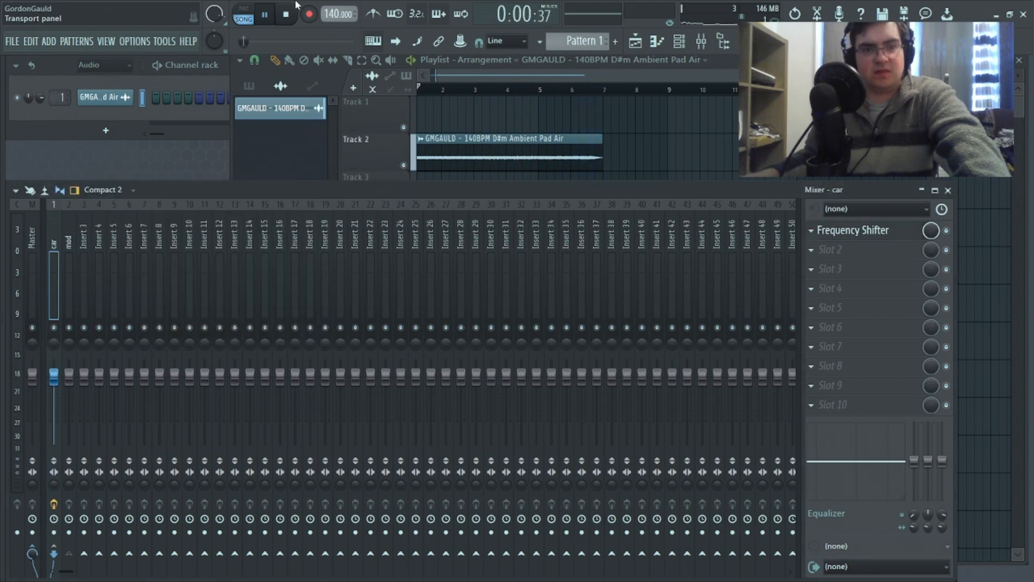
Browse the Cymatics sample packs and expand the Cymatics - Percussive Toolkit Vol 1 folder.
{"action": "key", "text": "alt+F8"}
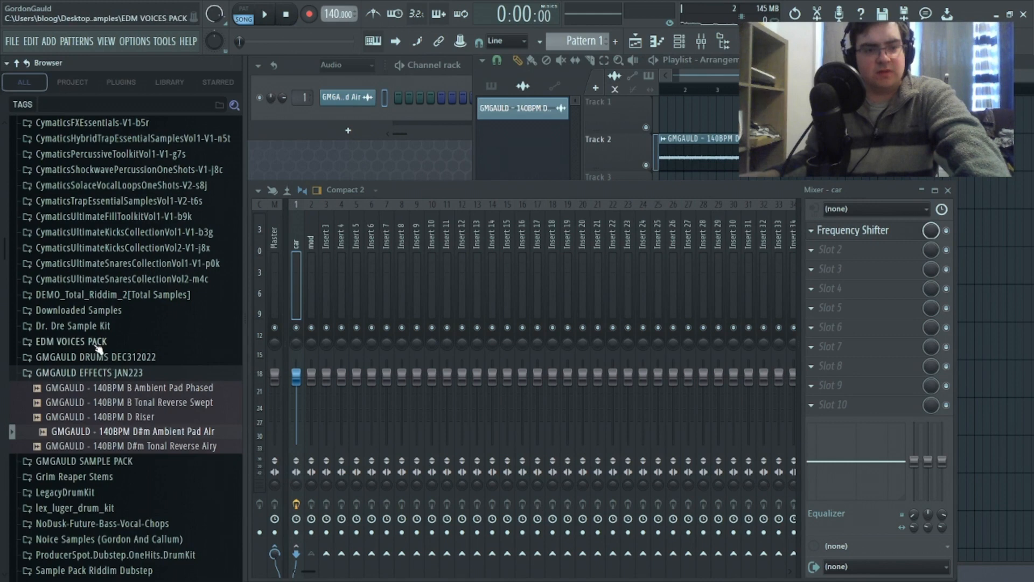
{"action": "scroll", "coordinate": [89, 377], "scroll_direction": "up", "scroll_amount": 2}
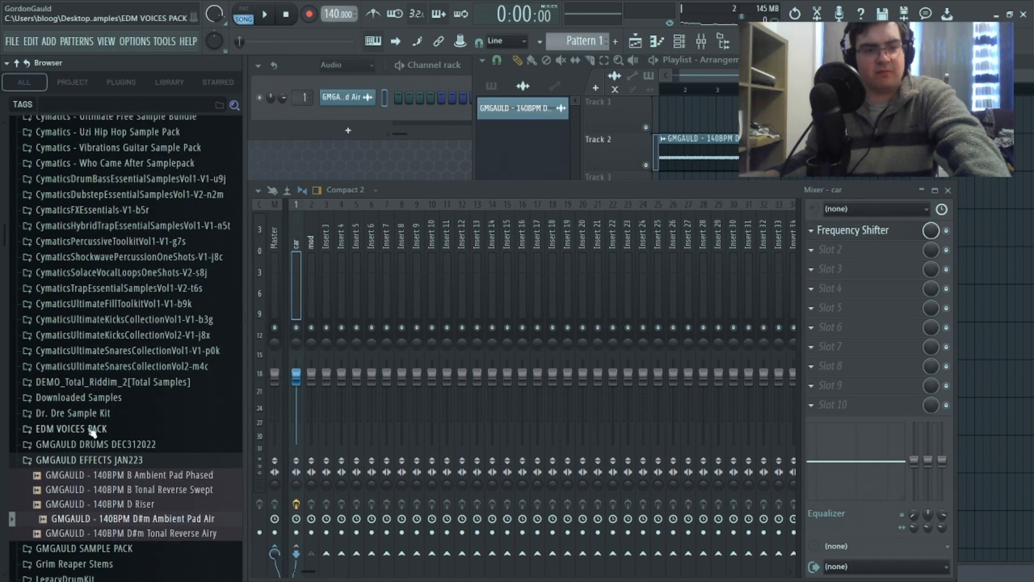
{"action": "left_click", "coordinate": [108, 271]}
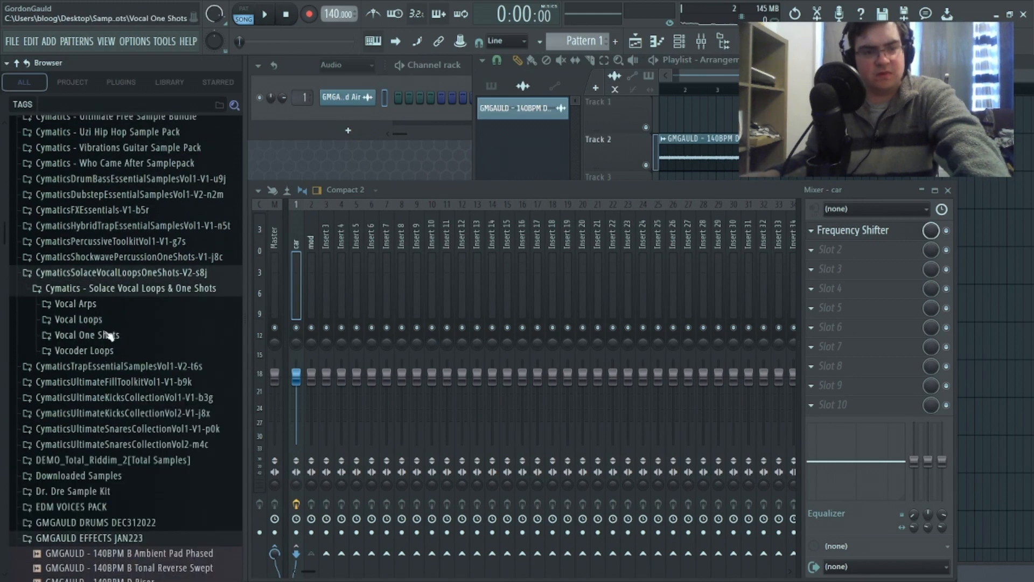
{"action": "left_click", "coordinate": [108, 257]}
{"action": "left_click", "coordinate": [107, 240]}
{"action": "left_click", "coordinate": [108, 272]}
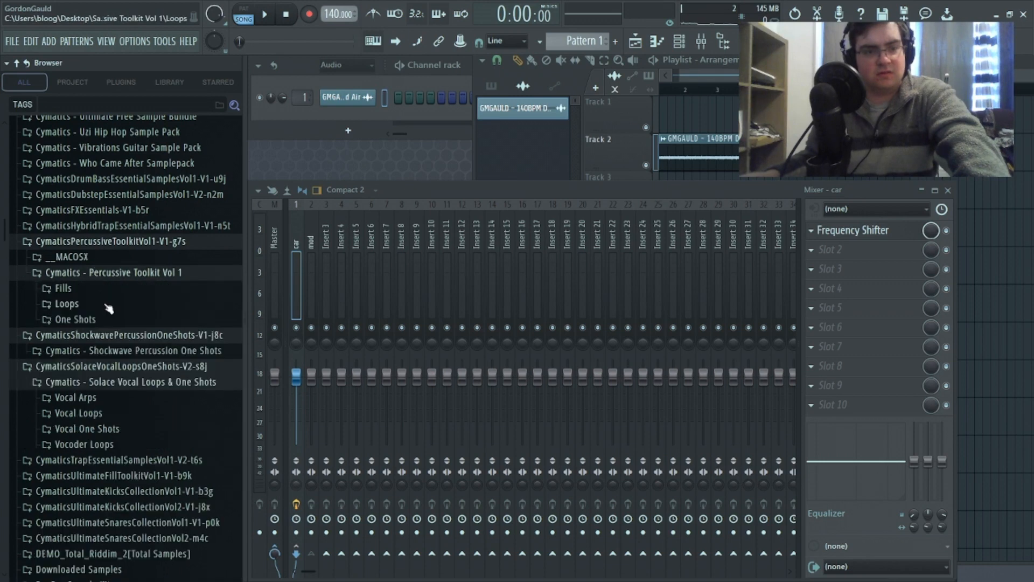
Place Cymatics - Perc Loop 4 - 100 BPM at the start of playlist Track 1 and route it to mixer track 2.
{"action": "left_click", "coordinate": [102, 306]}
{"action": "left_click_drag", "start_coordinate": [104, 363], "coordinate": [436, 114]}
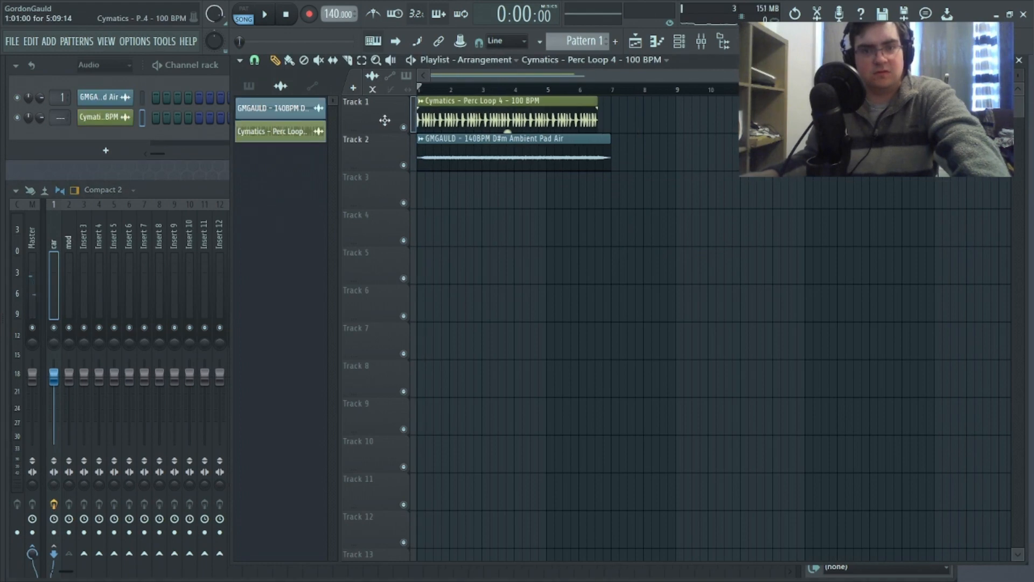
{"action": "left_click_drag", "start_coordinate": [60, 122], "coordinate": [60, 112]}
{"action": "left_click", "coordinate": [120, 115]}
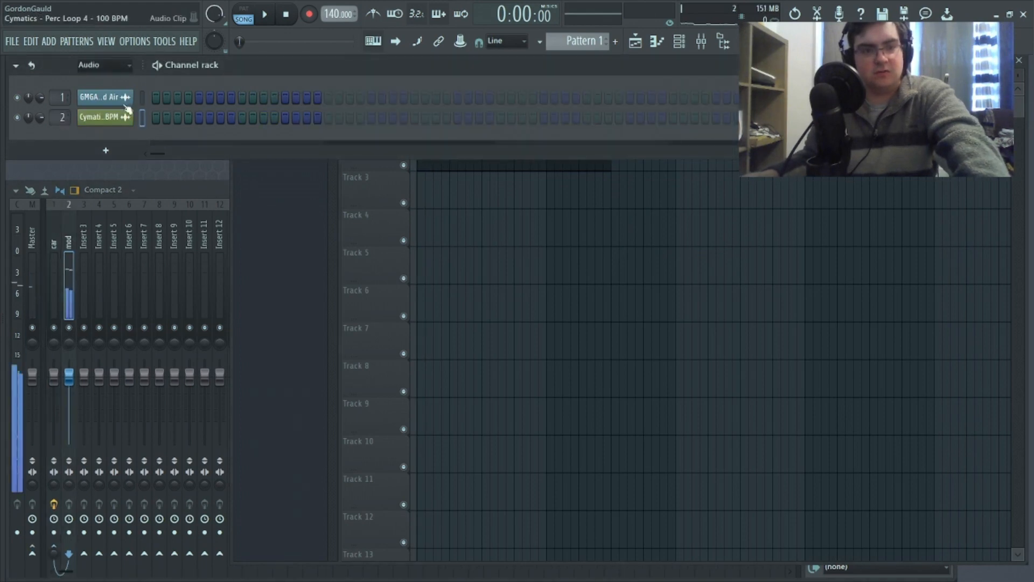
Play the arrangement and load OTT in the car track's second effect slot.
{"action": "left_click", "coordinate": [271, 16]}
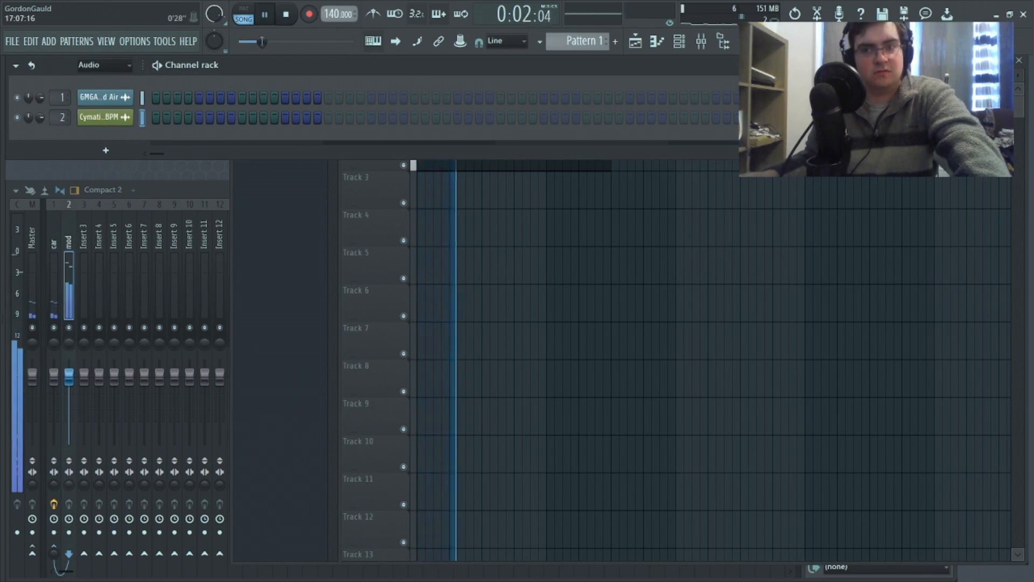
{"action": "left_click", "coordinate": [247, 181]}
{"action": "left_click", "coordinate": [45, 339]}
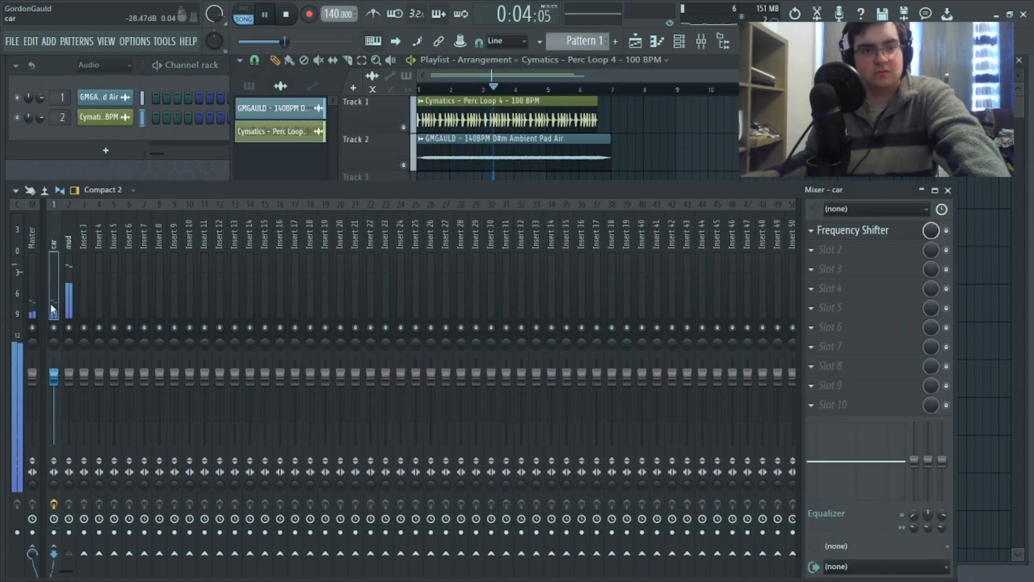
{"action": "left_click", "coordinate": [837, 253]}
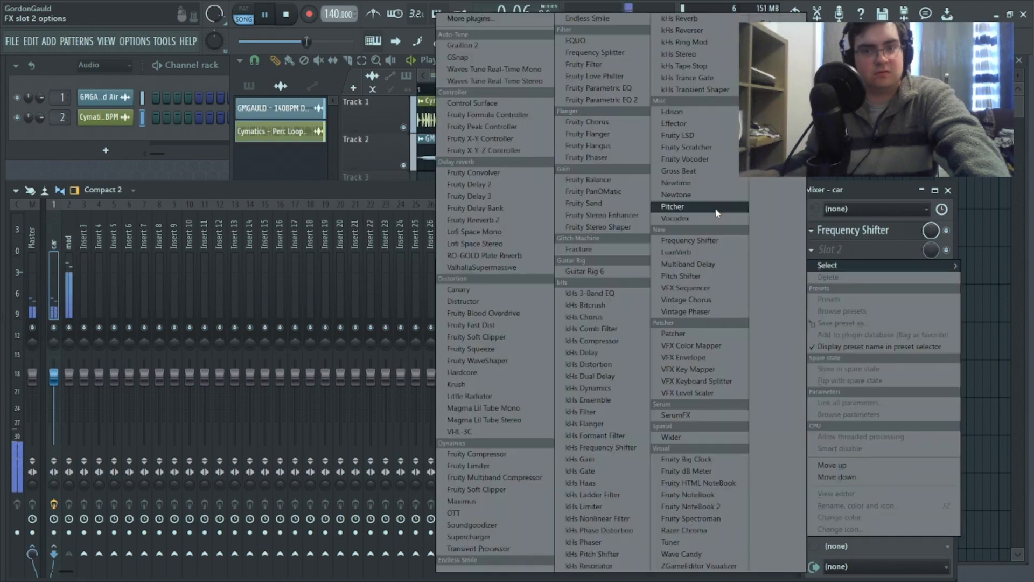
{"action": "left_click", "coordinate": [455, 513]}
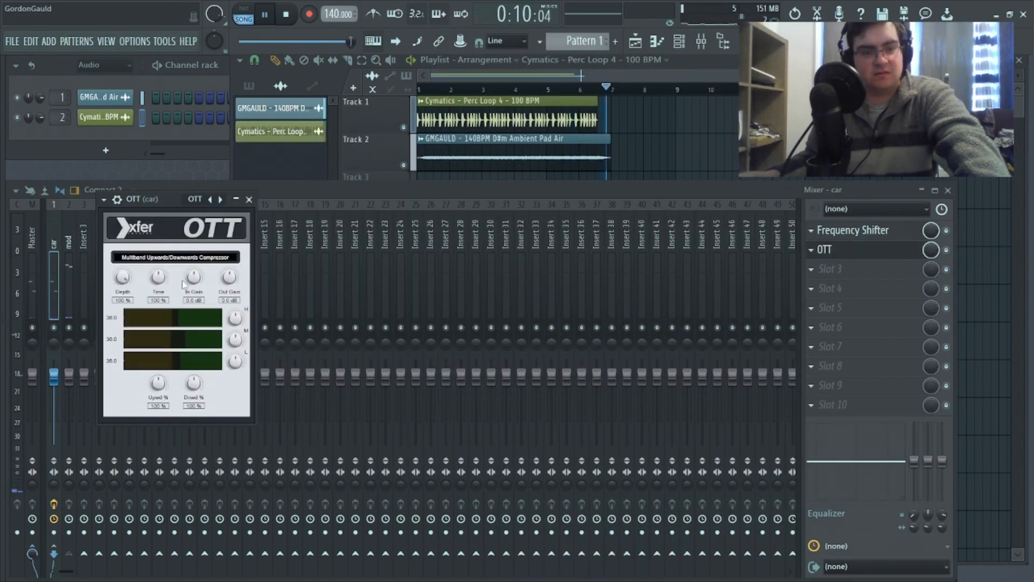
Set OTT's depth to 36% and its output gain to 12.0 dB, and stop playback.
{"action": "left_click_drag", "start_coordinate": [120, 326], "coordinate": [119, 328]}
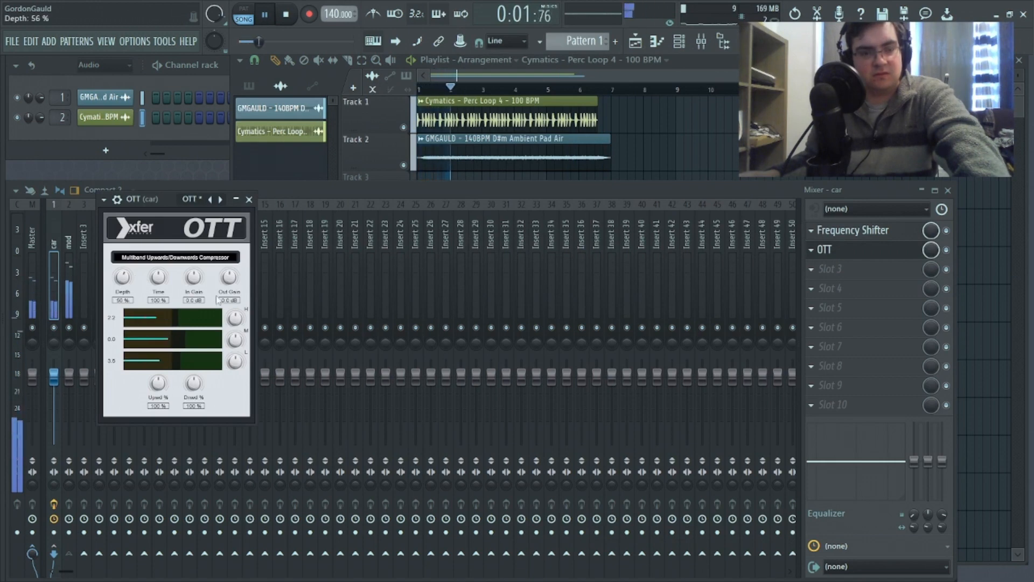
{"action": "left_click_drag", "start_coordinate": [232, 284], "coordinate": [235, 268]}
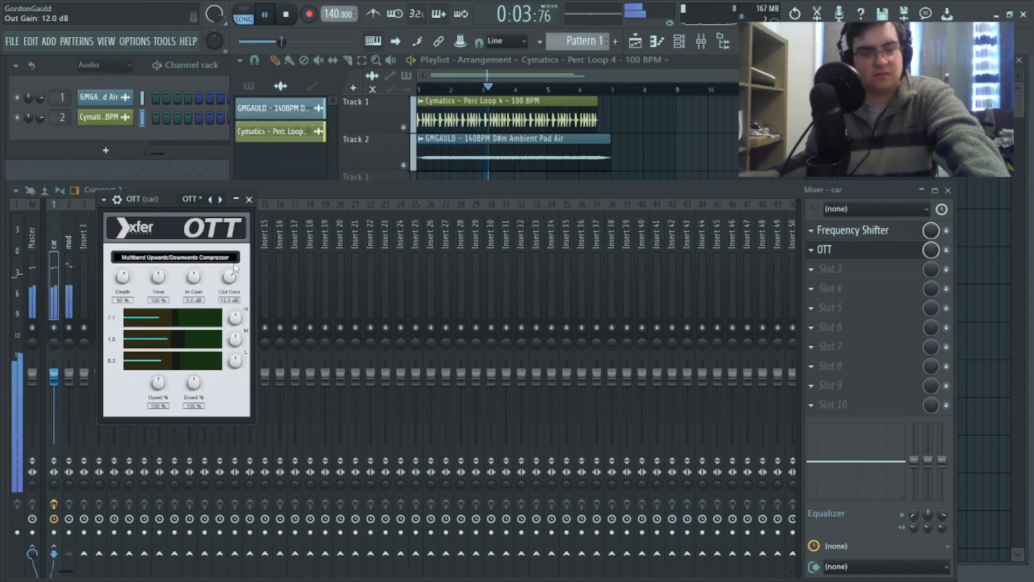
{"action": "left_click_drag", "start_coordinate": [126, 286], "coordinate": [126, 301]}
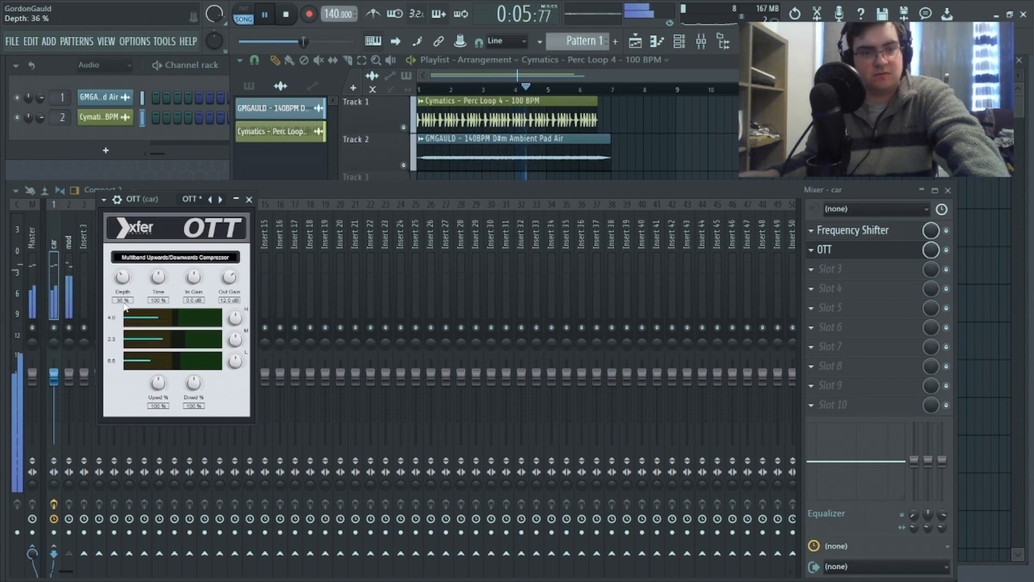
{"action": "left_click", "coordinate": [249, 200]}
{"action": "key", "text": "space"}
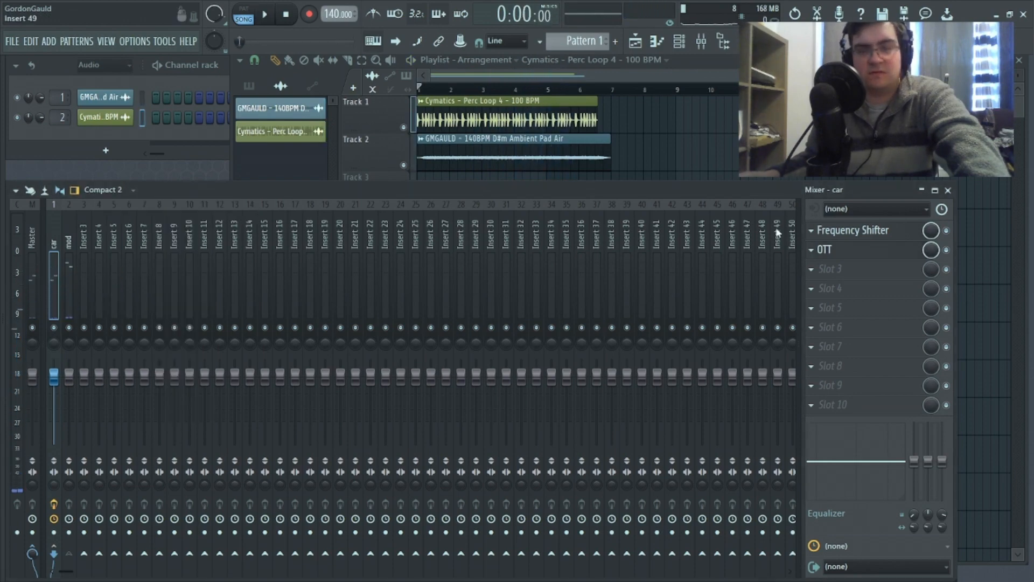
Replace the Perc Loop 4 clip on playlist Track 1 with Cymatics - Perc Loop 9 - 110 BPM, starting at bar 1.
{"action": "left_click", "coordinate": [505, 95]}
{"action": "mouse_move", "coordinate": [1, 215]}
{"action": "left_click", "coordinate": [117, 442]}
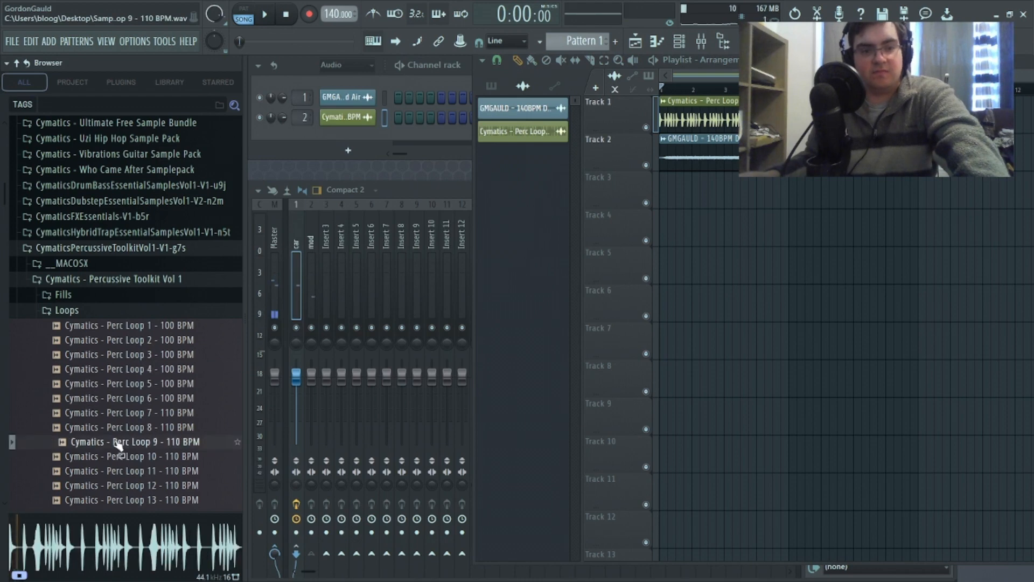
{"action": "left_click_drag", "start_coordinate": [317, 430], "coordinate": [309, 136]}
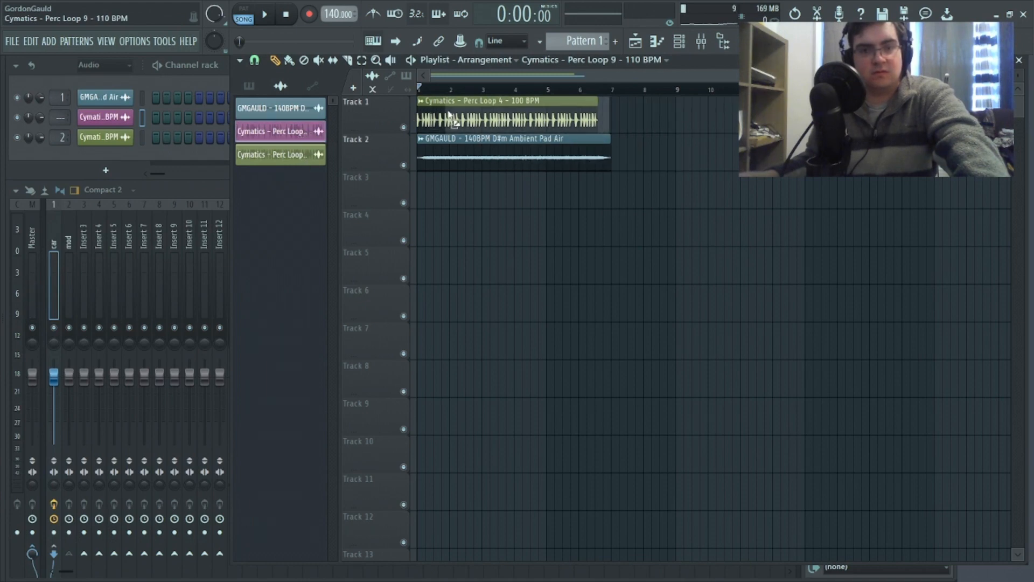
{"action": "left_click_drag", "start_coordinate": [658, 134], "coordinate": [656, 131]}
{"action": "right_click", "coordinate": [528, 115]}
{"action": "left_click_drag", "start_coordinate": [726, 127], "coordinate": [420, 123]}
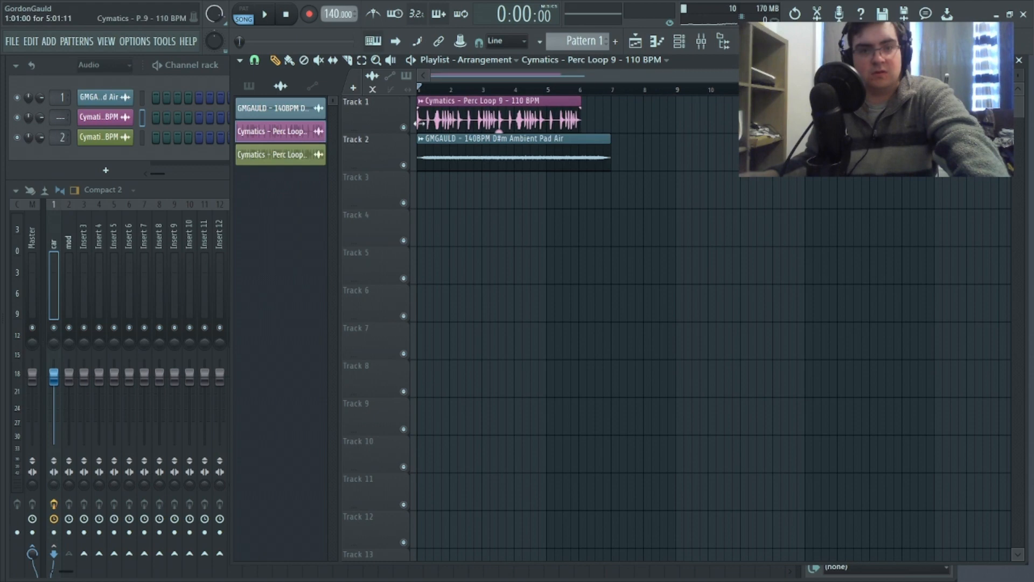
Route the Perc Loop 9 channel to mixer track 2 and play the arrangement to hear the ring modulation.
{"action": "left_click", "coordinate": [59, 123]}
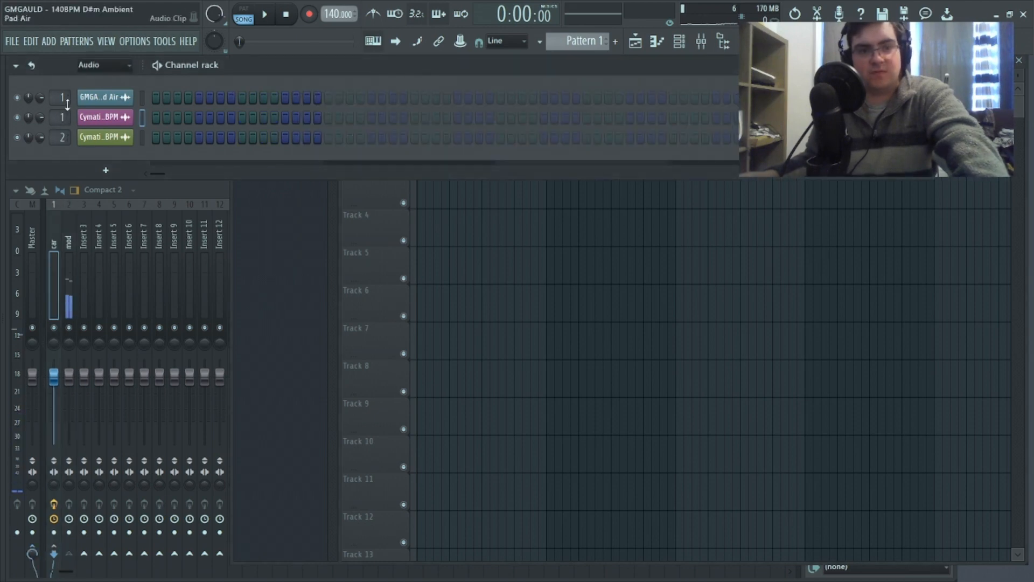
{"action": "double_click", "coordinate": [60, 118]}
{"action": "left_click", "coordinate": [910, 61]}
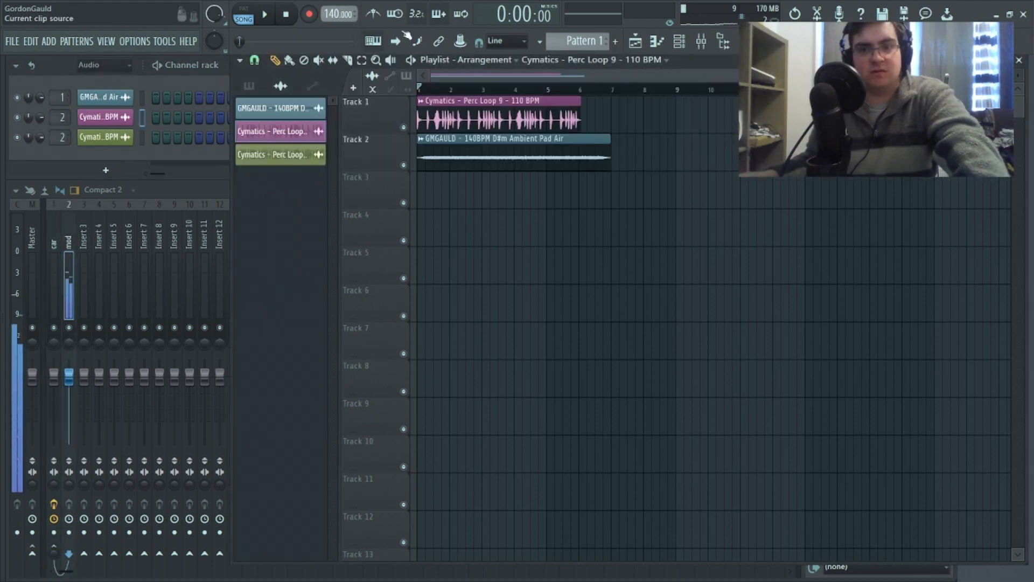
{"action": "key", "text": "space"}
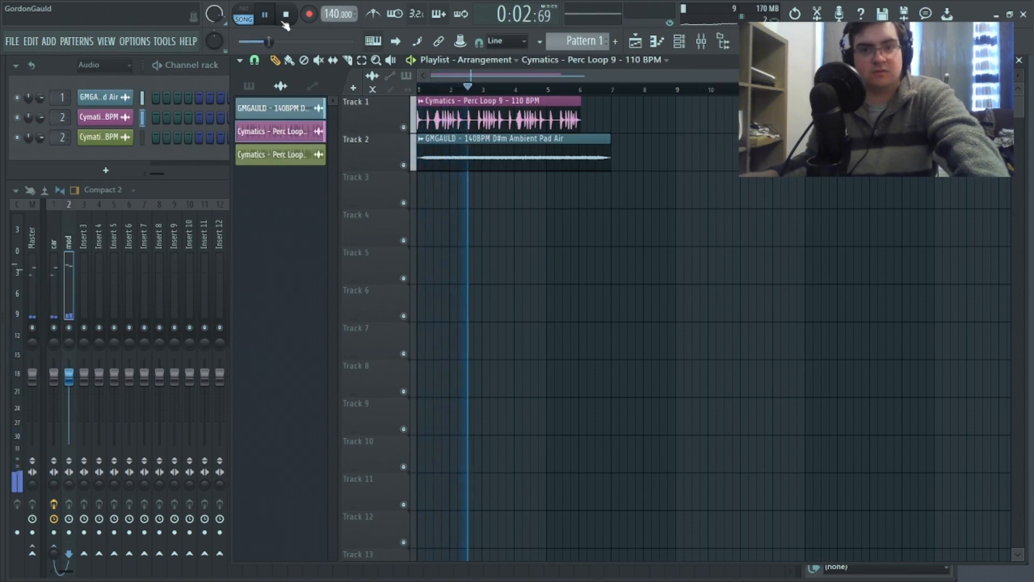
{"action": "left_click", "coordinate": [286, 19]}
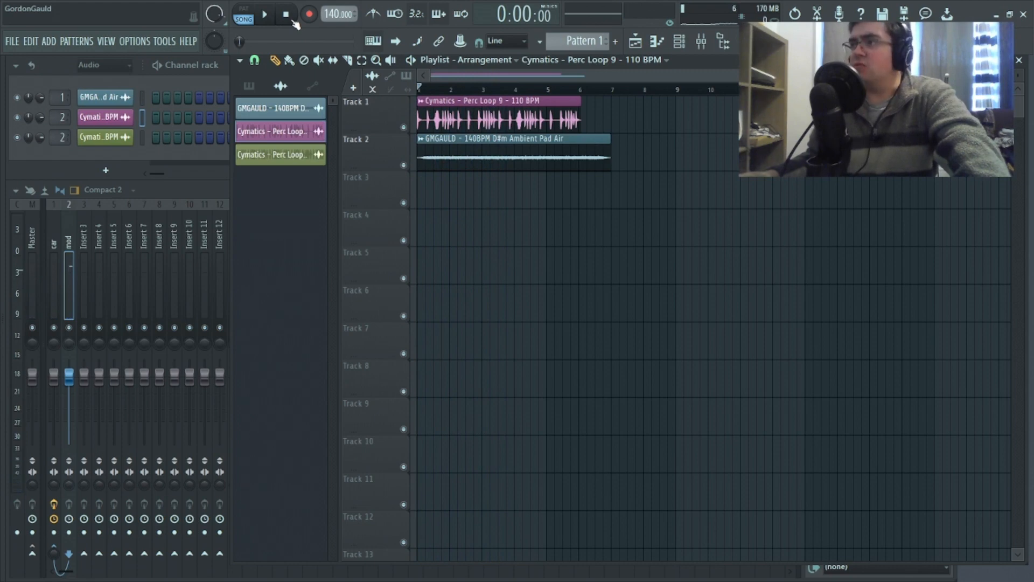
Remove the Perc Loop 9 clip from playlist Track 1.
{"action": "key", "text": "alt+F8"}
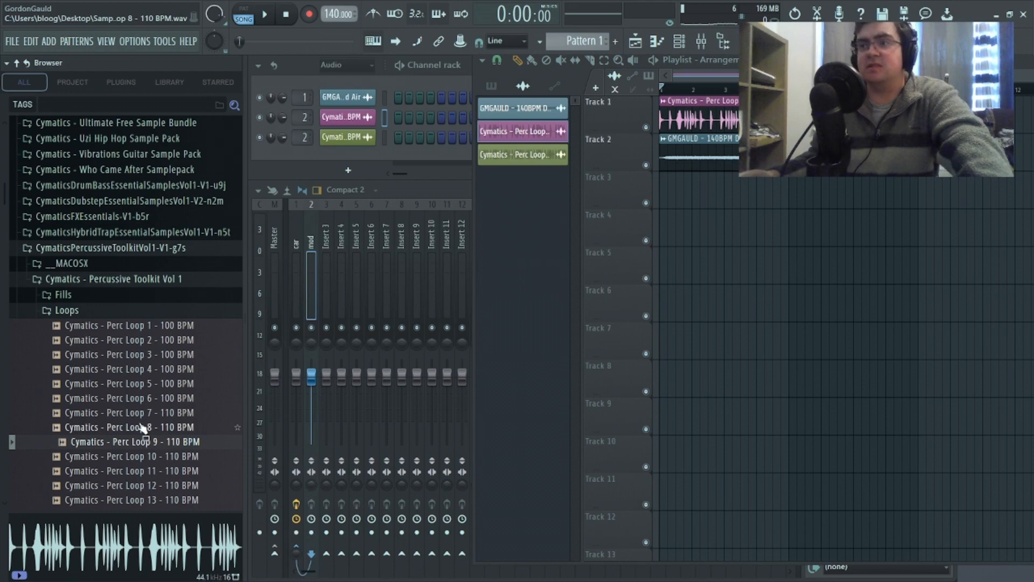
{"action": "scroll", "coordinate": [127, 307], "scroll_direction": "up", "scroll_amount": 8}
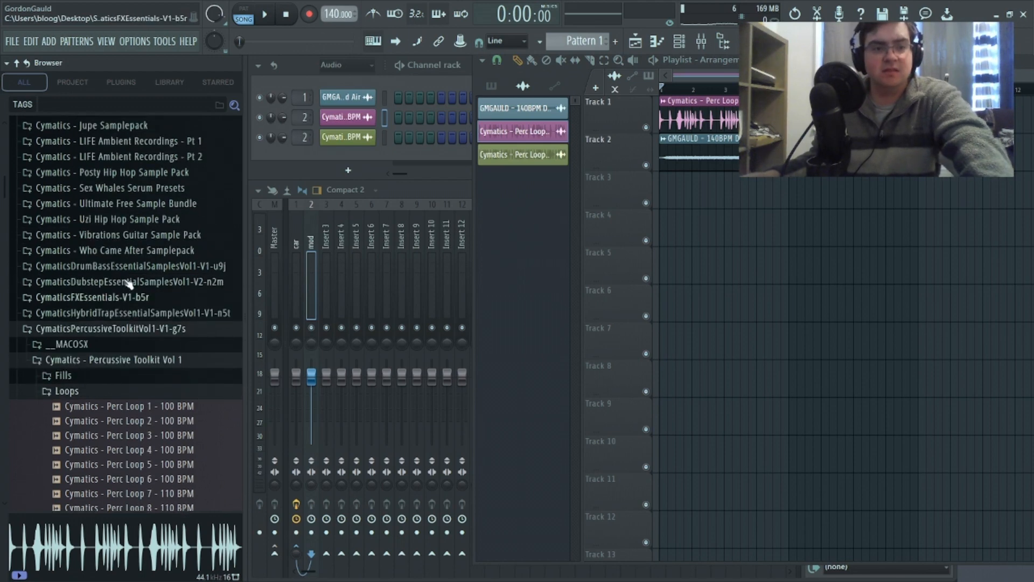
{"action": "scroll", "coordinate": [127, 310], "scroll_direction": "down", "scroll_amount": 10}
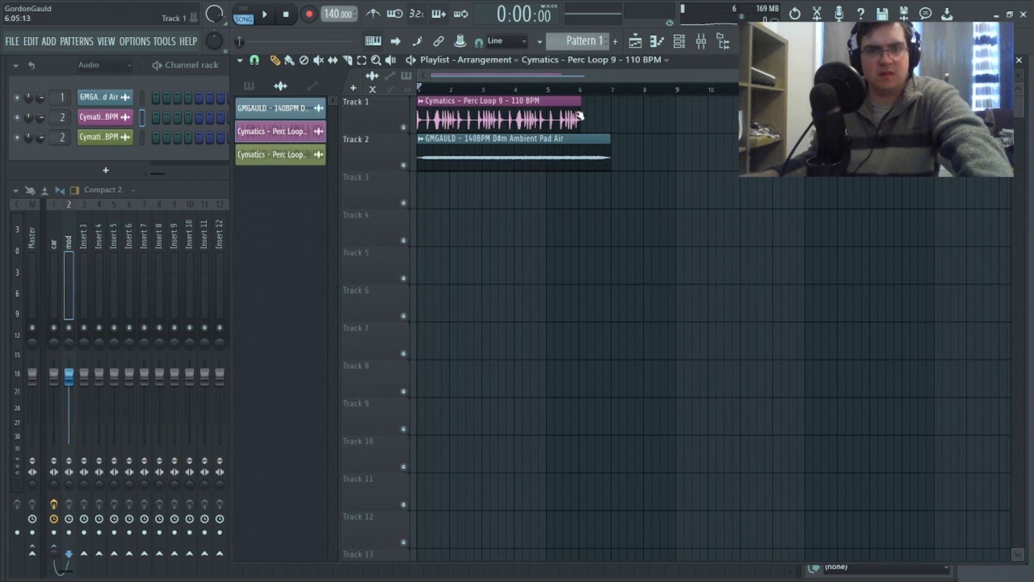
{"action": "right_click", "coordinate": [563, 118]}
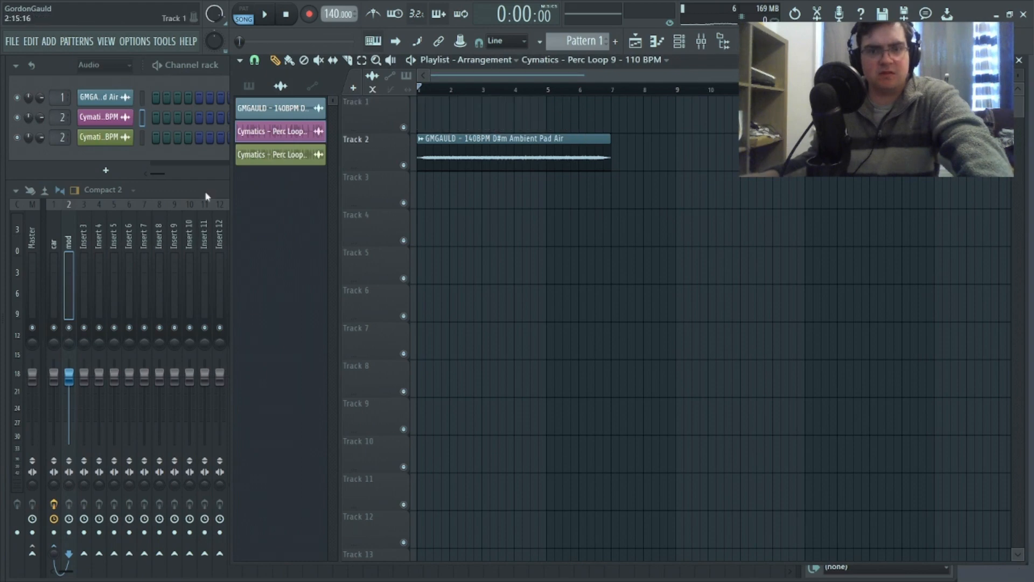
Find the Synths folder of Cymatics - Dubstep Essential Samples Vol 1 in the sample browser.
{"action": "mouse_move", "coordinate": [2, 344]}
{"action": "scroll", "coordinate": [82, 395], "scroll_direction": "down", "scroll_amount": 5}
{"action": "scroll", "coordinate": [80, 396], "scroll_direction": "down", "scroll_amount": 10}
{"action": "scroll", "coordinate": [81, 392], "scroll_direction": "up", "scroll_amount": 20}
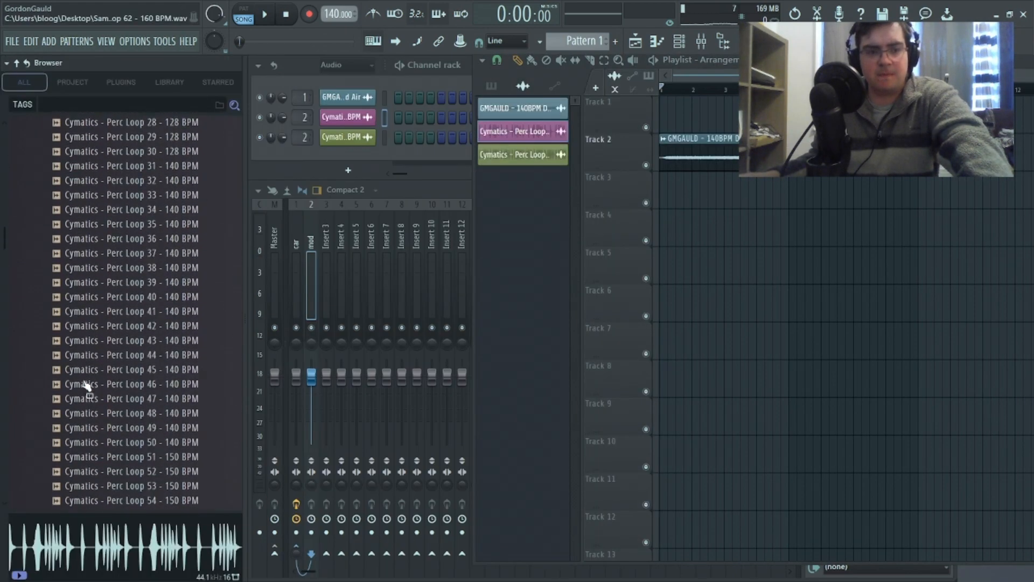
{"action": "left_click", "coordinate": [116, 366]}
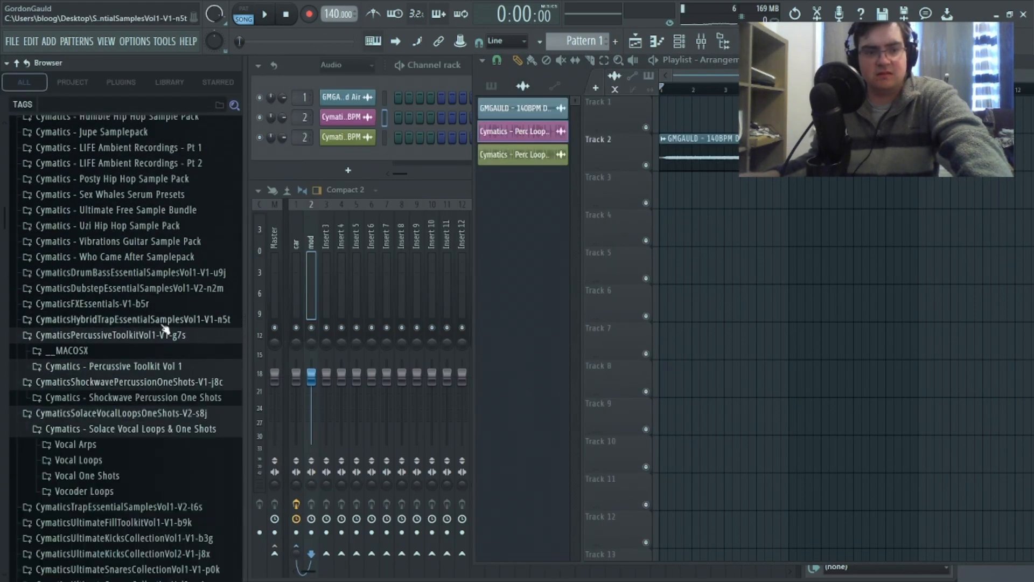
{"action": "left_click", "coordinate": [132, 288]}
{"action": "left_click", "coordinate": [139, 304]}
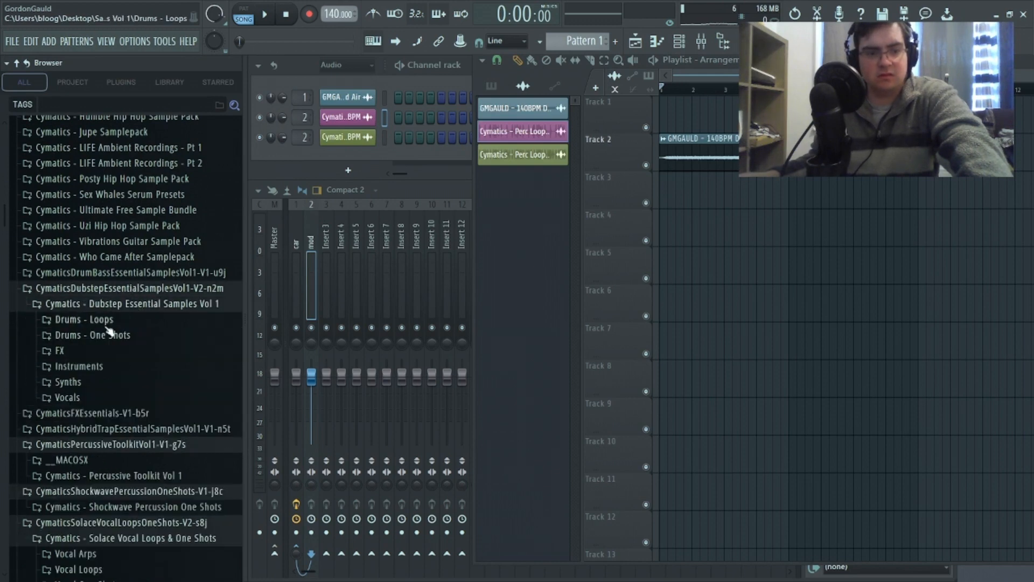
{"action": "left_click", "coordinate": [68, 381]}
Audition the dubstep synth loops and place Cymatics - Dubstep Drop Loop 2 - 150 BPM F Min on playlist Track 1 at bar 1.
{"action": "left_click", "coordinate": [108, 439]}
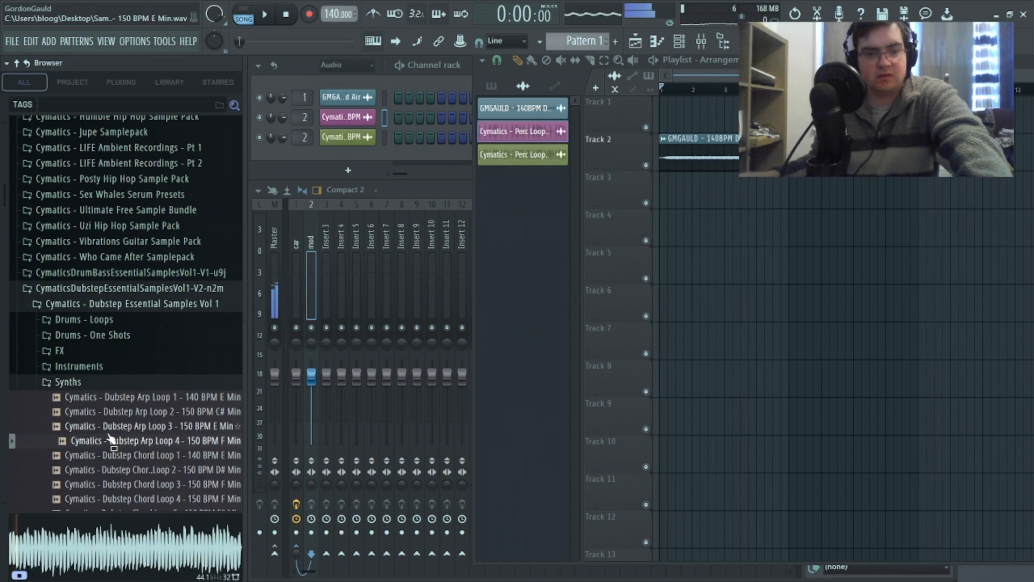
{"action": "scroll", "coordinate": [110, 431], "scroll_direction": "down", "scroll_amount": 2}
{"action": "left_click", "coordinate": [111, 426]}
{"action": "scroll", "coordinate": [121, 420], "scroll_direction": "down", "scroll_amount": 6}
{"action": "left_click", "coordinate": [139, 237]}
{"action": "left_click", "coordinate": [127, 210]}
{"action": "left_click_drag", "start_coordinate": [129, 218], "coordinate": [420, 113]}
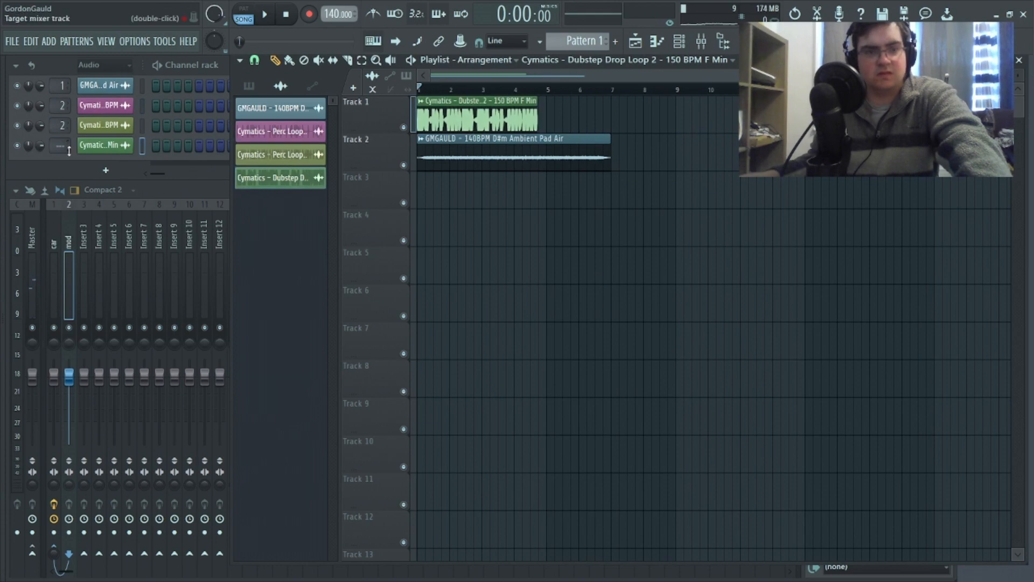
Route the Dubstep Drop Loop 2 channel to mixer track 2, play the arrangement and show the car track's Frequency Shifter.
{"action": "left_click_drag", "start_coordinate": [67, 151], "coordinate": [67, 146]}
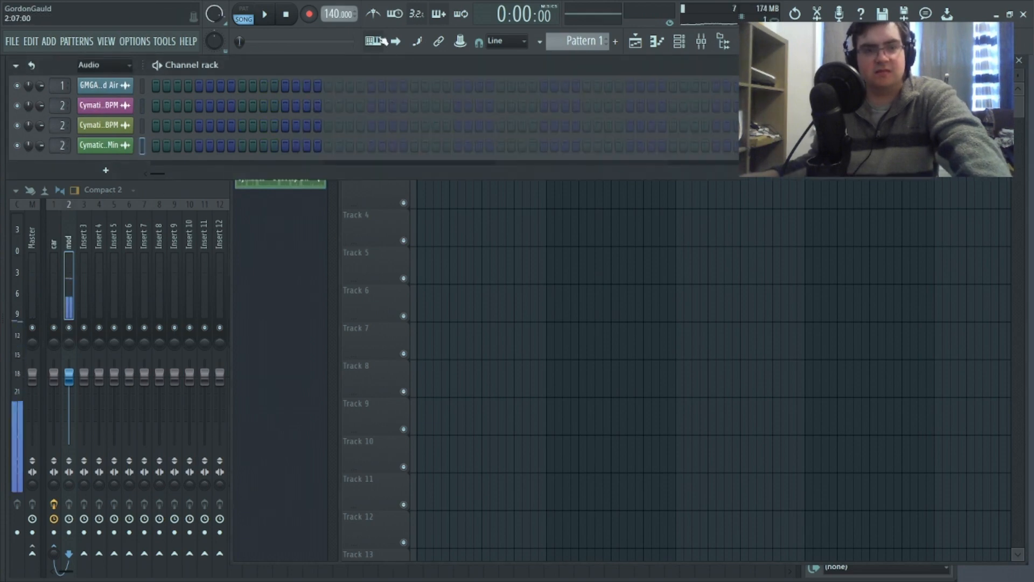
{"action": "left_click", "coordinate": [267, 15]}
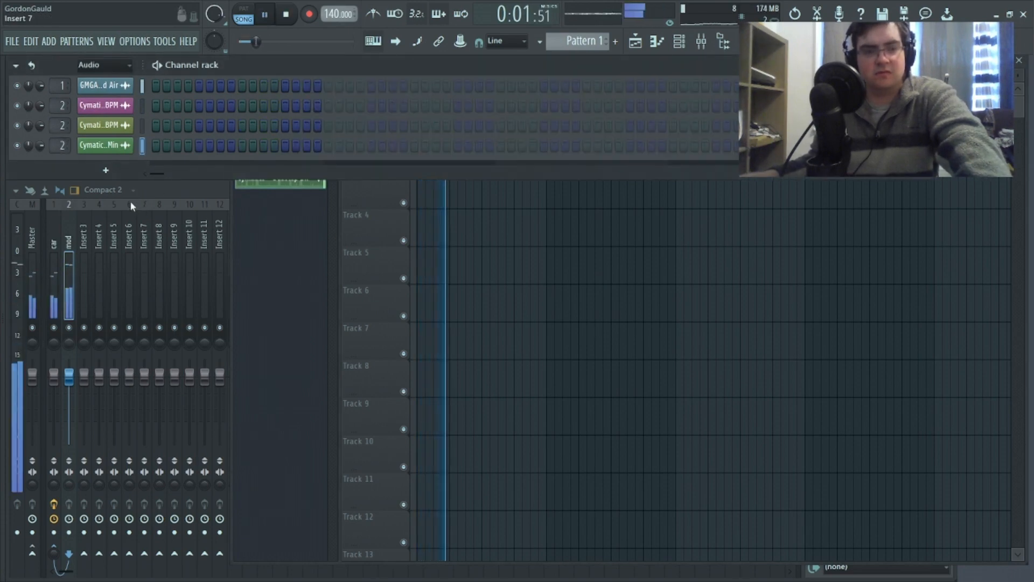
{"action": "left_click", "coordinate": [52, 249]}
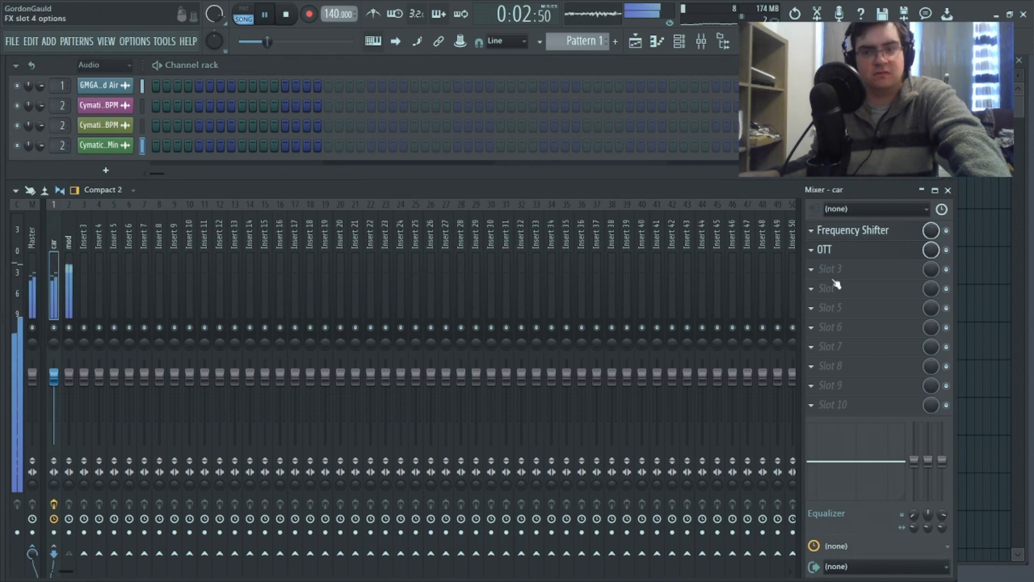
{"action": "left_click", "coordinate": [847, 235]}
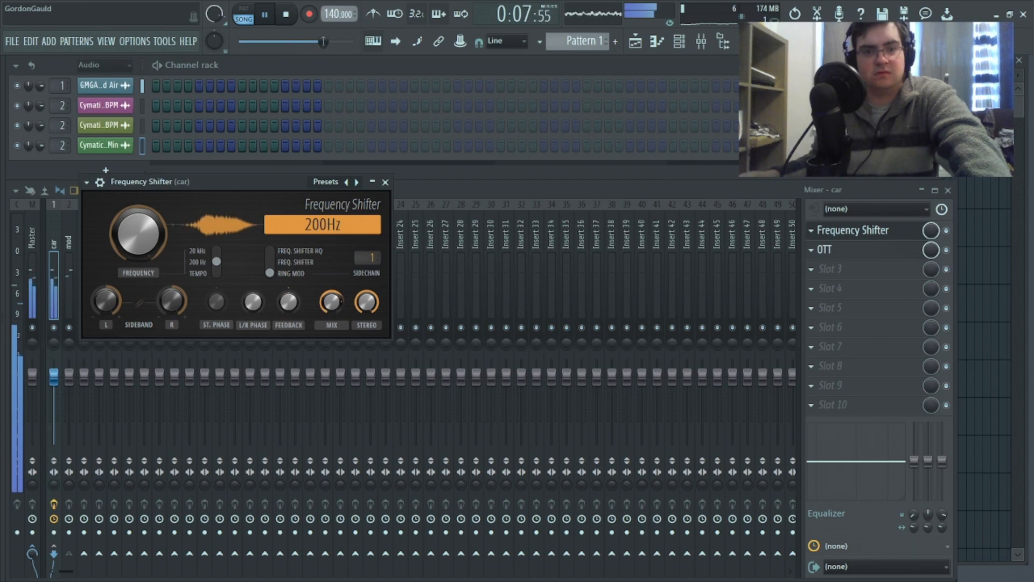
Restart playback from bar 1 and loop the song over the length of the Dubstep Drop Loop 2 clip.
{"action": "key", "text": "F5"}
{"action": "left_click", "coordinate": [419, 89]}
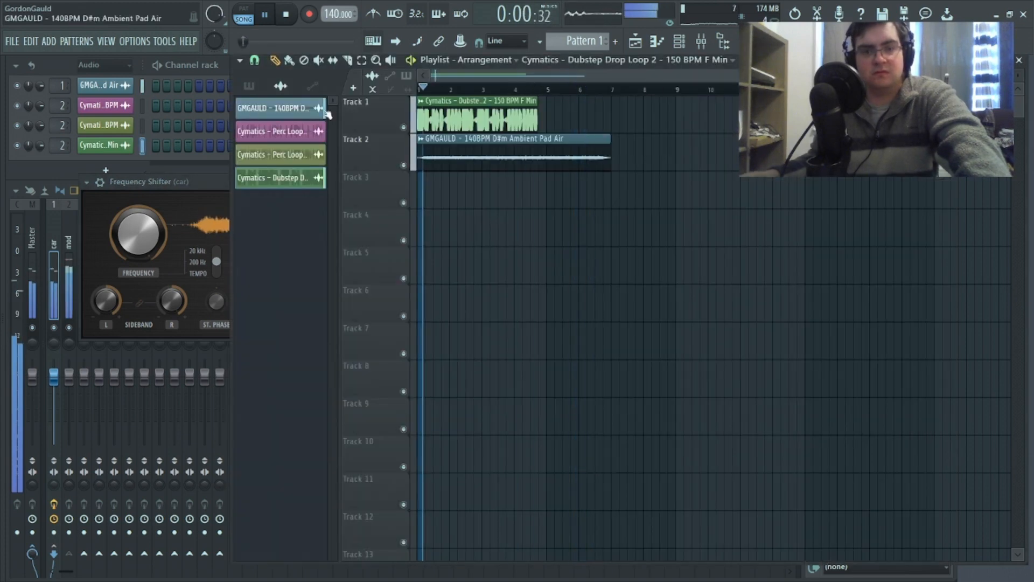
{"action": "left_click_drag", "start_coordinate": [543, 90], "coordinate": [417, 90]}
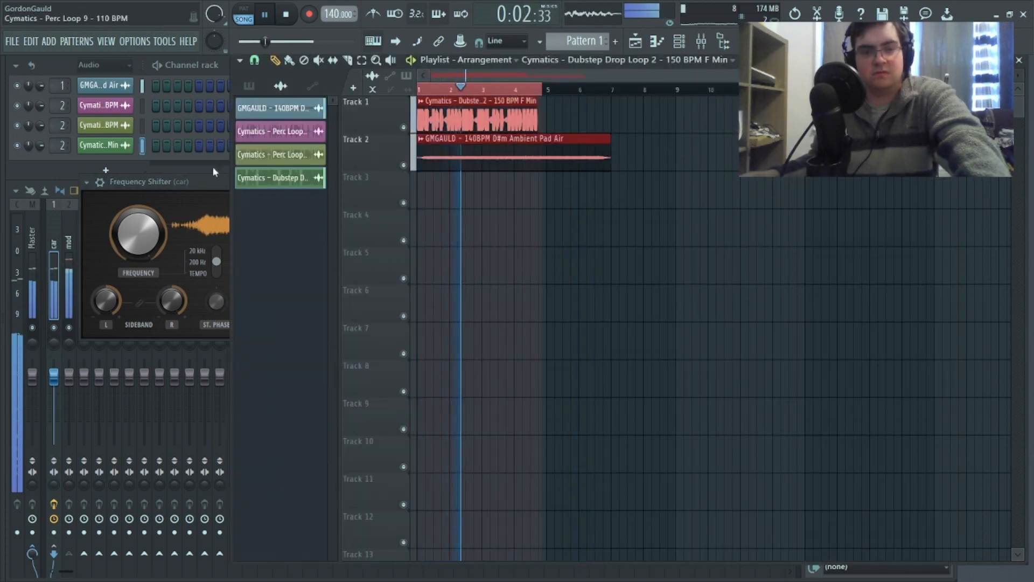
Lower the feedback of the car track's Frequency Shifter, close the plugin and stop playback.
{"action": "left_click", "coordinate": [214, 186]}
{"action": "left_click_drag", "start_coordinate": [289, 302], "coordinate": [289, 313]}
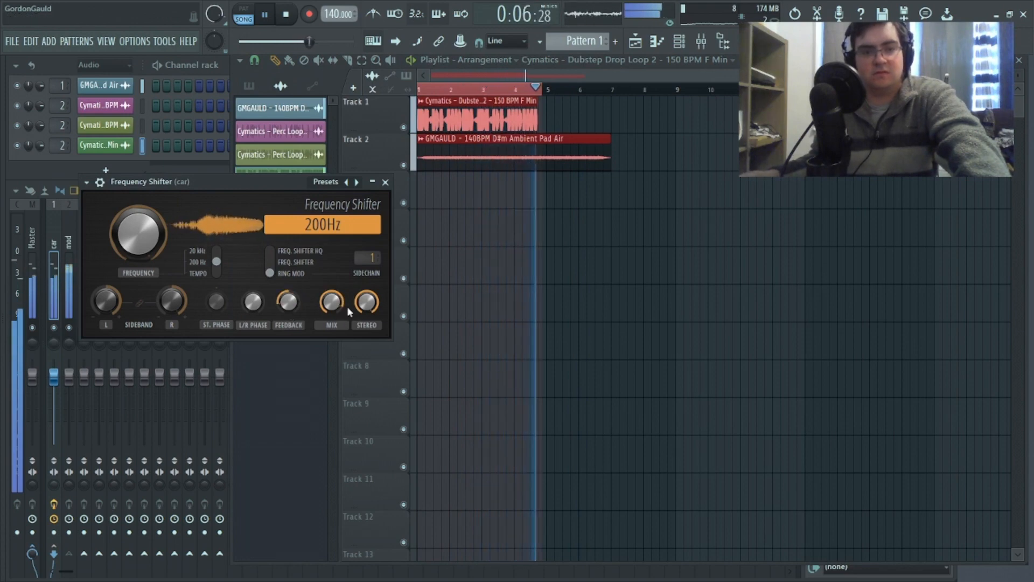
{"action": "left_click", "coordinate": [385, 182]}
{"action": "key", "text": "space"}
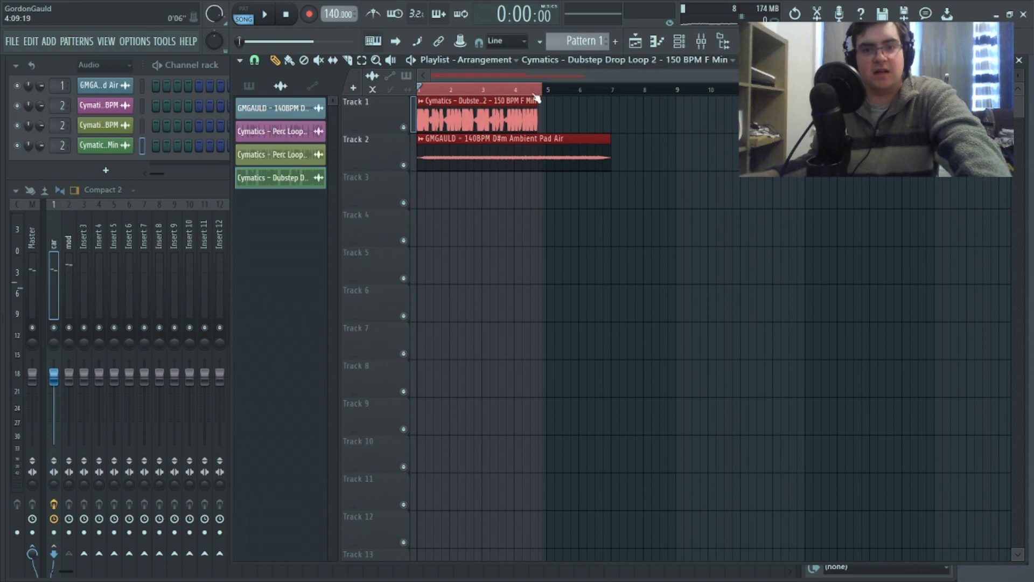
Add Fruity Parametric EQ 2 to slot 3 of the car mixer track and start playback.
{"action": "left_click", "coordinate": [60, 247]}
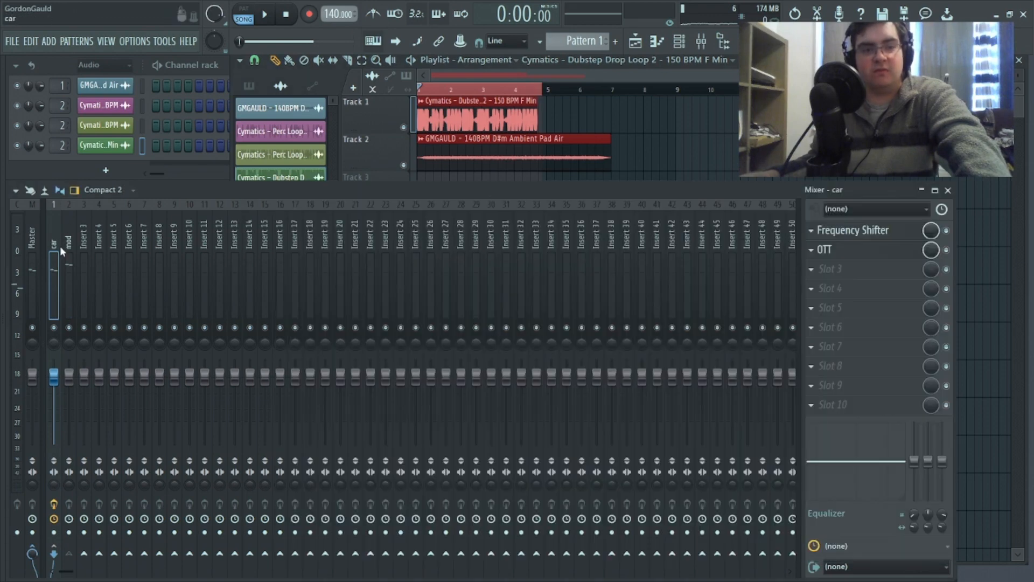
{"action": "left_click", "coordinate": [840, 269]}
{"action": "left_click", "coordinate": [626, 102]}
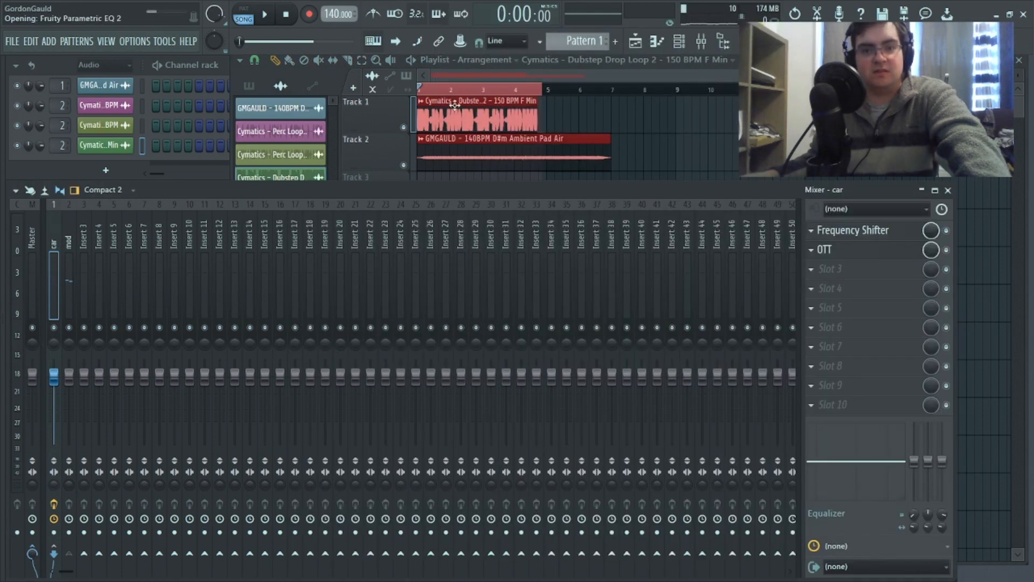
{"action": "key", "text": "space"}
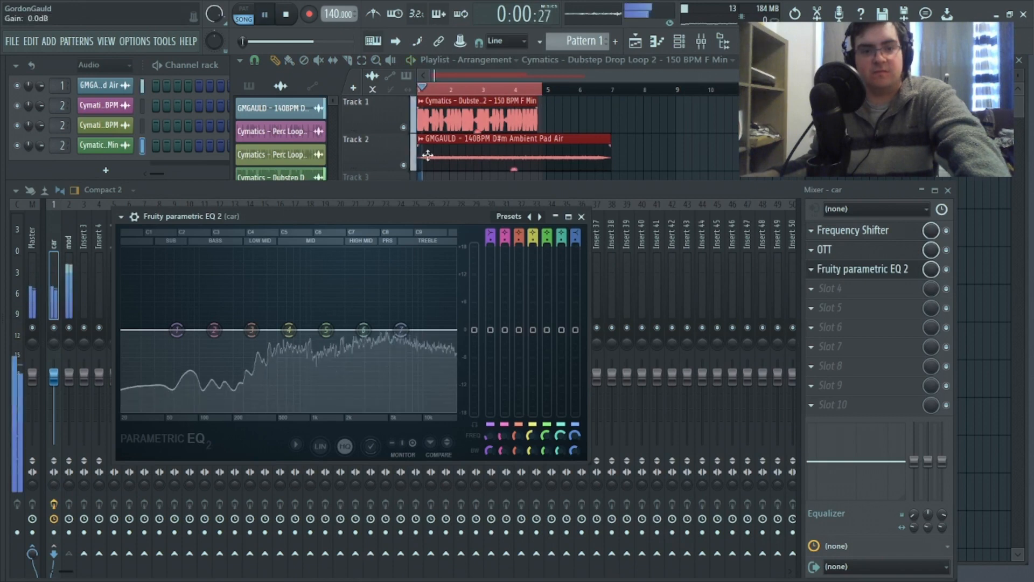
Make EQ band 1 a high pass at about 200 Hz and lower the band 7 high shelf to -5.8 dB at 7292 Hz.
{"action": "right_click", "coordinate": [177, 330]}
{"action": "mouse_move", "coordinate": [203, 363]}
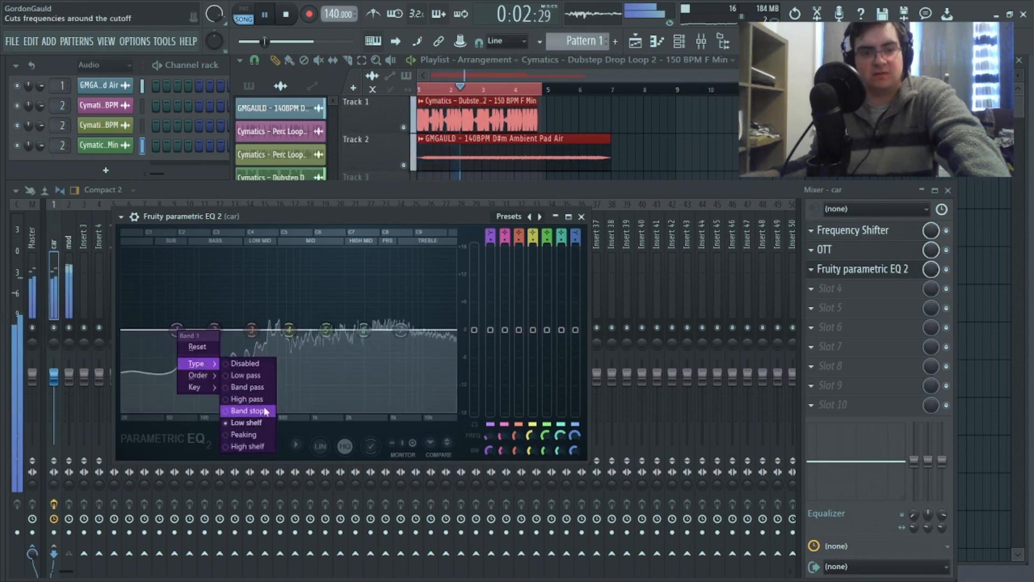
{"action": "left_click", "coordinate": [243, 397]}
{"action": "left_click_drag", "start_coordinate": [177, 334], "coordinate": [237, 330]}
{"action": "left_click_drag", "start_coordinate": [401, 330], "coordinate": [408, 356]}
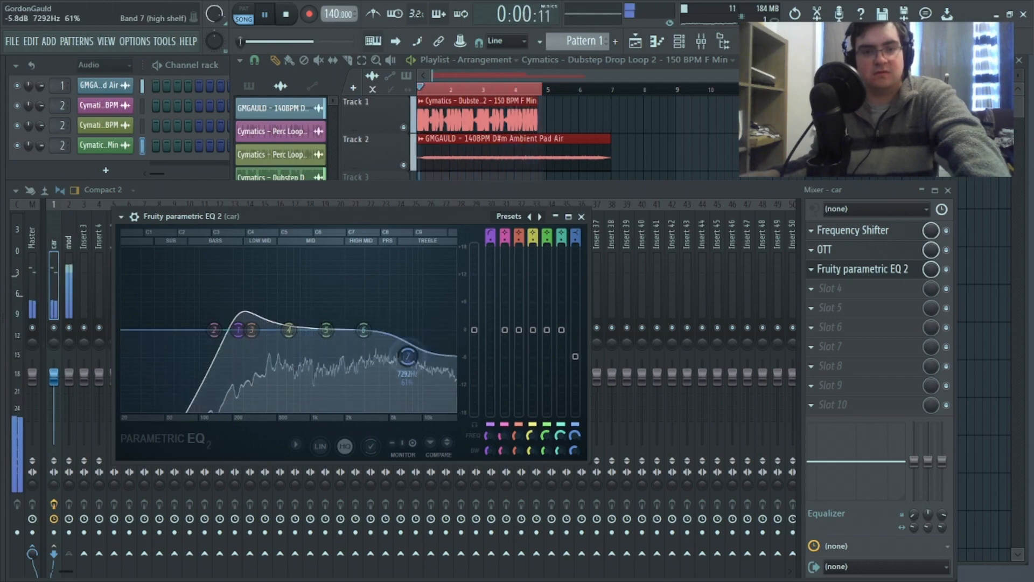
Add Fruity Reeverb 2 to slot 4 of the car track, with a 0.1 s decay time and a raised wet level.
{"action": "left_click", "coordinate": [849, 292]}
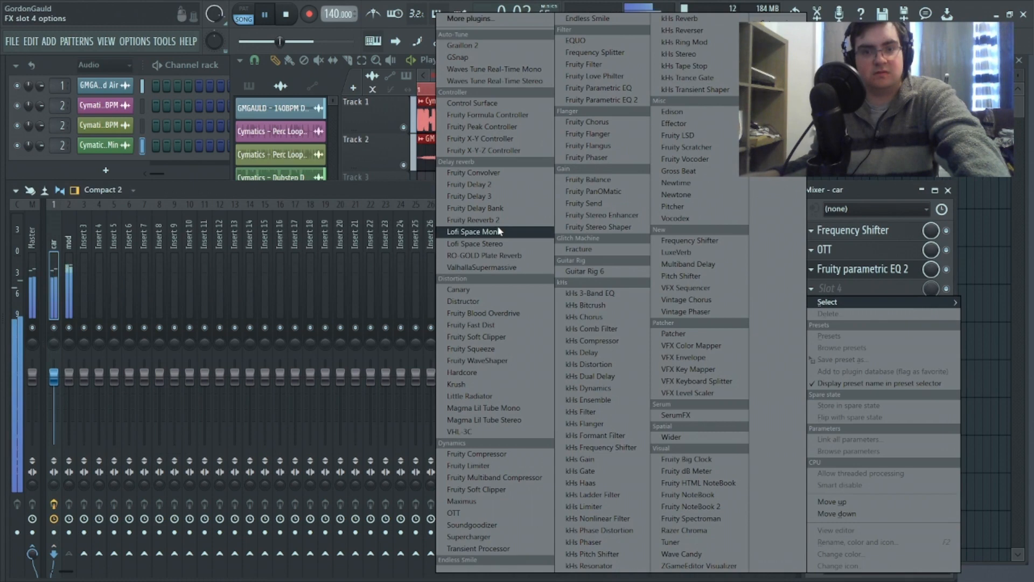
{"action": "left_click", "coordinate": [513, 218]}
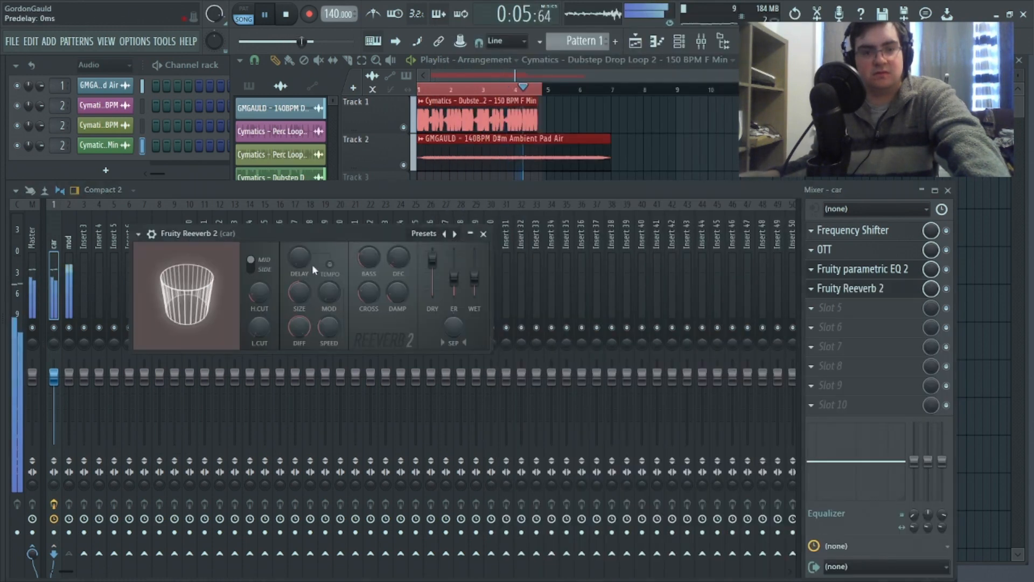
{"action": "mouse_move", "coordinate": [477, 281]}
{"action": "left_mouse_down"}
{"action": "mouse_move", "coordinate": [479, 270]}
{"action": "mouse_move", "coordinate": [478, 282]}
{"action": "left_mouse_up"}
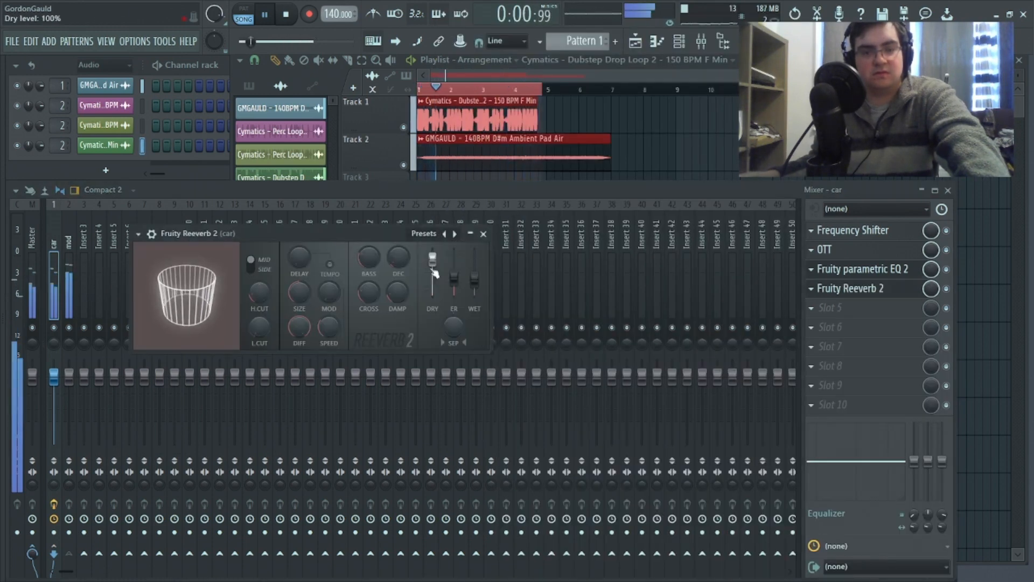
{"action": "left_click_drag", "start_coordinate": [397, 264], "coordinate": [397, 263]}
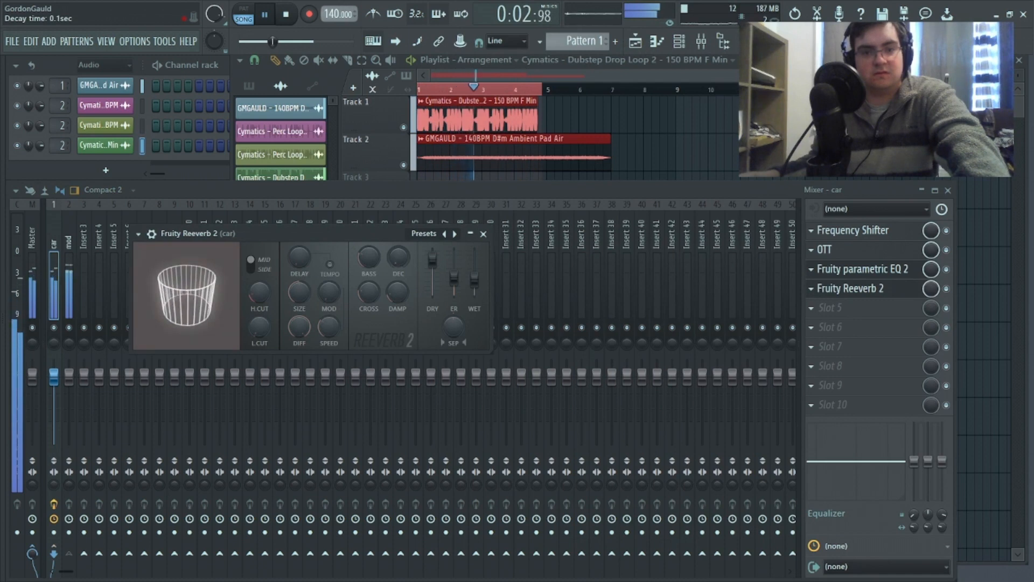
{"action": "mouse_move", "coordinate": [474, 279]}
{"action": "left_mouse_down"}
{"action": "mouse_move", "coordinate": [474, 249]}
{"action": "mouse_move", "coordinate": [478, 269]}
{"action": "left_mouse_up"}
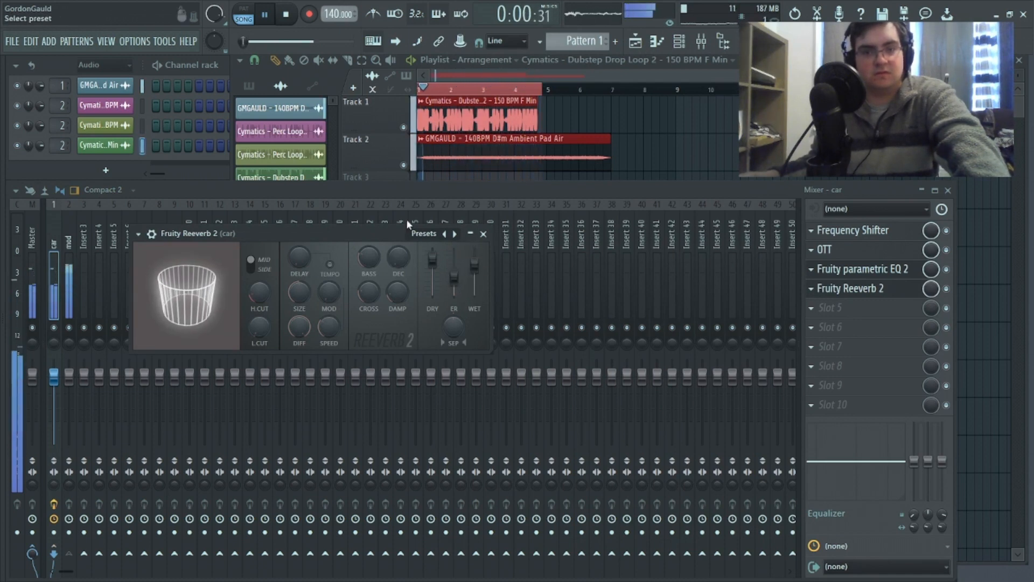
Return to the playlist and audition Cymatics - Dubstep Drop Loops 4, 5 and 6 in the sample browser.
{"action": "left_click", "coordinate": [370, 191]}
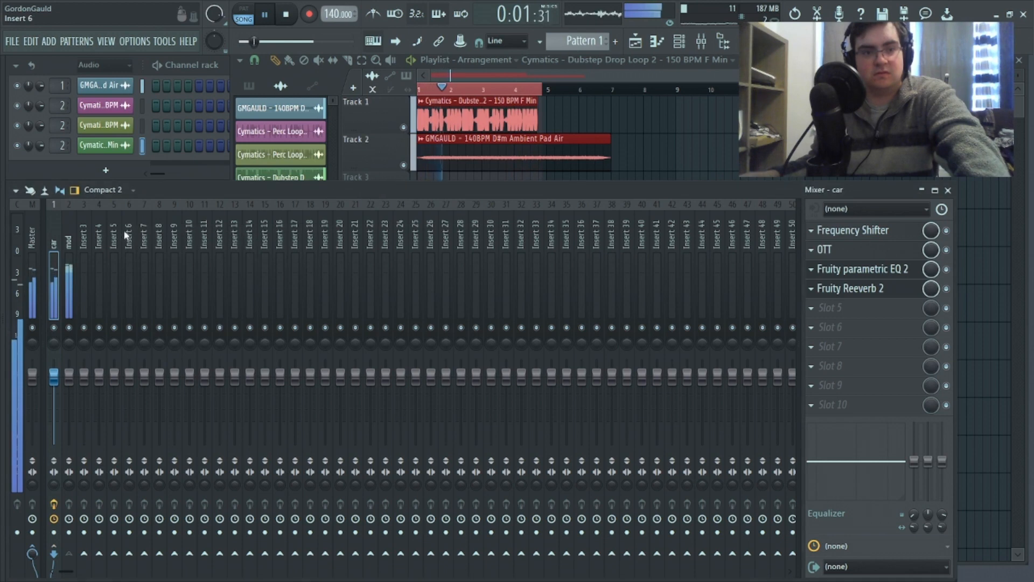
{"action": "left_click", "coordinate": [369, 154]}
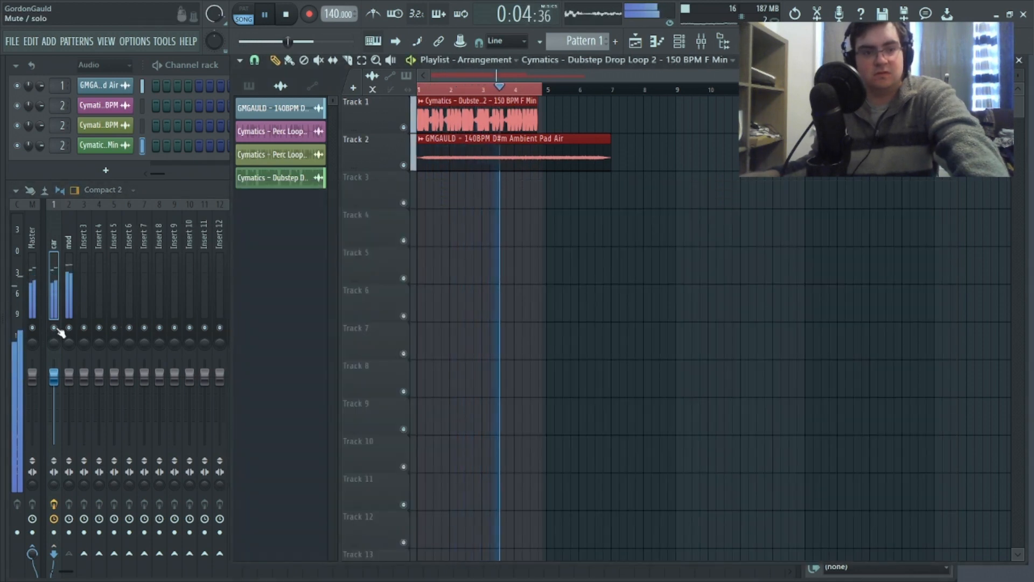
{"action": "key", "text": "space"}
{"action": "key", "text": "alt+F8"}
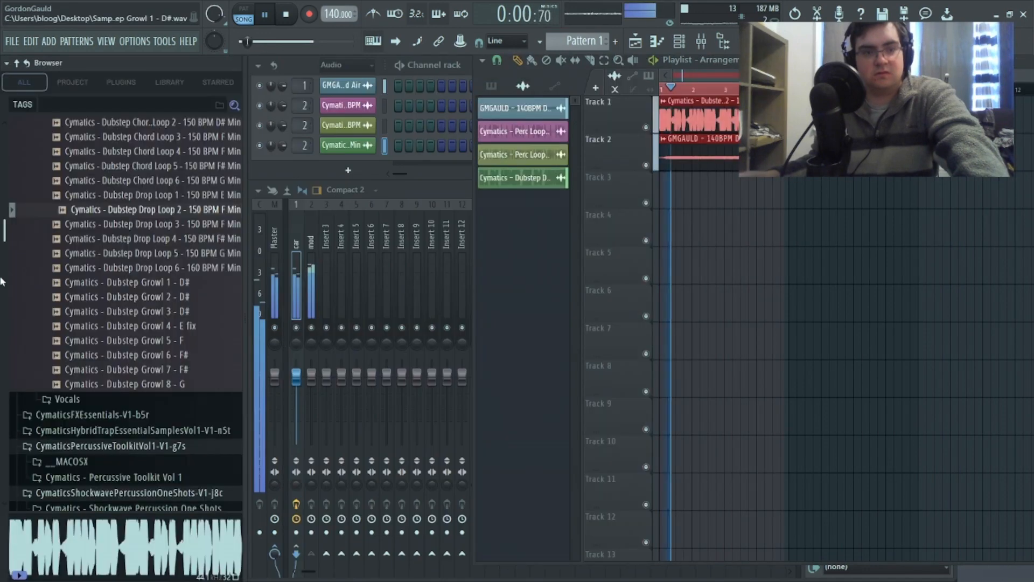
{"action": "left_click", "coordinate": [124, 240]}
{"action": "left_click", "coordinate": [132, 253]}
{"action": "left_click", "coordinate": [139, 268]}
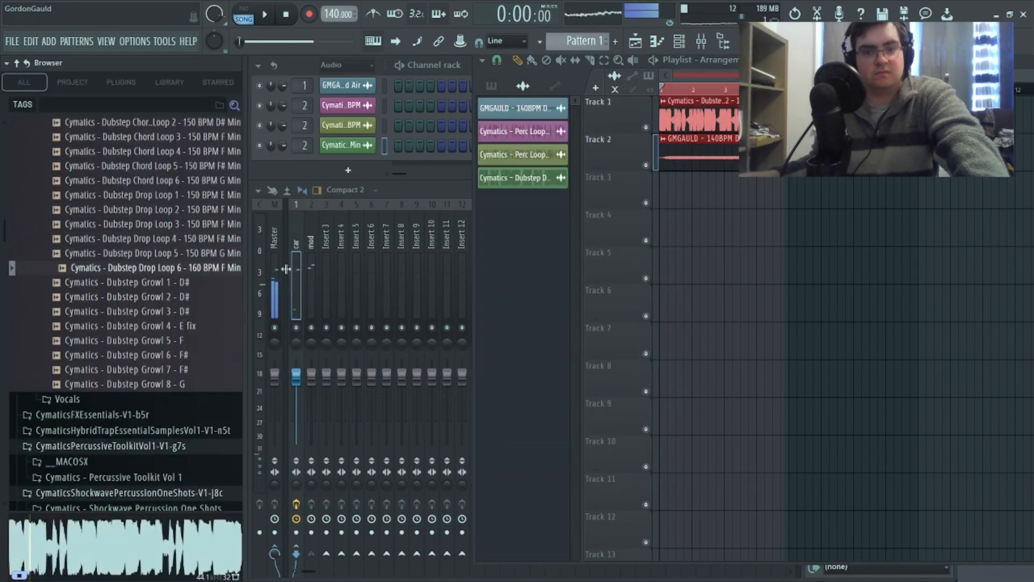
Replace the sample in the Dubstep Drop Loop 2 channel with Cymatics - Dubstep Drop Loop 6 - 160 BPM F Min and play the result.
{"action": "key", "text": "alt+F8"}
{"action": "double_click", "coordinate": [500, 108]}
{"action": "key", "text": "alt+F8"}
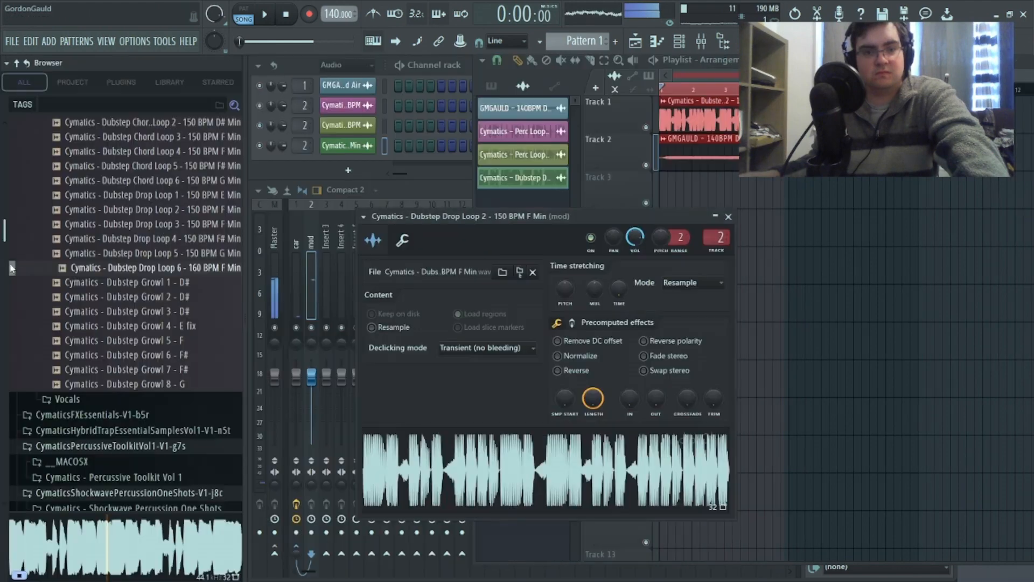
{"action": "left_click_drag", "start_coordinate": [121, 268], "coordinate": [423, 473]}
{"action": "key", "text": "space"}
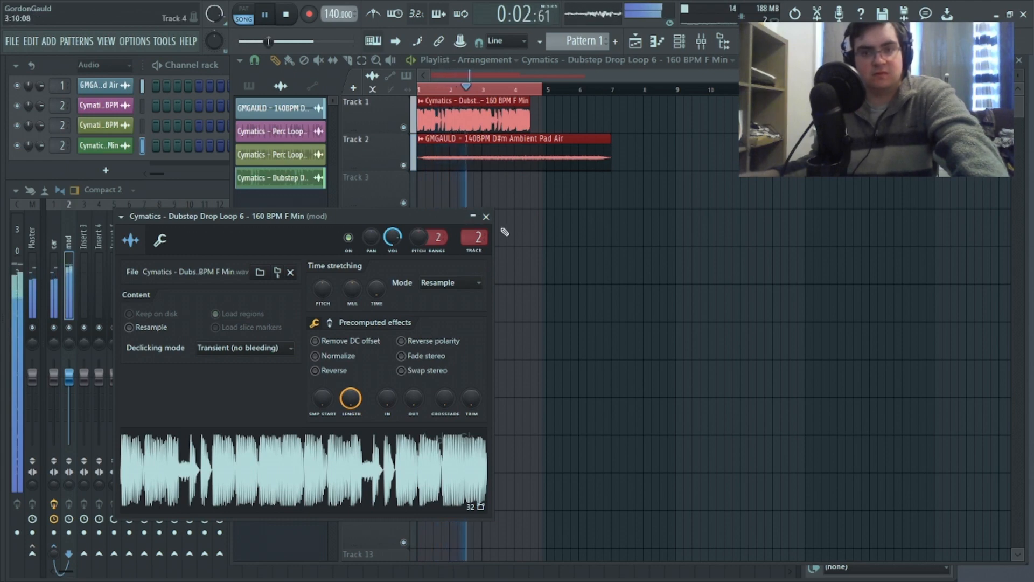
{"action": "key", "text": "space"}
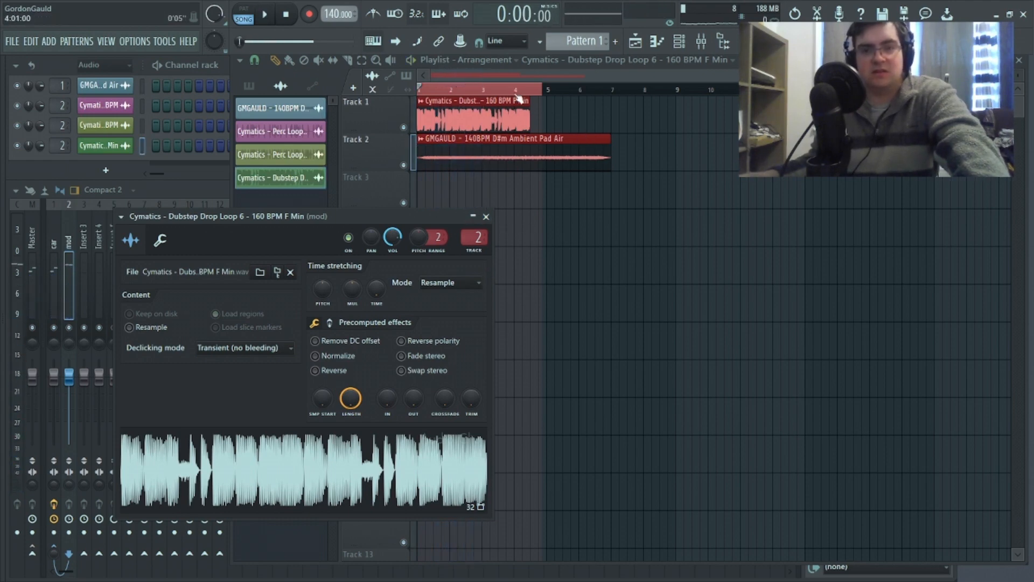
{"action": "left_click", "coordinate": [518, 99]}
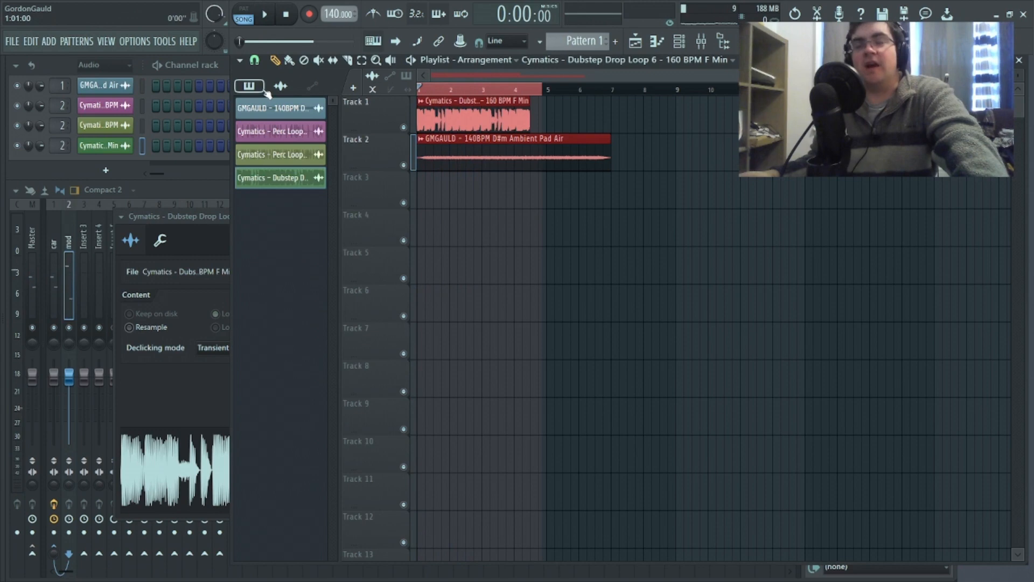
Audition the Cymatics Dubstep Chord, Drop Loop and Growl samples in the sample browser.
{"action": "mouse_move", "coordinate": [73, 178]}
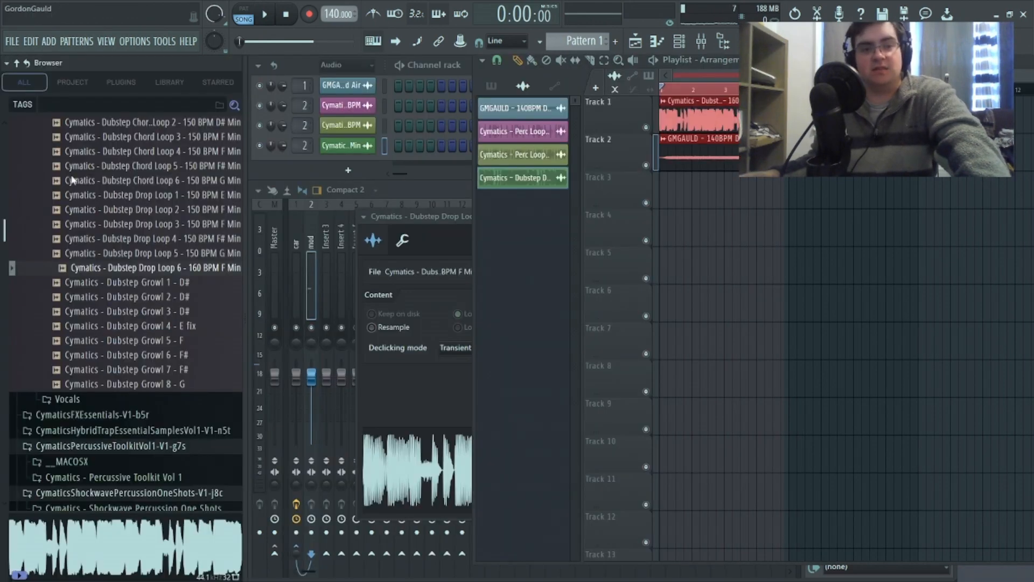
{"action": "left_click", "coordinate": [161, 166]}
{"action": "left_click", "coordinate": [161, 210]}
{"action": "left_click", "coordinate": [161, 195]}
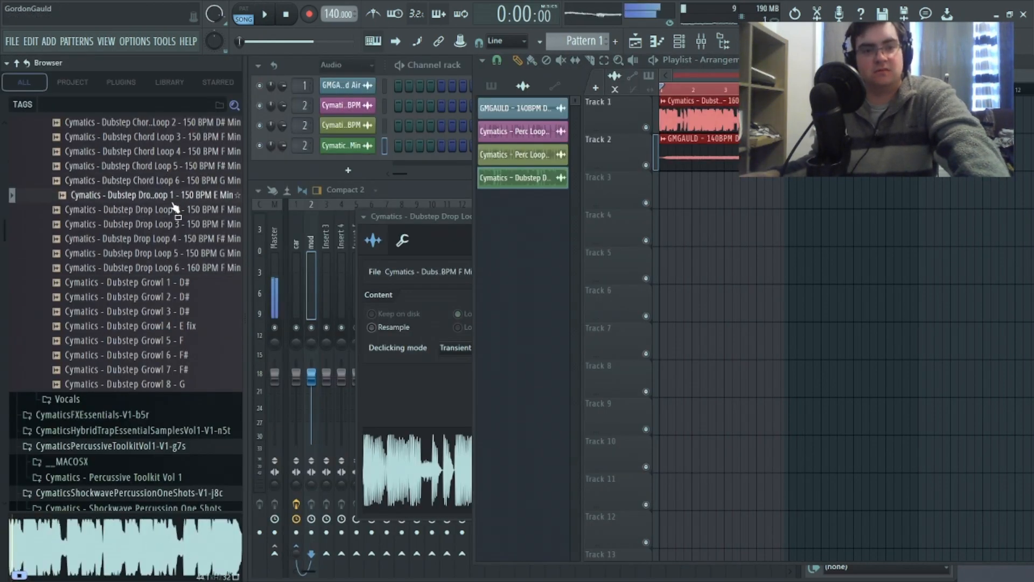
{"action": "left_click", "coordinate": [159, 253]}
{"action": "left_click", "coordinate": [153, 311]}
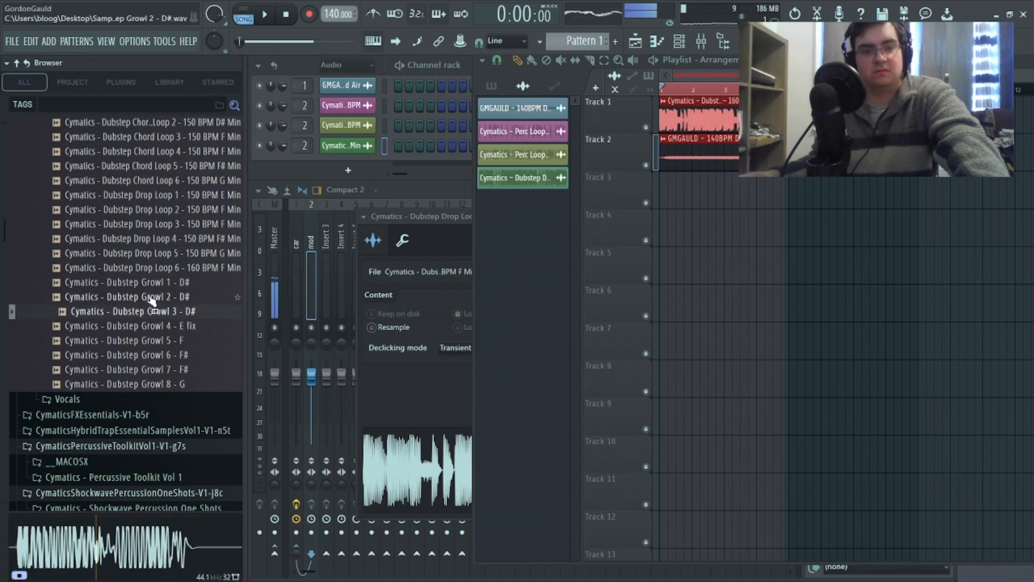
Replace the sample in the Dubstep Drop Loop 6 channel with Cymatics - Dubstep Growl 3 - D# and play the result.
{"action": "left_click_drag", "start_coordinate": [140, 312], "coordinate": [278, 168]}
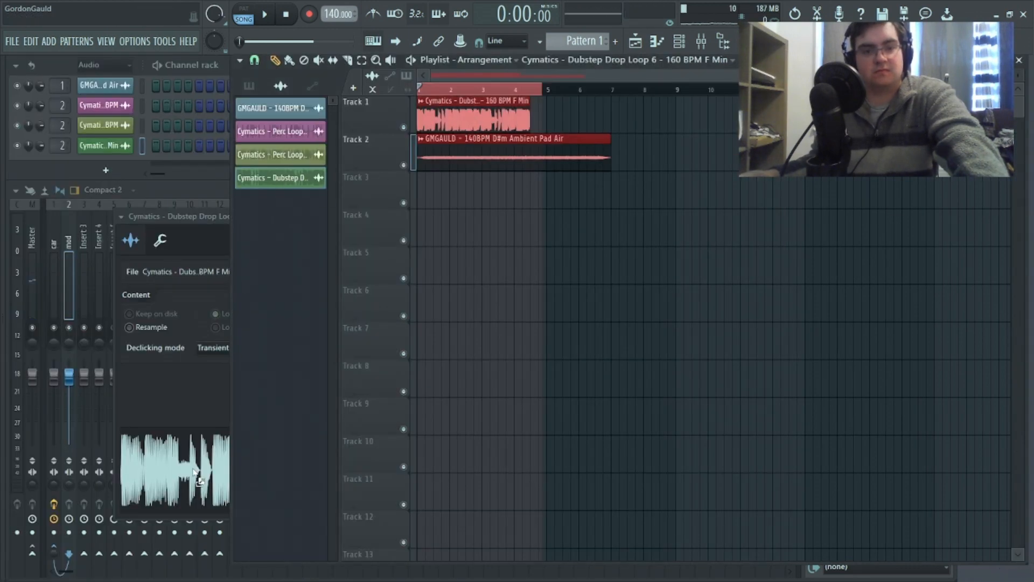
{"action": "left_click_drag", "start_coordinate": [195, 475], "coordinate": [195, 475]}
{"action": "key", "text": "space"}
{"action": "key", "text": "space"}
{"action": "right_click", "coordinate": [423, 101]}
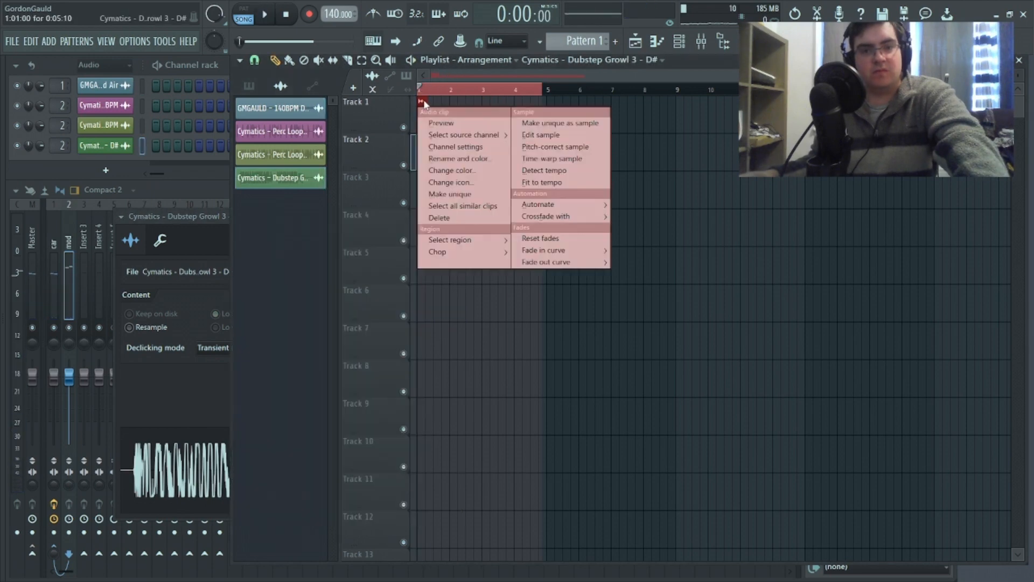
{"action": "left_click", "coordinate": [490, 80]}
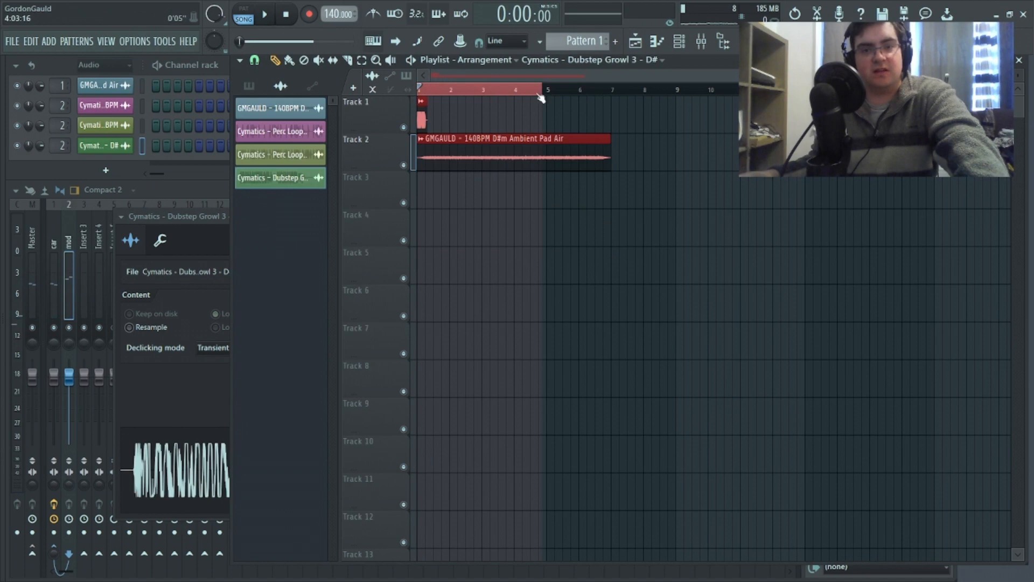
Move the growl clip on Track 1 to just before bar 2, keep the ambient pad clip starting at bar 1, and play the arrangement.
{"action": "left_click_drag", "start_coordinate": [426, 102], "coordinate": [459, 100]}
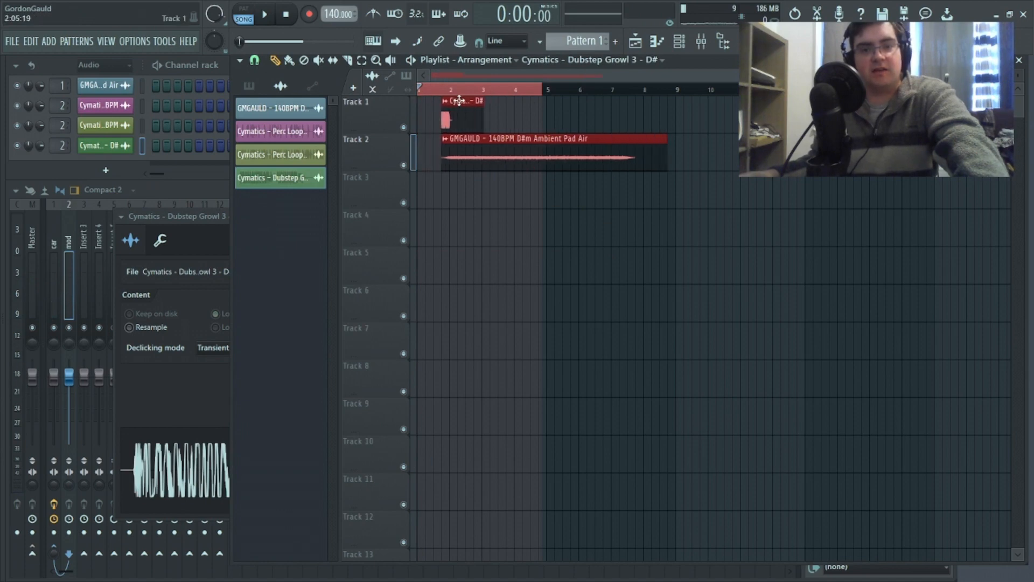
{"action": "left_click", "coordinate": [469, 151]}
{"action": "left_click_drag", "start_coordinate": [468, 151], "coordinate": [439, 148]}
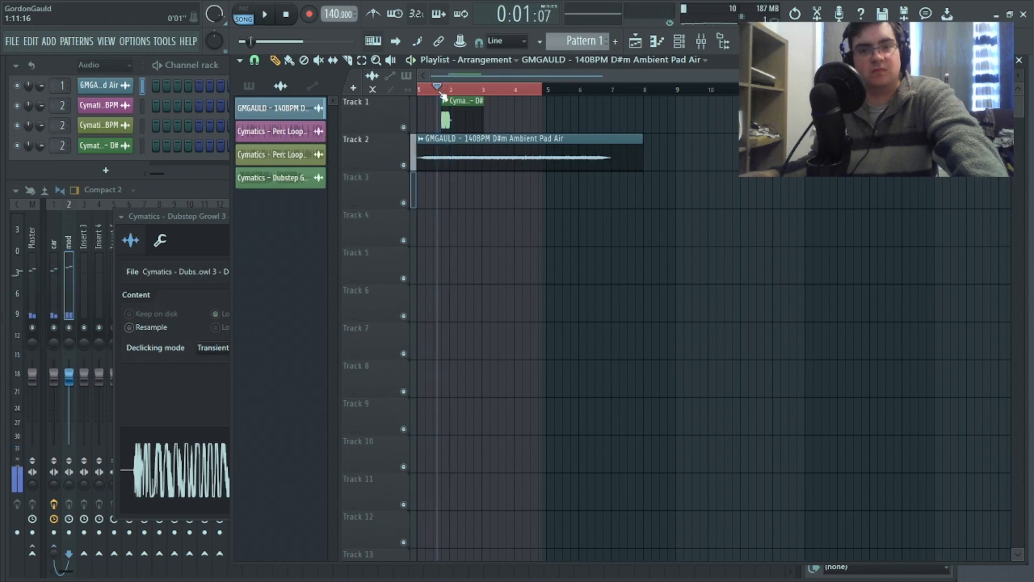
{"action": "key", "text": "space"}
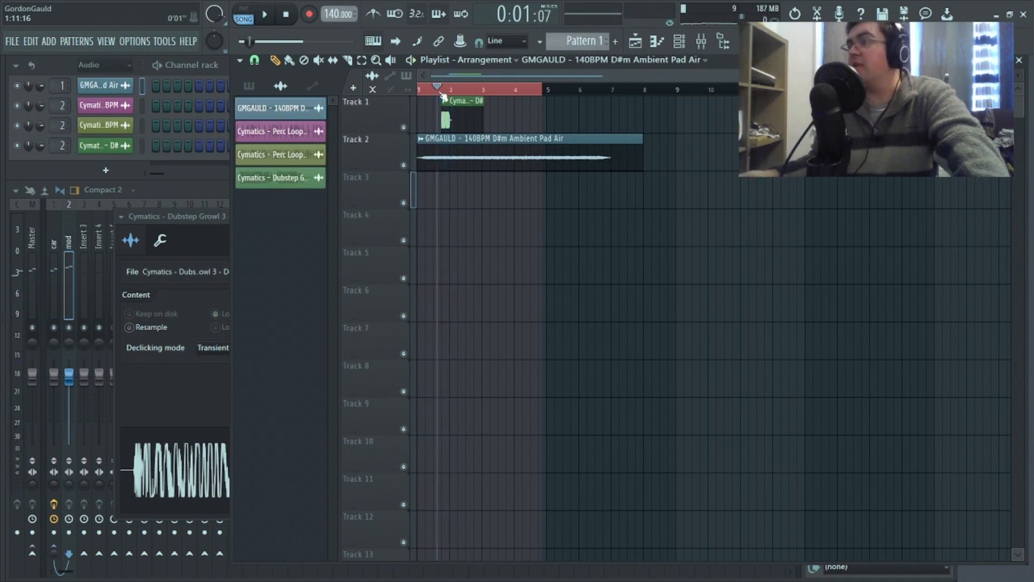
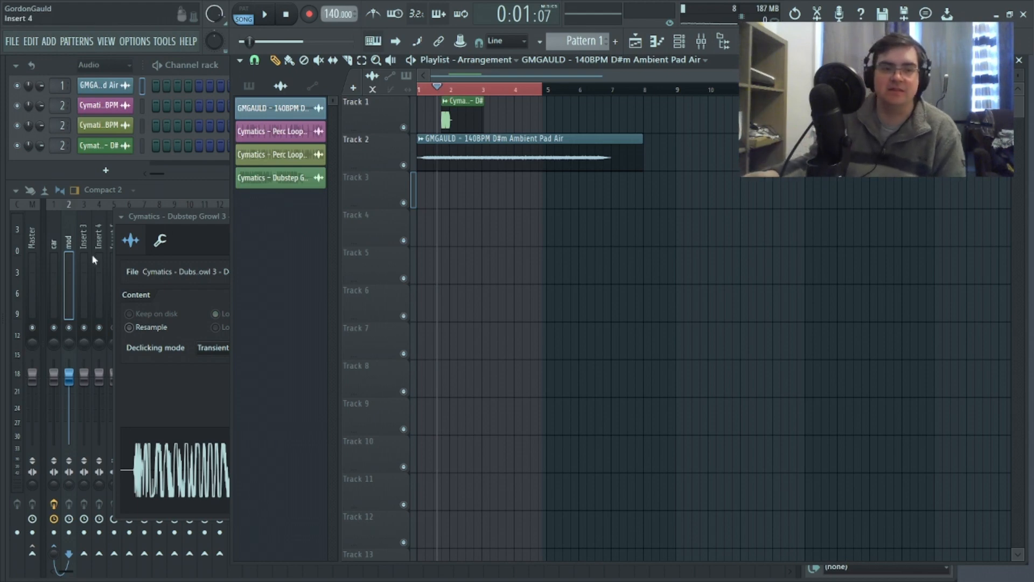
Examine the mod and car mixer tracks' effect slots and the plugins available to replace the Frequency Shifter.
{"action": "left_click", "coordinate": [65, 259]}
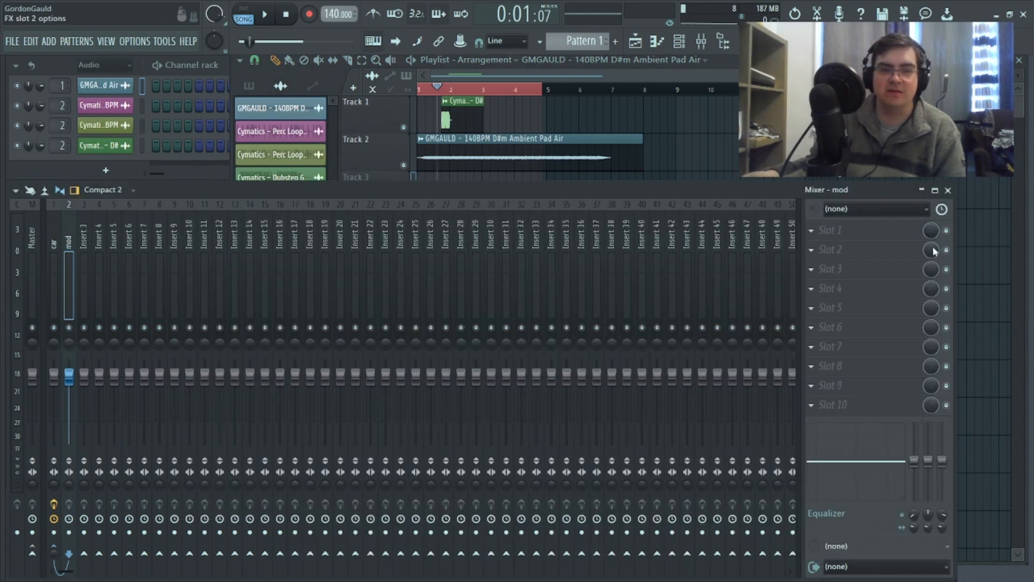
{"action": "left_click", "coordinate": [56, 258]}
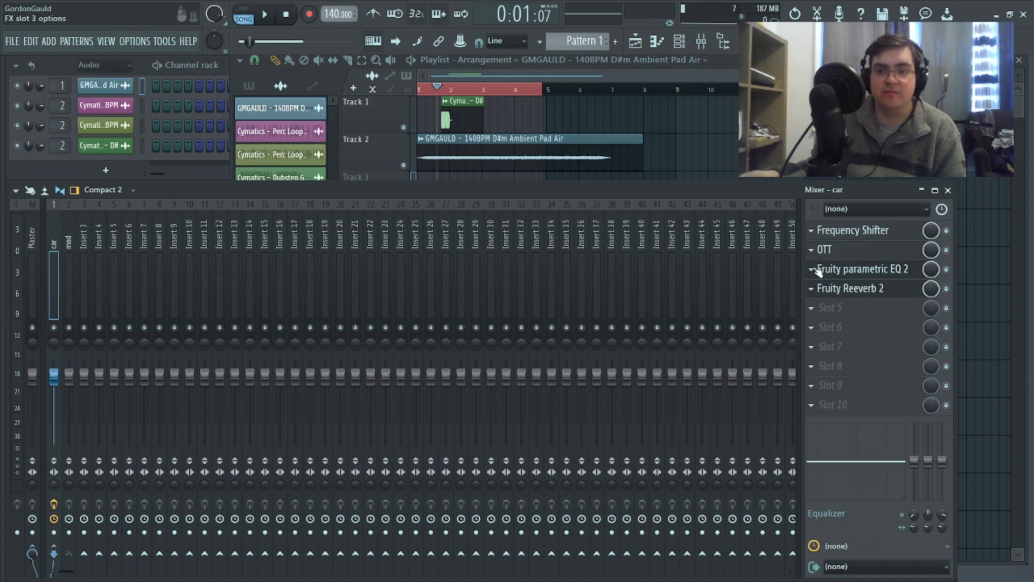
{"action": "left_click", "coordinate": [814, 230]}
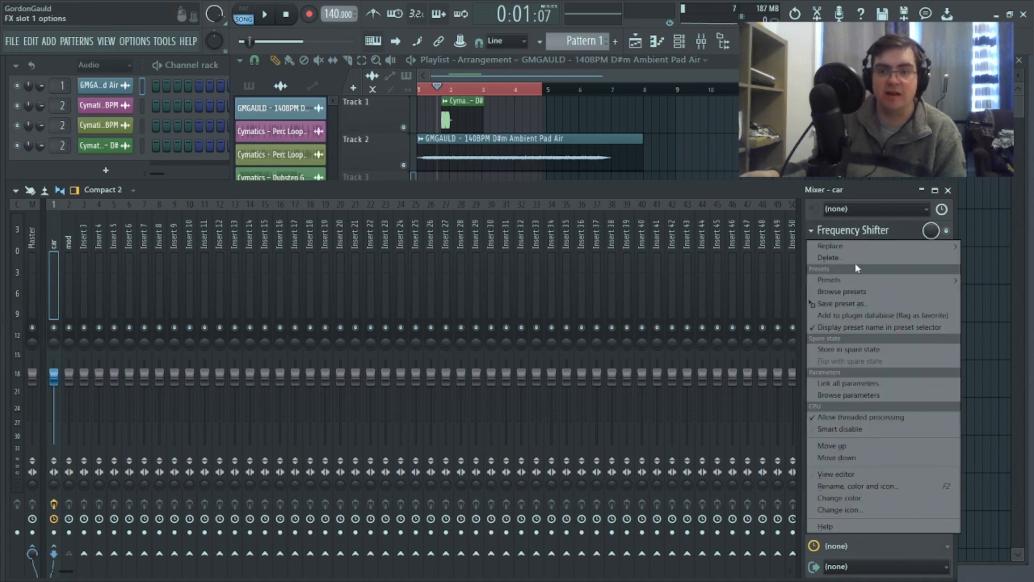
{"action": "mouse_move", "coordinate": [849, 245]}
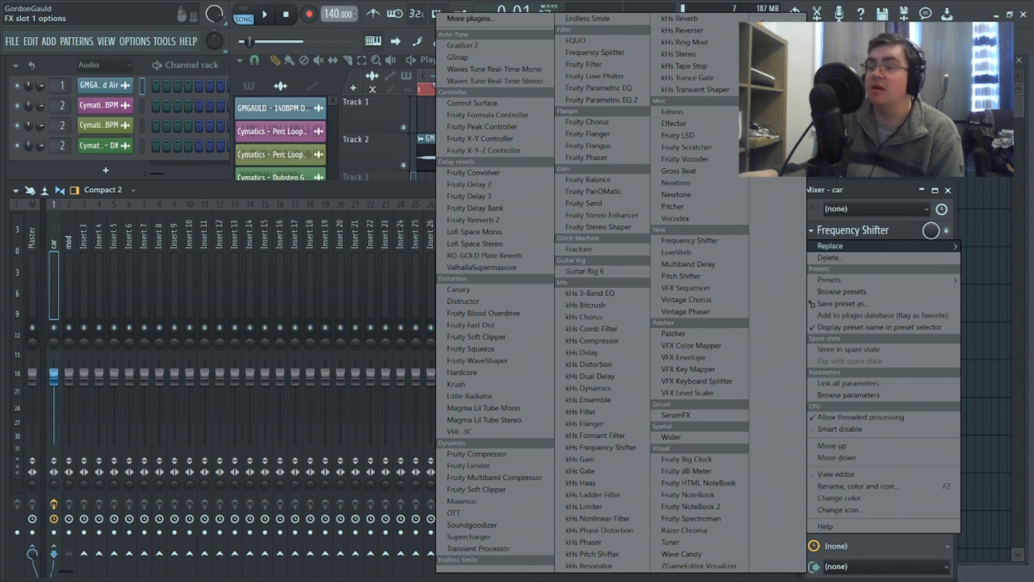
{"action": "left_click", "coordinate": [778, 103]}
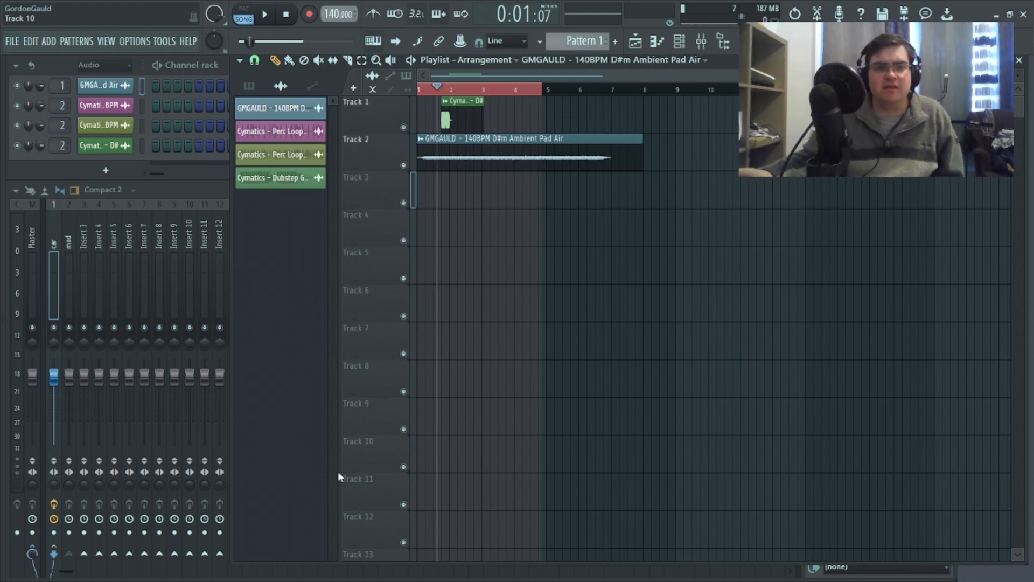
Delete both clips from the playlist and start a new project from the Empty template without saving the changes.
{"action": "right_click", "coordinate": [566, 162]}
{"action": "right_click", "coordinate": [464, 131]}
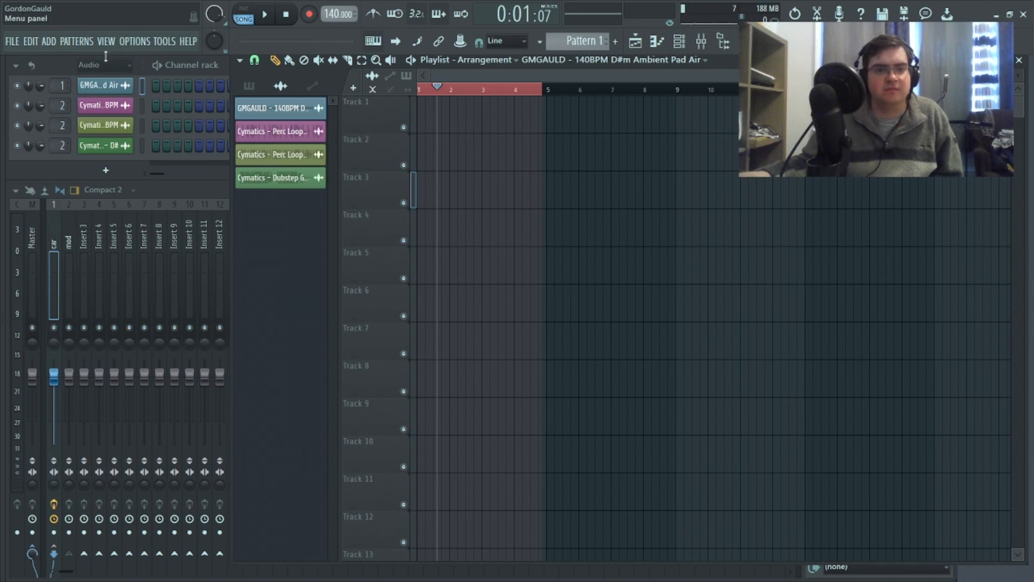
{"action": "left_click", "coordinate": [12, 41]}
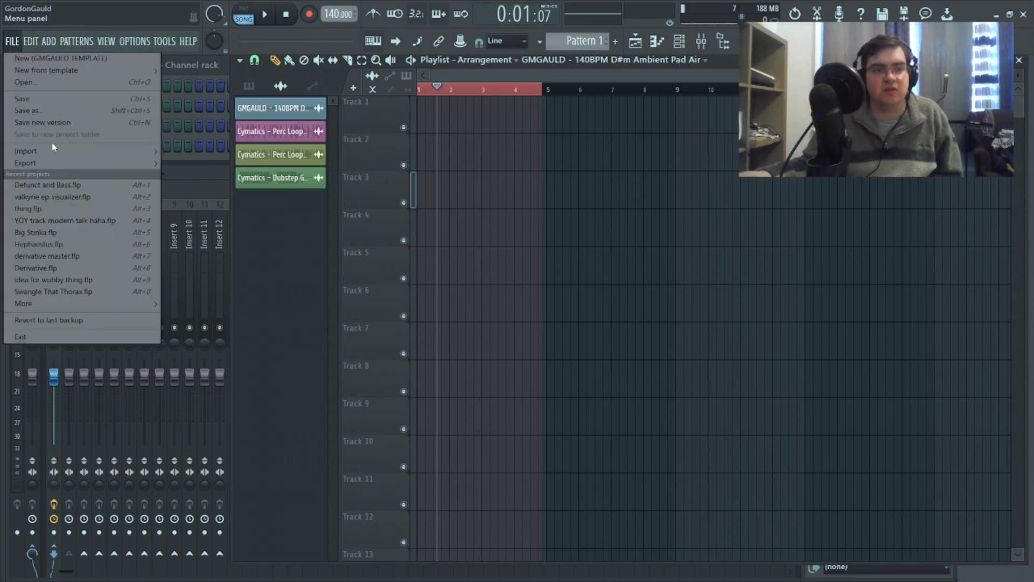
{"action": "mouse_move", "coordinate": [87, 167]}
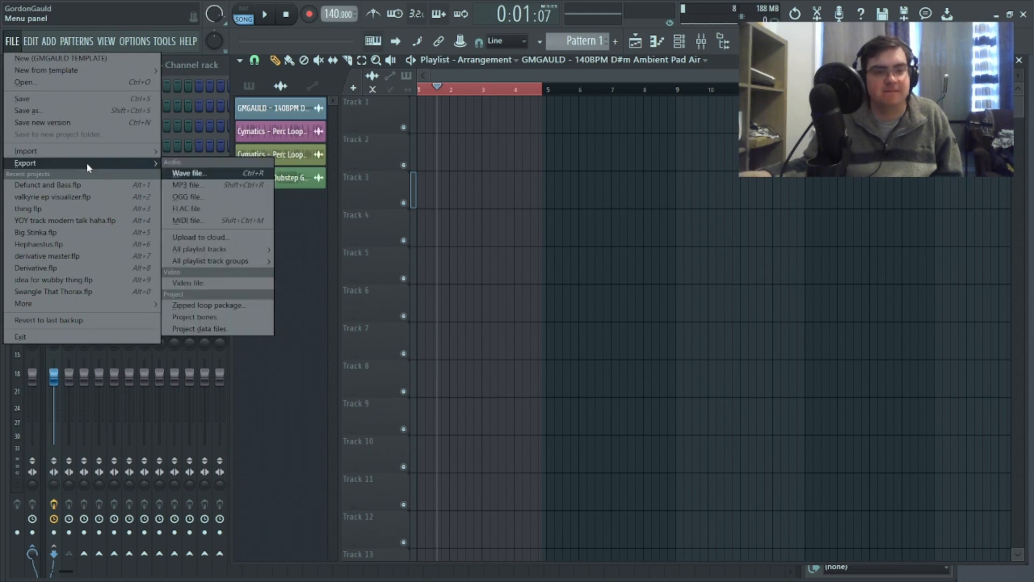
{"action": "mouse_move", "coordinate": [96, 76]}
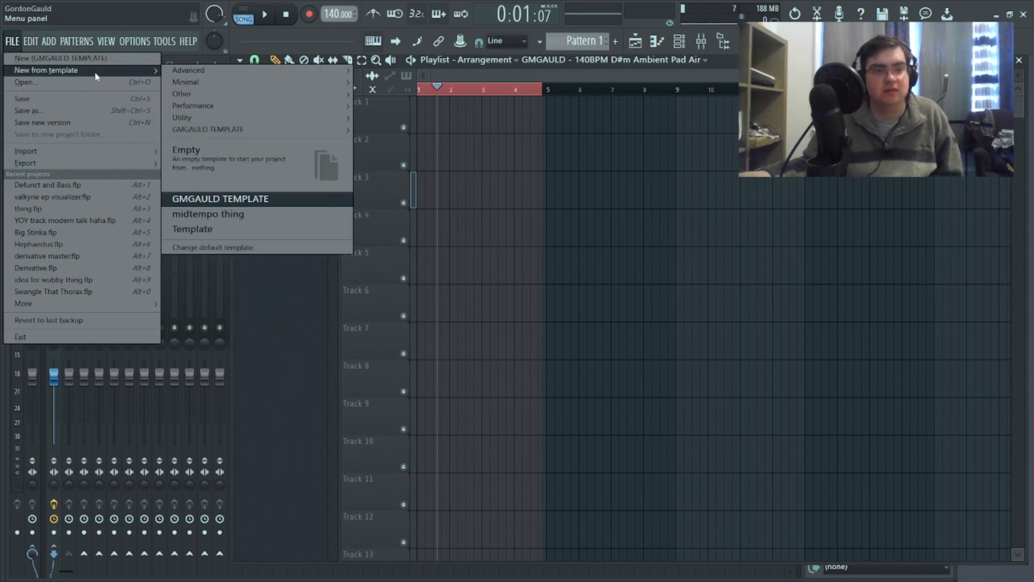
{"action": "left_click", "coordinate": [228, 162]}
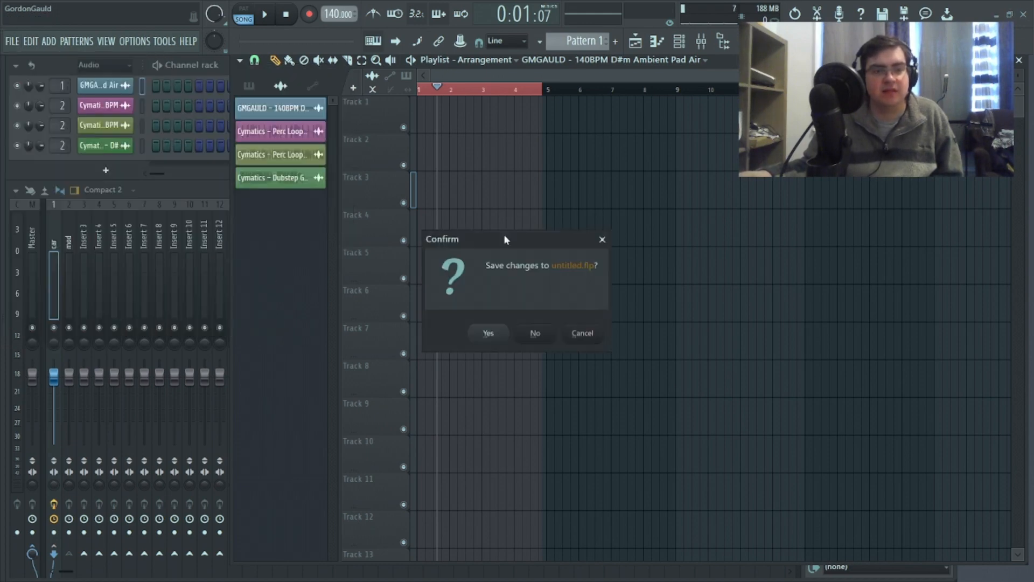
{"action": "left_click", "coordinate": [535, 333]}
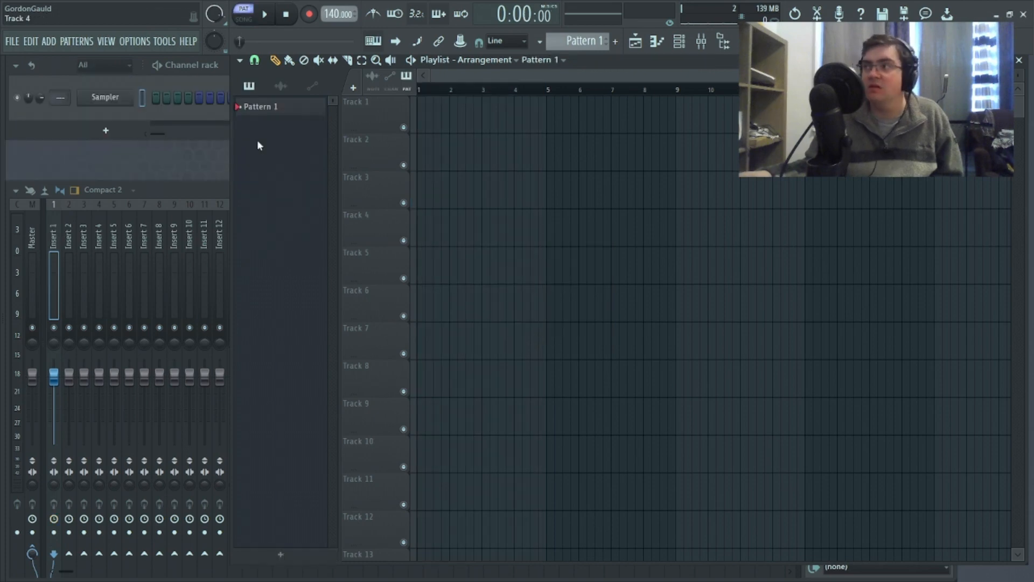
Rename mixer track Insert 1 as car and Insert 2 as mod.
{"action": "right_click", "coordinate": [55, 223]}
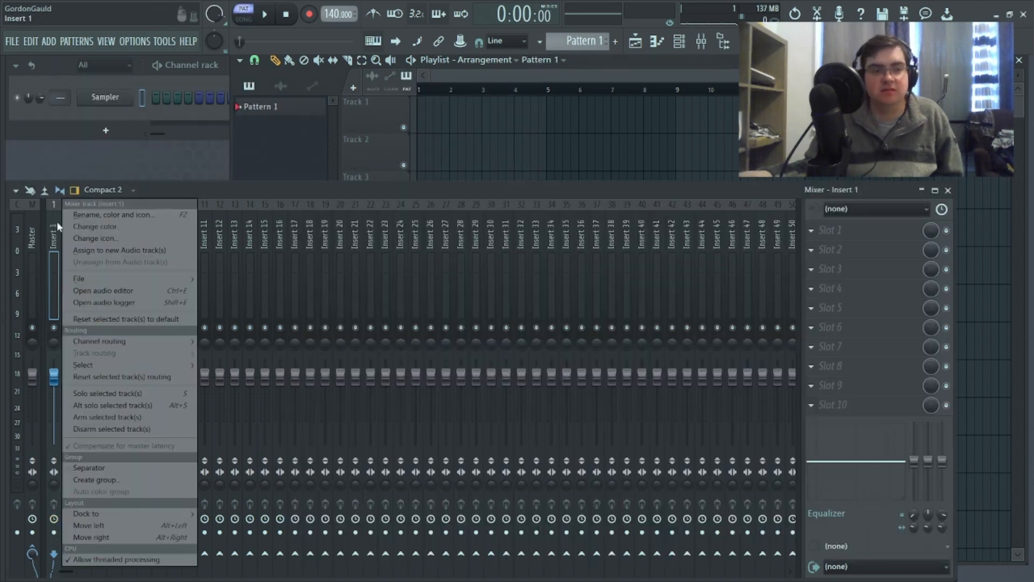
{"action": "mouse_move", "coordinate": [130, 516]}
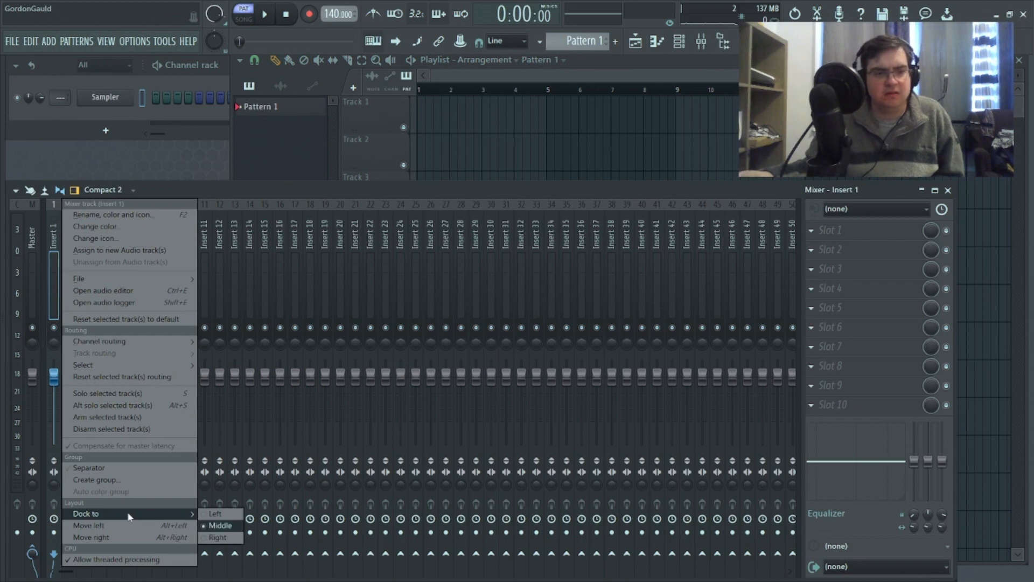
{"action": "left_click", "coordinate": [167, 219]}
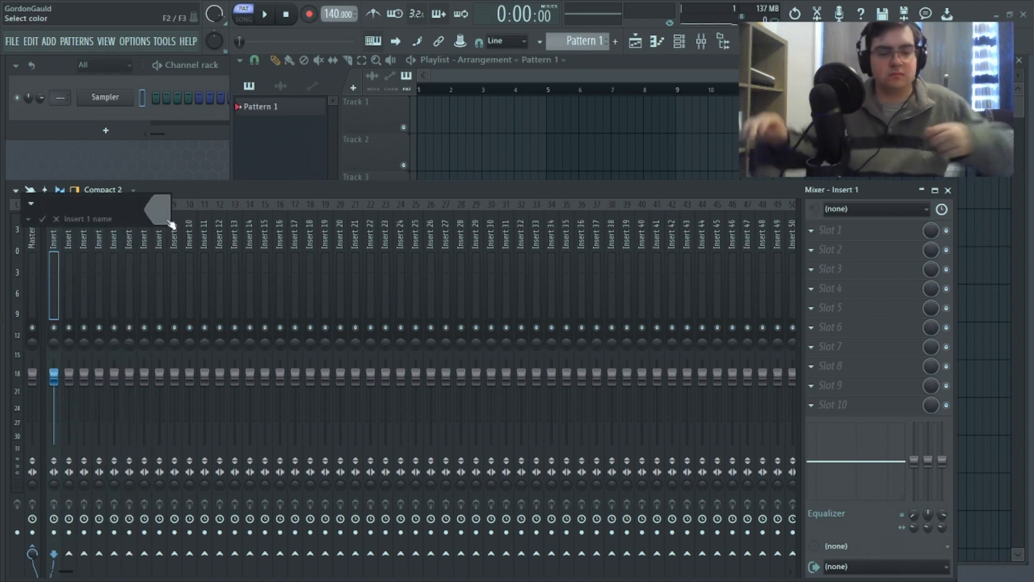
{"action": "type", "text": "car"}
{"action": "key", "text": "Return"}
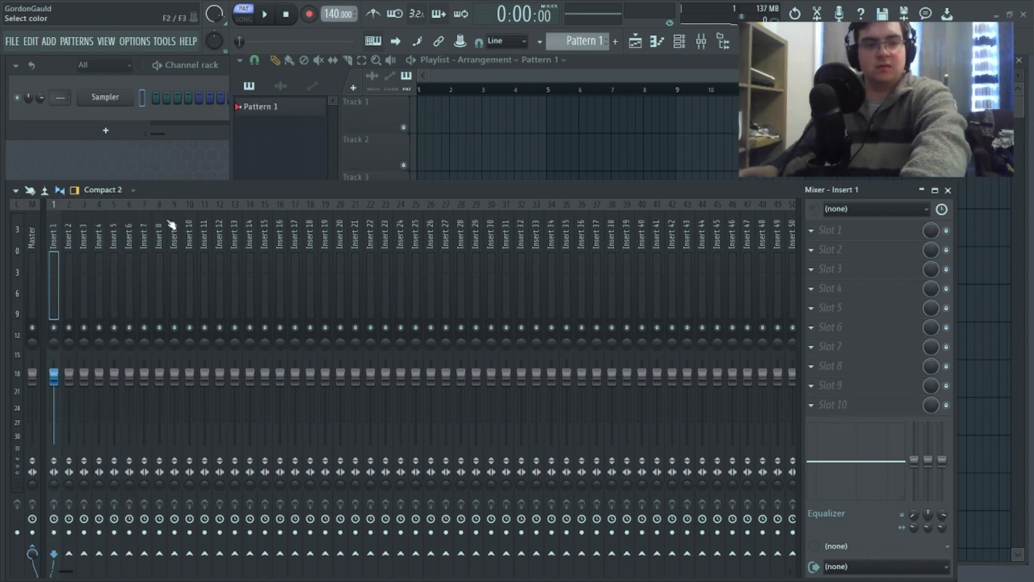
{"action": "right_click", "coordinate": [69, 245]}
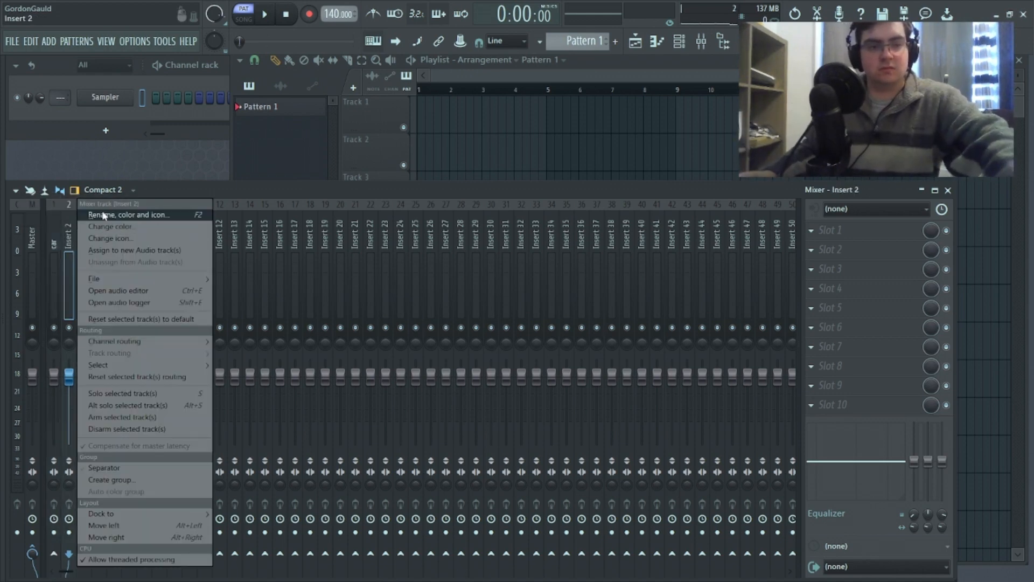
{"action": "left_click", "coordinate": [102, 210]}
{"action": "type", "text": "mod"}
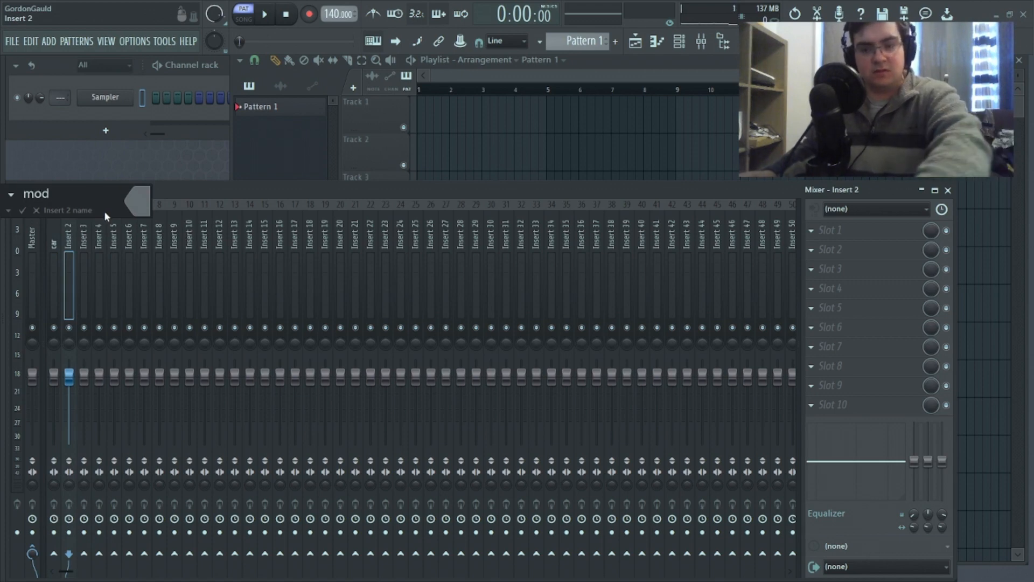
{"action": "key", "text": "Return"}
Replace the Sampler channel with 3x Osc and set oscillator 1 to a triangle wave with its coarse pitch at -24.
{"action": "left_click", "coordinate": [93, 101]}
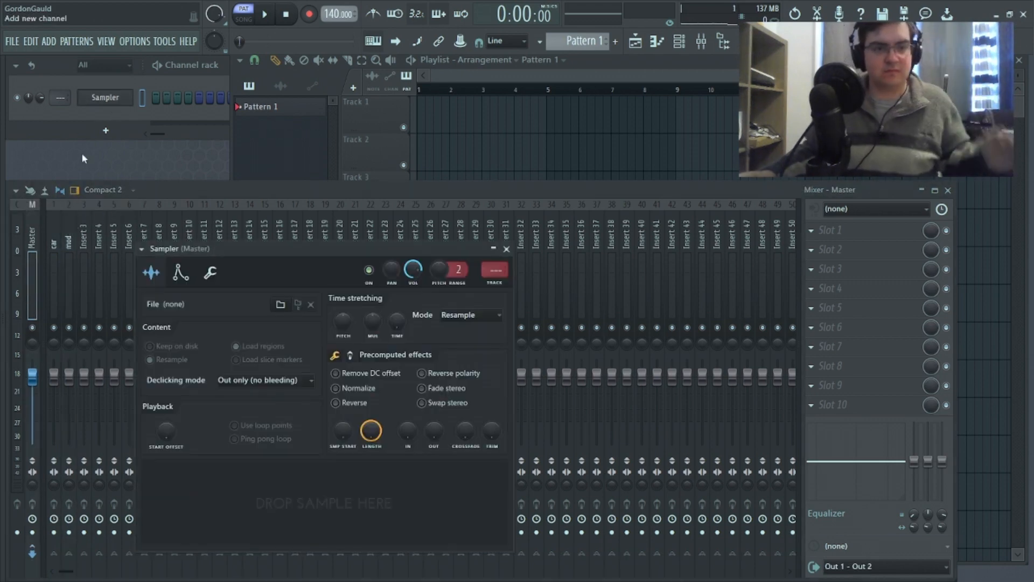
{"action": "left_click", "coordinate": [102, 101]}
{"action": "right_click", "coordinate": [106, 100]}
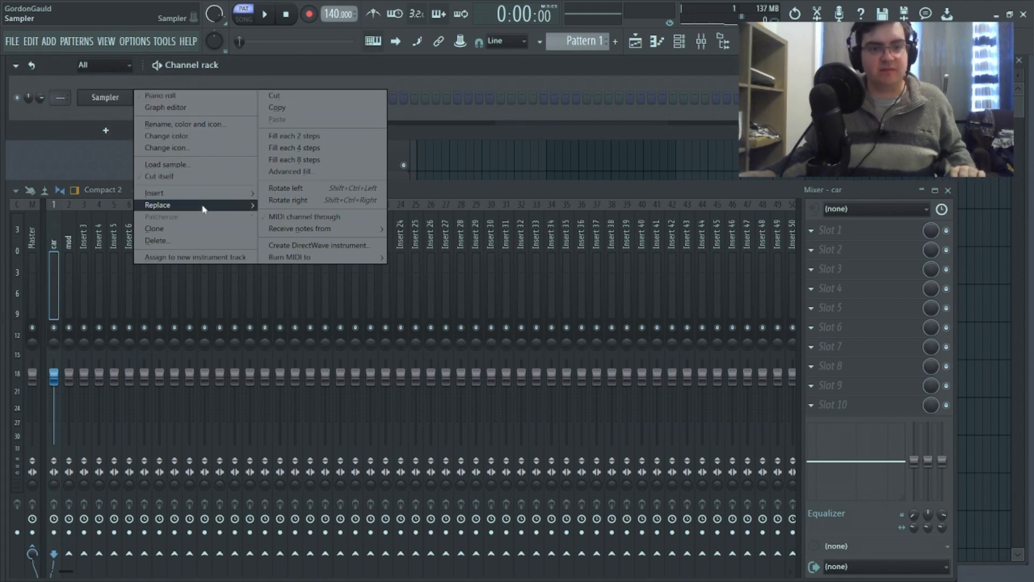
{"action": "mouse_move", "coordinate": [202, 193]}
{"action": "left_click", "coordinate": [415, 56]}
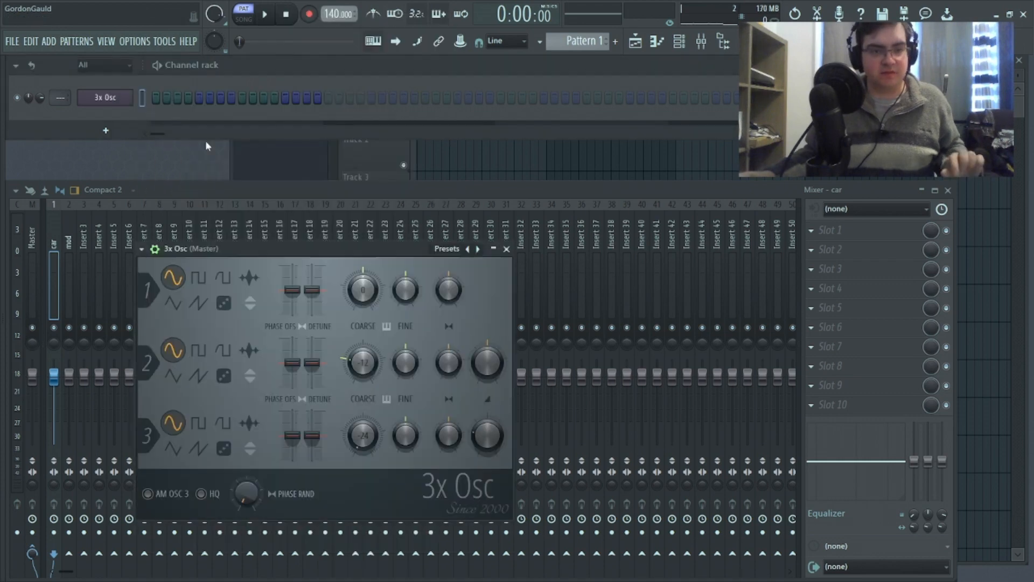
{"action": "left_click_drag", "start_coordinate": [362, 289], "coordinate": [366, 334]}
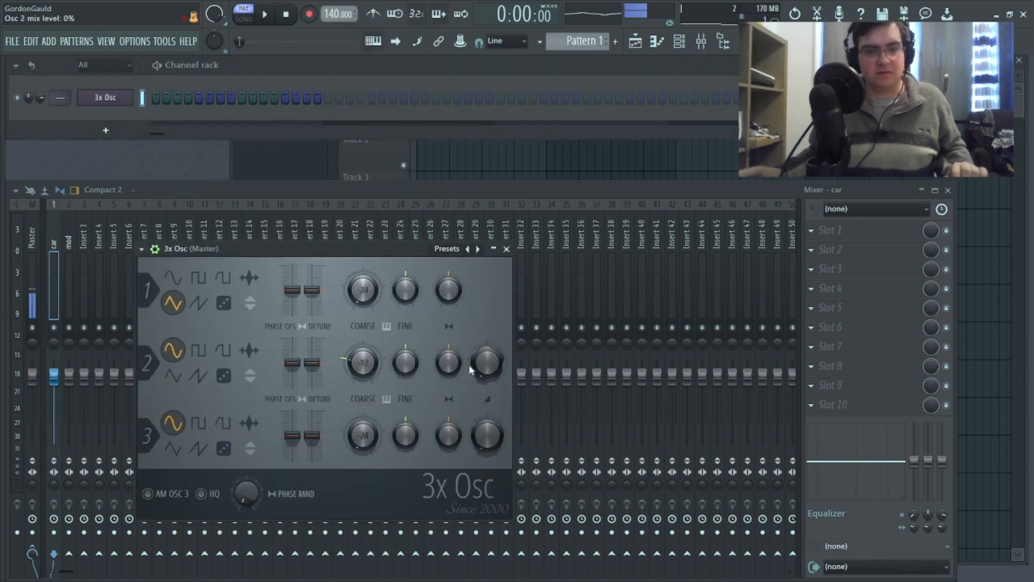
Add a D#3 note about two bars long at the start of the 3x Osc piano roll and close the editor.
{"action": "right_click", "coordinate": [119, 93]}
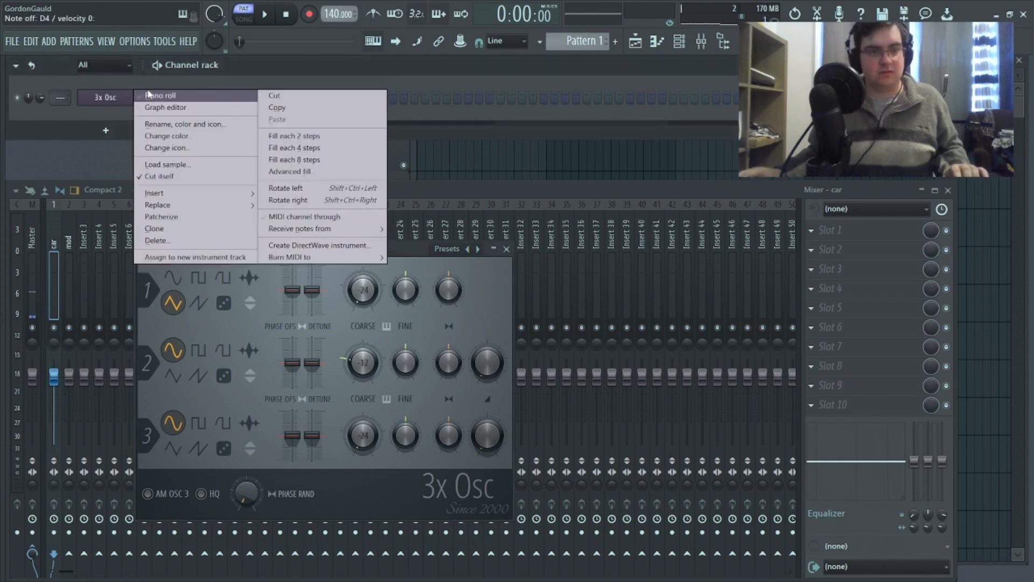
{"action": "left_click", "coordinate": [144, 93]}
{"action": "scroll", "coordinate": [260, 297], "scroll_direction": "down", "scroll_amount": 3}
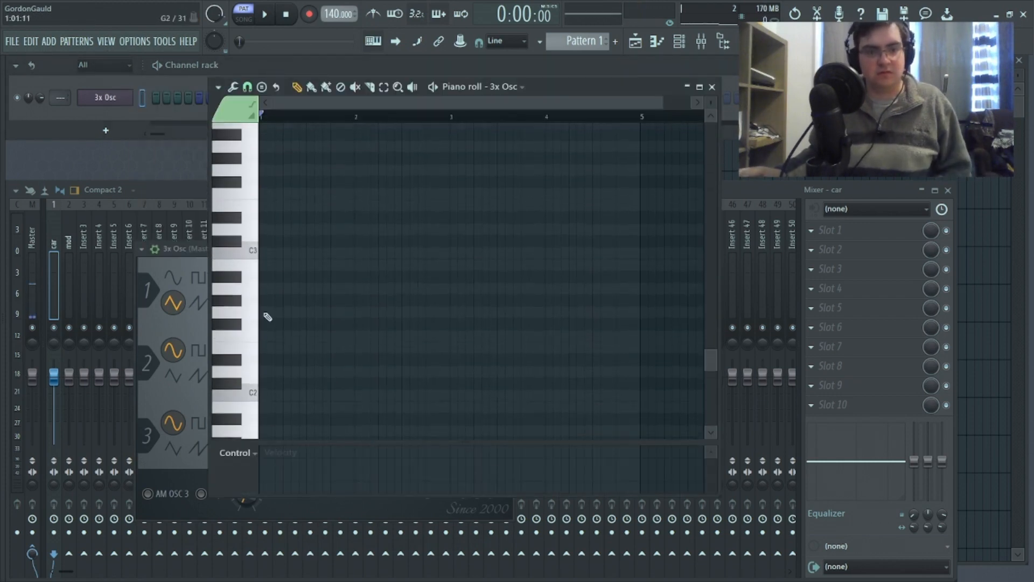
{"action": "left_click", "coordinate": [256, 232]}
{"action": "left_click_drag", "start_coordinate": [277, 225], "coordinate": [139, 214]}
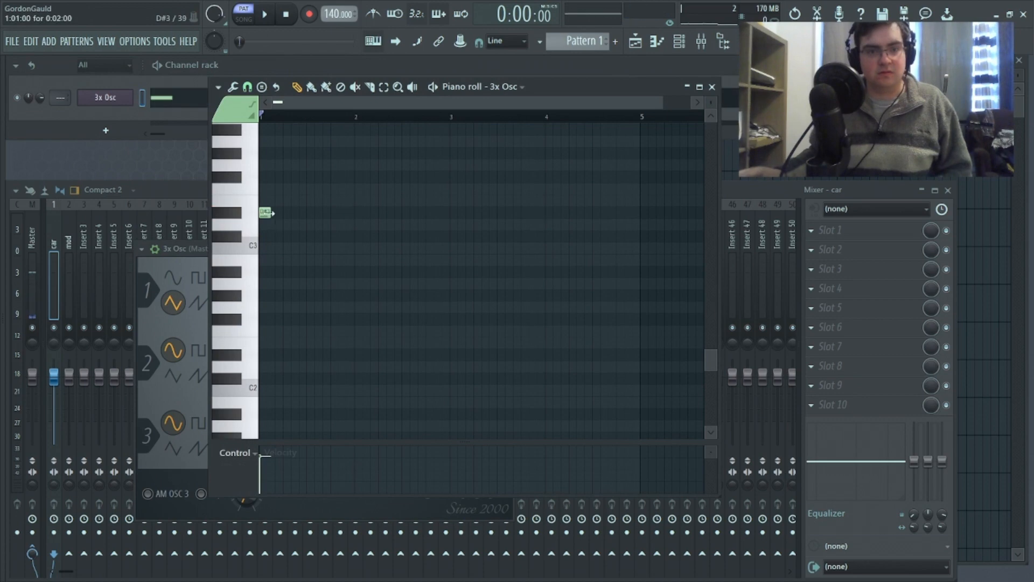
{"action": "left_click_drag", "start_coordinate": [264, 213], "coordinate": [454, 226]}
{"action": "left_click", "coordinate": [711, 87]}
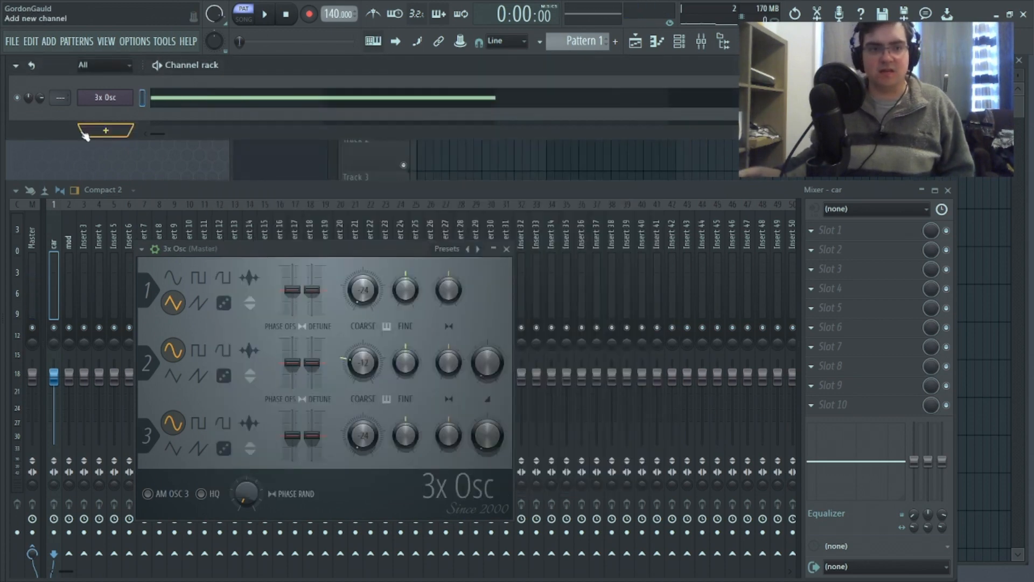
Add a second 3x Osc channel and route the two channels to mixer tracks 1 and 2 respectively.
{"action": "left_click", "coordinate": [119, 134]}
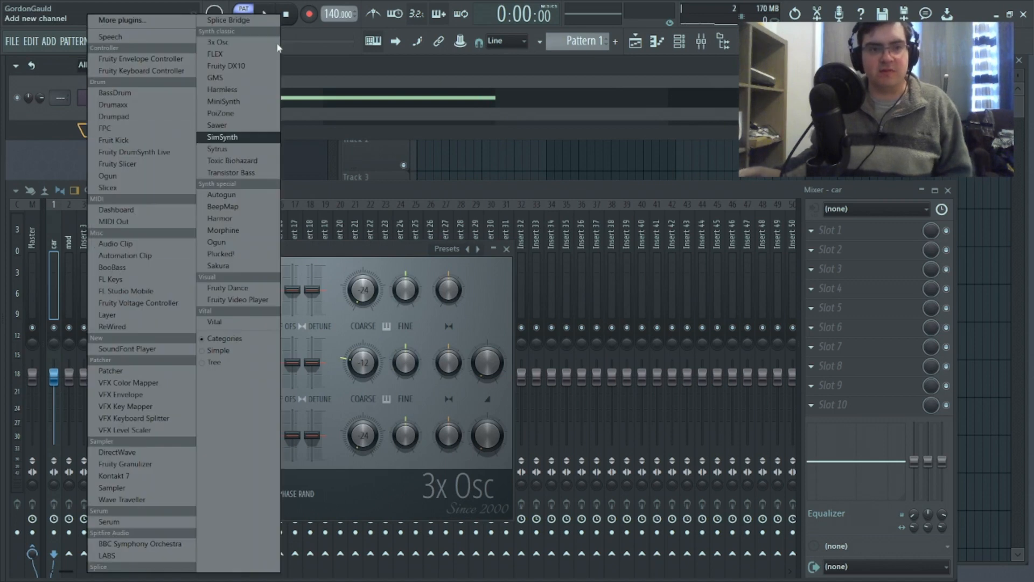
{"action": "left_click", "coordinate": [253, 44]}
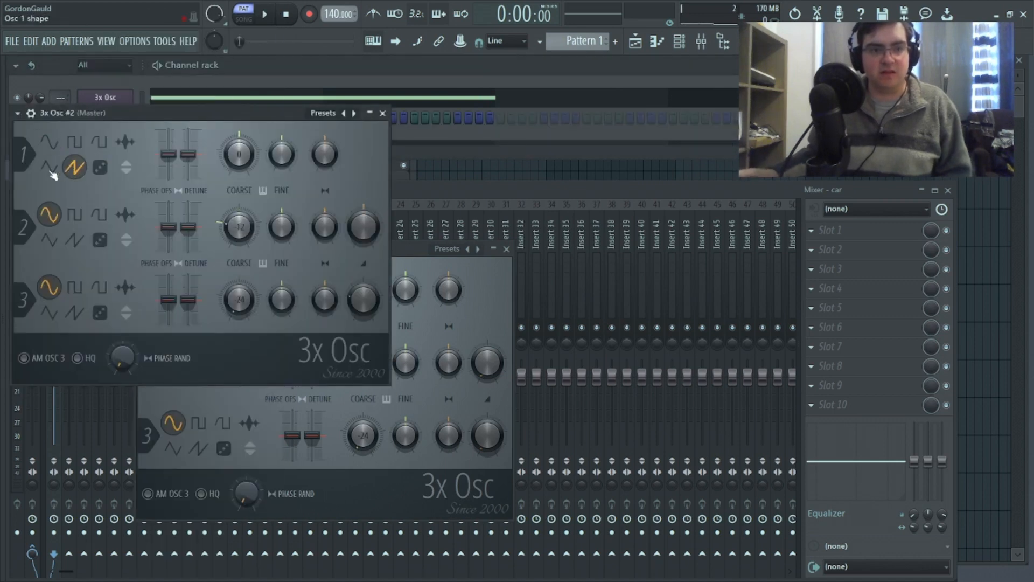
{"action": "left_click", "coordinate": [383, 114]}
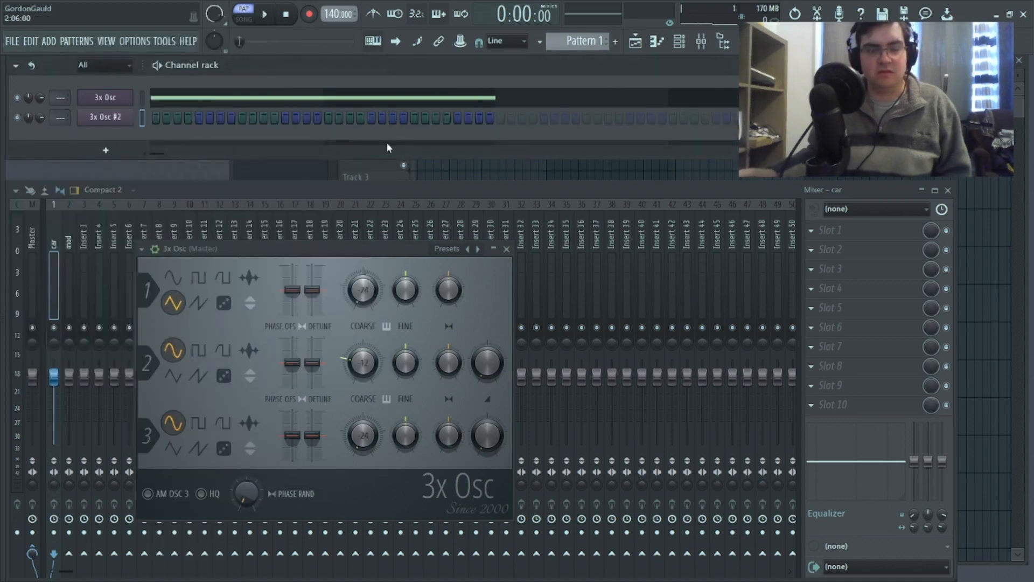
{"action": "left_click_drag", "start_coordinate": [60, 98], "coordinate": [60, 109]}
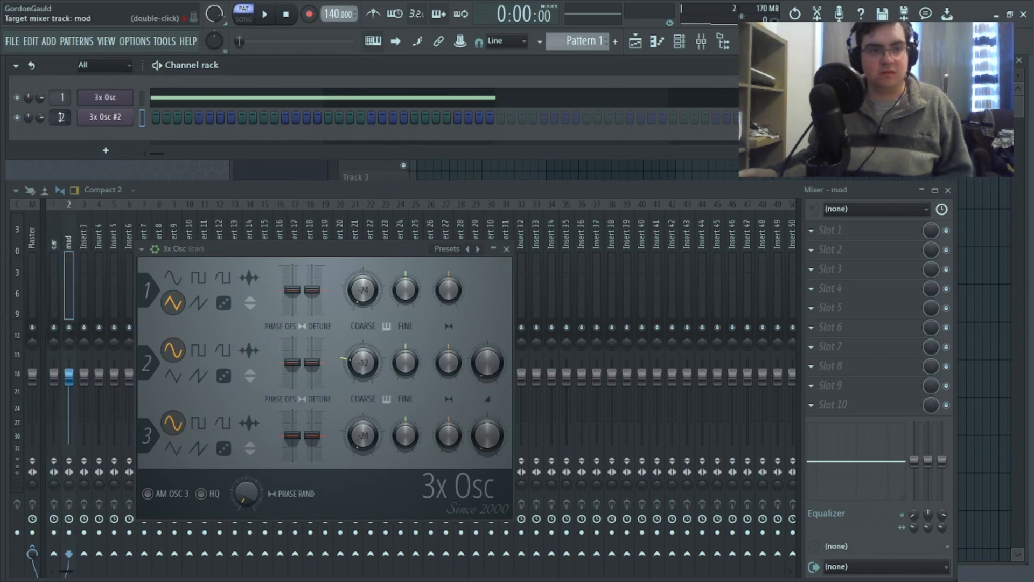
Load Frequency Shifter in the first effect slot of the car track and set it to Ring Mod mode.
{"action": "left_click", "coordinate": [56, 242]}
{"action": "left_click", "coordinate": [852, 231]}
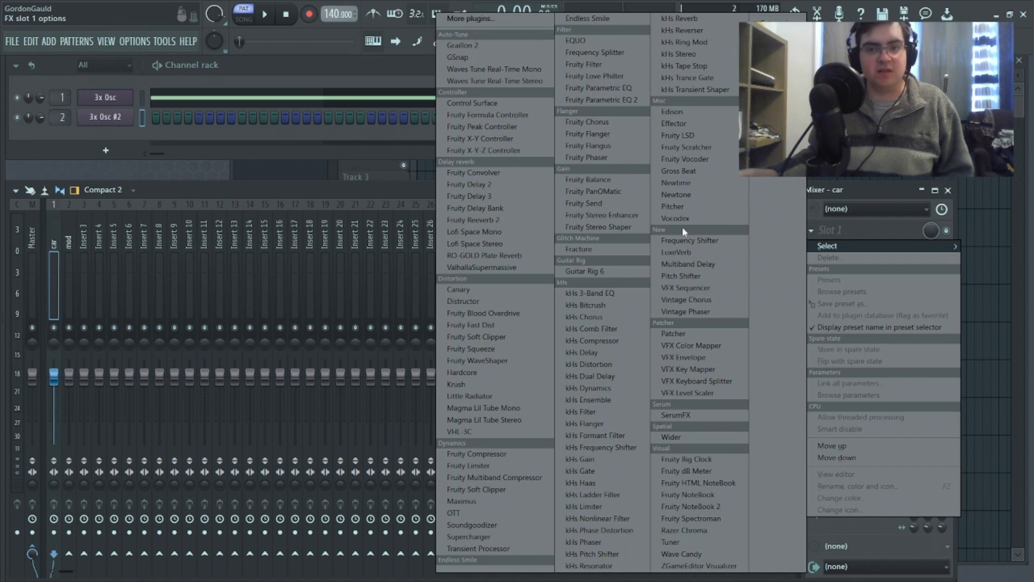
{"action": "left_click", "coordinate": [681, 240]}
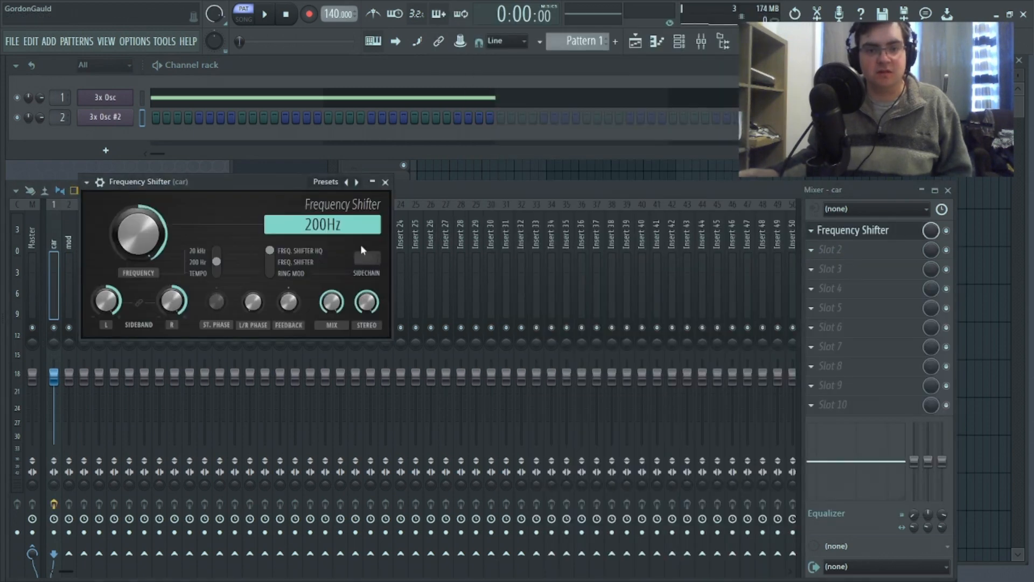
{"action": "left_click", "coordinate": [291, 273]}
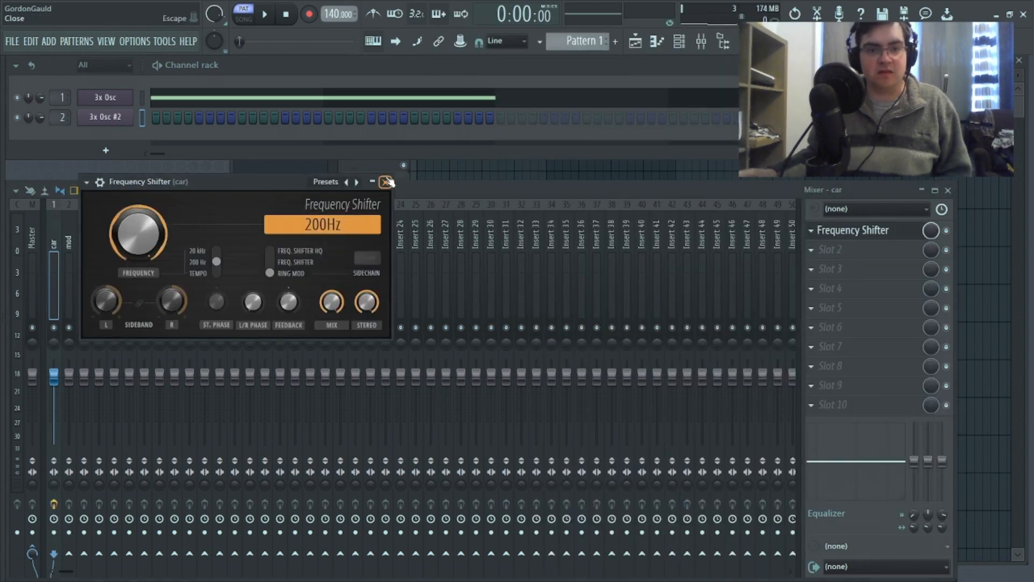
{"action": "left_click", "coordinate": [386, 182]}
Sidechain the mod track to the car track only and set the Frequency Shifter's sidechain input to 1.
{"action": "left_click", "coordinate": [72, 258]}
{"action": "right_click", "coordinate": [53, 555]}
{"action": "left_click", "coordinate": [91, 566]}
{"action": "left_click", "coordinate": [58, 271]}
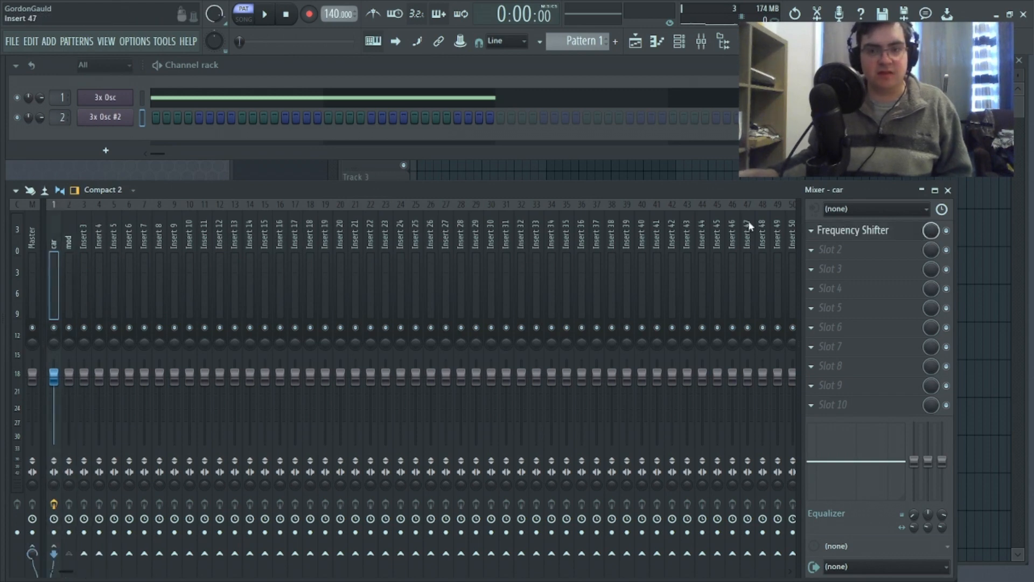
{"action": "left_click", "coordinate": [844, 236]}
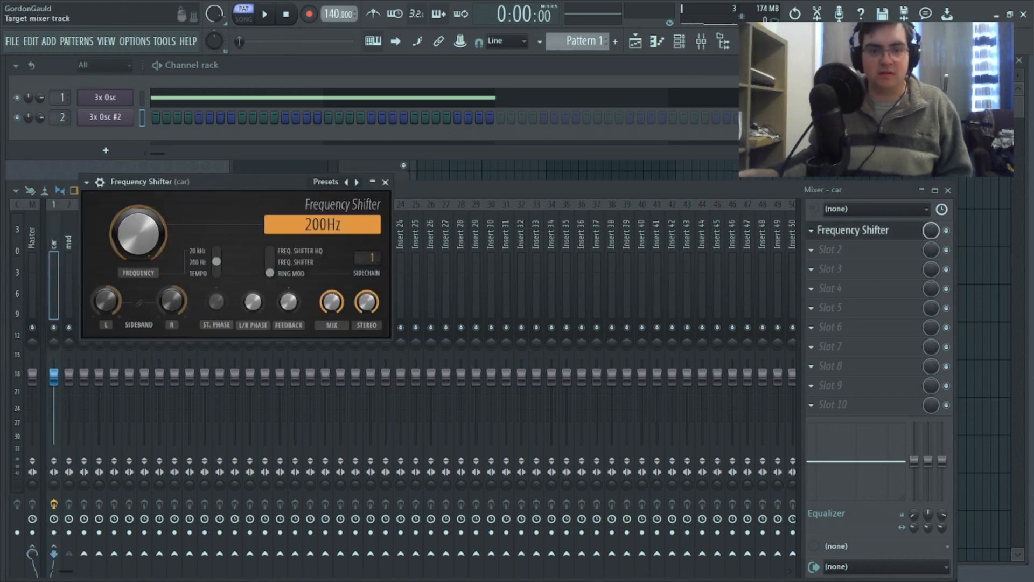
{"action": "left_click", "coordinate": [385, 182]}
Open the piano roll of 3x Osc #2 with the pattern playing, in the octave around C4.
{"action": "right_click", "coordinate": [115, 128]}
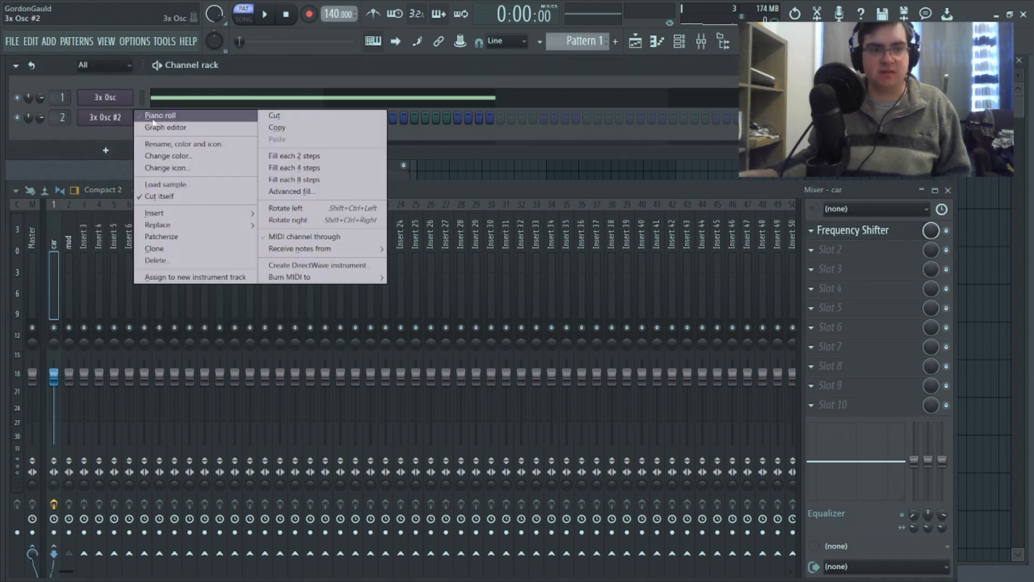
{"action": "left_click", "coordinate": [157, 114]}
{"action": "key", "text": "space"}
{"action": "left_click", "coordinate": [249, 207]}
{"action": "scroll", "coordinate": [249, 199], "scroll_direction": "up", "scroll_amount": 4}
{"action": "left_click_drag", "start_coordinate": [250, 185], "coordinate": [255, 224]}
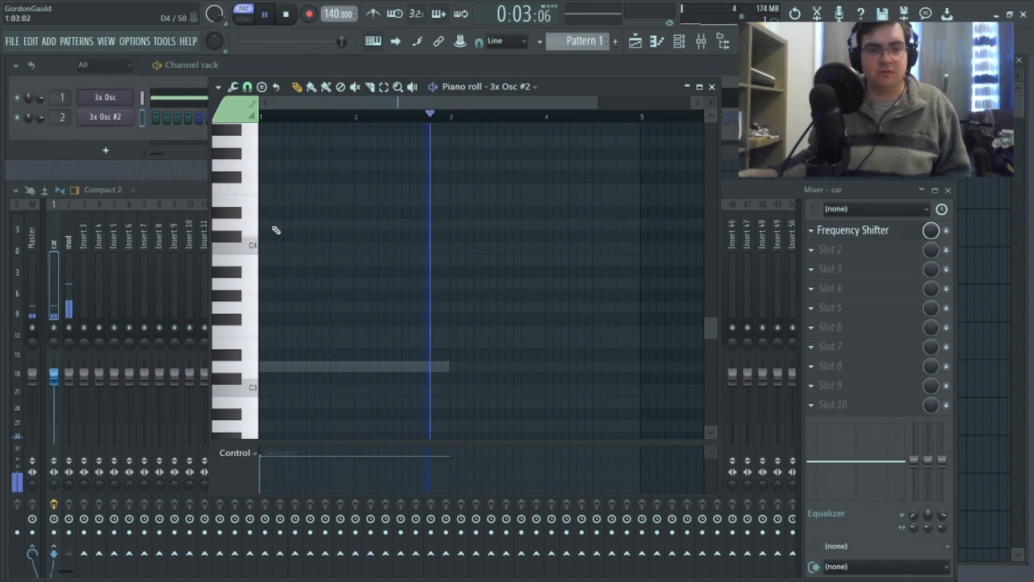
{"action": "left_click", "coordinate": [272, 225]}
{"action": "left_click_drag", "start_coordinate": [450, 224], "coordinate": [279, 235]}
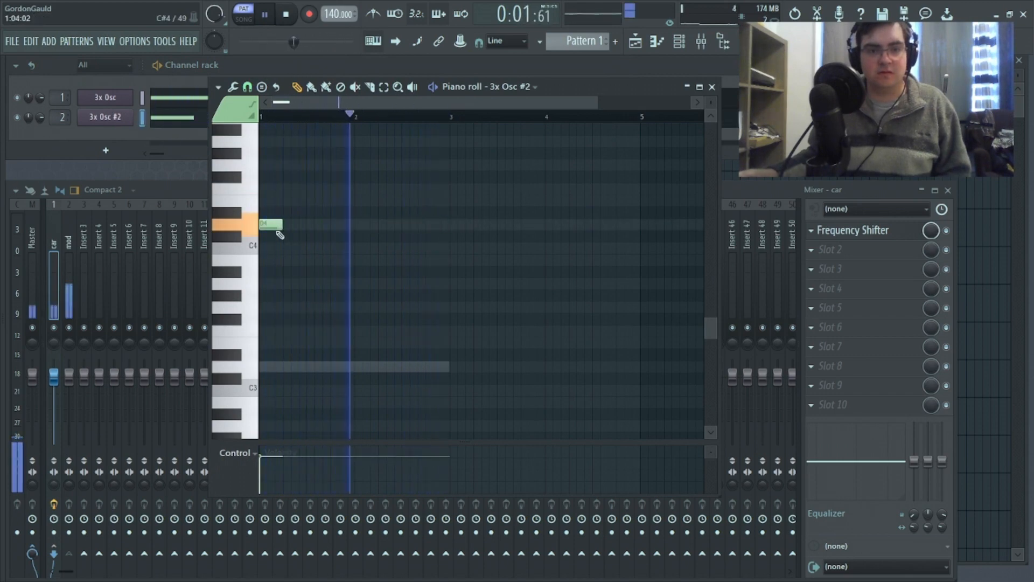
{"action": "left_click", "coordinate": [289, 201]}
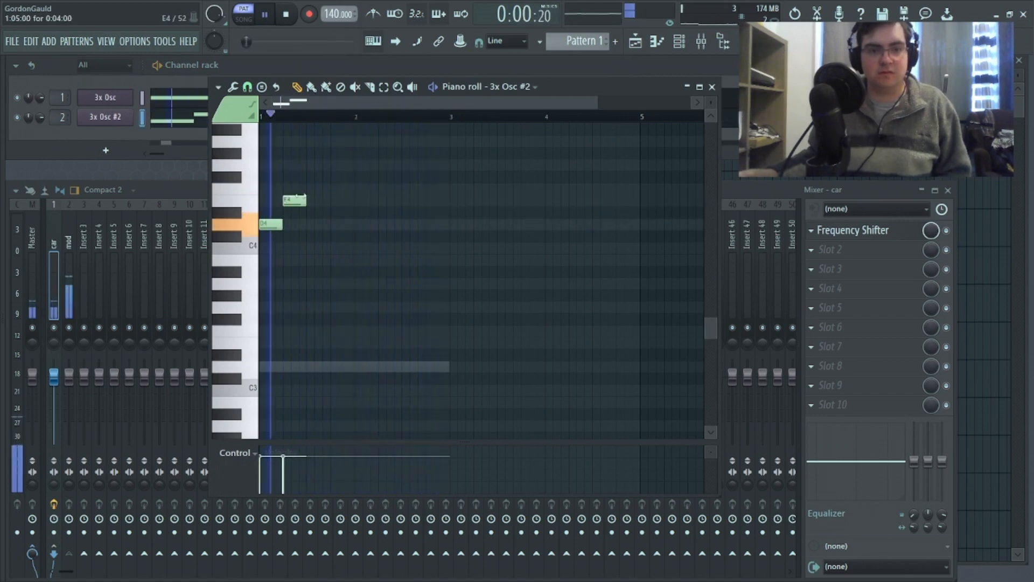
{"action": "left_click", "coordinate": [308, 176]}
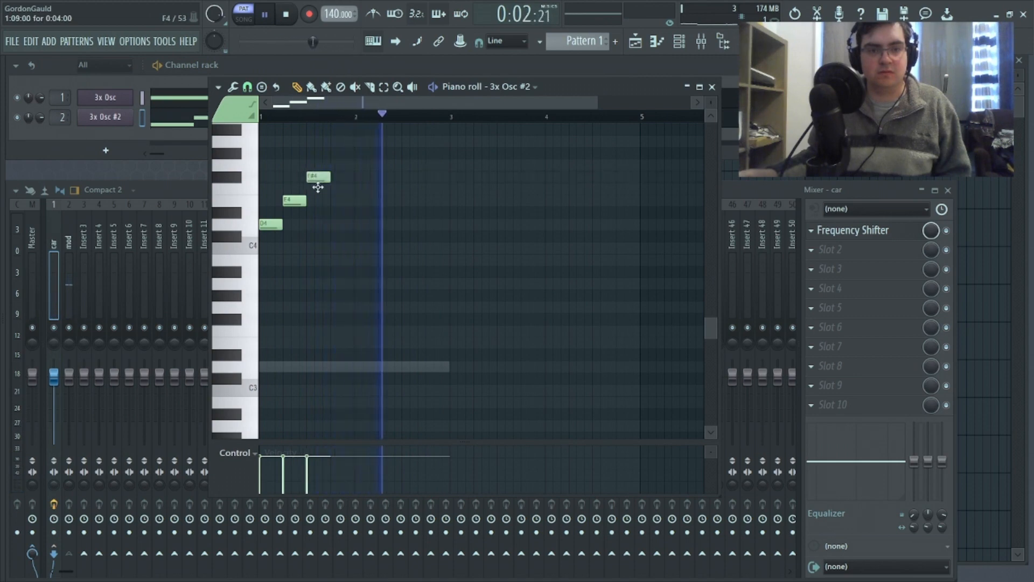
{"action": "left_click_drag", "start_coordinate": [308, 175], "coordinate": [313, 186]}
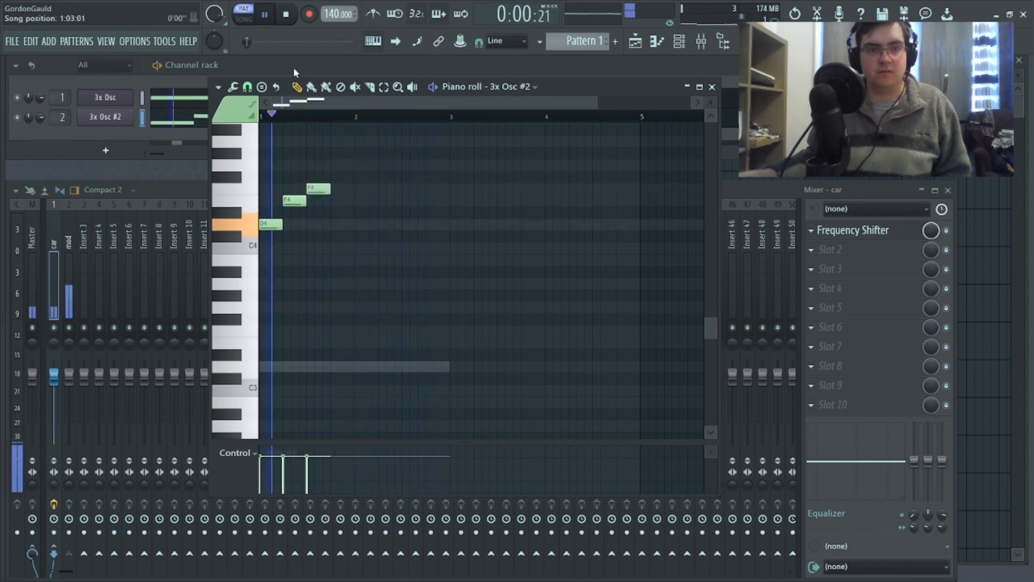
{"action": "left_click", "coordinate": [334, 212]}
{"action": "left_click", "coordinate": [360, 259]}
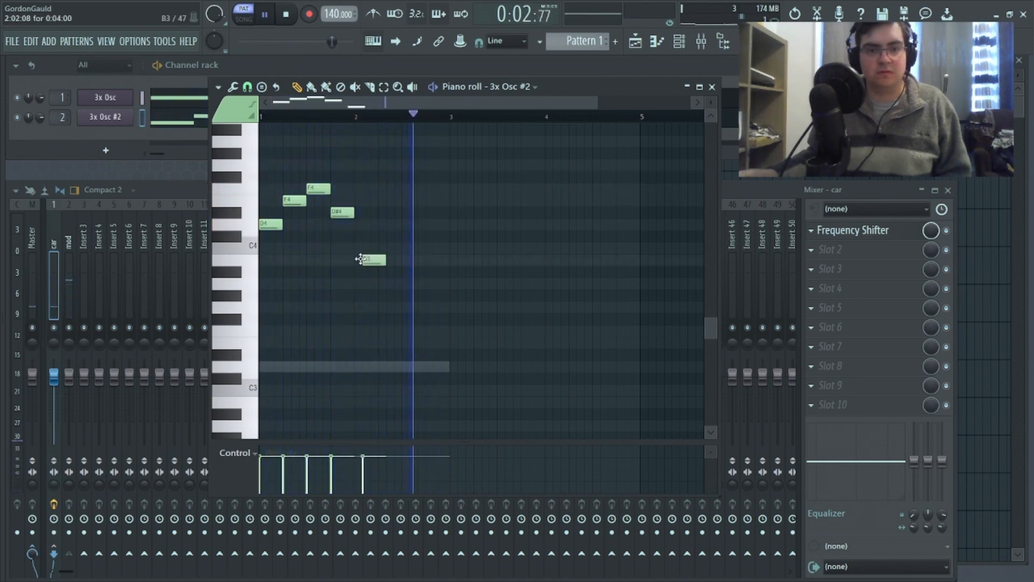
{"action": "left_click", "coordinate": [383, 283]}
{"action": "left_click_drag", "start_coordinate": [384, 285], "coordinate": [381, 286]}
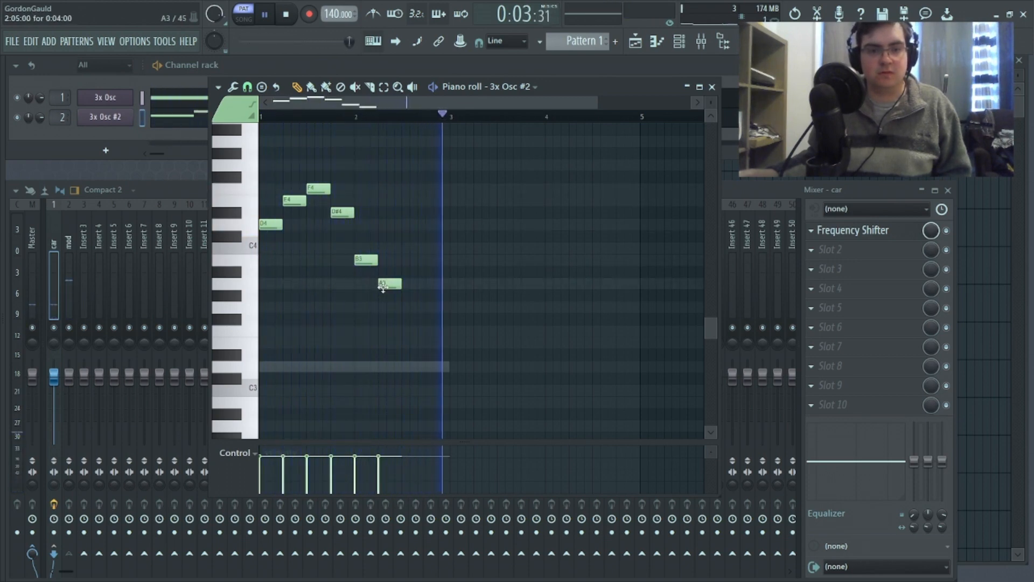
{"action": "left_click", "coordinate": [408, 200]}
{"action": "right_click", "coordinate": [413, 201]}
{"action": "right_click", "coordinate": [390, 284]}
{"action": "right_click", "coordinate": [334, 212]}
{"action": "right_click", "coordinate": [319, 190]}
{"action": "right_click", "coordinate": [295, 201]}
{"action": "right_click", "coordinate": [273, 224]}
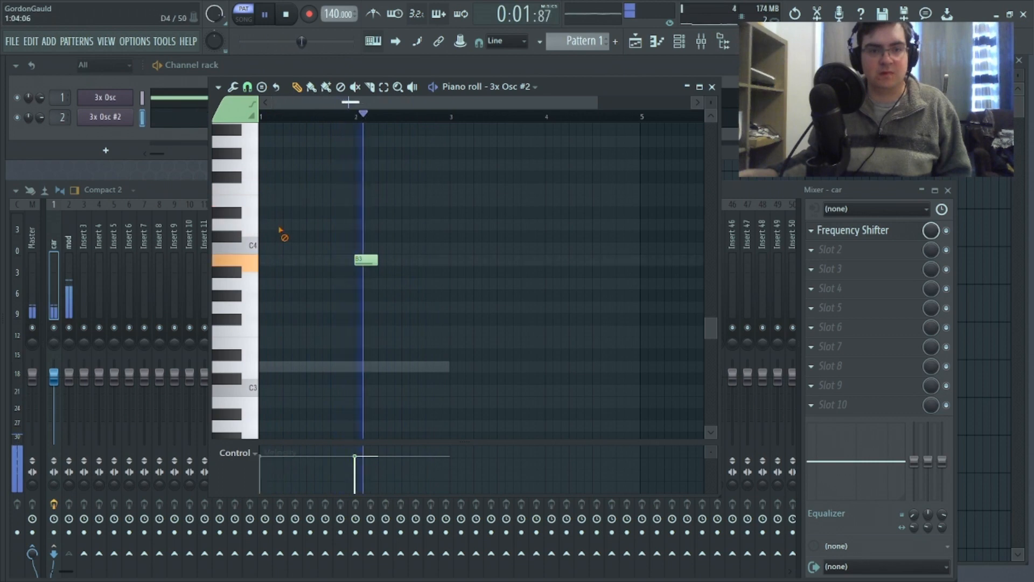
{"action": "right_click", "coordinate": [358, 259]}
Enter three consecutive two-step D4 notes and an A3 note from the start of bar 1.
{"action": "left_click", "coordinate": [252, 227]}
{"action": "left_click_drag", "start_coordinate": [288, 226], "coordinate": [264, 227]}
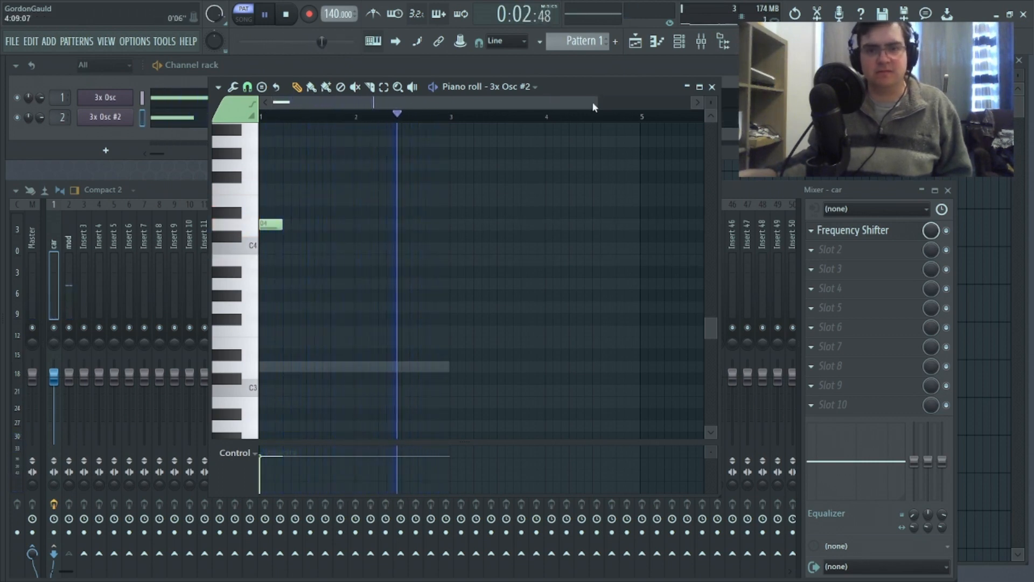
{"action": "left_click_drag", "start_coordinate": [594, 107], "coordinate": [468, 107]}
{"action": "left_click_drag", "start_coordinate": [298, 225], "coordinate": [279, 225]}
{"action": "left_click", "coordinate": [293, 226]}
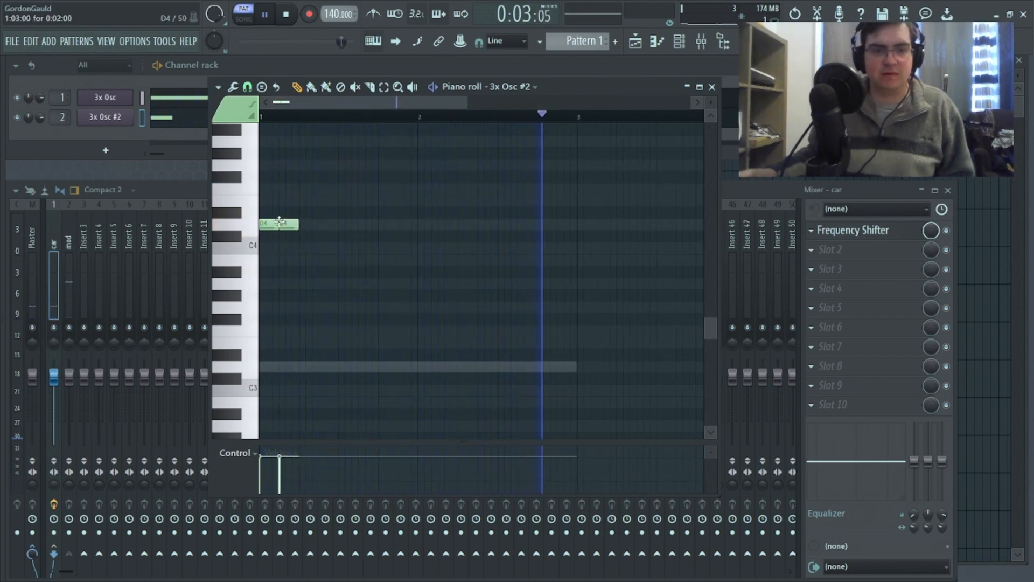
{"action": "left_click", "coordinate": [304, 225]}
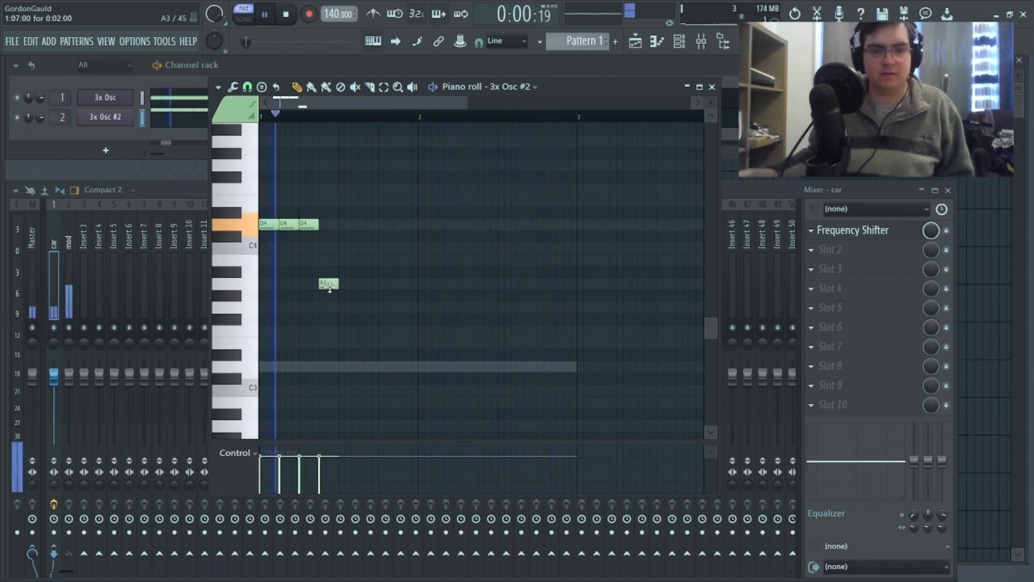
Complete bar 1 of the melody with two-step D4, E4, F4 and D4 notes.
{"action": "left_click", "coordinate": [348, 224]}
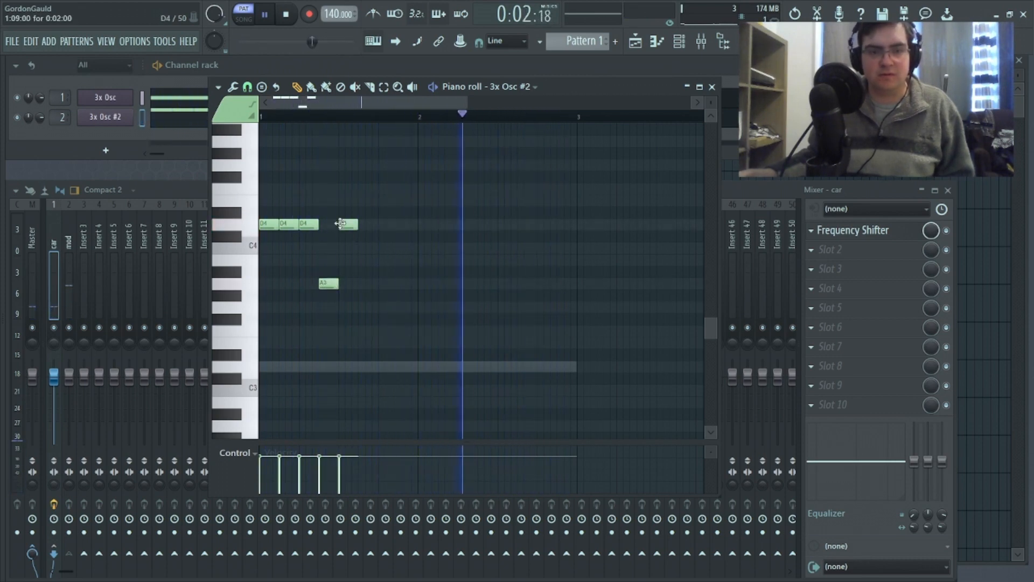
{"action": "left_click", "coordinate": [366, 212]}
{"action": "left_click_drag", "start_coordinate": [365, 212], "coordinate": [366, 200]}
{"action": "left_click", "coordinate": [385, 188]}
{"action": "left_click", "coordinate": [401, 224]}
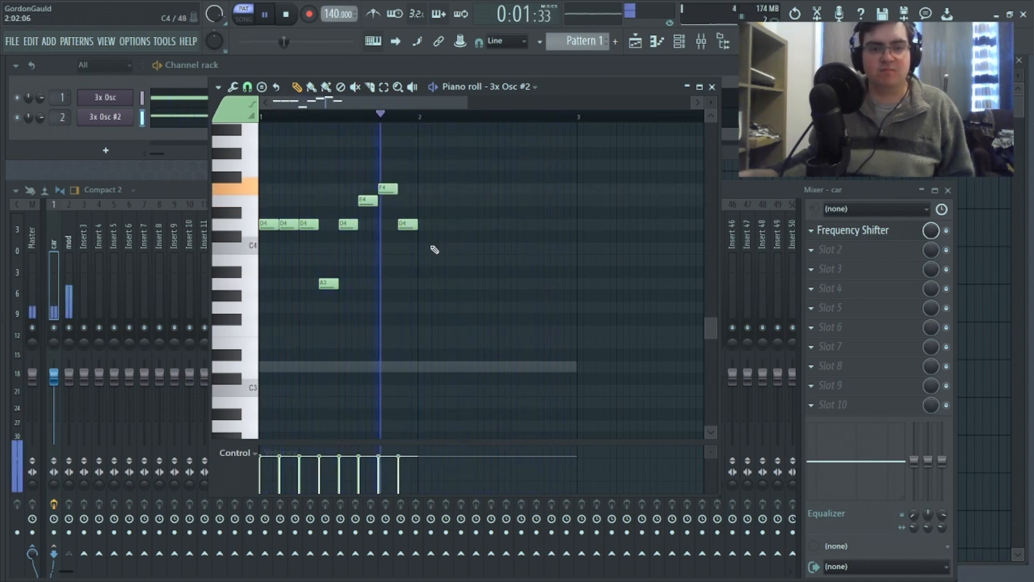
Audition A4 and add three consecutive two-step A4 notes from the start of bar 2.
{"action": "left_click", "coordinate": [235, 142]}
{"action": "left_click", "coordinate": [234, 142]}
{"action": "left_click", "coordinate": [235, 142]}
{"action": "left_click", "coordinate": [433, 142]}
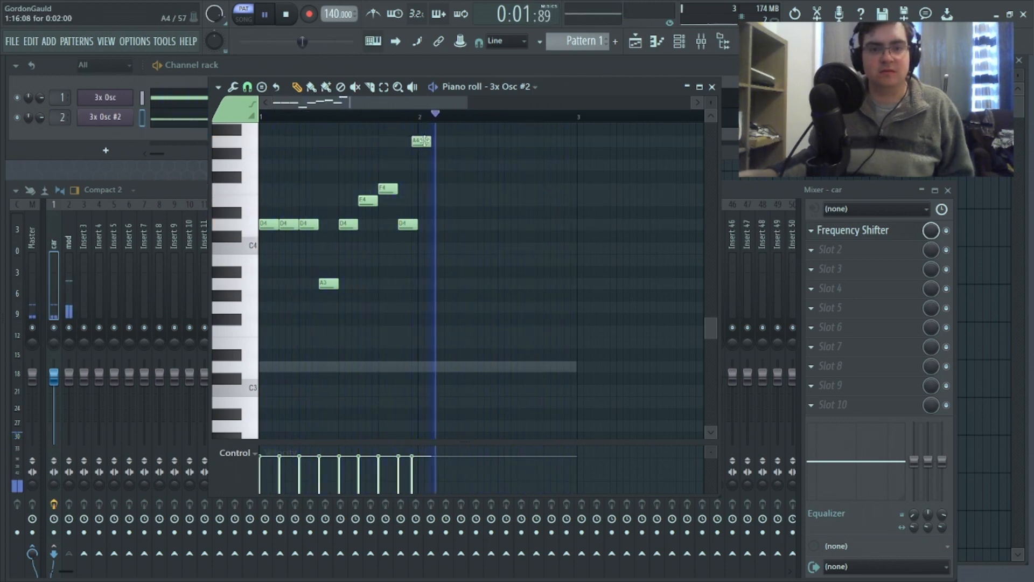
{"action": "left_click", "coordinate": [447, 141]}
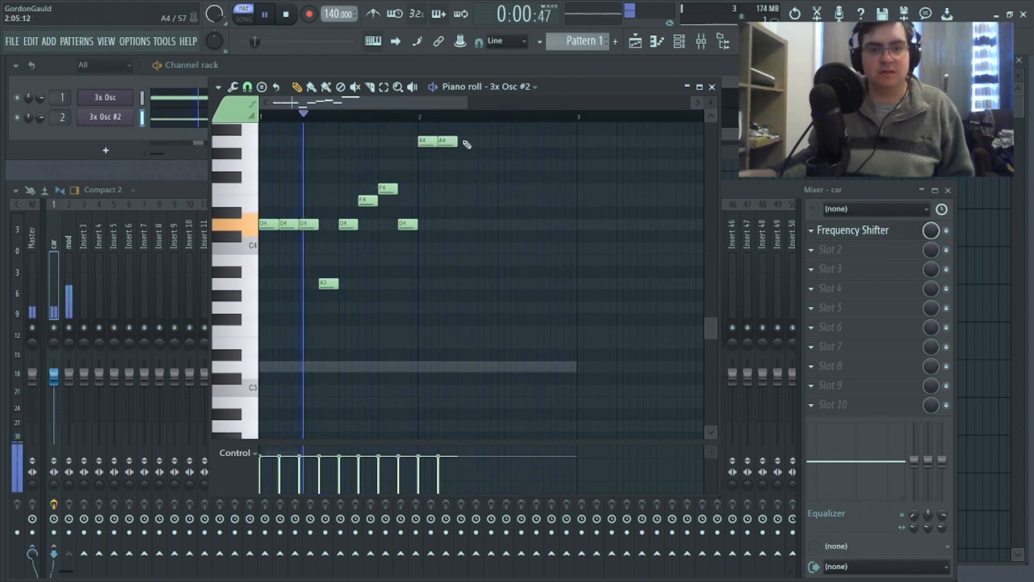
{"action": "left_click", "coordinate": [467, 142]}
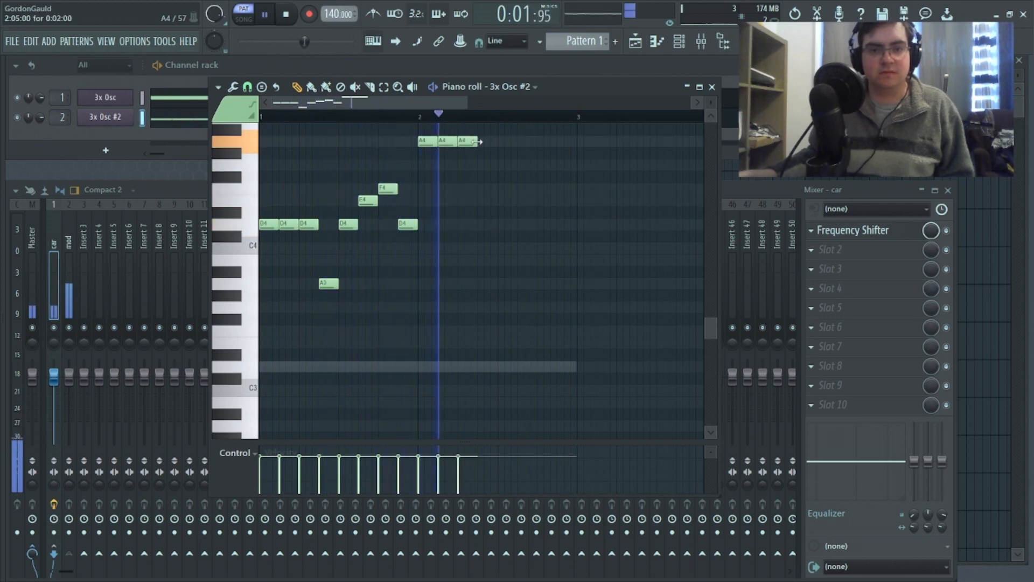
Continue bar 2 after the A4 notes with two-step D4, G4, F4 and E4 notes.
{"action": "left_click", "coordinate": [482, 225]}
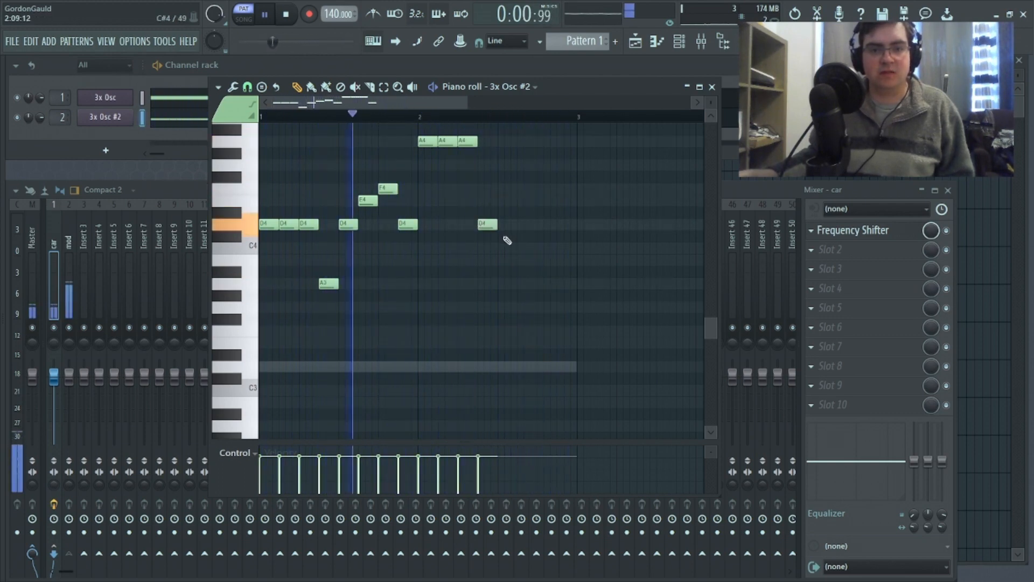
{"action": "left_click", "coordinate": [501, 165]}
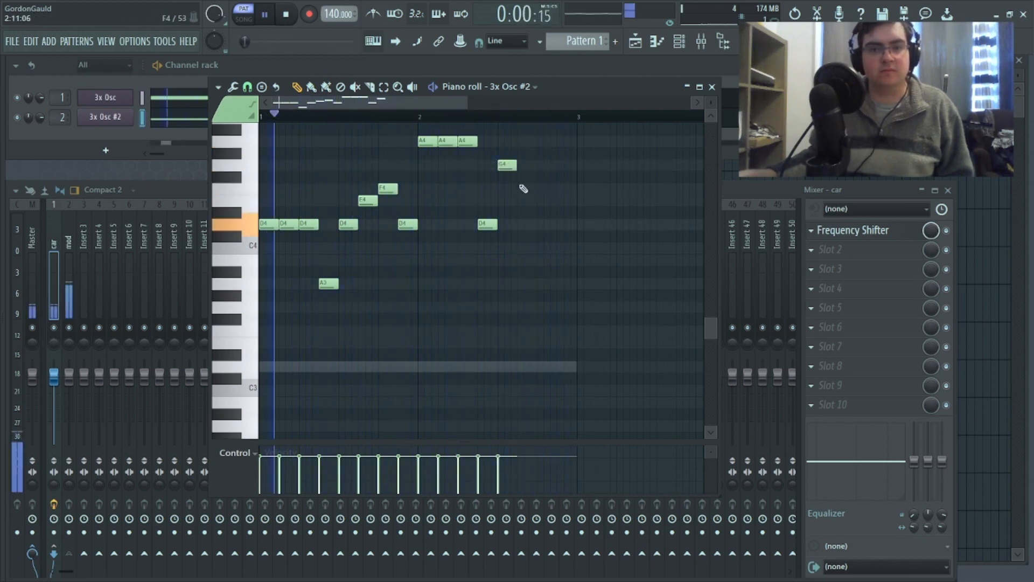
{"action": "left_click", "coordinate": [522, 189]}
{"action": "left_click", "coordinate": [540, 200]}
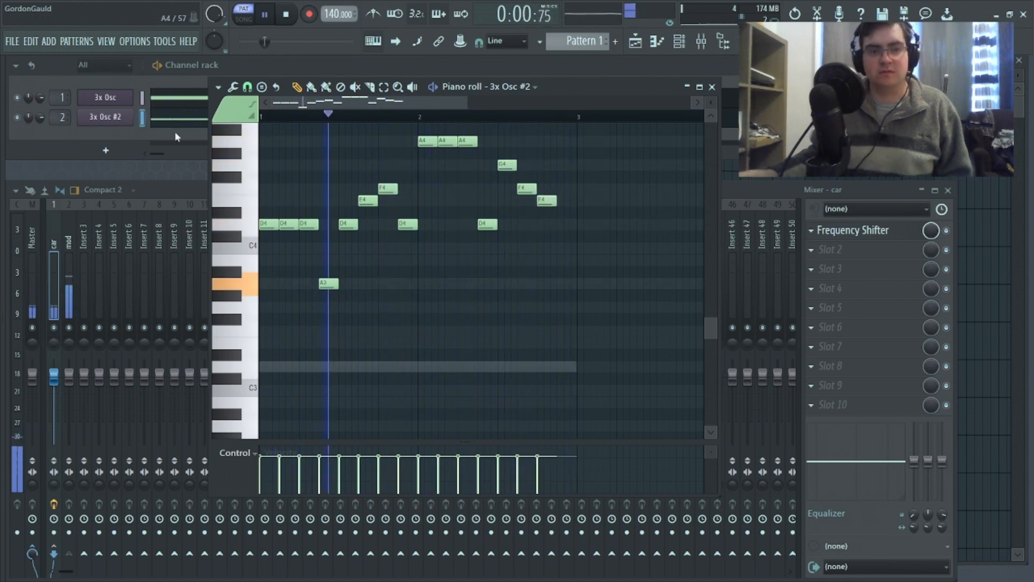
Try saw and sine shapes on oscillator 1 of 3x Osc #2, ending with a triangle wave and coarse pitch at +24.
{"action": "left_click", "coordinate": [105, 117]}
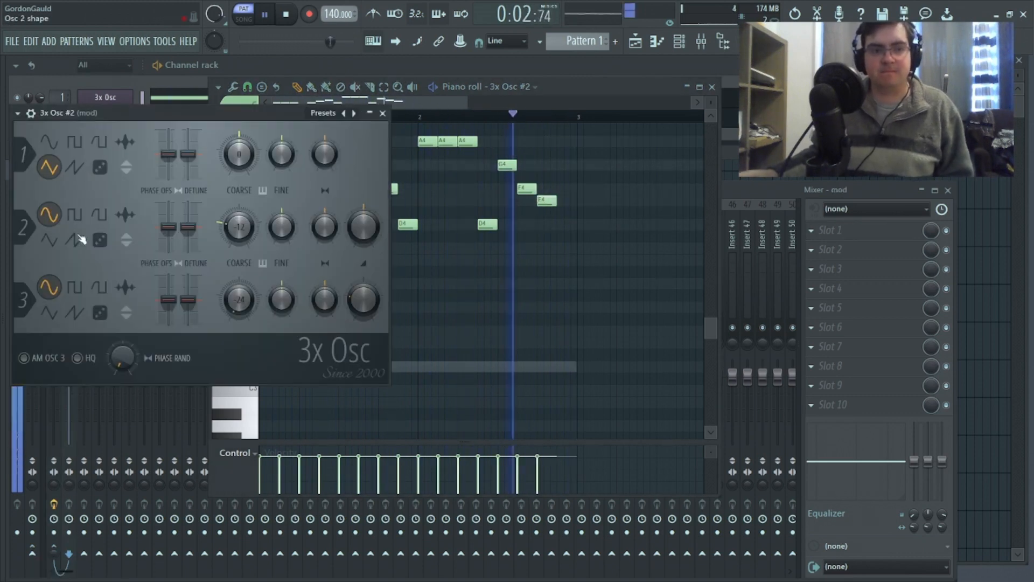
{"action": "left_click", "coordinate": [74, 167]}
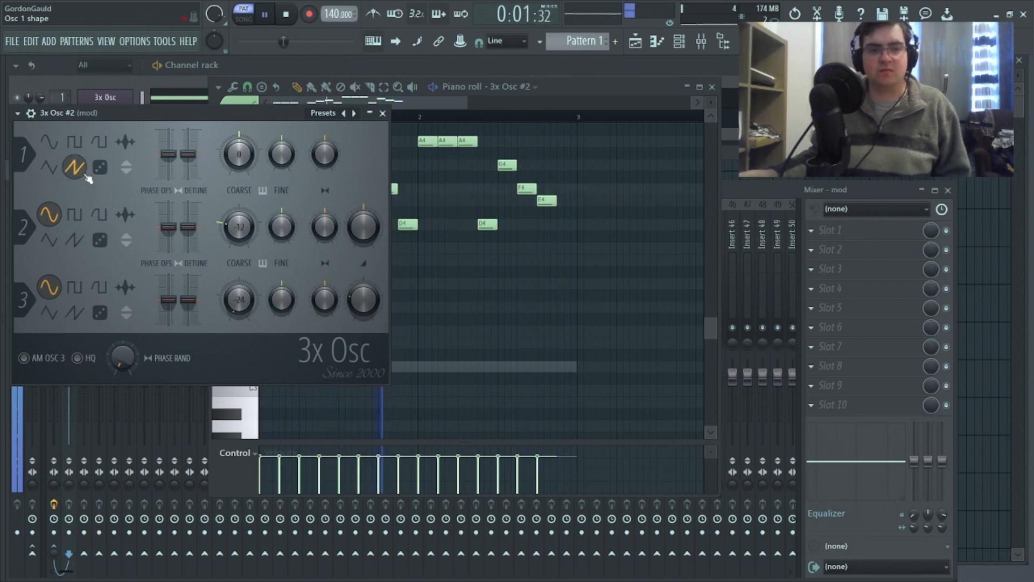
{"action": "left_click", "coordinate": [52, 142]}
{"action": "left_click_drag", "start_coordinate": [254, 163], "coordinate": [254, 135]}
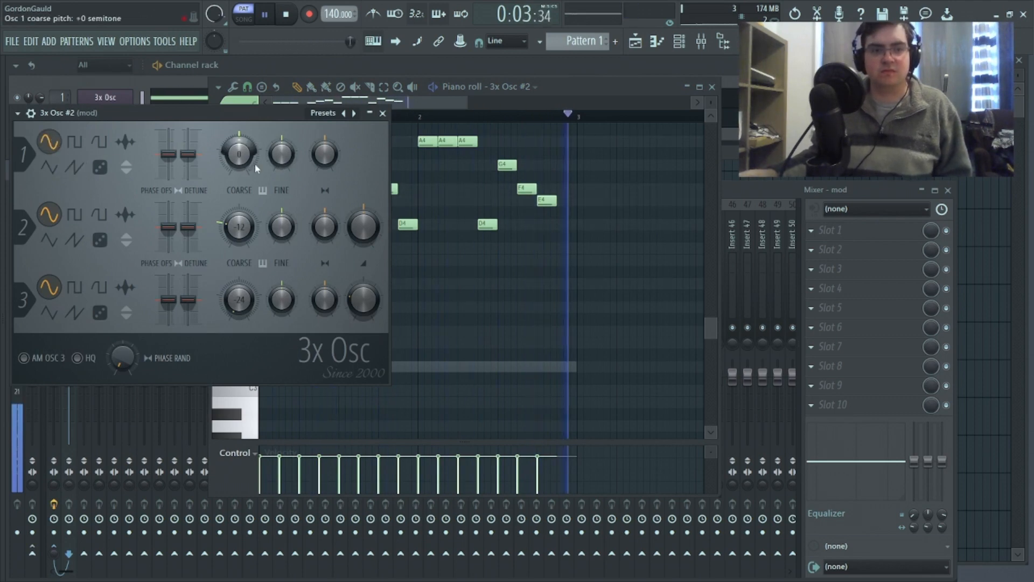
{"action": "left_click", "coordinate": [49, 167]}
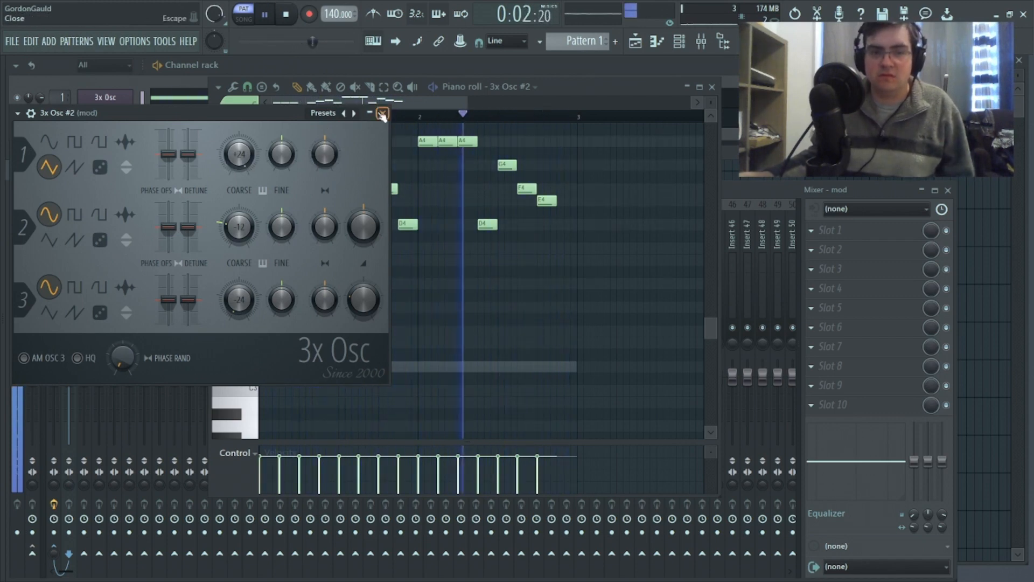
Set oscillators 2 and 3 of 3x Osc #2 to square waves.
{"action": "left_click", "coordinate": [96, 218]}
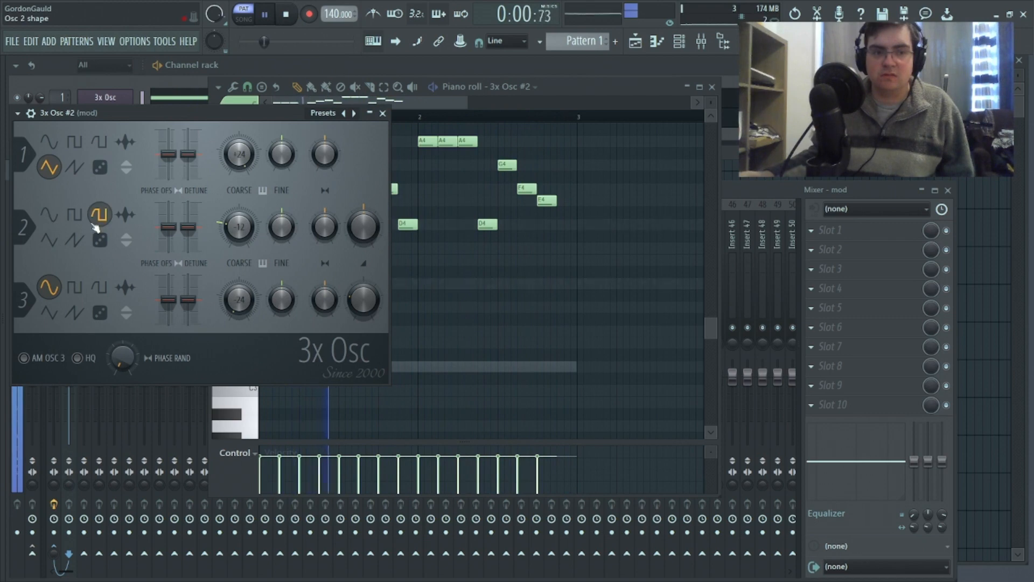
{"action": "left_click", "coordinate": [75, 215]}
{"action": "left_click", "coordinate": [75, 287]}
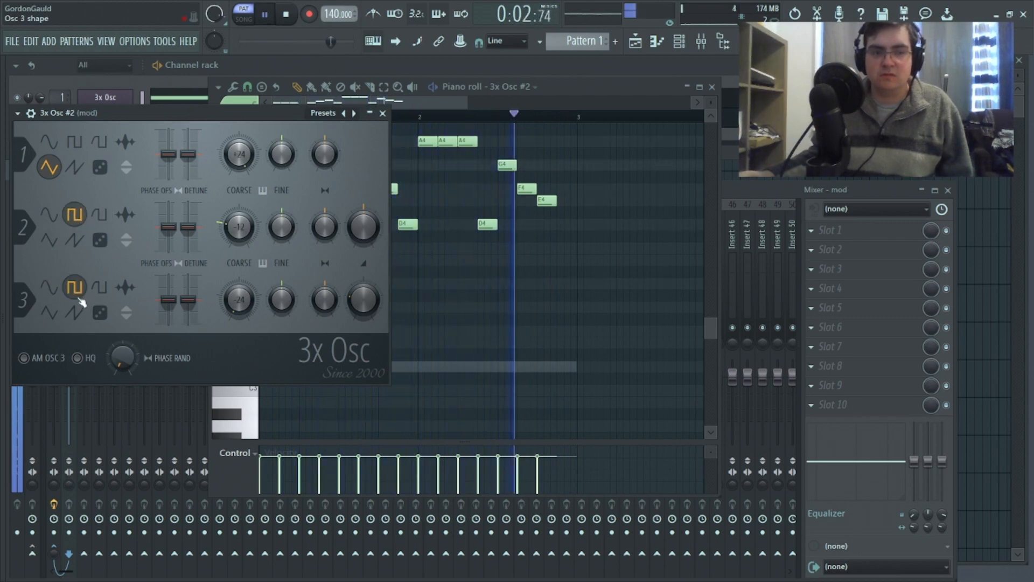
Try sine and square shapes on oscillator 1 of 3x Osc #2, ending back on the triangle wave.
{"action": "left_click_drag", "start_coordinate": [386, 210], "coordinate": [386, 243]}
{"action": "left_click", "coordinate": [49, 141]}
{"action": "left_click", "coordinate": [74, 141]}
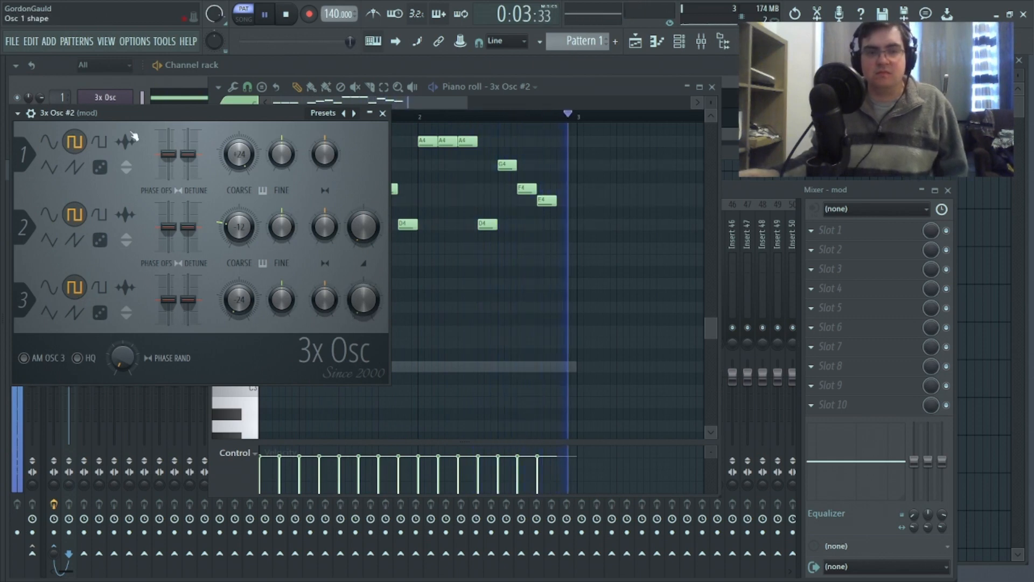
{"action": "left_click", "coordinate": [49, 142]}
{"action": "left_click", "coordinate": [49, 167]}
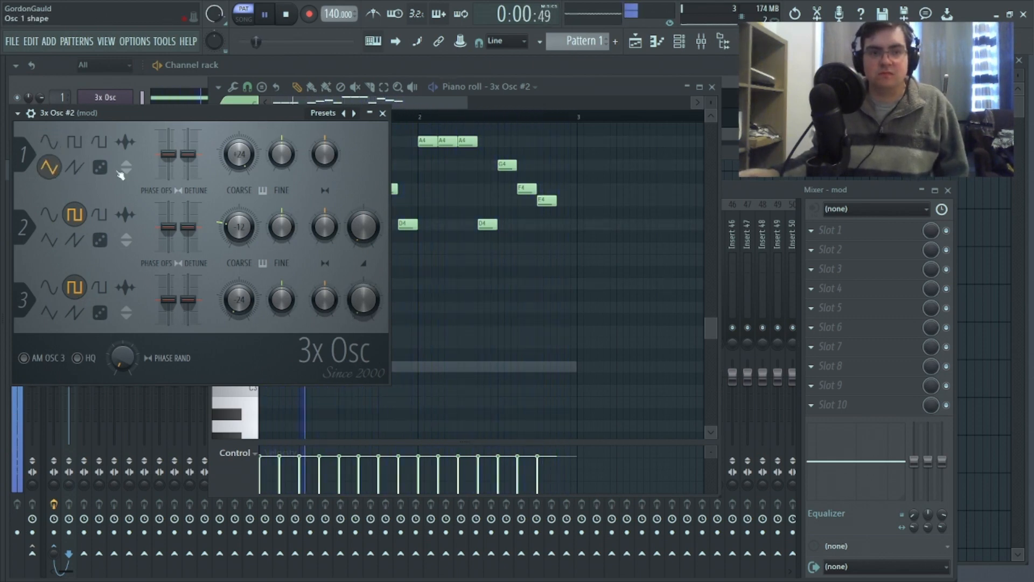
Sweep oscillator 1's coarse pitch down to -24 semitones and set it to 0.
{"action": "left_click_drag", "start_coordinate": [229, 160], "coordinate": [230, 216]}
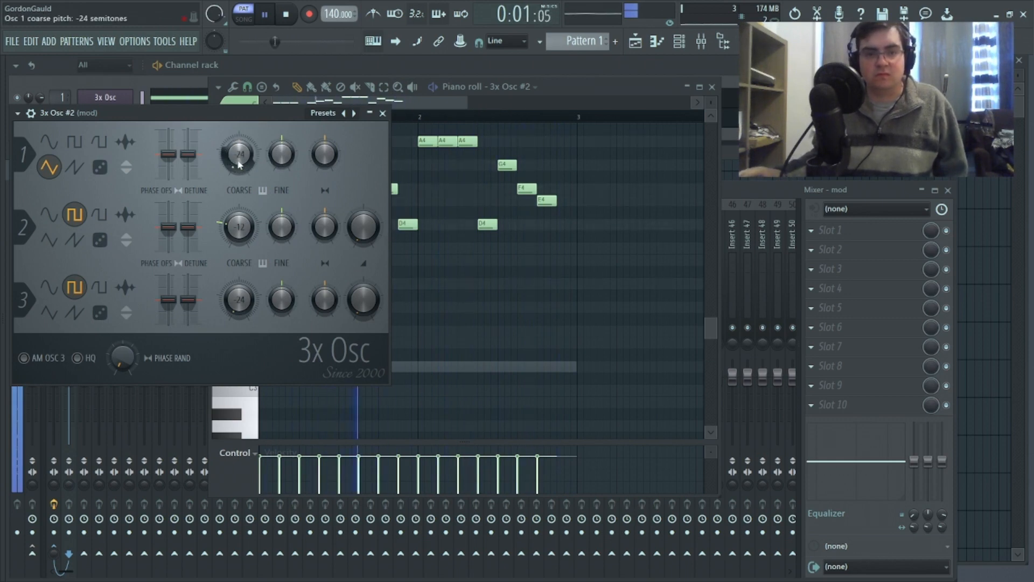
{"action": "scroll", "coordinate": [239, 164], "scroll_direction": "up", "scroll_amount": 12}
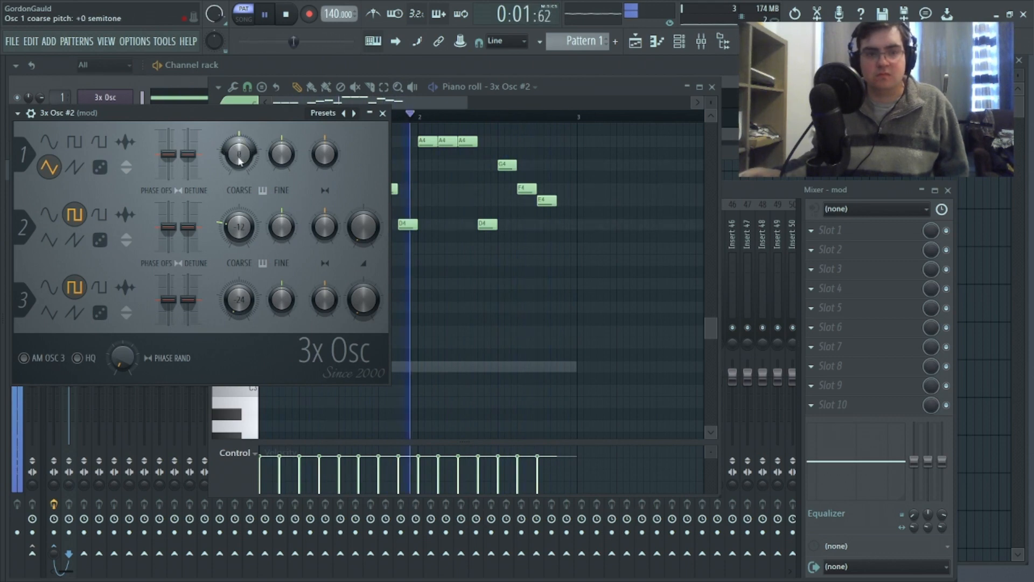
Enable the volume envelope of 3x Osc #2 with a very short attack, a longer hold, and decay, sustain and release at minimum.
{"action": "left_click", "coordinate": [32, 114]}
{"action": "left_click", "coordinate": [91, 144]}
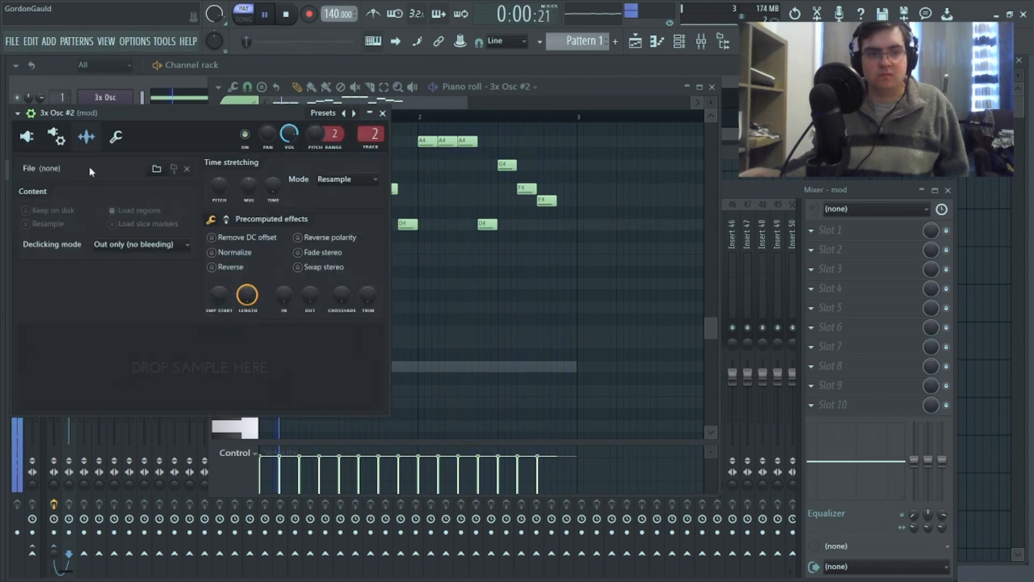
{"action": "left_click", "coordinate": [56, 135]}
{"action": "scroll", "coordinate": [54, 268], "scroll_direction": "up", "scroll_amount": 3}
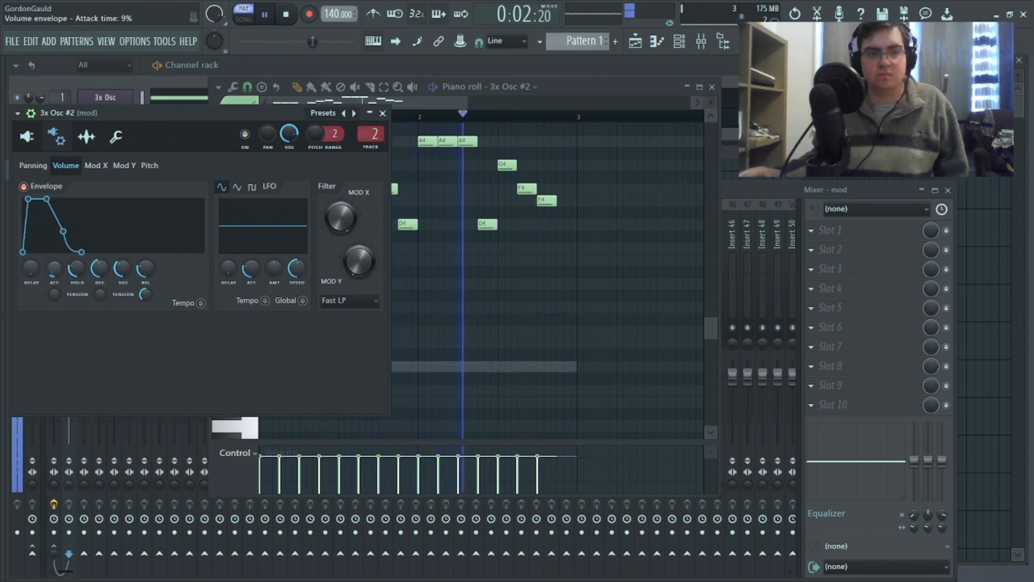
{"action": "scroll", "coordinate": [56, 270], "scroll_direction": "down", "scroll_amount": 4}
{"action": "scroll", "coordinate": [99, 269], "scroll_direction": "down", "scroll_amount": 8}
{"action": "scroll", "coordinate": [122, 268], "scroll_direction": "down", "scroll_amount": 8}
{"action": "scroll", "coordinate": [147, 272], "scroll_direction": "down", "scroll_amount": 5}
{"action": "scroll", "coordinate": [147, 272], "scroll_direction": "down", "scroll_amount": 2}
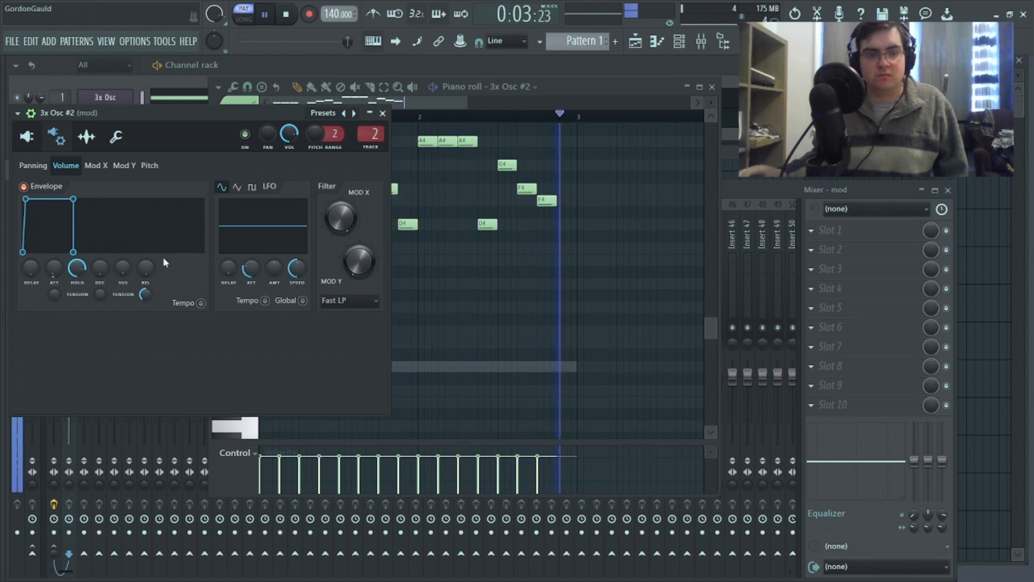
{"action": "left_click", "coordinate": [383, 114]}
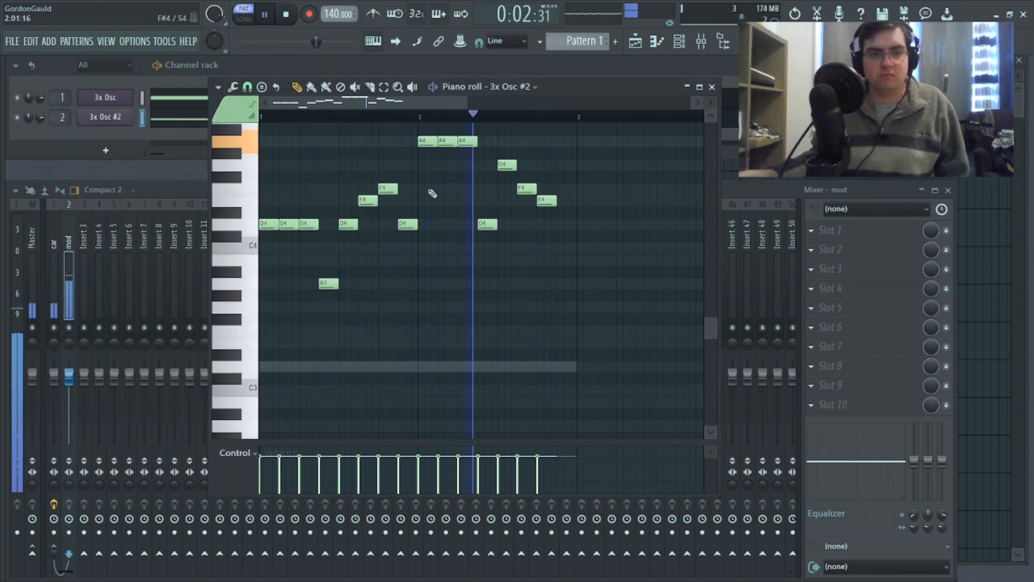
Load OTT in effect slot 2 of the car track and raise its output gain to about 9.3 dB.
{"action": "left_click", "coordinate": [55, 284]}
{"action": "left_click", "coordinate": [811, 250]}
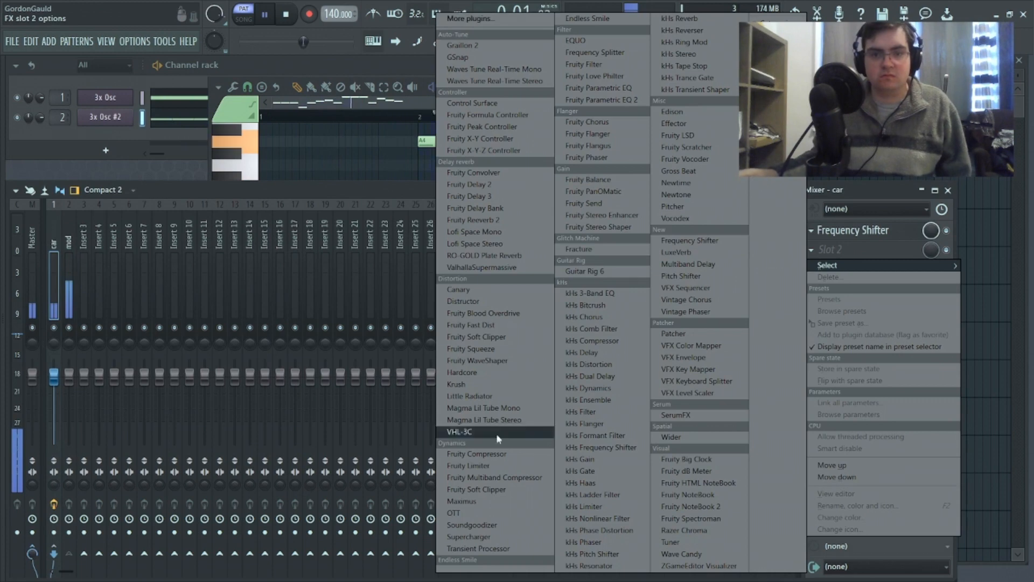
{"action": "left_click", "coordinate": [454, 513]}
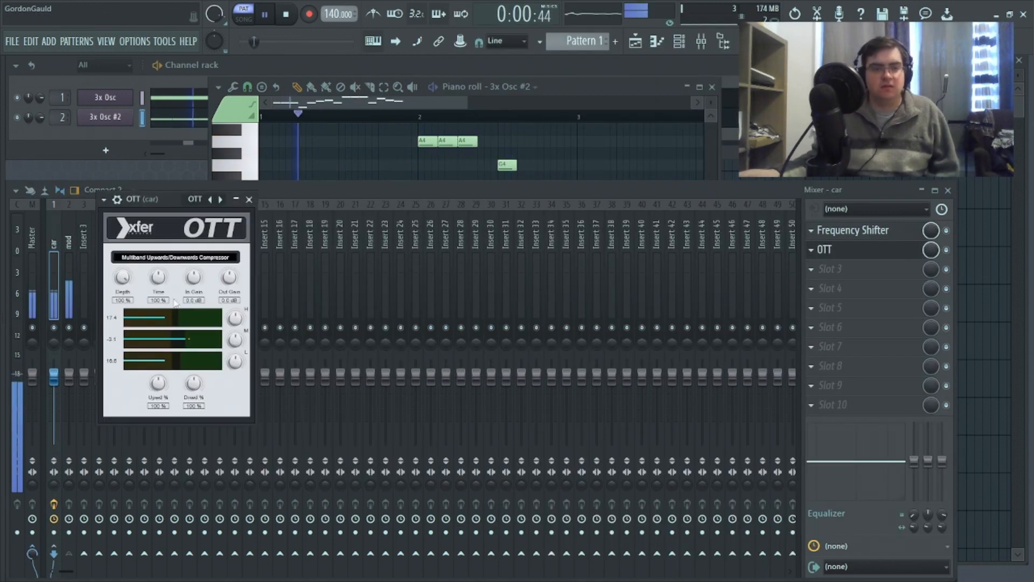
{"action": "left_click_drag", "start_coordinate": [229, 277], "coordinate": [232, 270]}
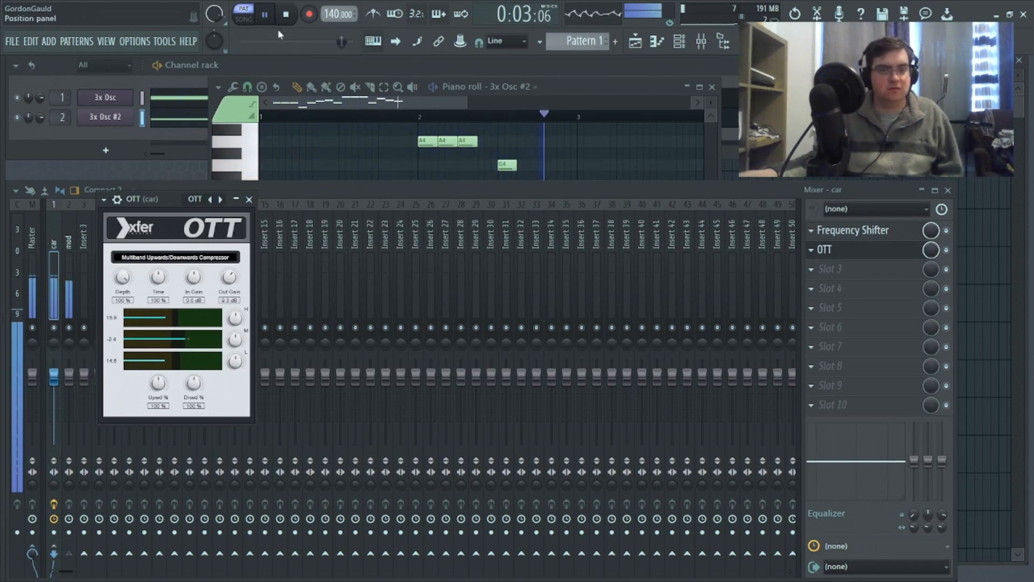
{"action": "left_click", "coordinate": [287, 17]}
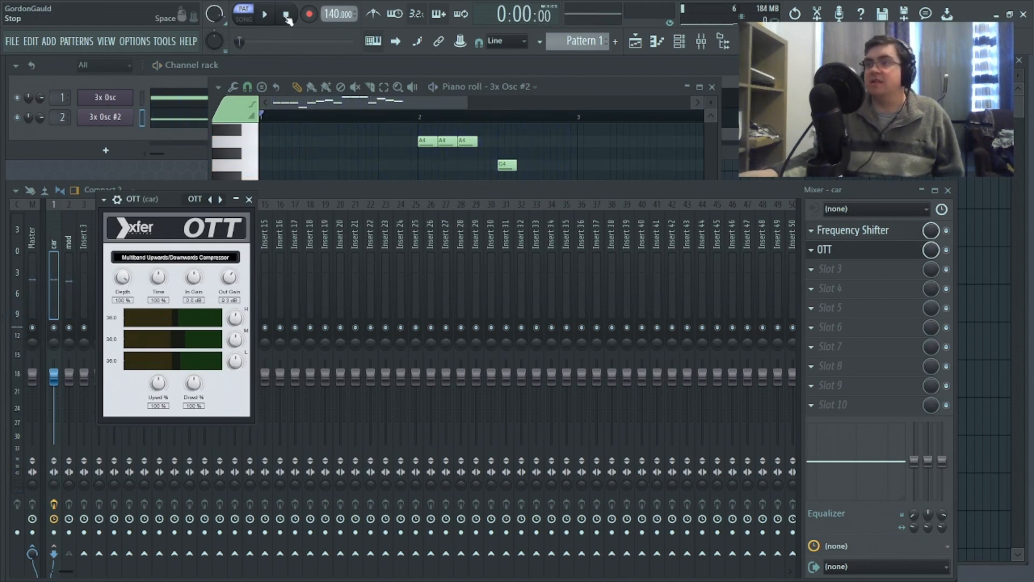
Audition the pattern with OTT and load Fruity Parametric EQ 2 in effect slot 3 of the car track.
{"action": "key", "text": "space"}
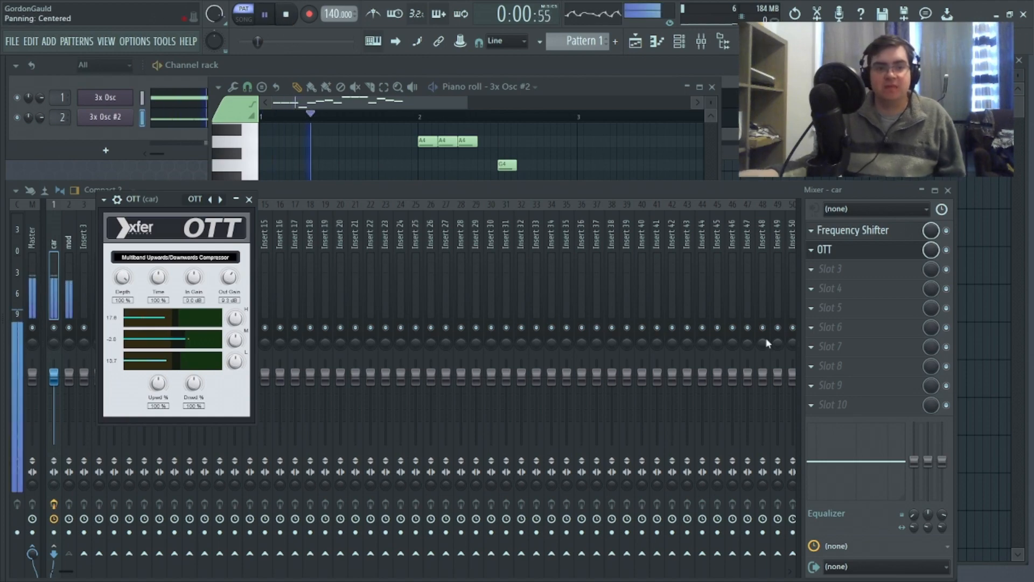
{"action": "left_click", "coordinate": [819, 268]}
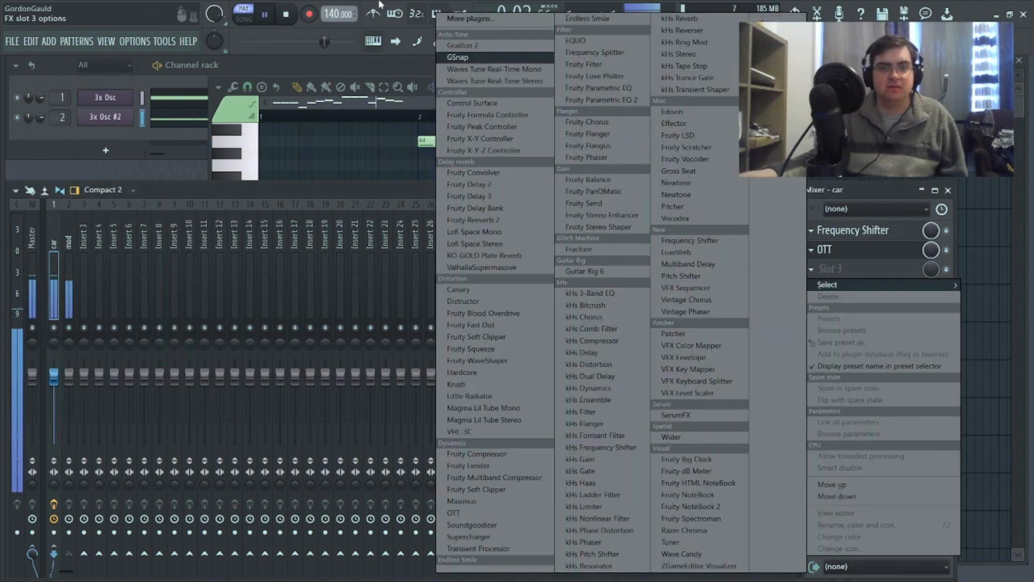
{"action": "left_click", "coordinate": [287, 15]}
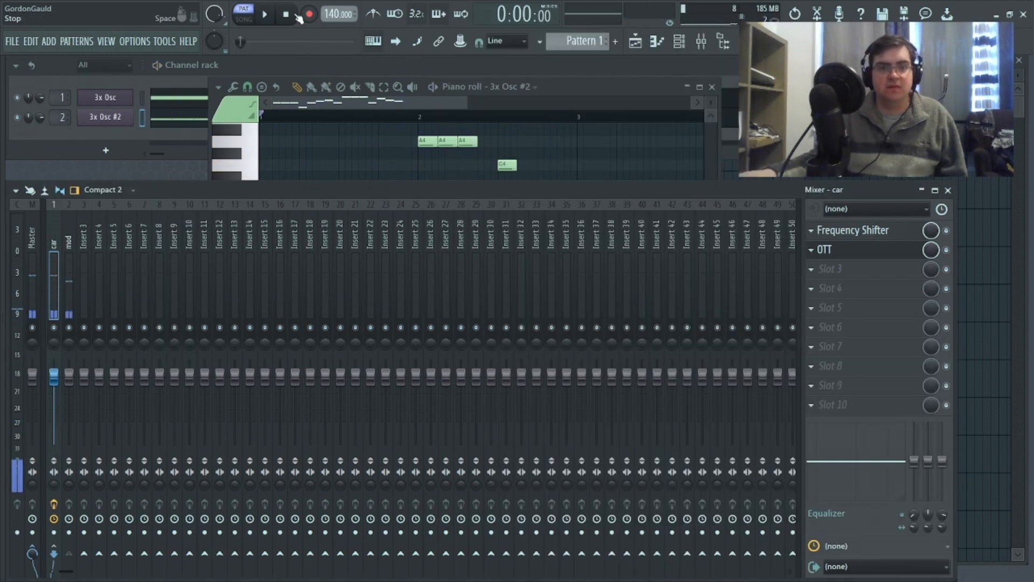
{"action": "left_click", "coordinate": [854, 269]}
{"action": "left_click", "coordinate": [619, 99]}
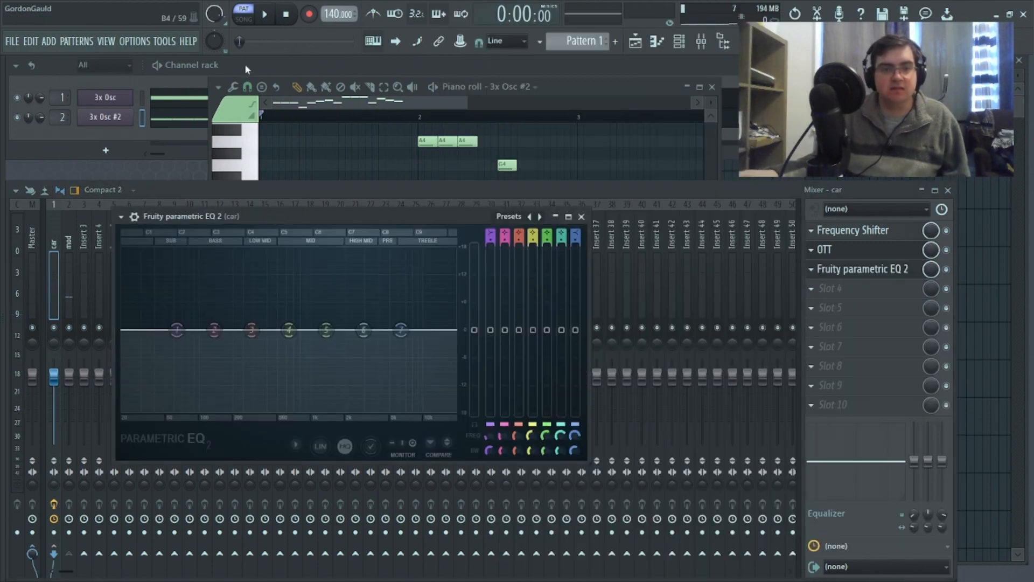
Play the pattern and change EQ band 1 to a high-pass filter.
{"action": "left_click", "coordinate": [260, 16]}
{"action": "right_click", "coordinate": [178, 331]}
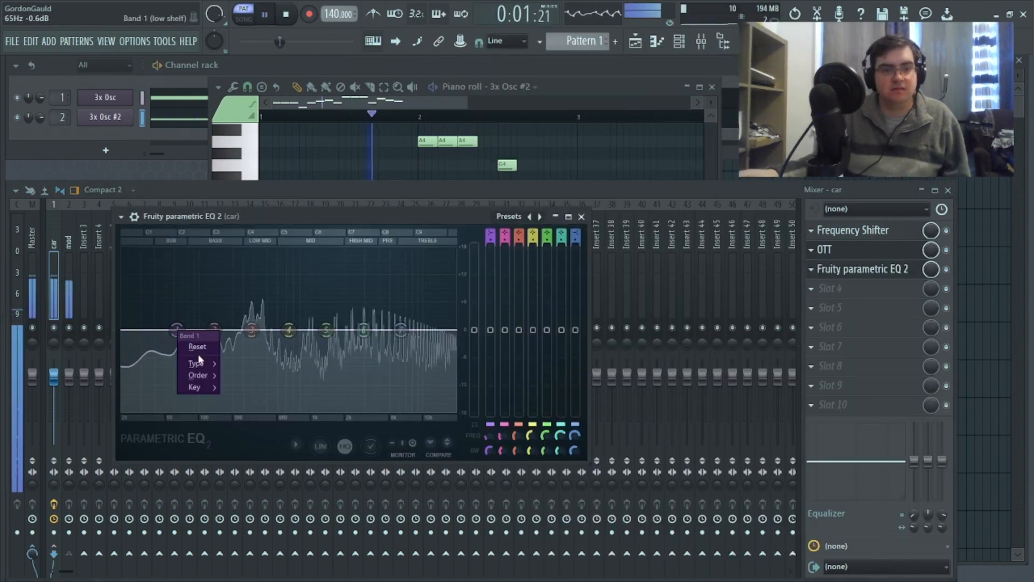
{"action": "mouse_move", "coordinate": [206, 368]}
{"action": "left_click", "coordinate": [243, 398]}
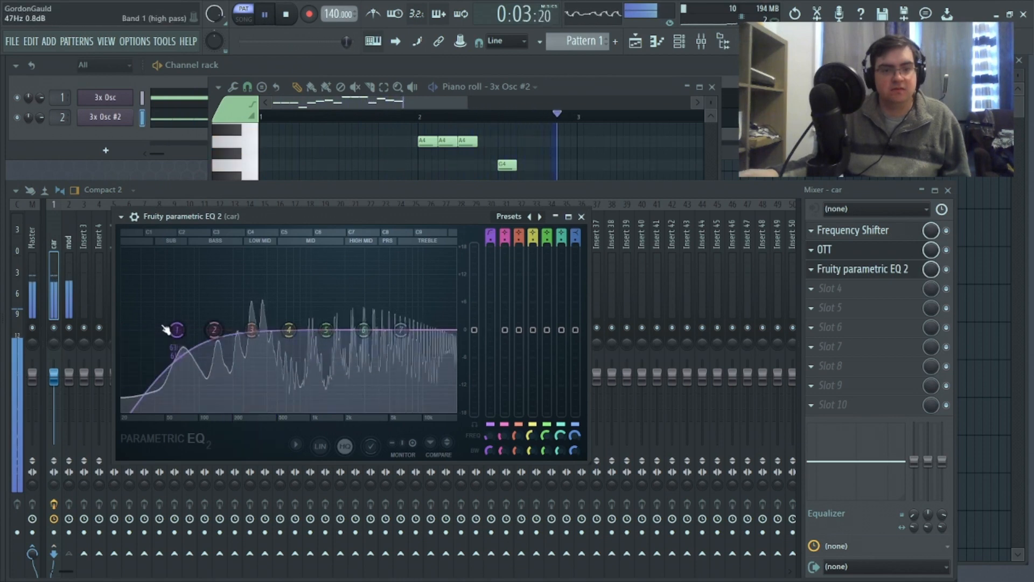
Move the band 1 high-pass cutoff up beside band 3 in the low mids and raise band 7 slightly while auditioning the pattern.
{"action": "left_click_drag", "start_coordinate": [182, 331], "coordinate": [259, 330]}
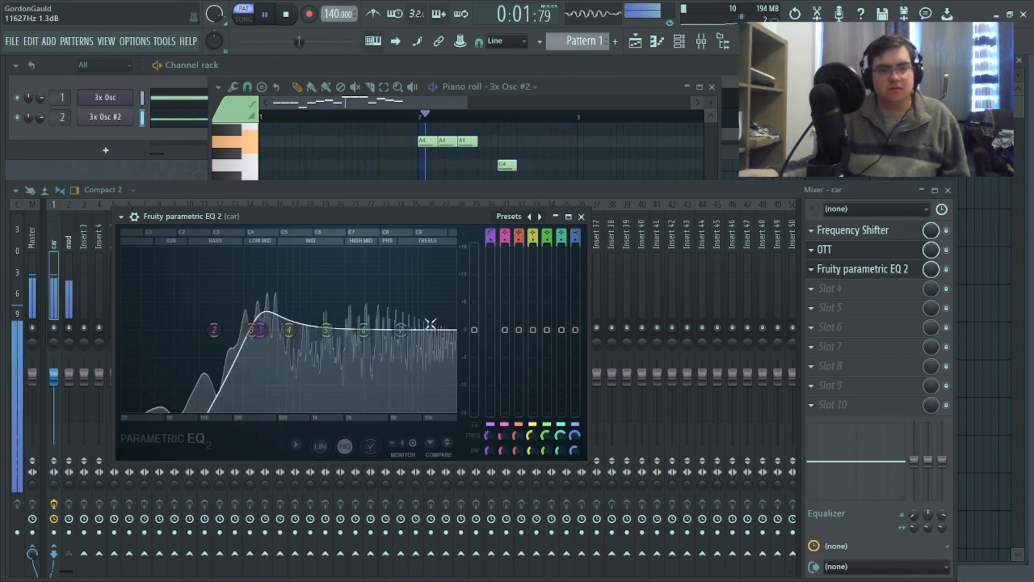
{"action": "left_click_drag", "start_coordinate": [400, 330], "coordinate": [400, 328]}
{"action": "left_click_drag", "start_coordinate": [261, 330], "coordinate": [243, 330]}
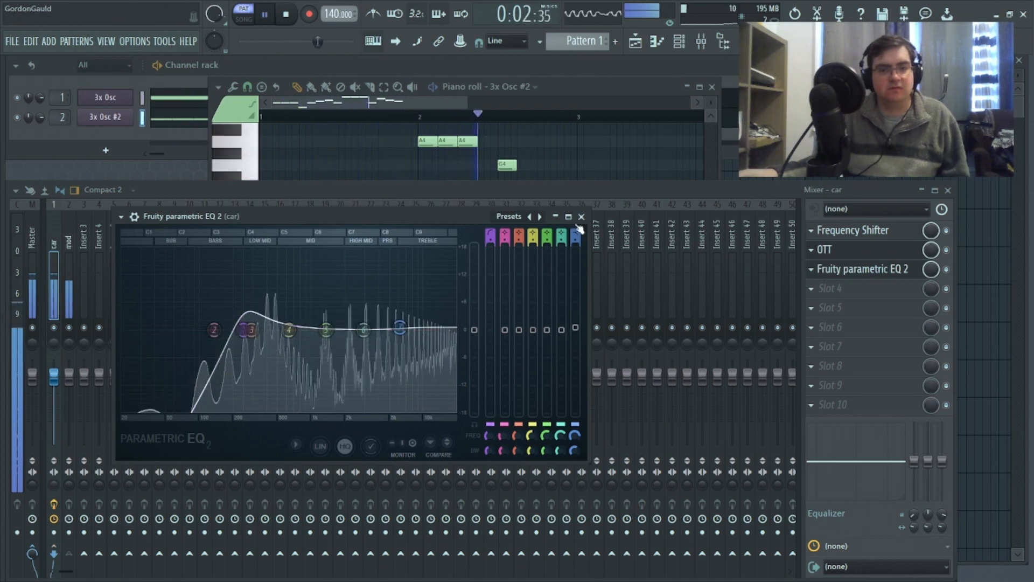
{"action": "left_click_drag", "start_coordinate": [244, 330], "coordinate": [257, 330]}
{"action": "left_click", "coordinate": [581, 216]}
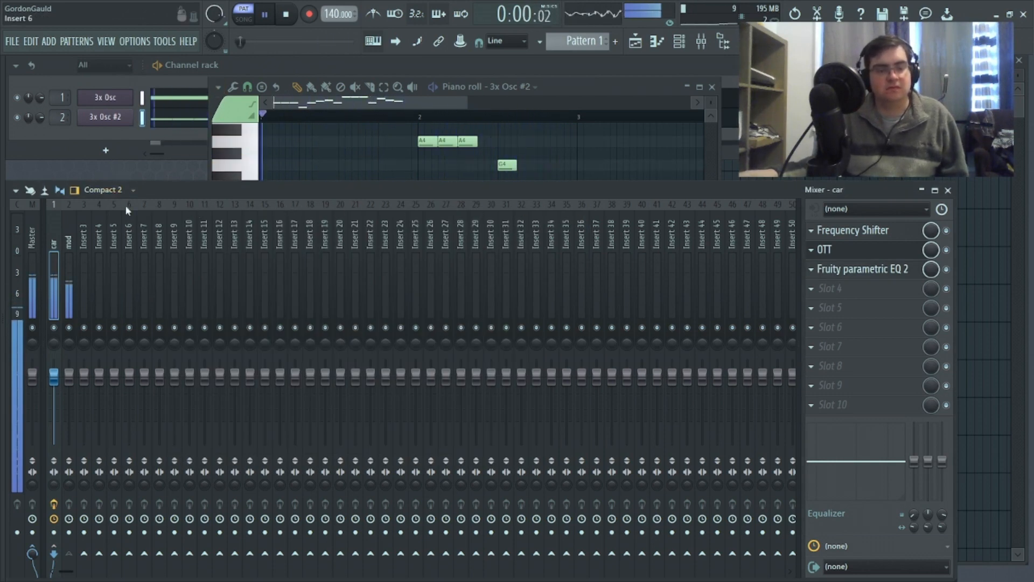
{"action": "left_click", "coordinate": [287, 14]}
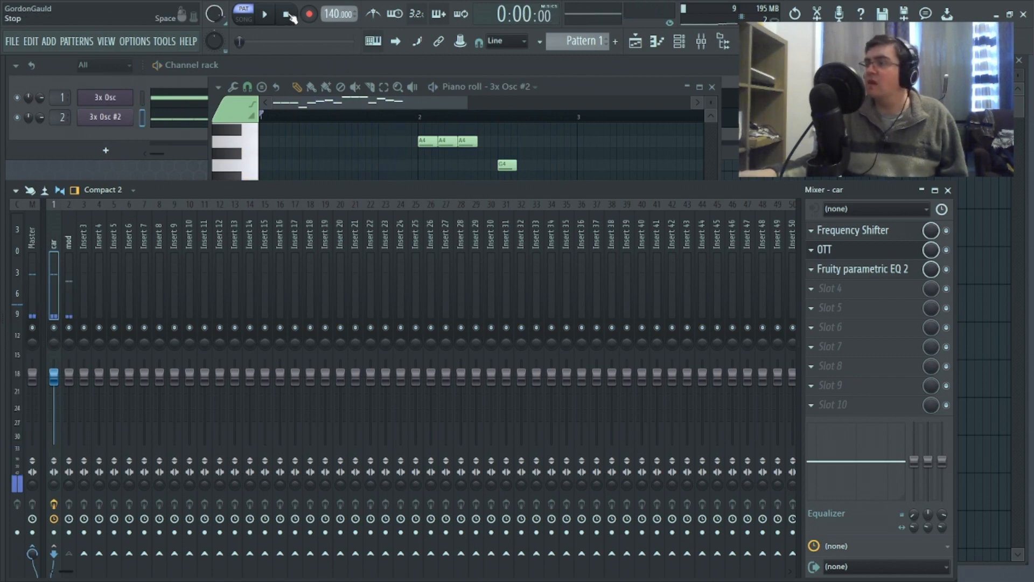